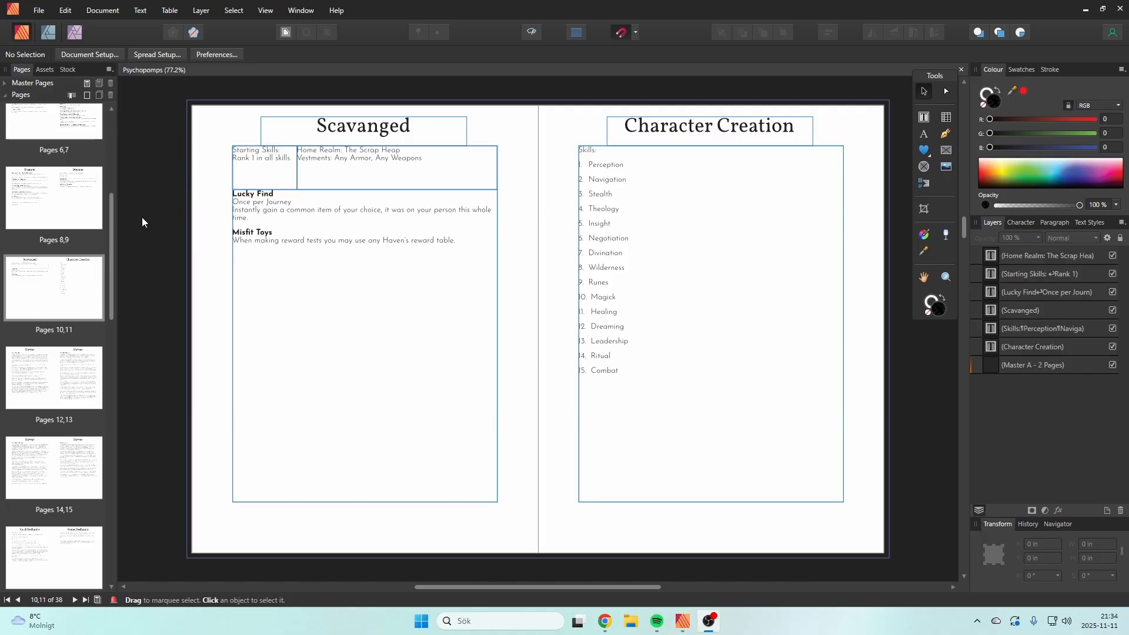
Step: Duplicate the Armor Rules page on the spread of pages 34,35
drag(104, 244, 100, 461)
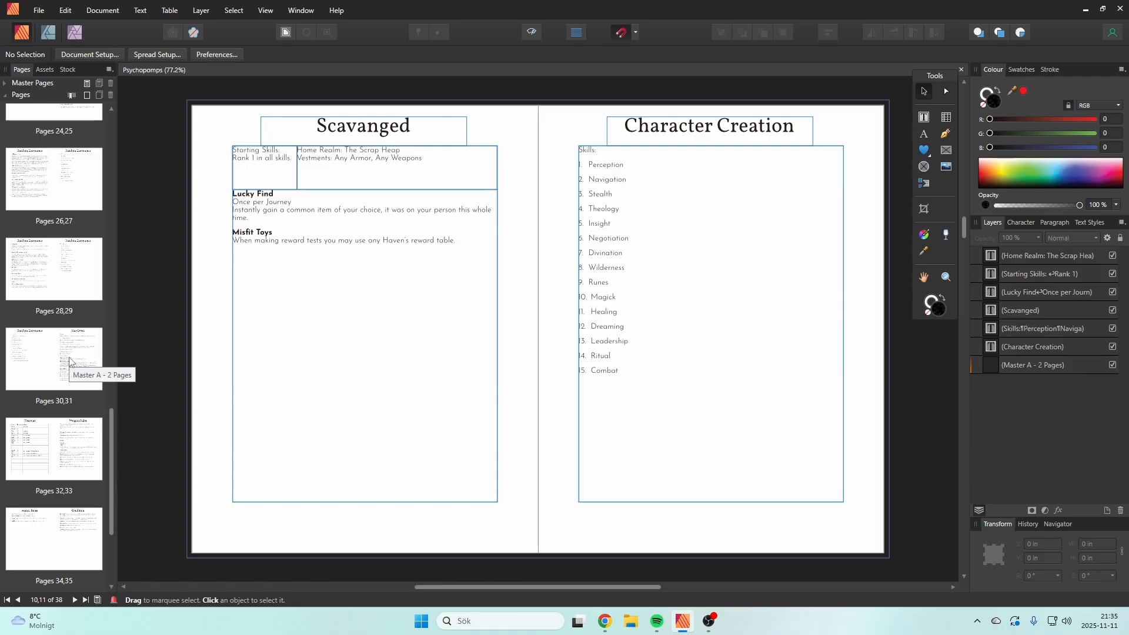
double_click(74, 377)
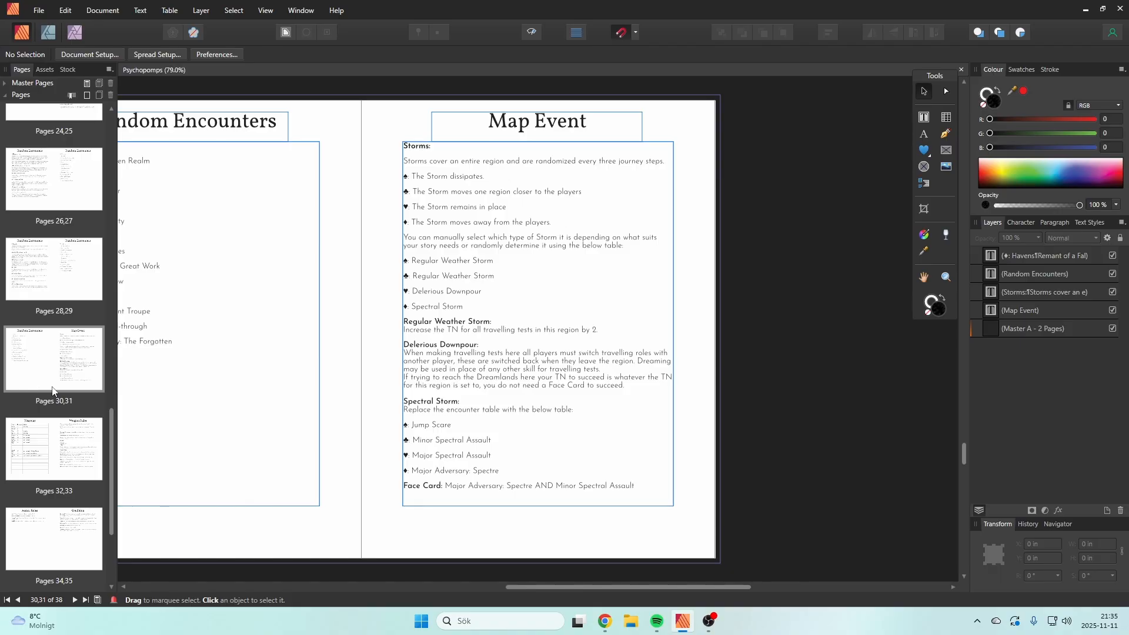
double_click(36, 534)
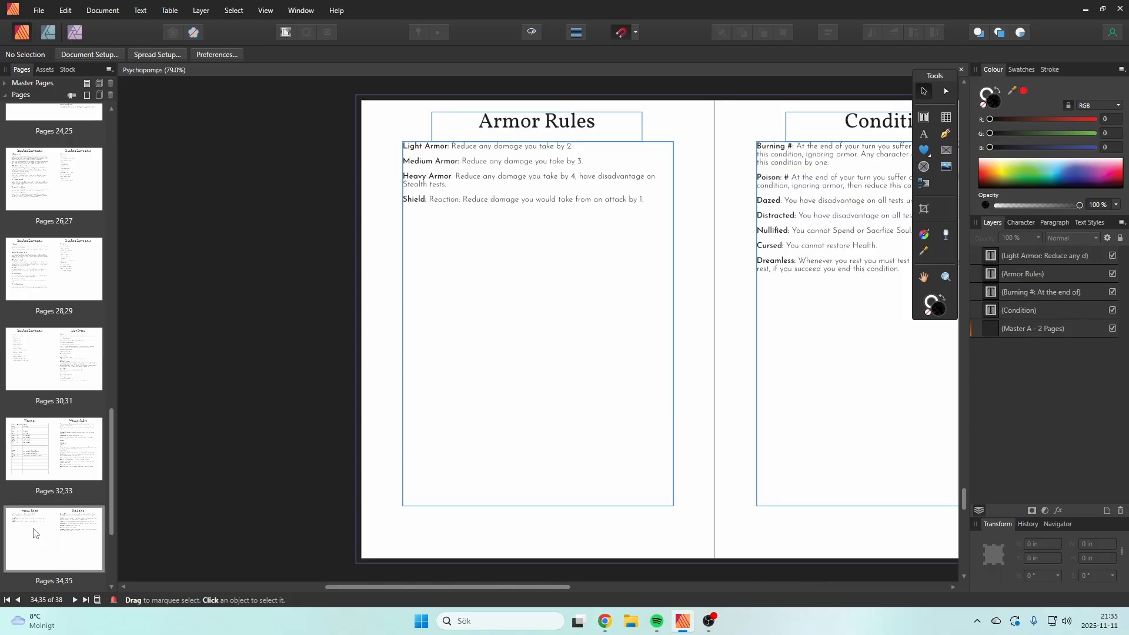
double_click(75, 537)
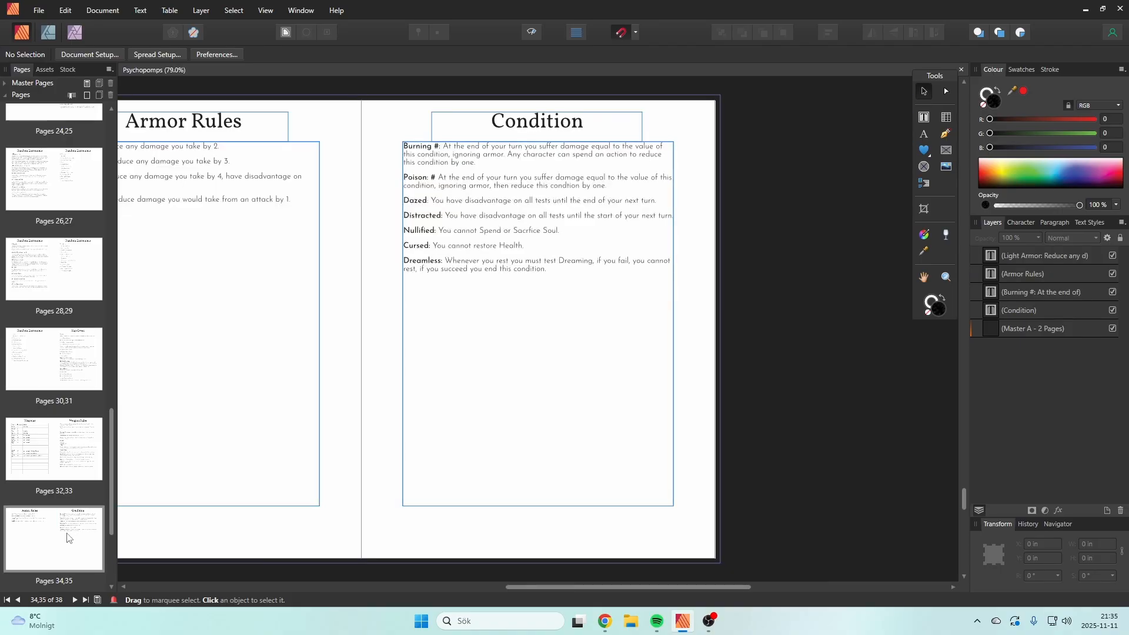
scroll(67, 539, down, 3)
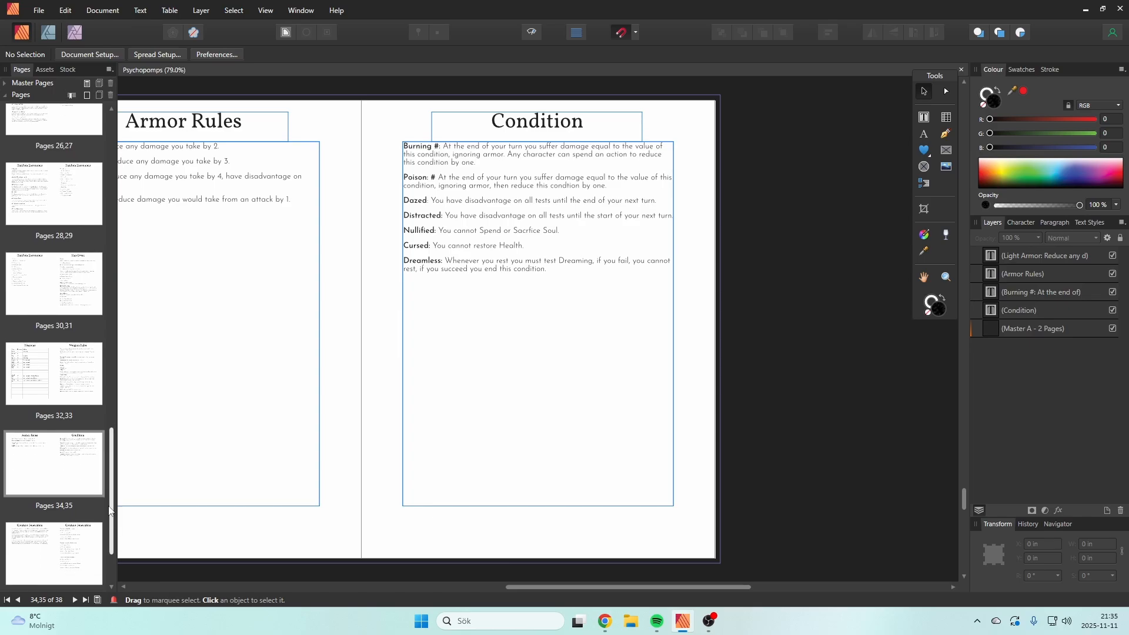
double_click(86, 281)
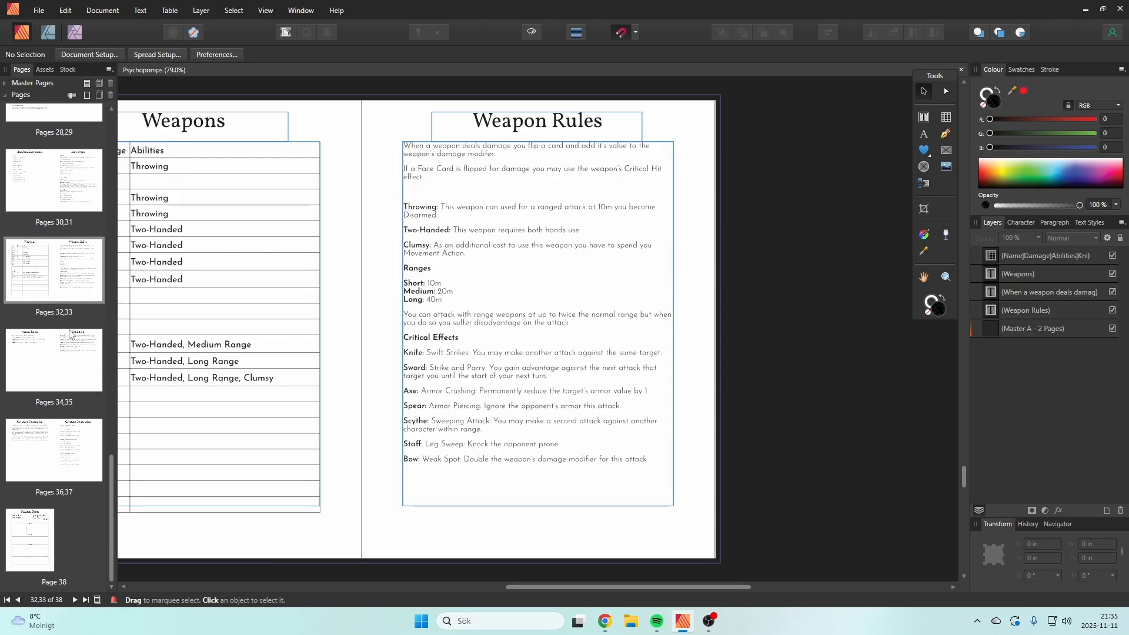
double_click(40, 379)
right_click(41, 377)
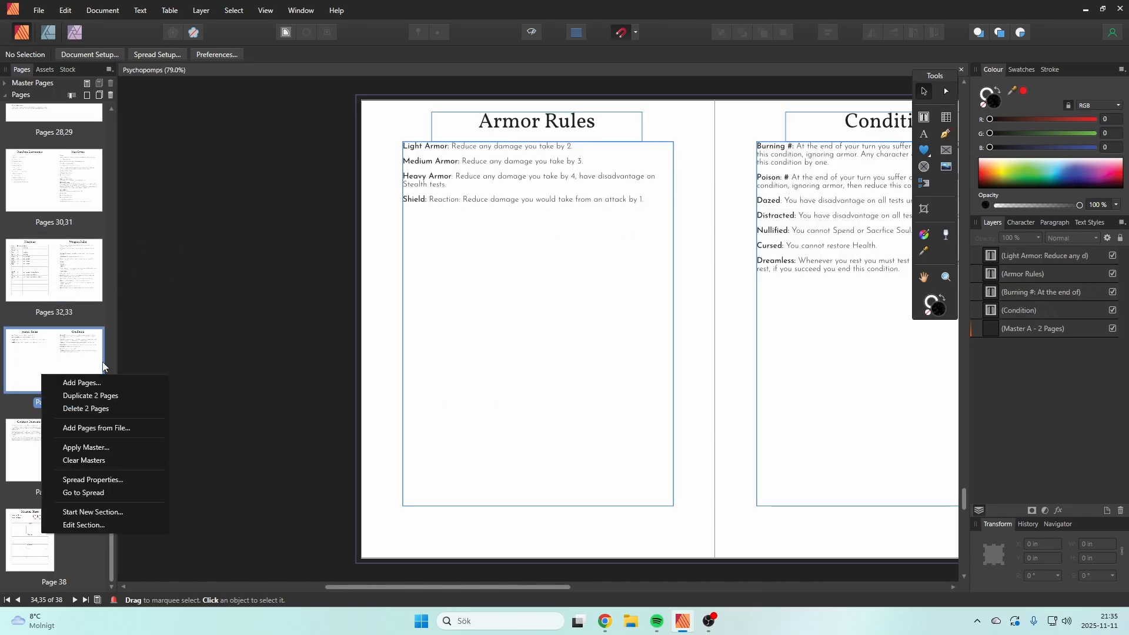
click(30, 376)
right_click(35, 368)
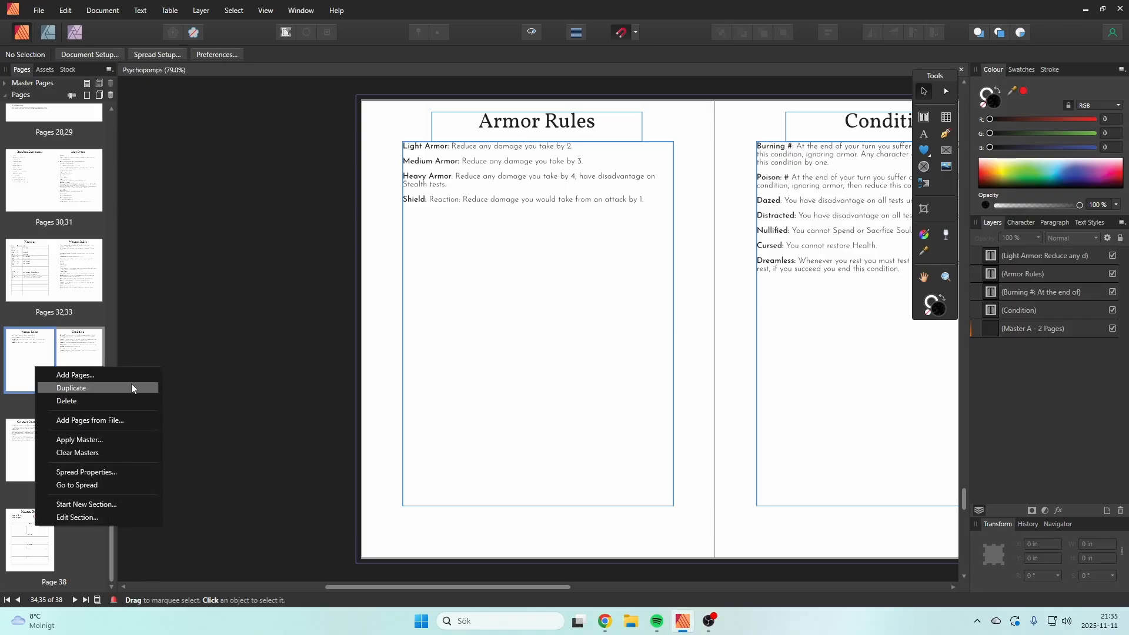
click(108, 389)
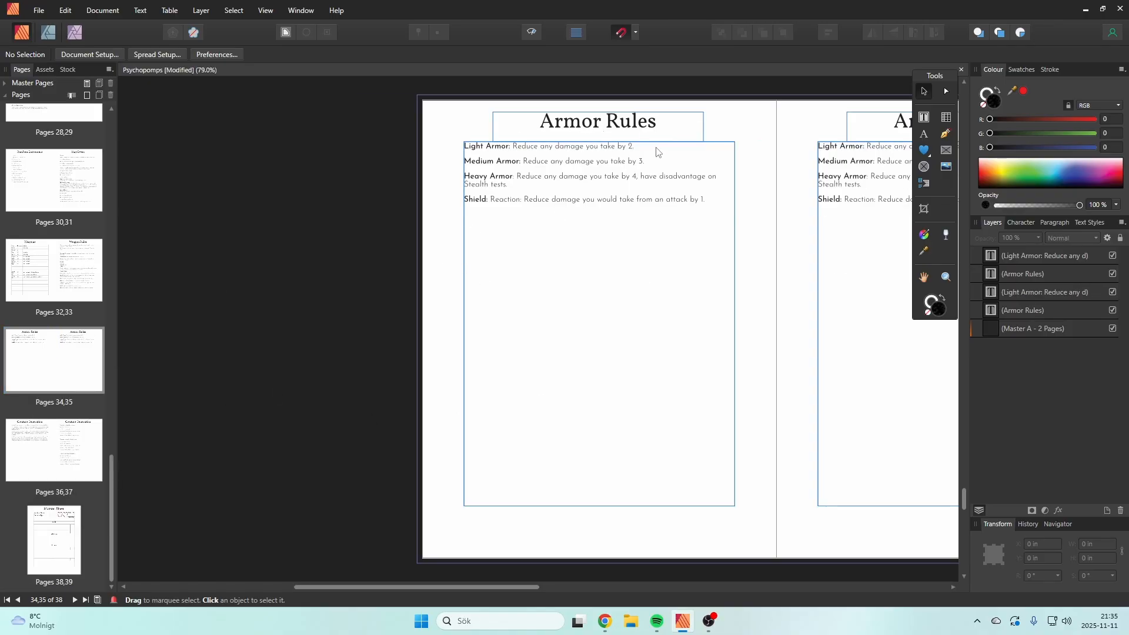
Step: Change the title of the first Armor Rules copy to "Artifacts"
click(665, 131)
double_click(665, 129)
drag(665, 129, 537, 129)
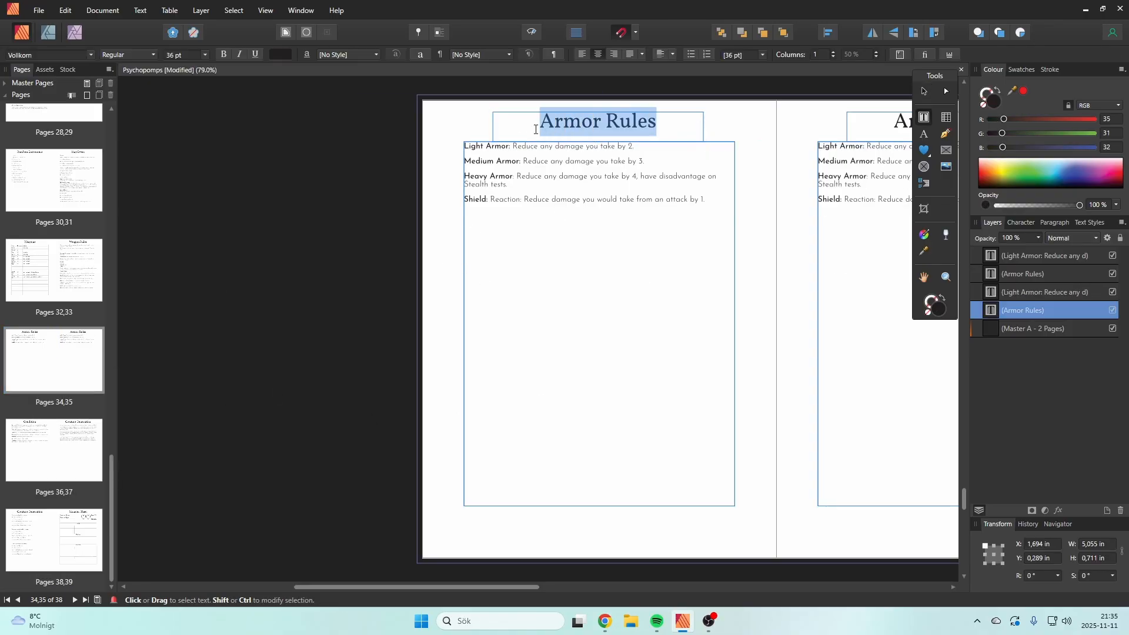
text(Artif)
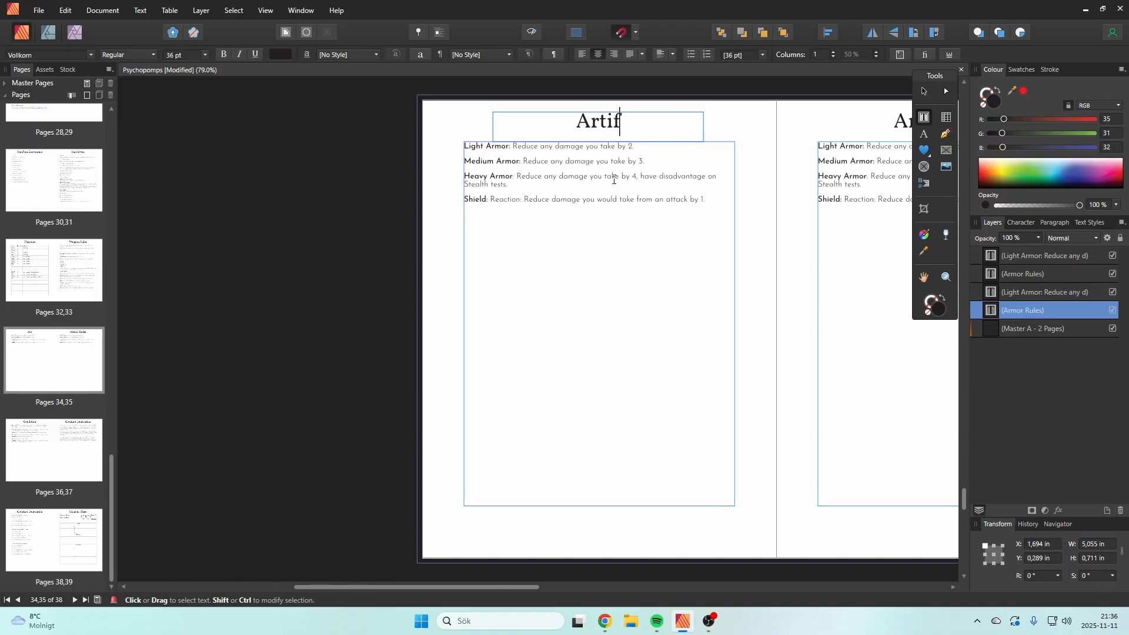
text(acts)
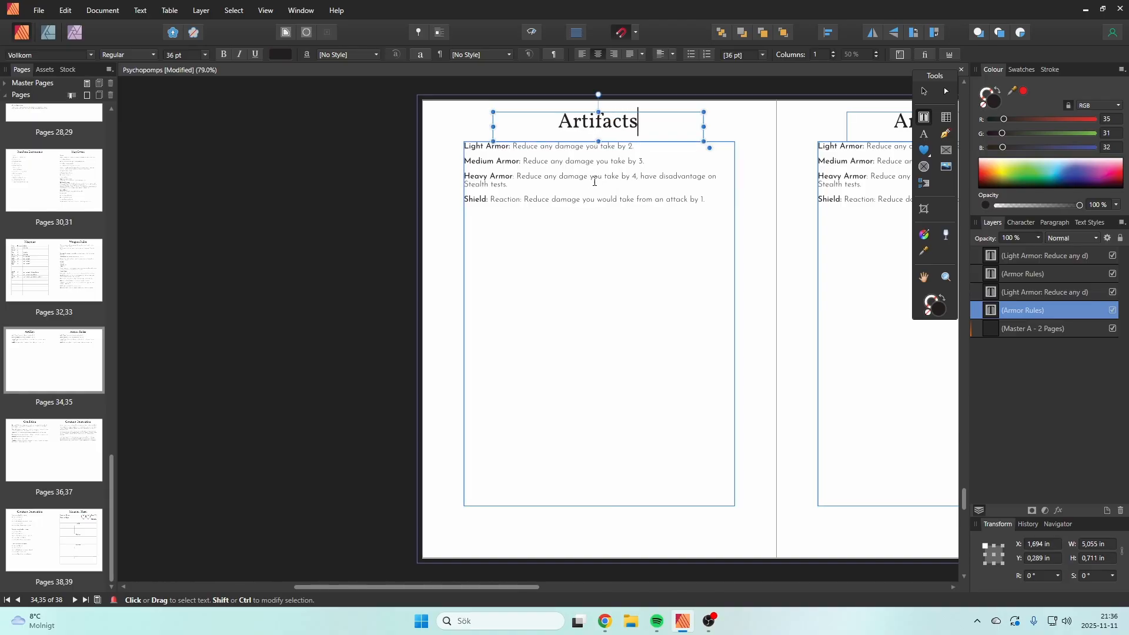
Step: Clear all the armor descriptions from the Artifacts page's body text frame
click(641, 199)
drag(707, 202, 511, 152)
key(BackSpace)
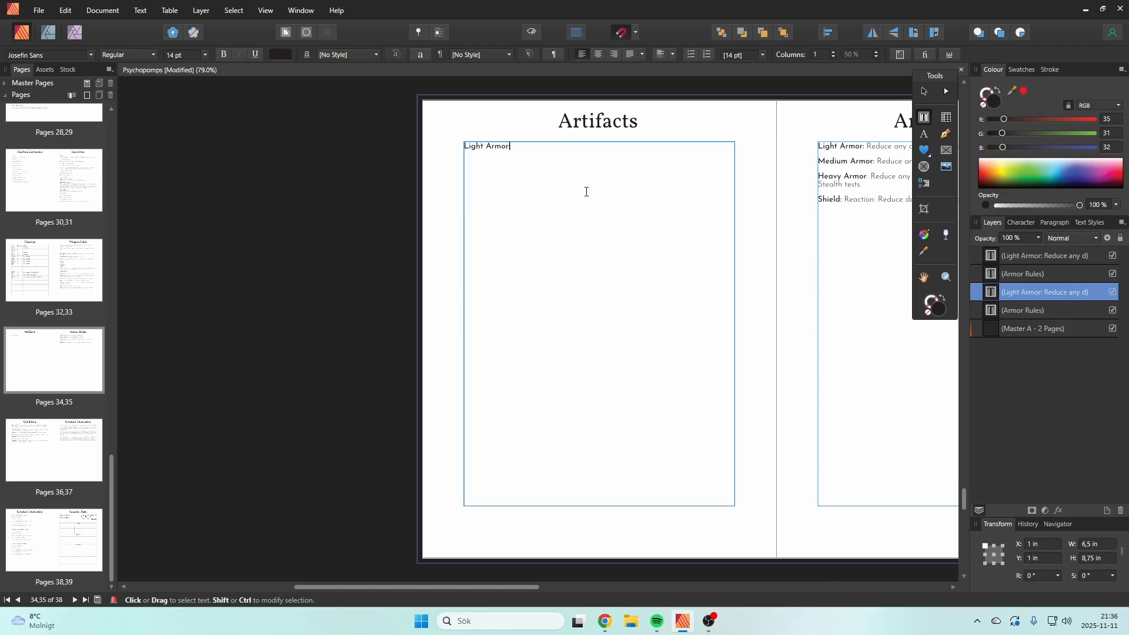
key(shift+Left)
key(shift+Left)
key(shift+Left)
key(shift+Left)
key(shift+Left)
key(shift+Left)
key(shift+Left)
key(shift+Left)
key(shift+Left)
key(shift+Left)
key(shift+Left)
key(shift+Left)
key(shift+Left)
key(BackSpace)
Step: Enter "Tyrant's Bane - Major Sacrifice" as the first artifact heading in the body frame of the Artifacts page
text(Tyram)
text(t's Bane)
text(- Major Sad)
text(rifice)
key(Escape)
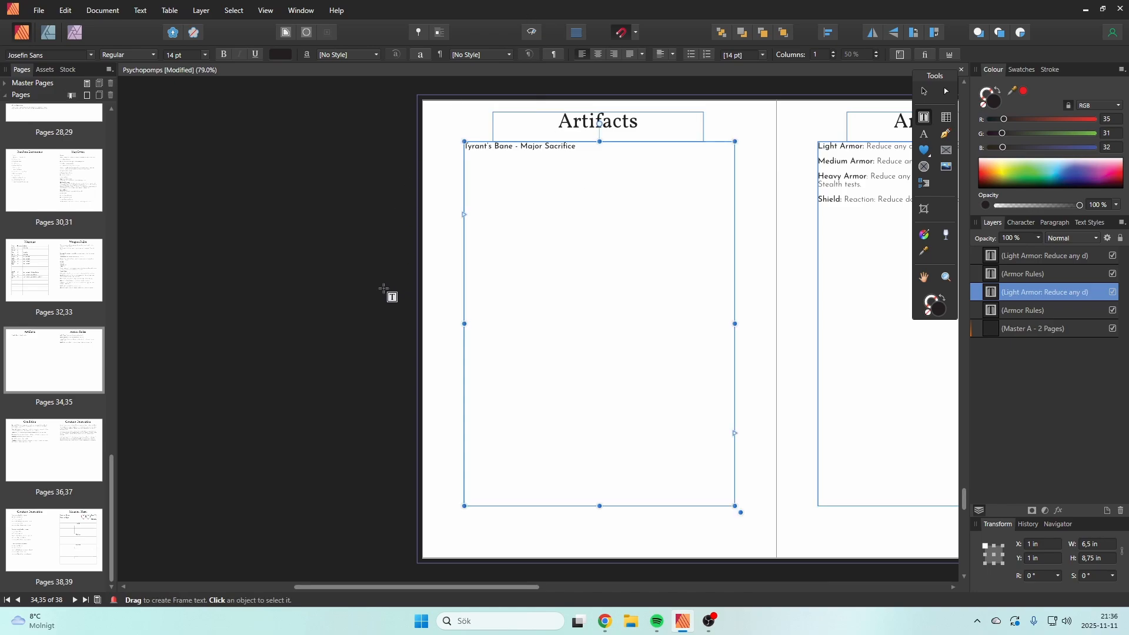
click(595, 156)
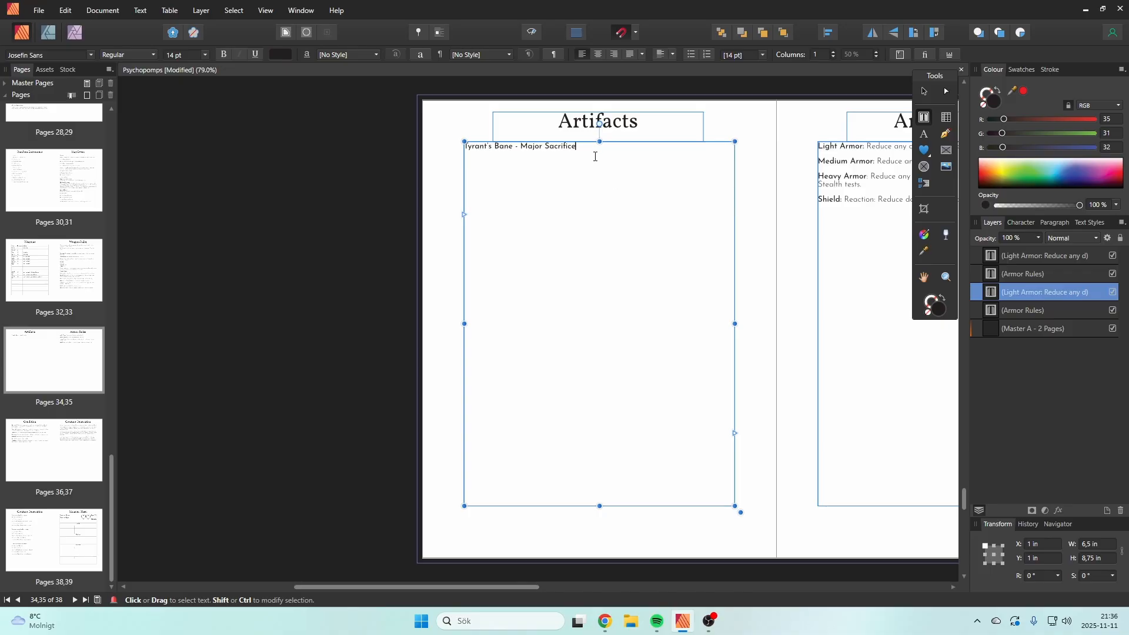
key(Return)
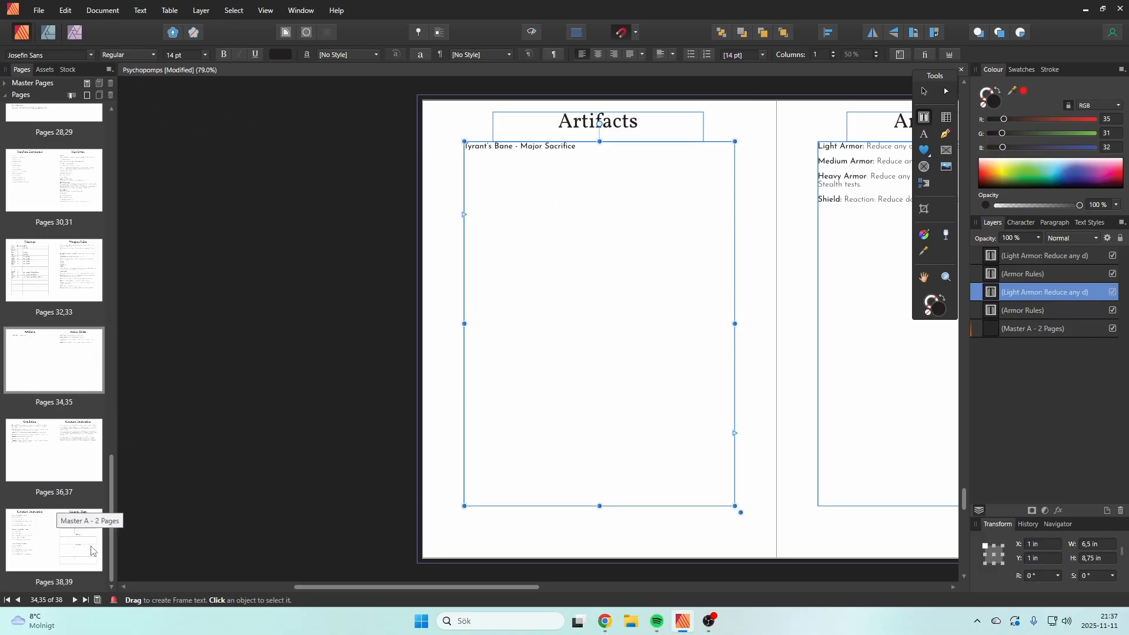
Step: Check the Weapons table for reference, and add the line "Sword" directly beneath the Tyrant's Bane heading on the Artifacts page
click(41, 274)
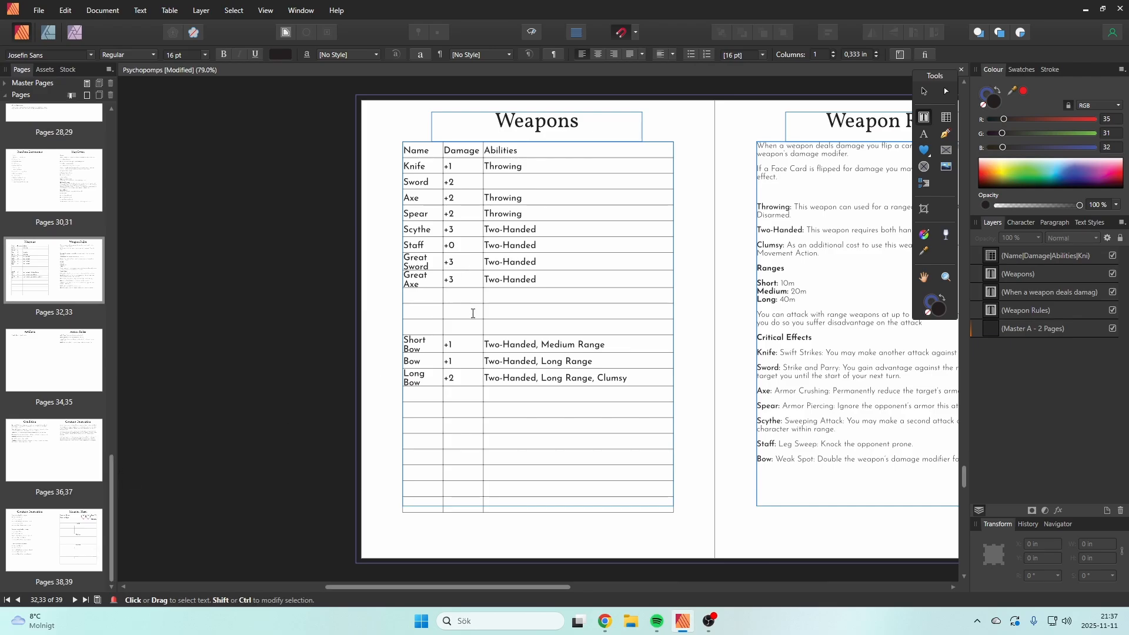
drag(510, 588, 560, 588)
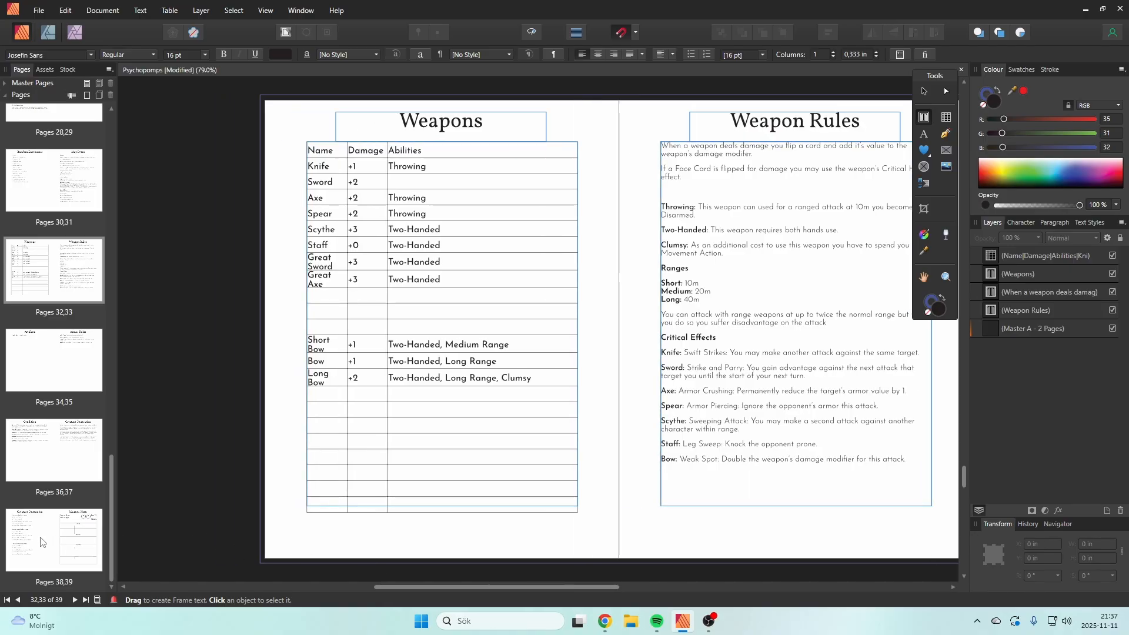
click(24, 544)
click(30, 450)
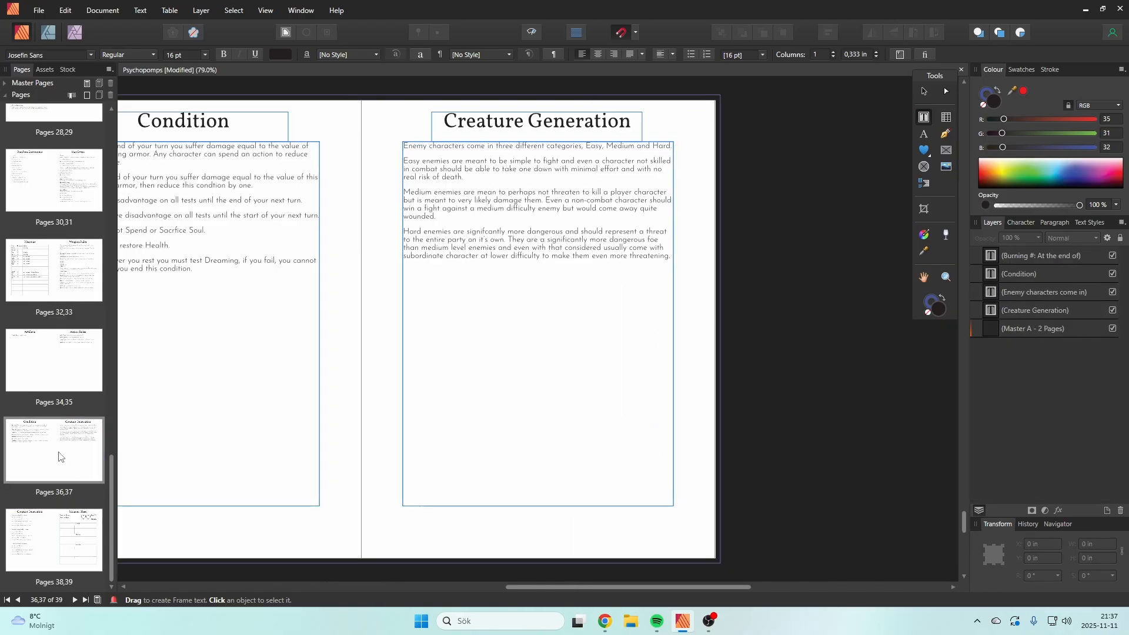
click(50, 353)
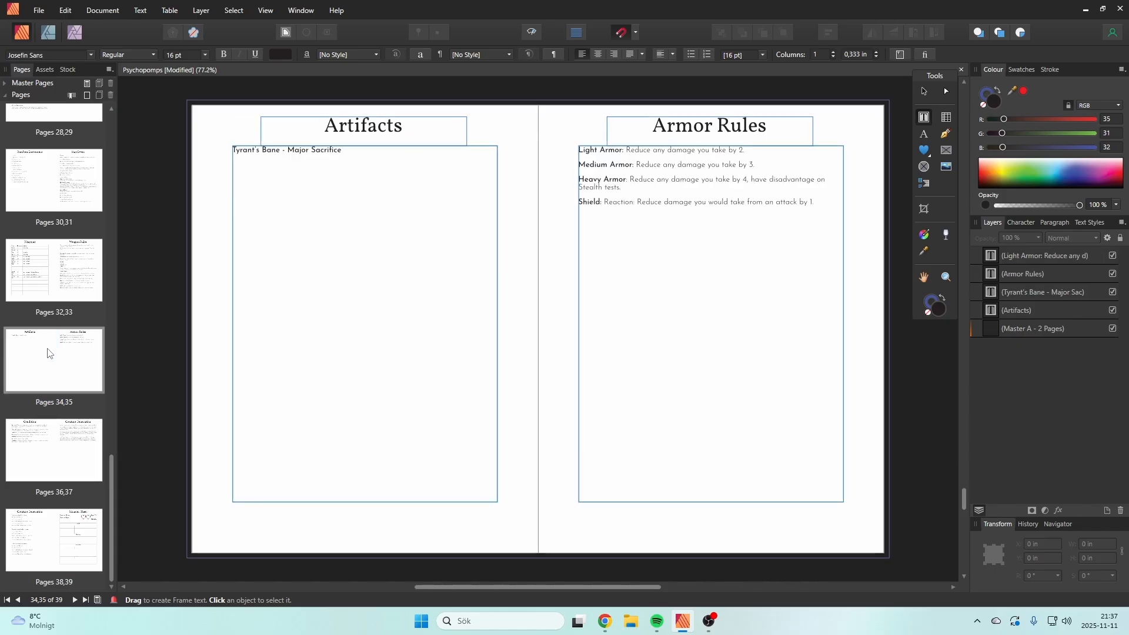
click(393, 183)
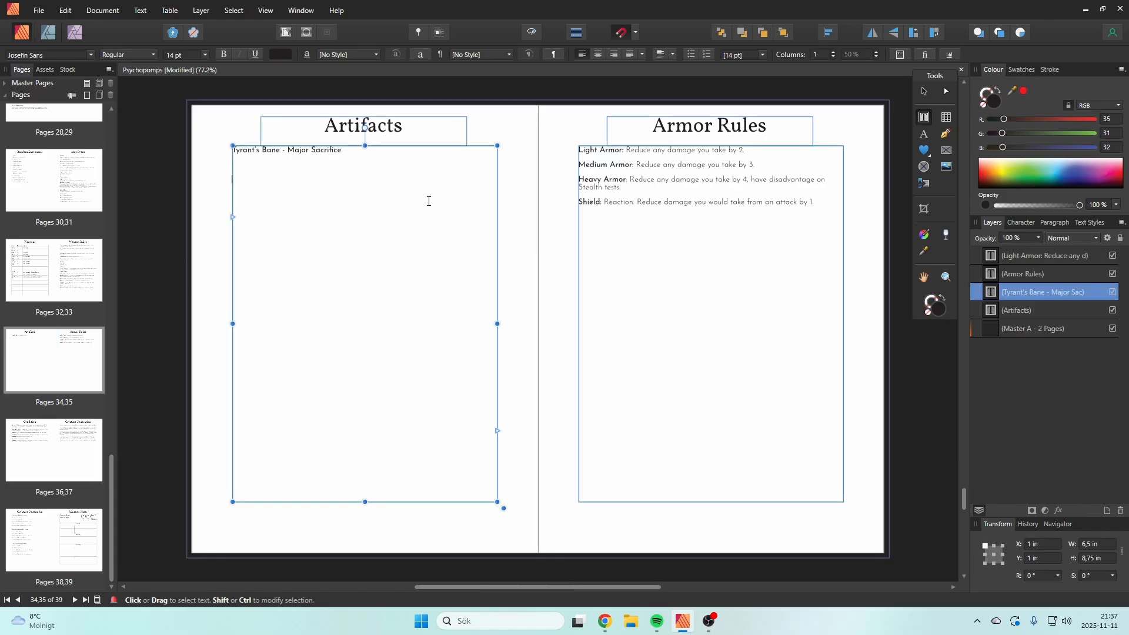
text(Sowr)
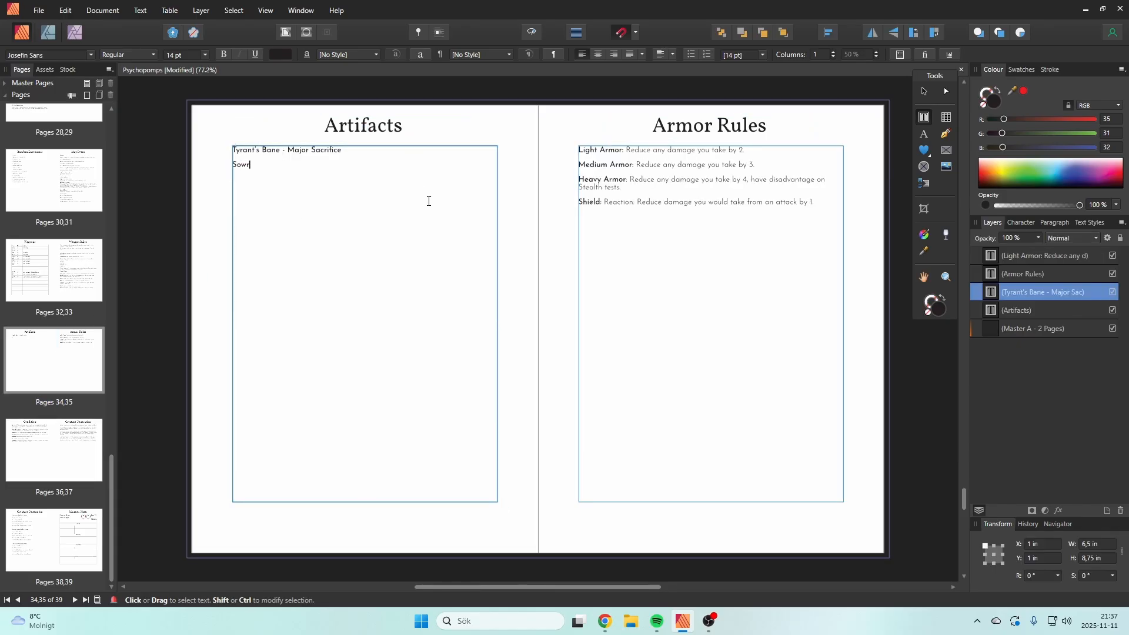
key(BackSpace)
key(BackSpace)
key(BackSpace)
text(Sword)
key(Escape)
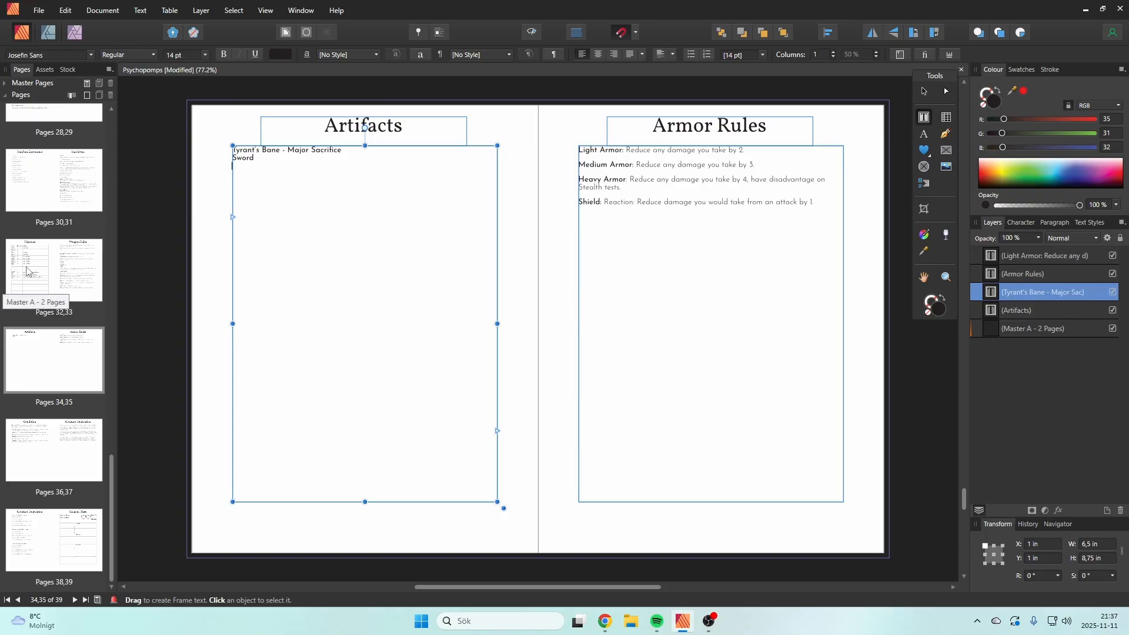
Step: Set the font style to Light and add the line "+3 damage" below "Sword"
click(135, 56)
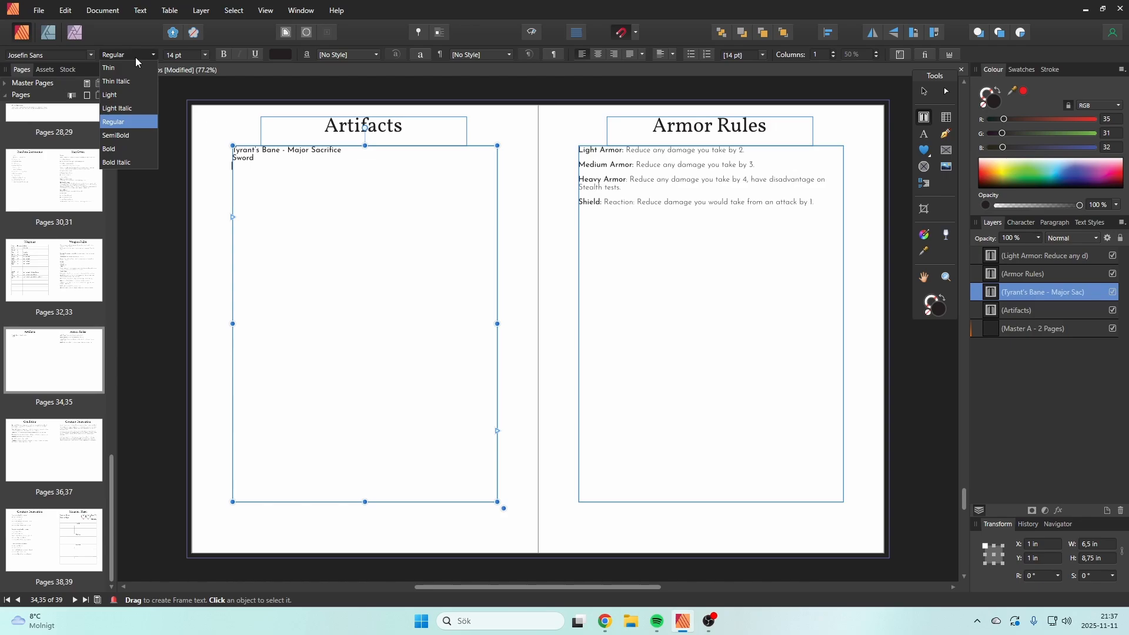
click(140, 96)
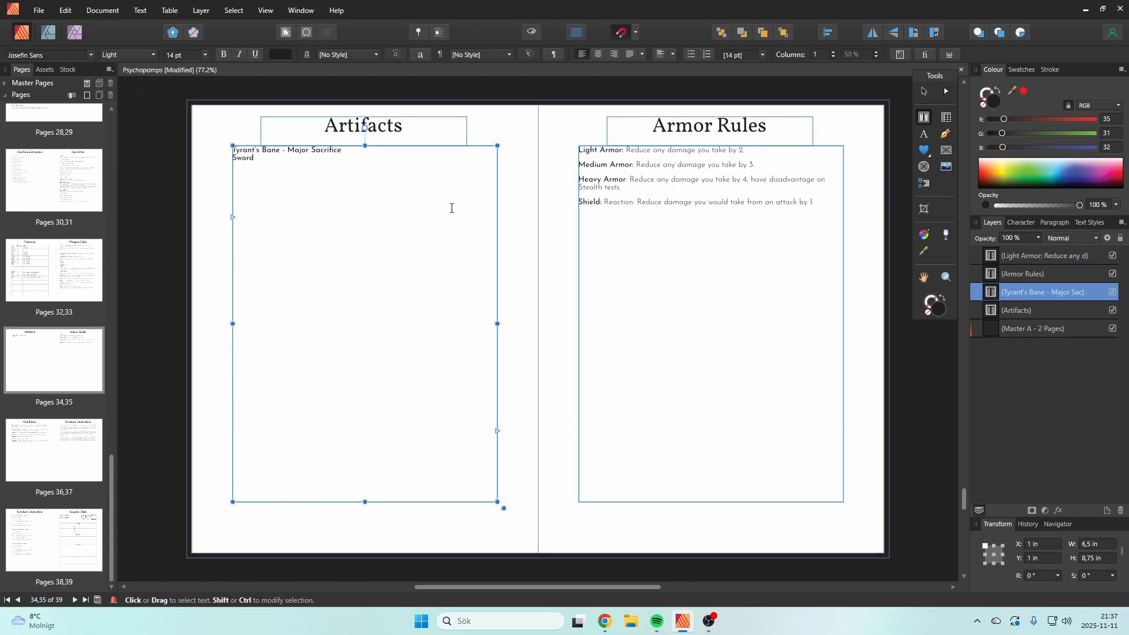
key(Return)
text(+3 damage)
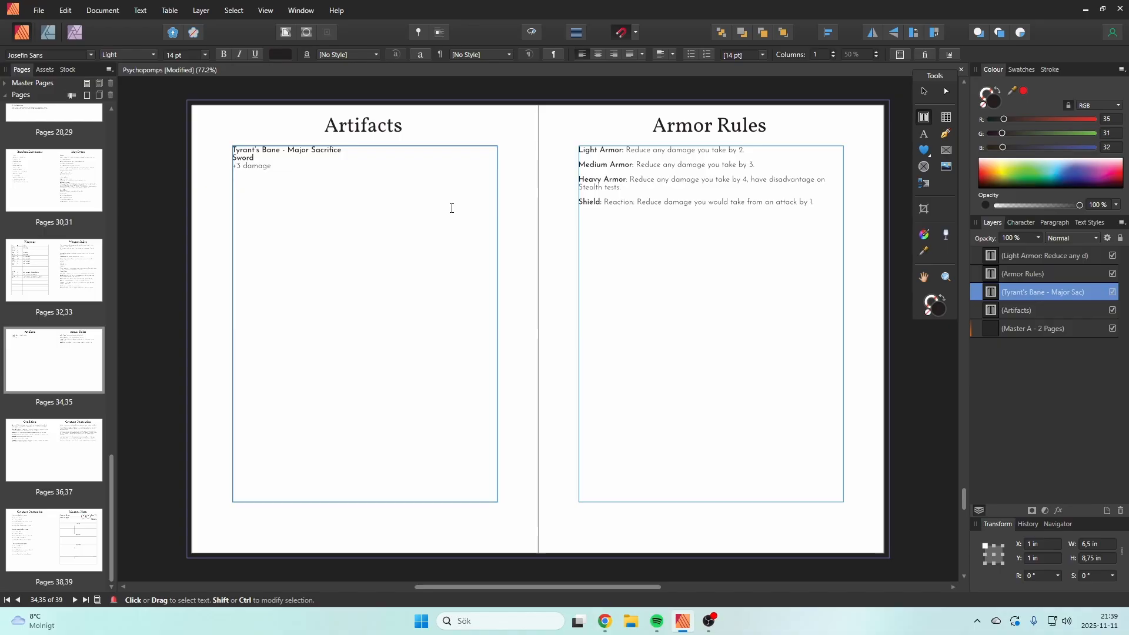
Step: Add the line "Damage from this weapon cannot be reduced." below the damage modifier of Tyrant's Bane
text(Damage)
key(BackSpace)
key(BackSpace)
key(BackSpace)
key(BackSpace)
key(BackSpace)
key(BackSpace)
key(BackSpace)
text(Thos)
key(BackSpace)
key(BackSpace)
key(BackSpace)
key(BackSpace)
text(Damage from t)
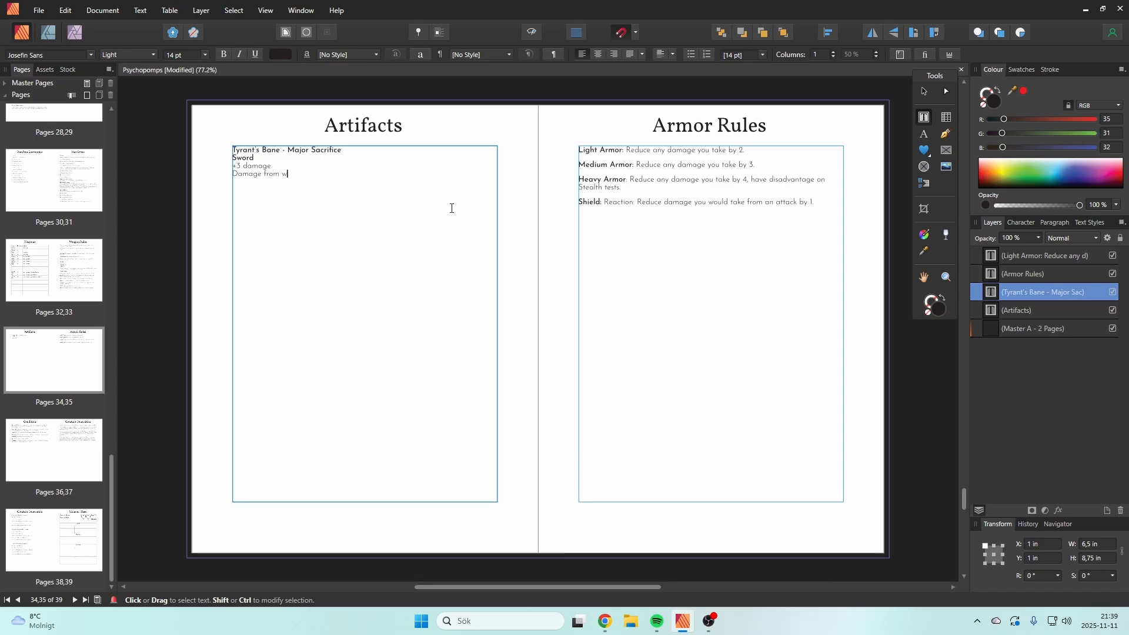
text(his weapon cannot be red)
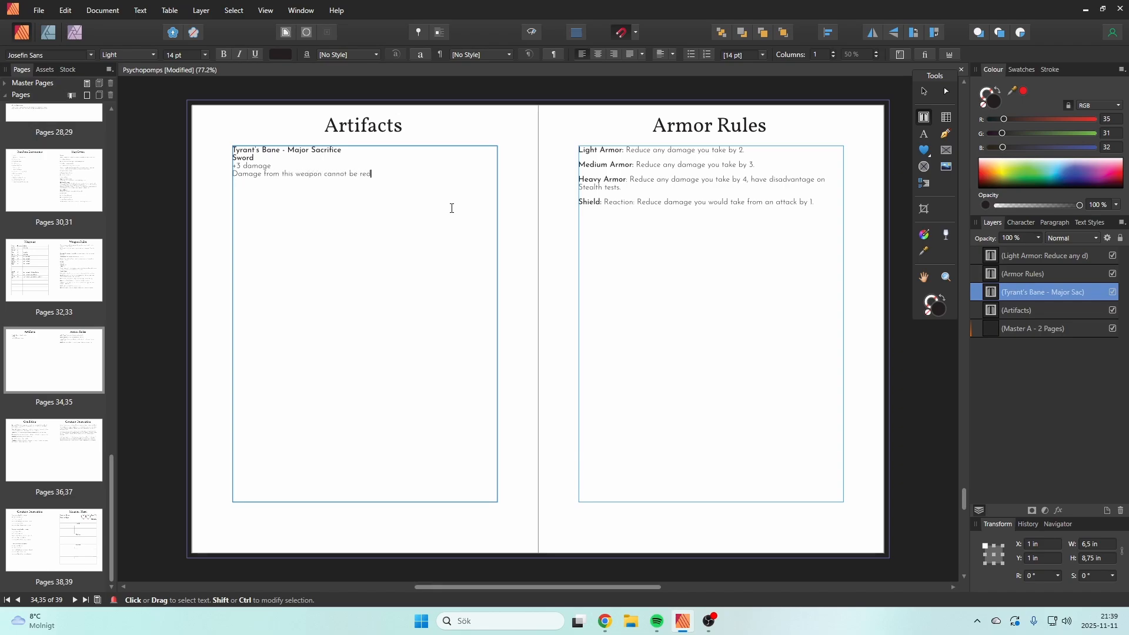
text(uced)
text(.)
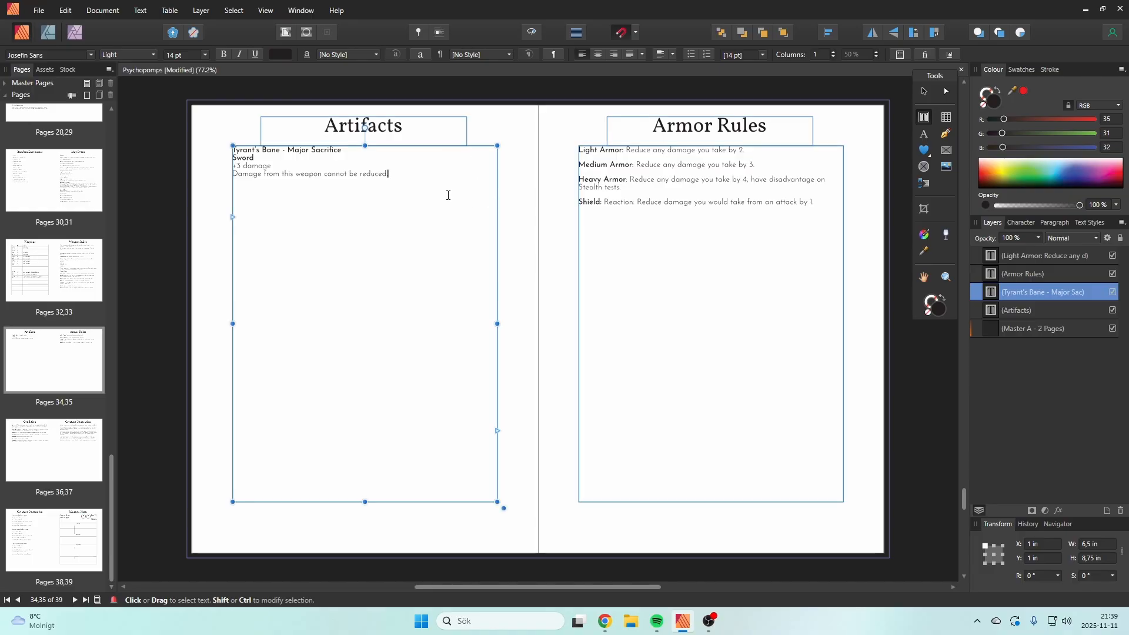
Step: Add the line "This weapon has advantage on the damage flip." to the Tyrant's Bane description, without a paragraph gap
key(Return)
text(This)
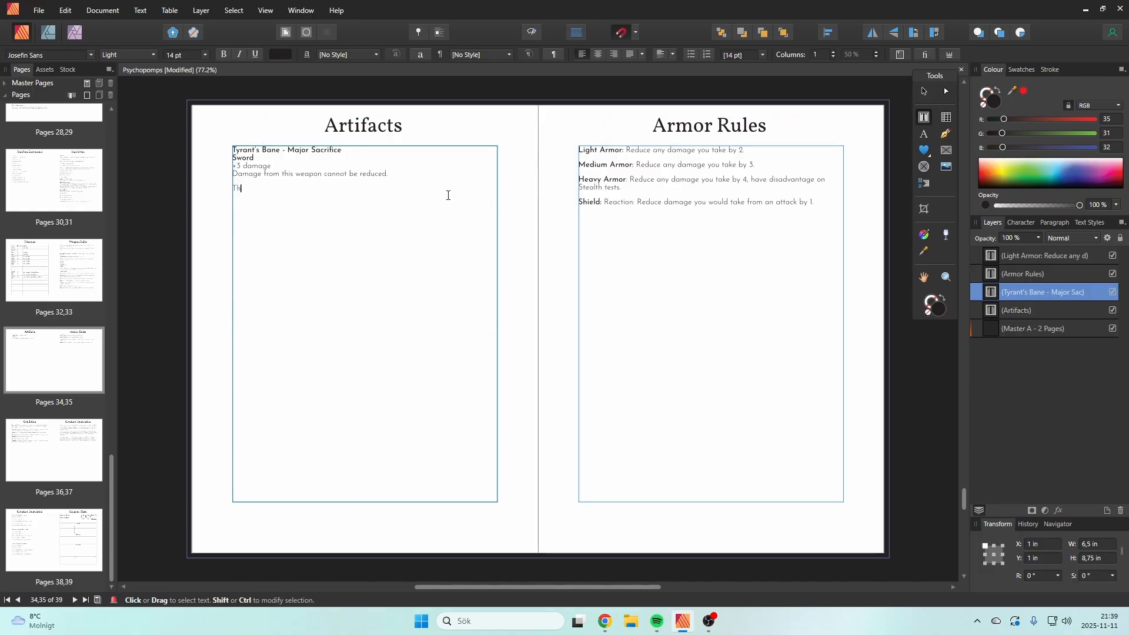
key(BackSpace)
key(BackSpace)
key(Return)
text(This)
text( sword)
key(BackSpace)
key(BackSpace)
key(BackSpace)
key(BackSpace)
key(BackSpace)
text(weapon has )
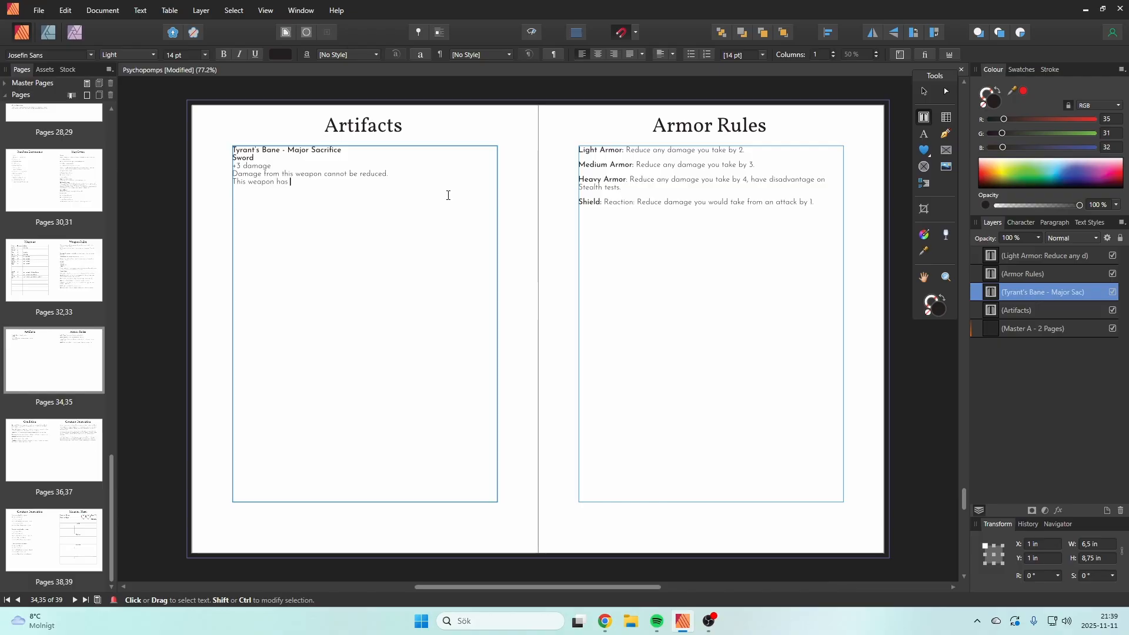
text(advantage on the)
text( damage flip)
text(.)
Step: Add the line "When you hit a creature they gain any Banes you have, you lose those banes." to the Tyrant's Bane description
text(When yo)
text(u eat)
key(BackSpace)
key(BackSpace)
key(BackSpace)
text(hit a creature)
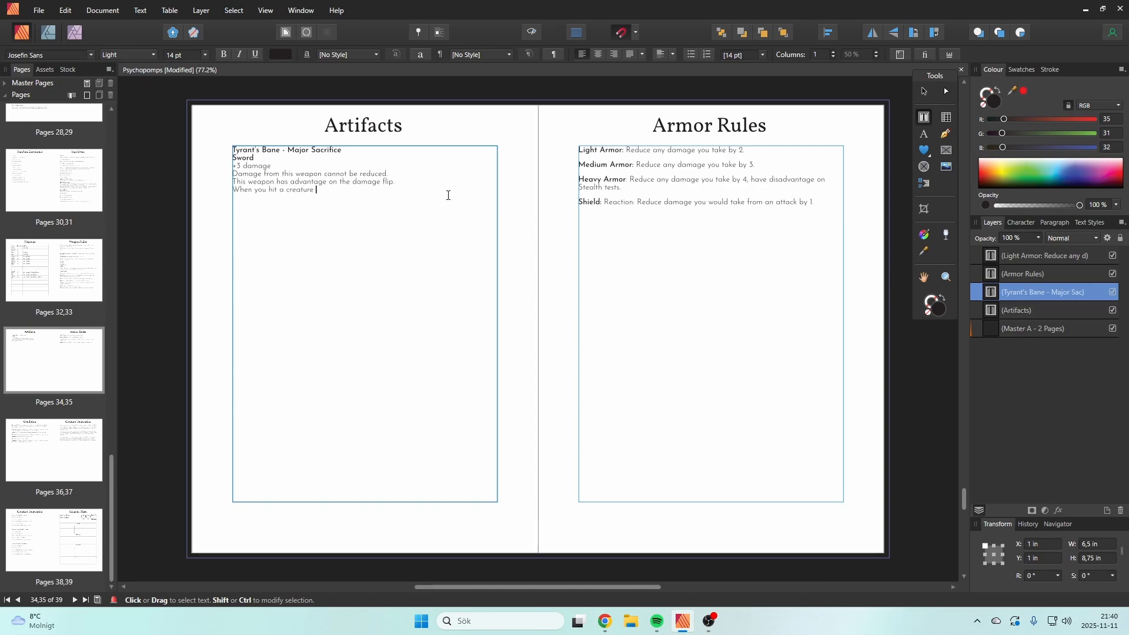
text( they gain any Banes you have, you lose those banes.)
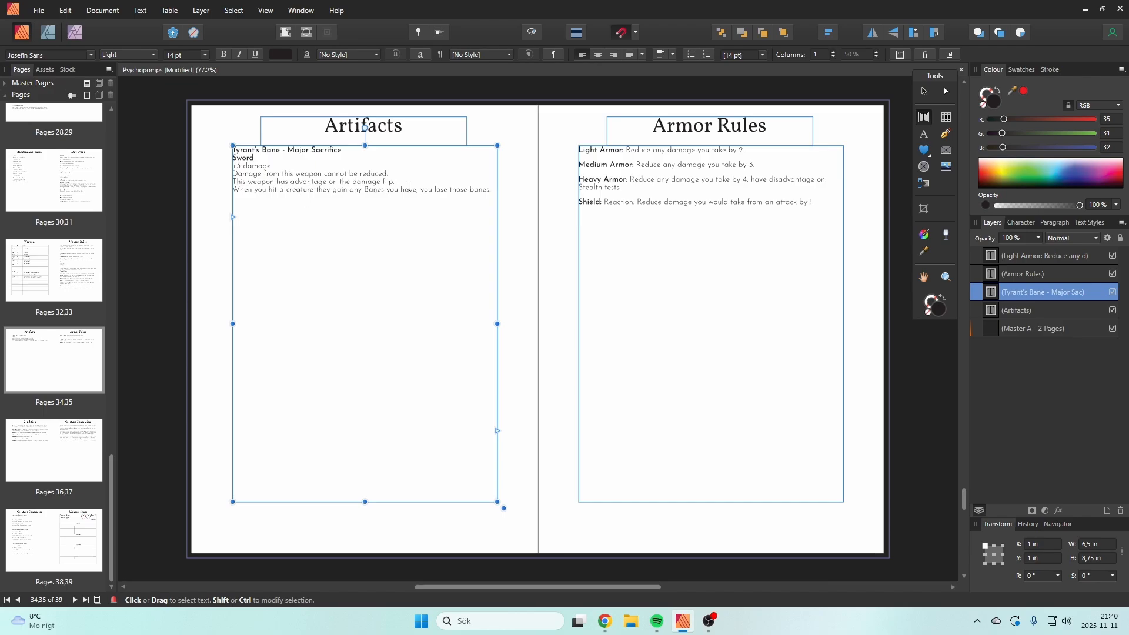
Step: Delete the "+3 damage" line from the Tyrant's Bane entry, closing the empty line it leaves
drag(408, 186, 277, 183)
click(298, 191)
drag(274, 165, 233, 168)
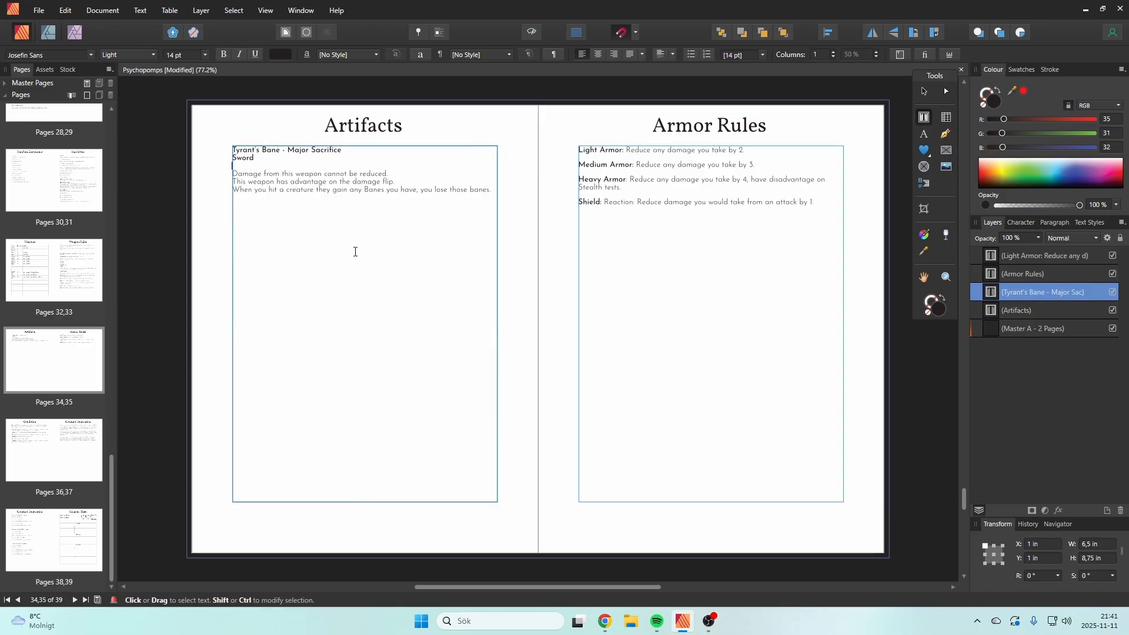
key(BackSpace)
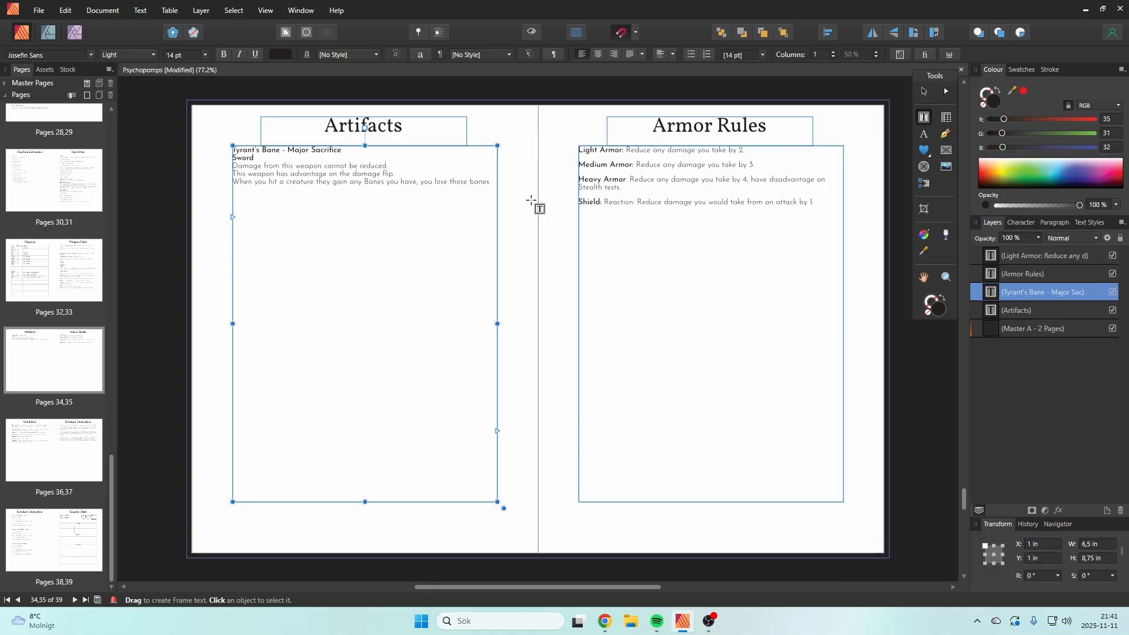
Step: Copy the heading "Tyrant's Bane - Major Sacrifice" into a new paragraph below the last line of the sword's description
click(495, 183)
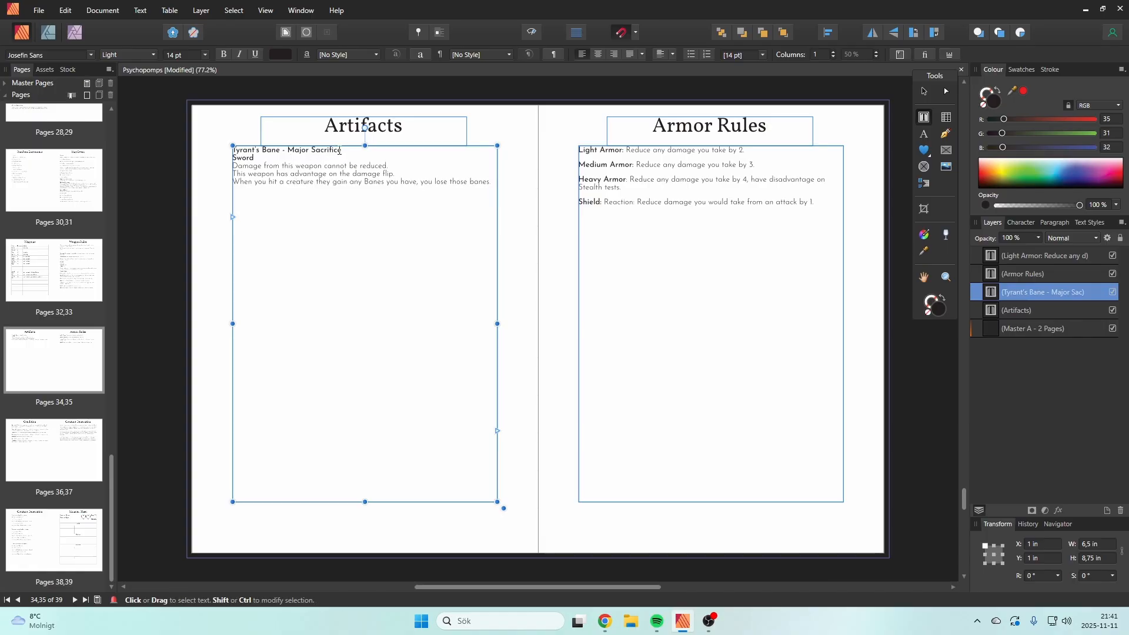
drag(339, 151, 233, 151)
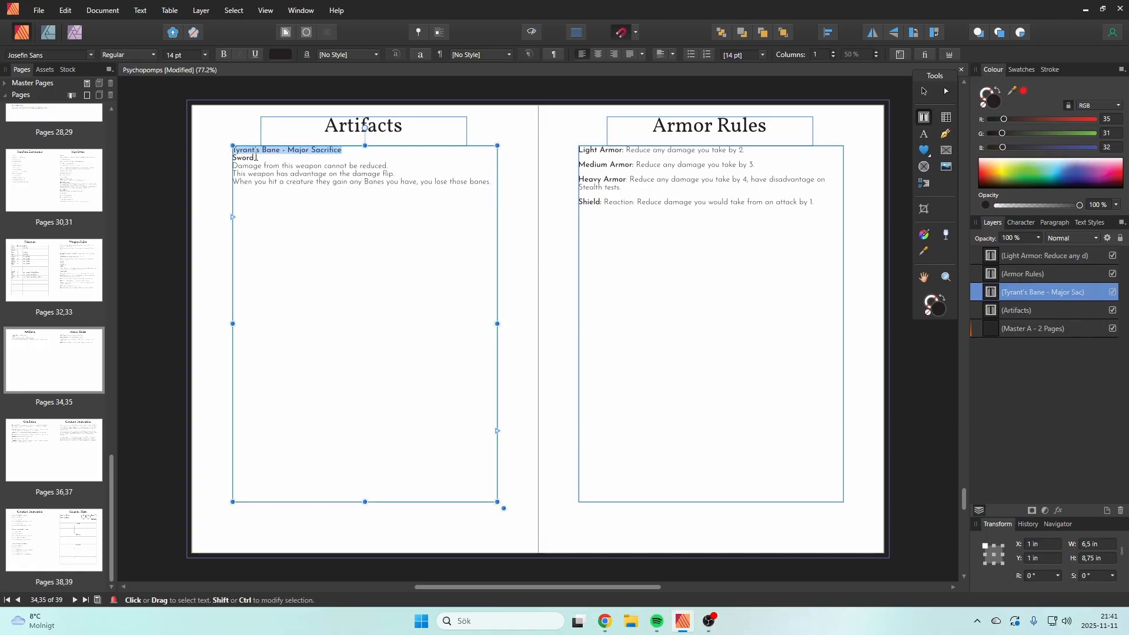
click(256, 158)
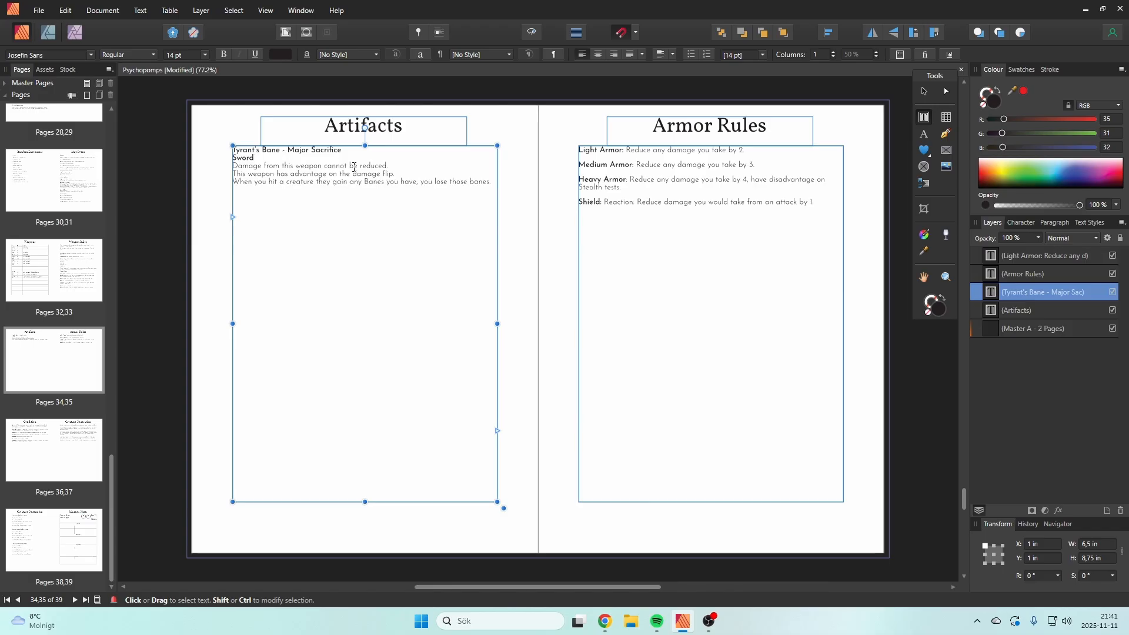
click(488, 184)
key(Return)
drag(343, 150, 235, 150)
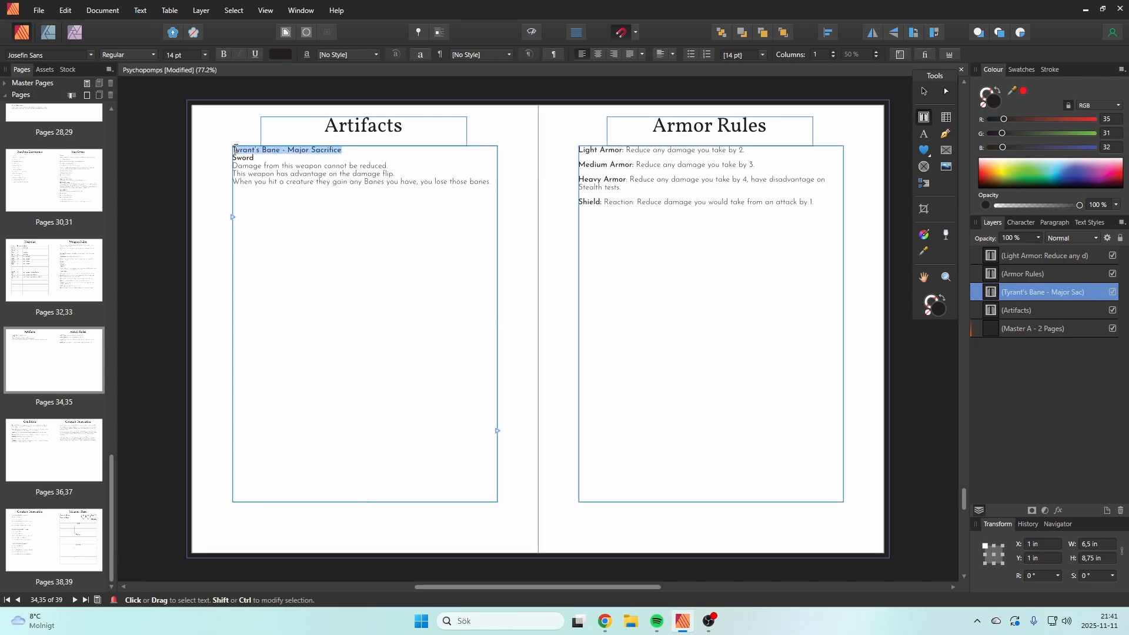
click(328, 172)
drag(342, 151, 234, 150)
key(ctrl+c)
click(497, 186)
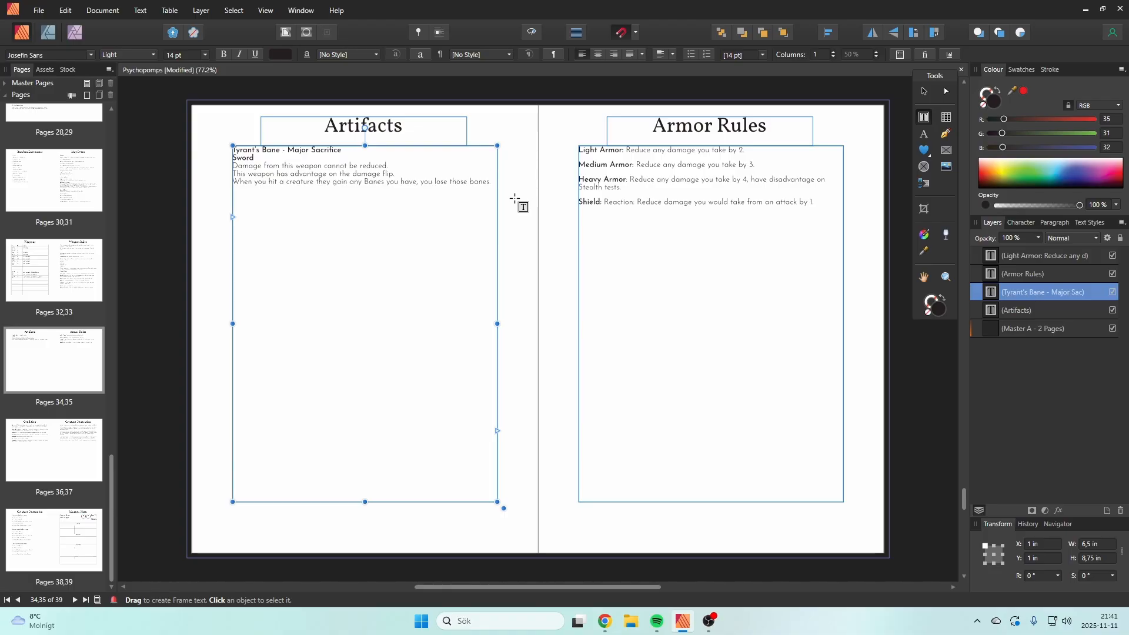
key(Return)
key(ctrl+v)
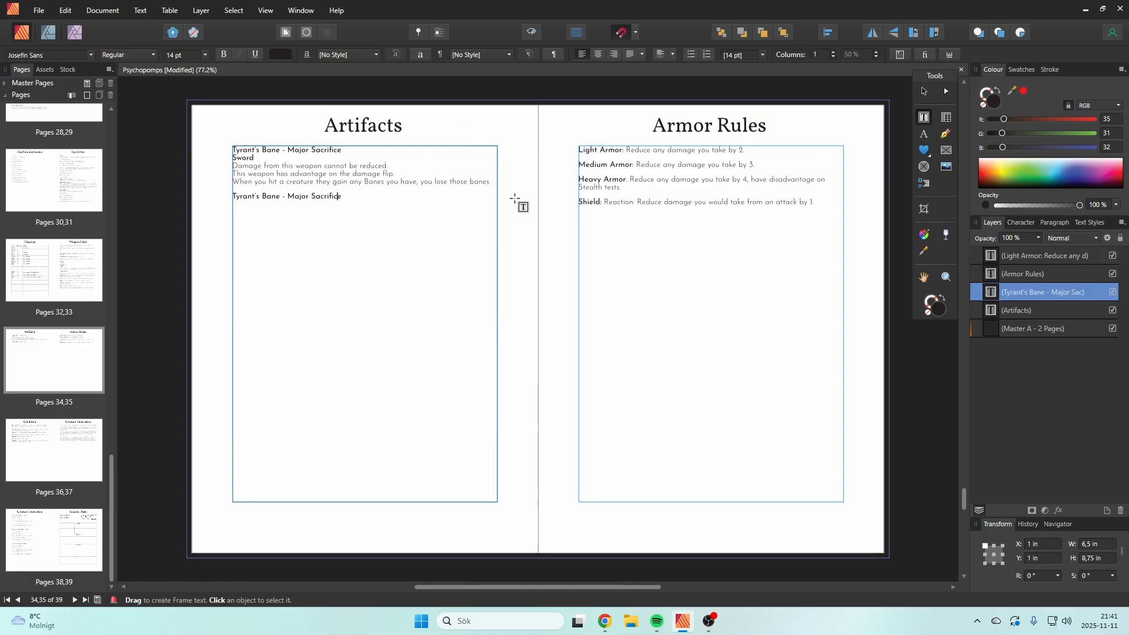
Step: Change the artifact name in the copied heading to "Fate's Arrow", keeping "- Major Sacrifice"
key(Left)
key(Left)
key(Left)
key(Left)
key(Left)
key(Left)
key(Left)
key(Left)
key(Left)
key(Left)
key(Left)
key(Left)
key(Left)
key(Left)
key(Left)
key(Right)
key(Right)
key(shift+Left)
key(shift+Left)
key(shift+Left)
key(shift+Left)
key(shift+Left)
key(shift+Left)
key(shift+Left)
key(shift+Left)
key(shift+Left)
key(shift+Left)
key(shift+Left)
key(shift+Left)
key(shift+Left)
text(Fate's Arrow)
key(Escape)
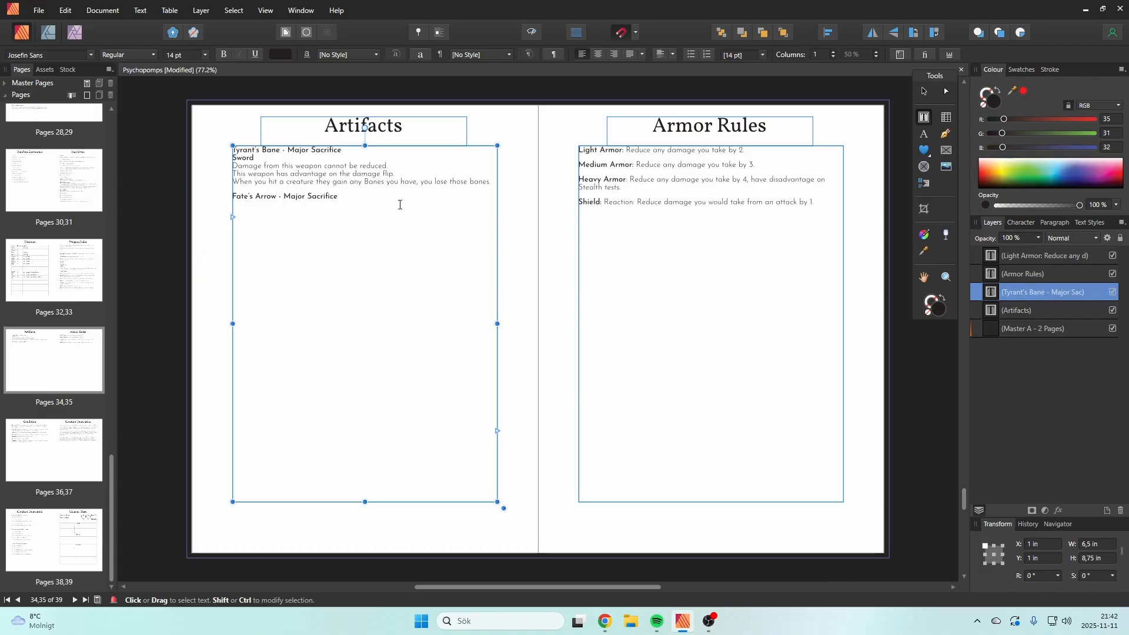
Step: Start a new line directly under the Fate's Arrow heading without a paragraph gap and set its font weight to Light
click(363, 208)
key(BackSpace)
key(shift+Return)
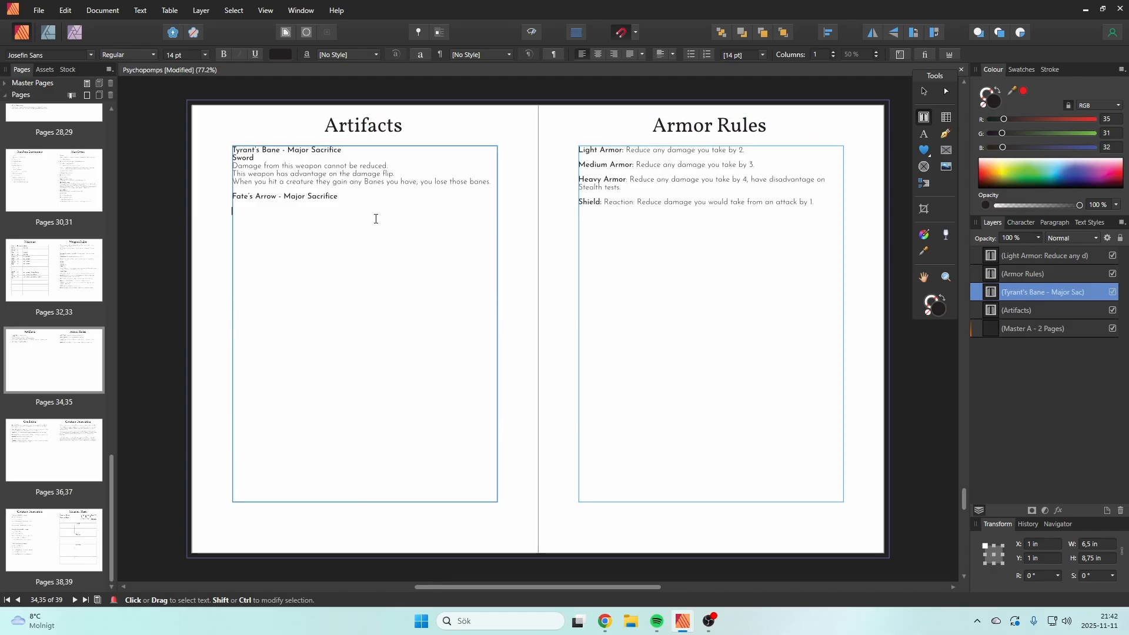
text(W)
key(BackSpace)
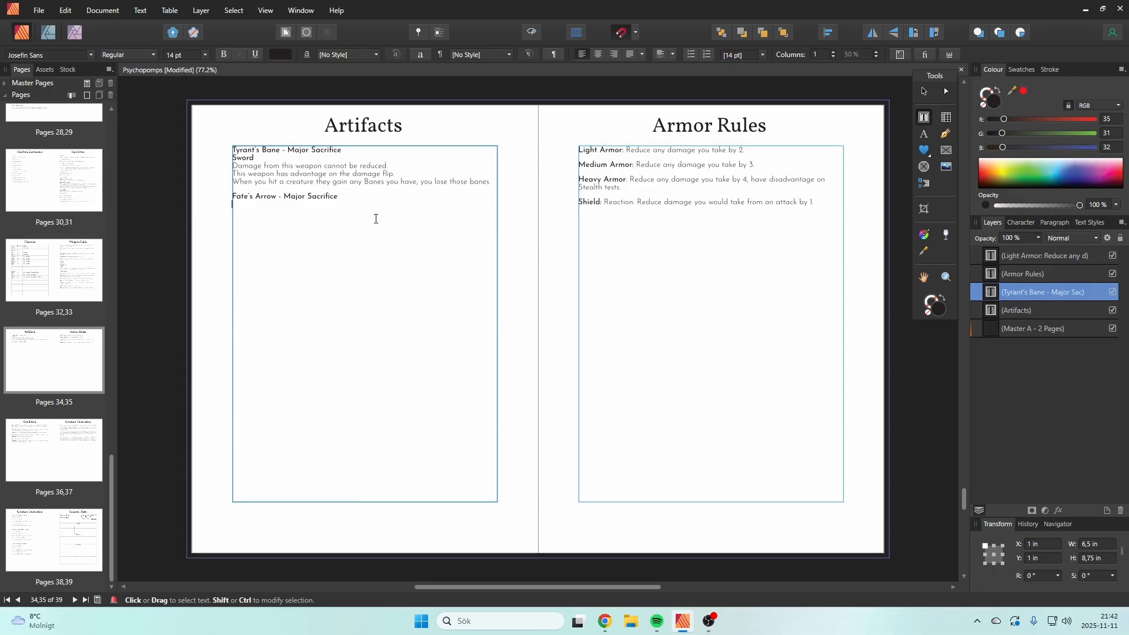
click(205, 56)
click(205, 55)
click(140, 58)
click(133, 92)
Step: Write "Whenever you attack with a bow, you may consume this arrow." as the first description line of Fate's Arrow
text(Wh)
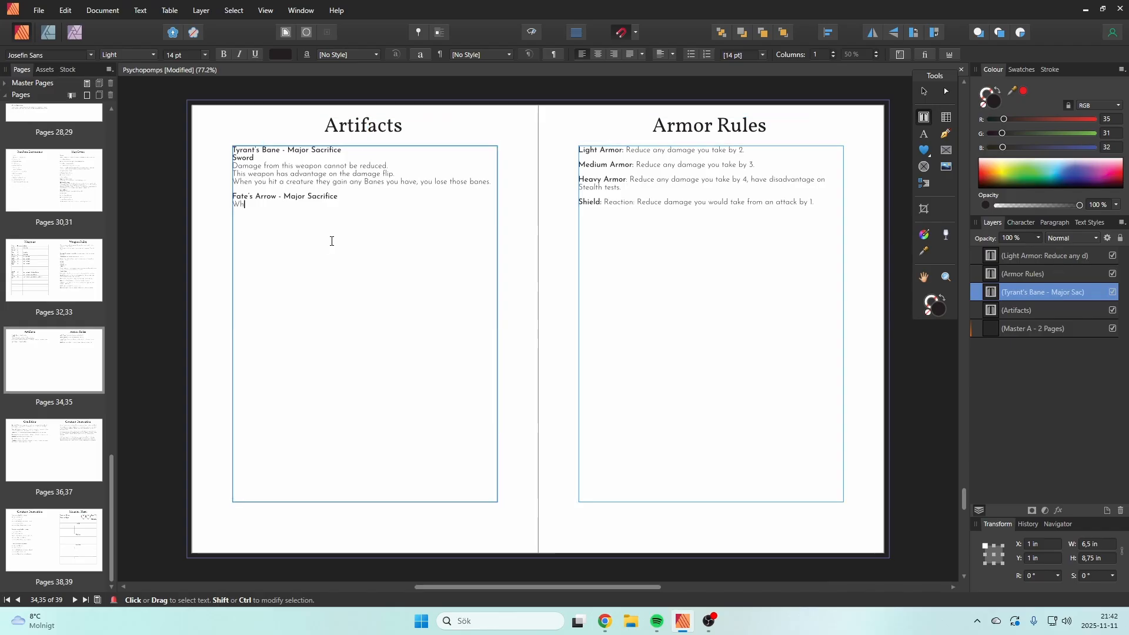
text(enever you attack with a bow, you may consume this arrow)
Step: Add the line "This attack automatically hits." to the Fate's Arrow description
text(This a)
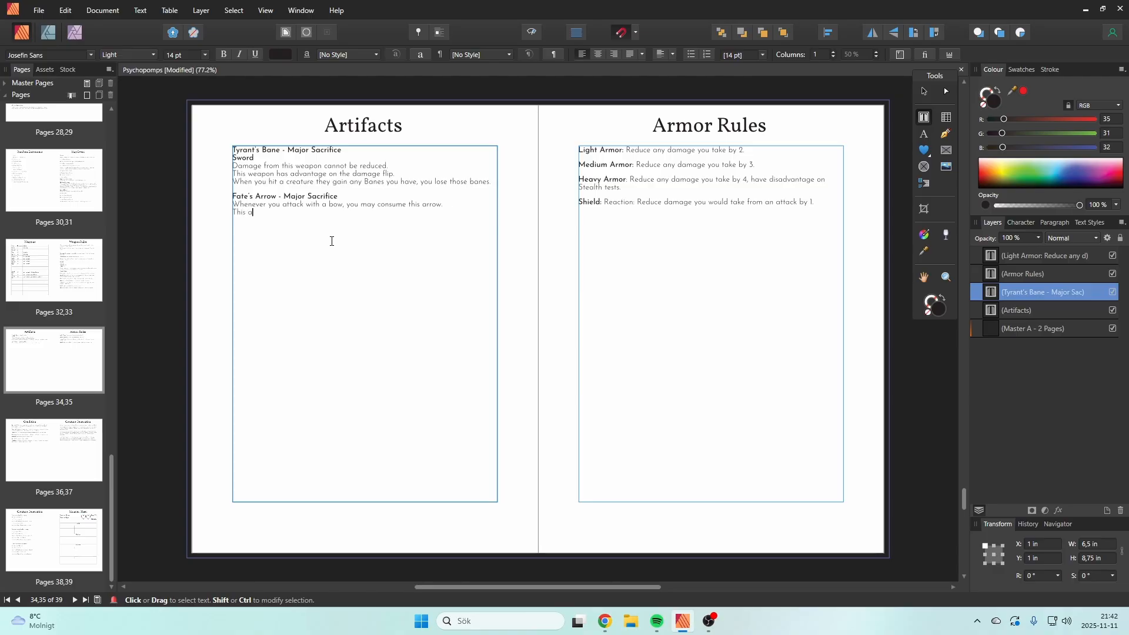
text(ttack automatically hits)
Step: Replace the second description line of Fate's Arrow with "If this attack hits it deals regular damage"
key(shift+Left)
key(shift+Left)
key(shift+Left)
key(shift+Left)
key(shift+Left)
key(shift+Left)
key(shift+Left)
key(shift+Left)
key(shift+Left)
key(shift+Left)
key(shift+Left)
key(shift+Left)
key(shift+Left)
key(shift+Left)
key(shift+Left)
key(shift+Left)
key(shift+Left)
key(shift+Left)
key(shift+Left)
key(shift+Left)
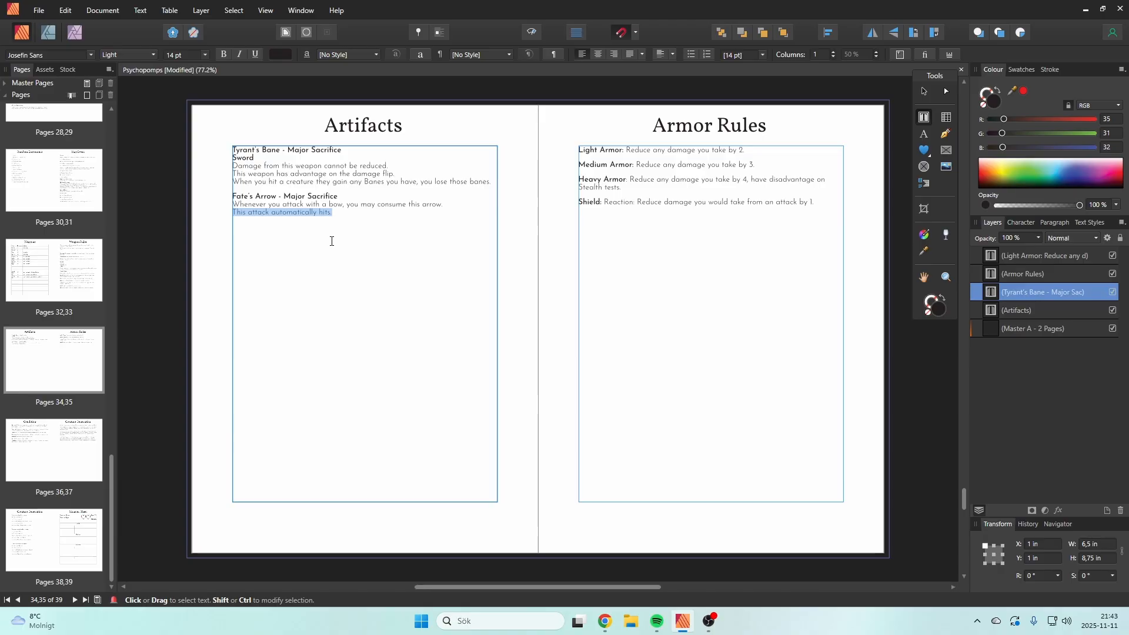
text(If t)
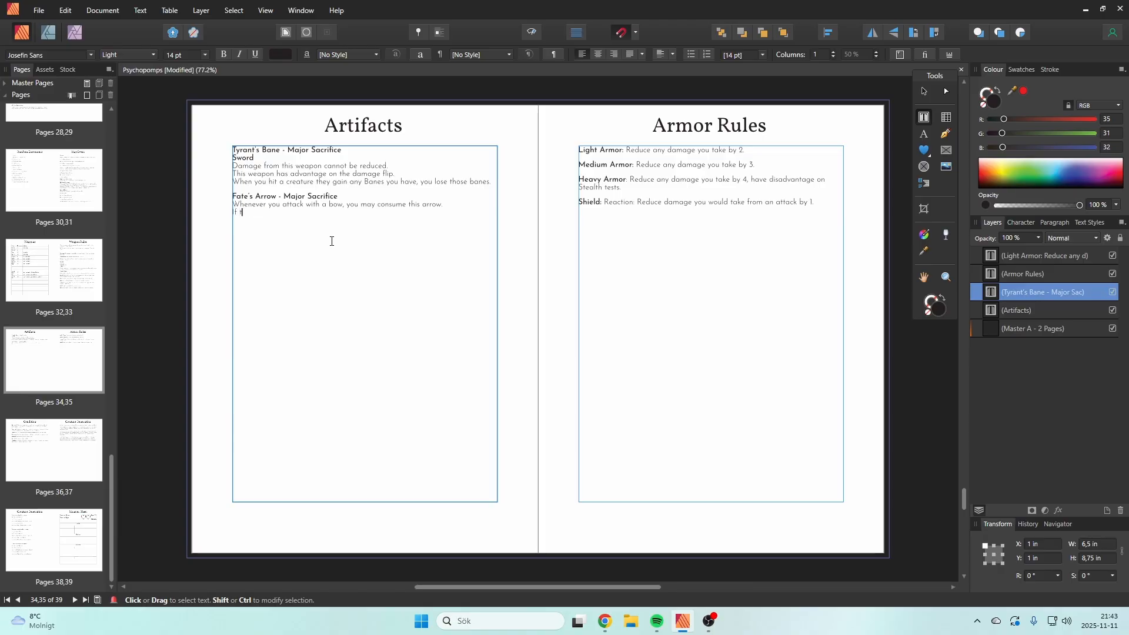
text(his attack hits it deals da)
key(BackSpace)
key(BackSpace)
key(BackSpace)
text(reg)
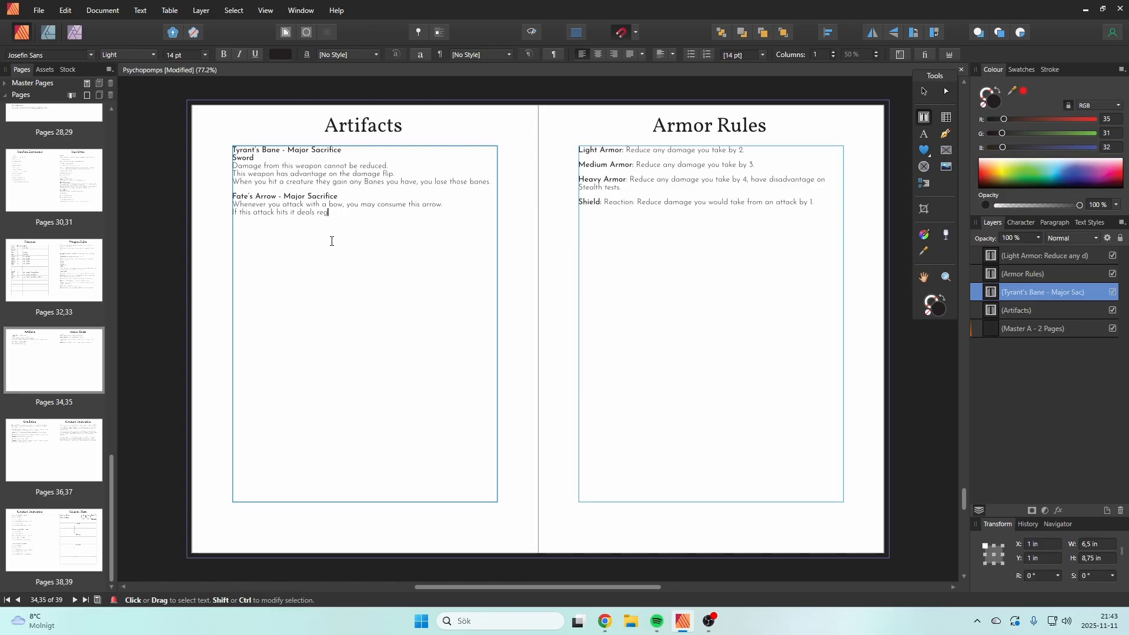
text(ular damage.)
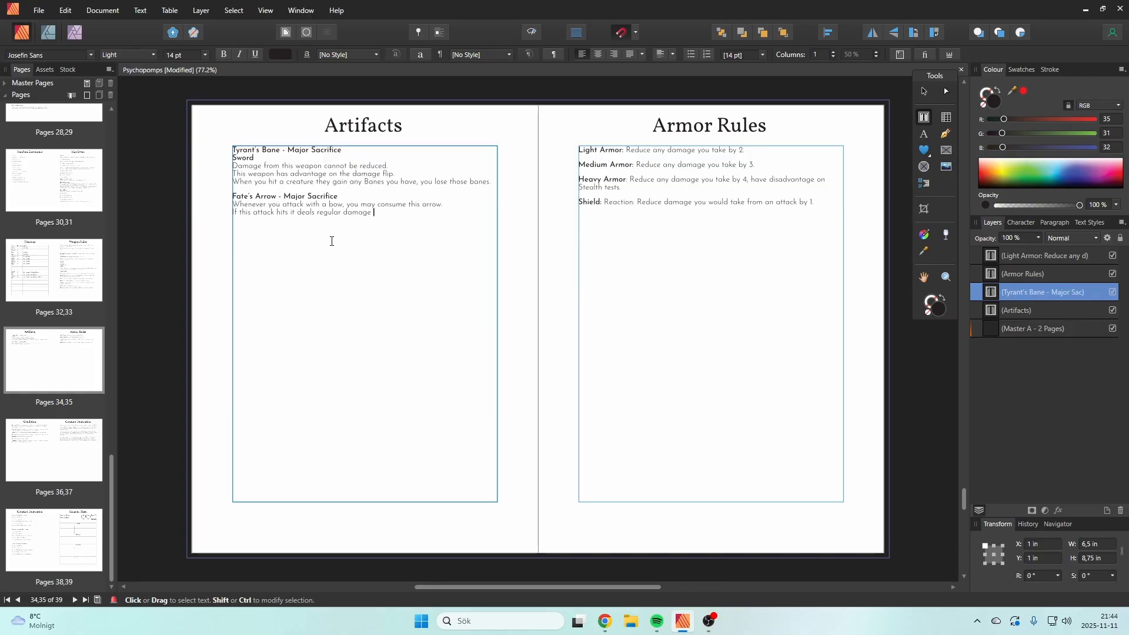
Step: Replace "it deals regular damage" in the Fate's Arrow description with "add the amount of soul lost to the Sacrifice to it's damage."
key(ctrl+shift+Left)
key(ctrl+shift+Left)
key(ctrl+shift+Left)
key(ctrl+shift+Left)
key(ctrl+shift+Left)
text(add )
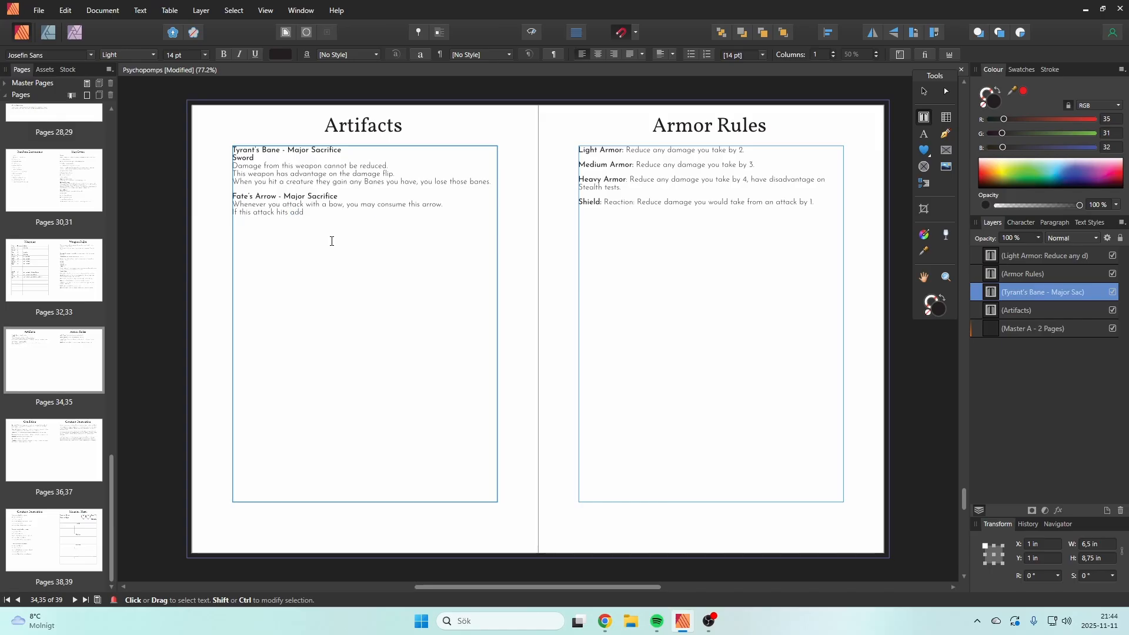
text(the amount of so)
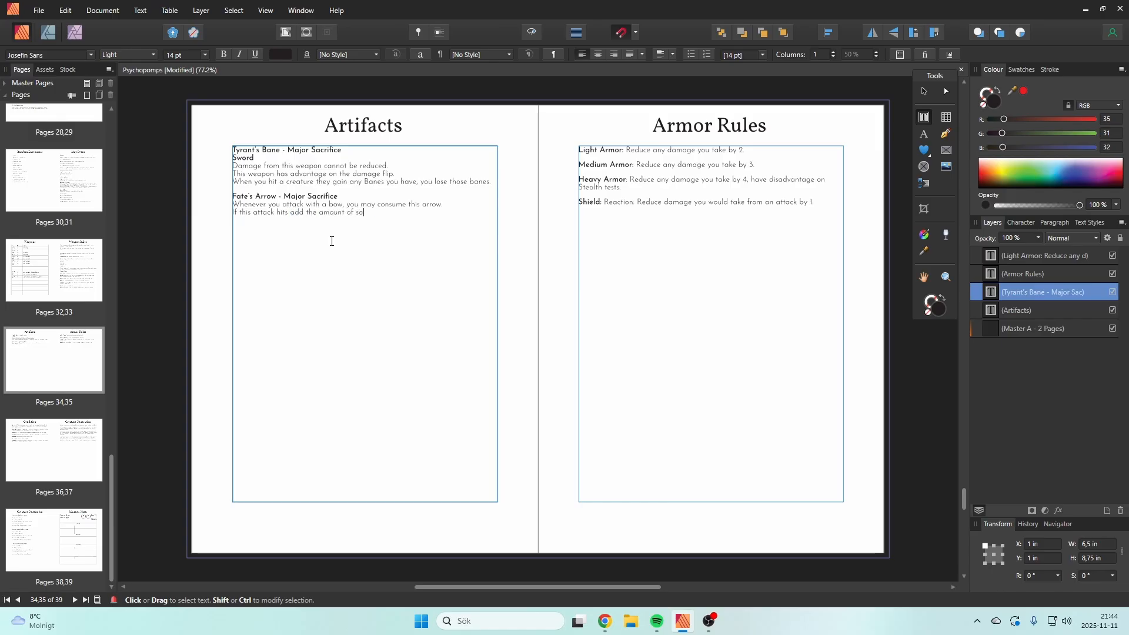
text(ul lost to )
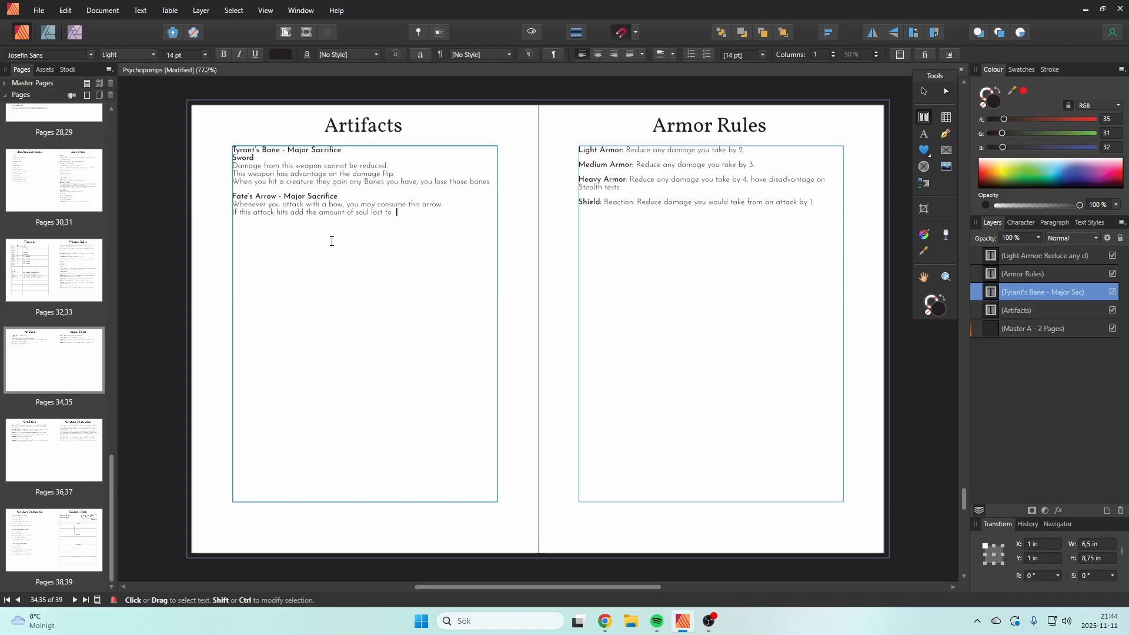
text(the Sacr)
text(ifice t)
text(o it's damage. )
text(If this a)
text(rrow )
text(dea)
Step: Add the line "If this attack hits with a face card it kills the creature, no damage flip is made." to Fate's Arrow
key(BackSpace)
key(BackSpace)
key(BackSpace)
key(BackSpace)
key(BackSpace)
key(BackSpace)
key(BackSpace)
key(BackSpace)
key(BackSpace)
key(BackSpace)
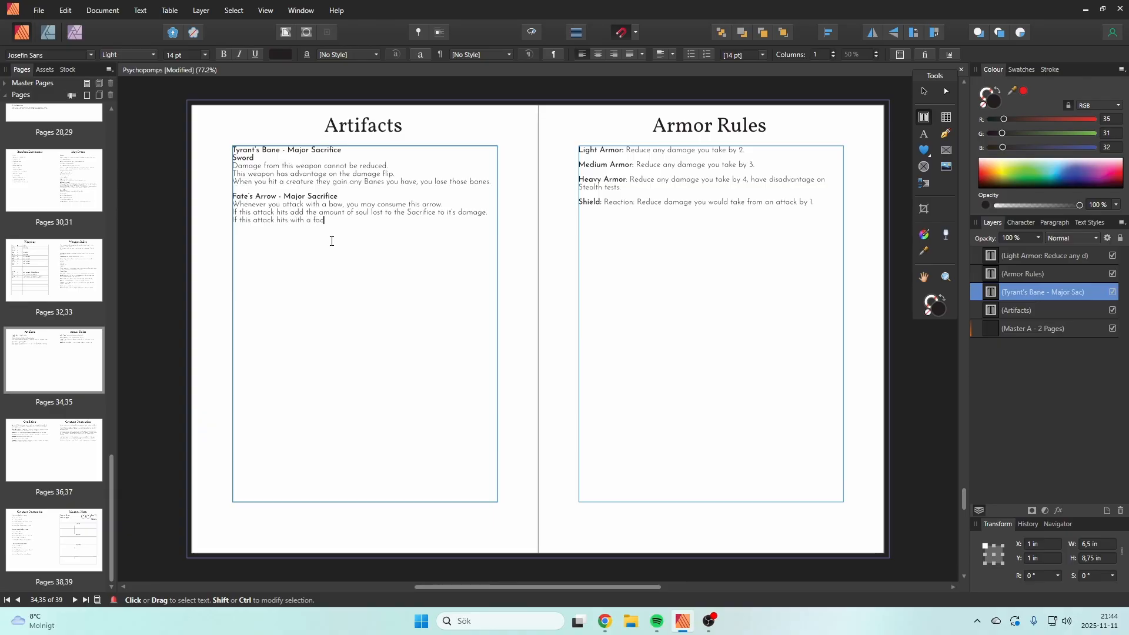
text(e car)
text(d it kills the creat)
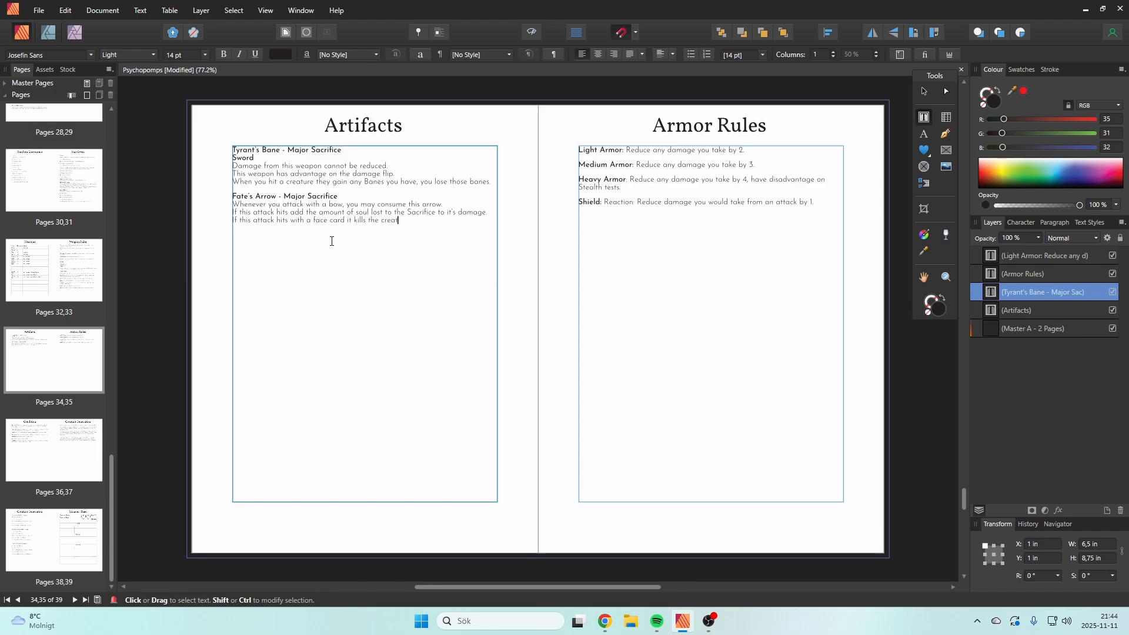
text(ure.)
key(Escape)
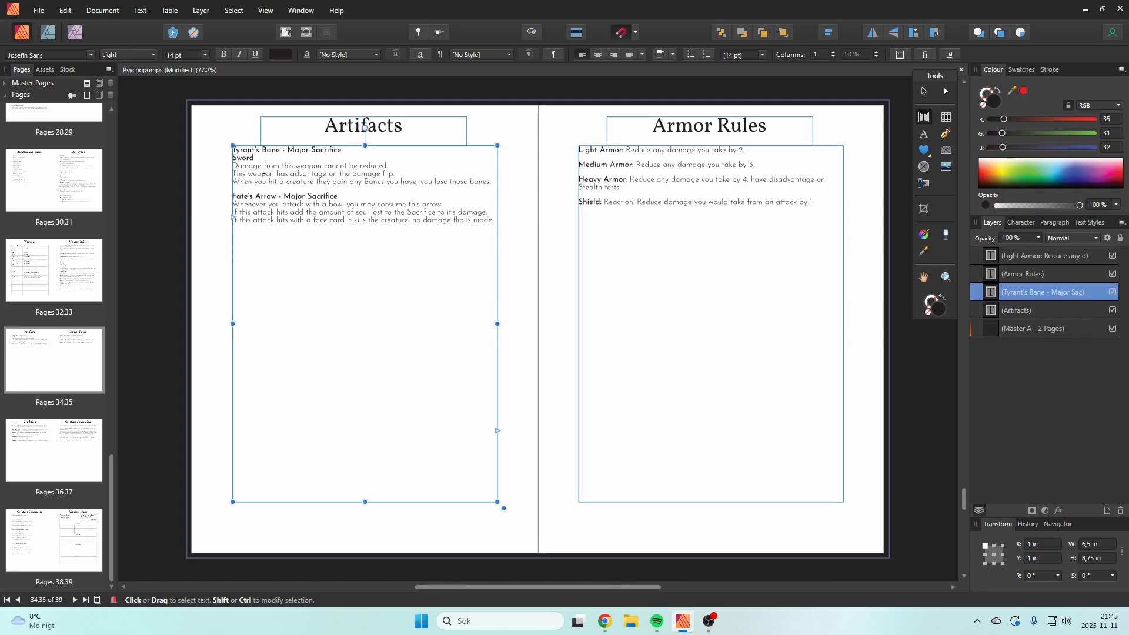
Step: Review the earlier rulebook spreads from Random Encounters back through Travelling, Sacrifices and Card Mechanics to Havens
drag(114, 485, 142, 353)
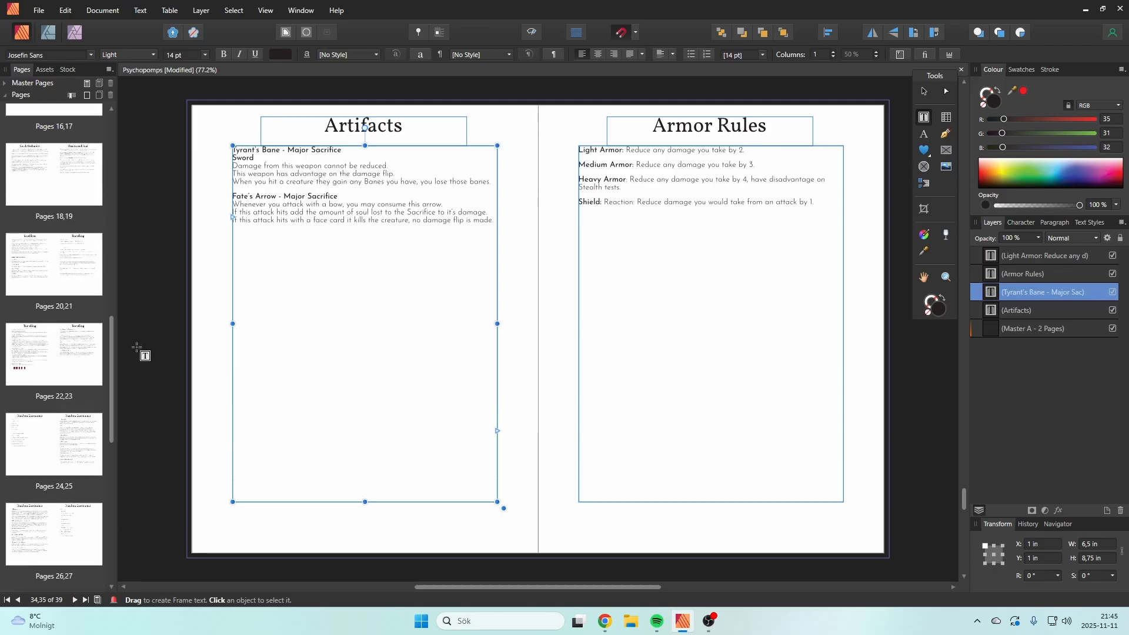
click(61, 449)
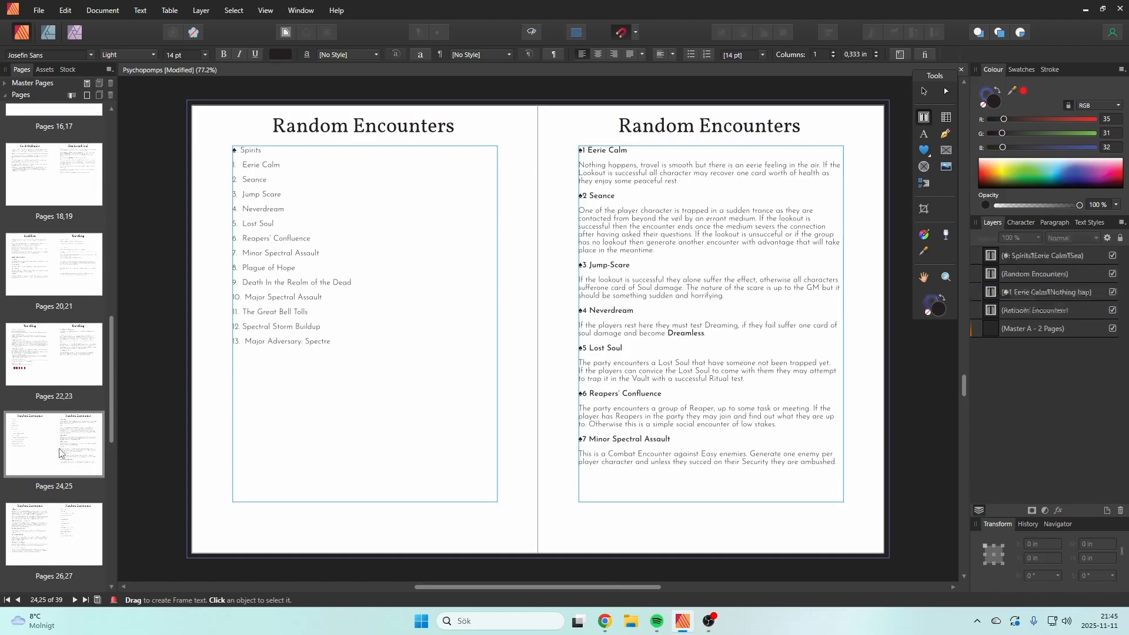
click(67, 360)
click(70, 284)
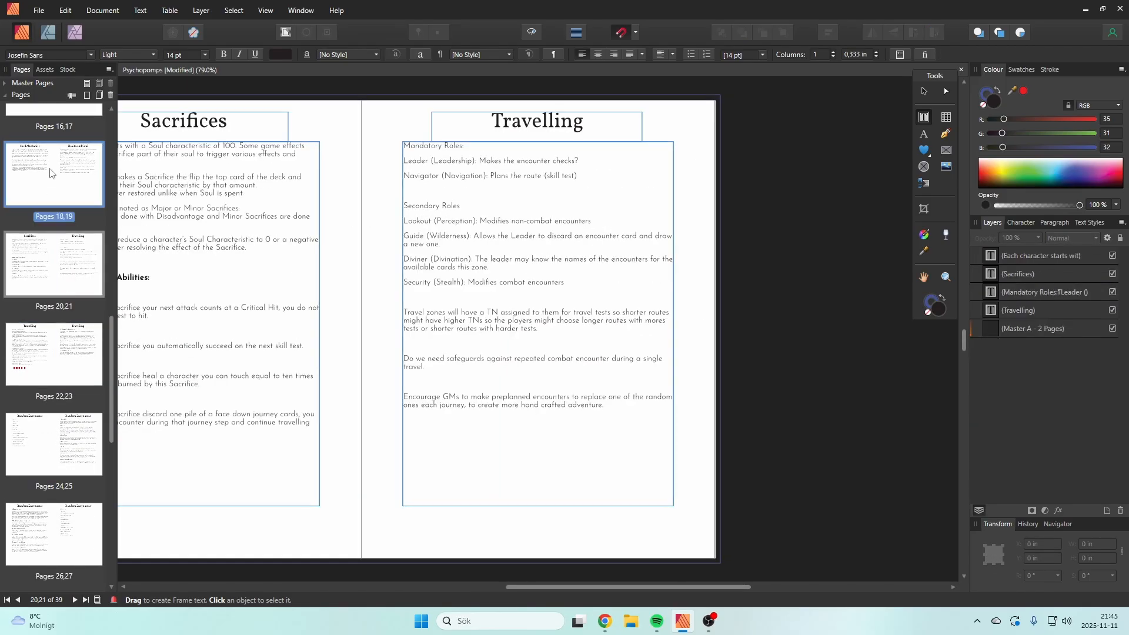
click(63, 177)
scroll(62, 235, up, 2)
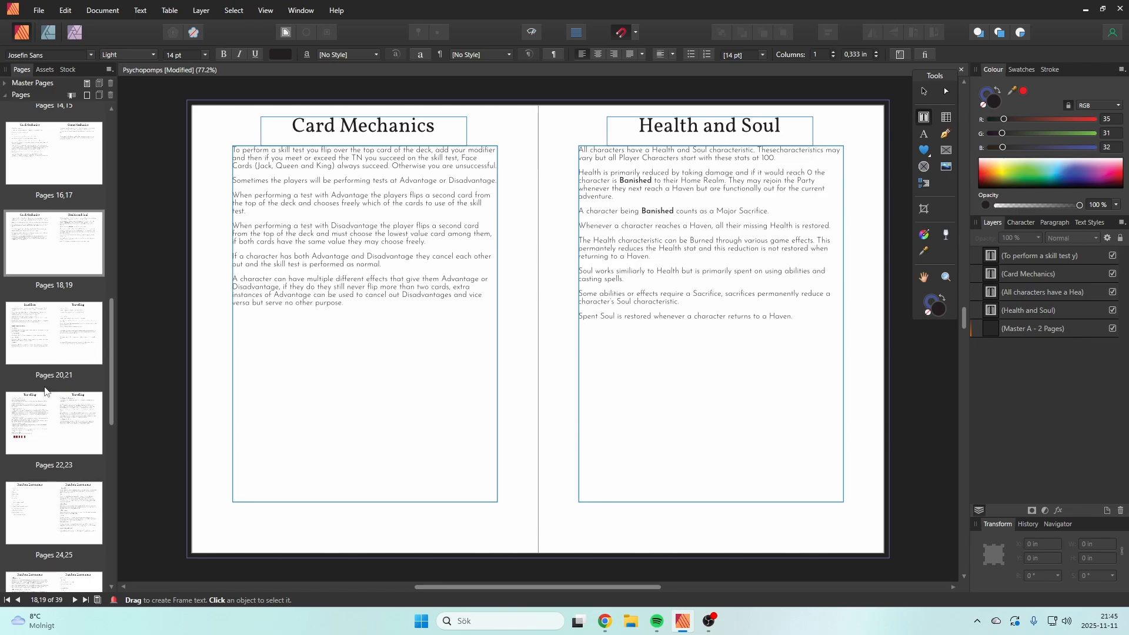
click(54, 429)
click(51, 227)
click(53, 169)
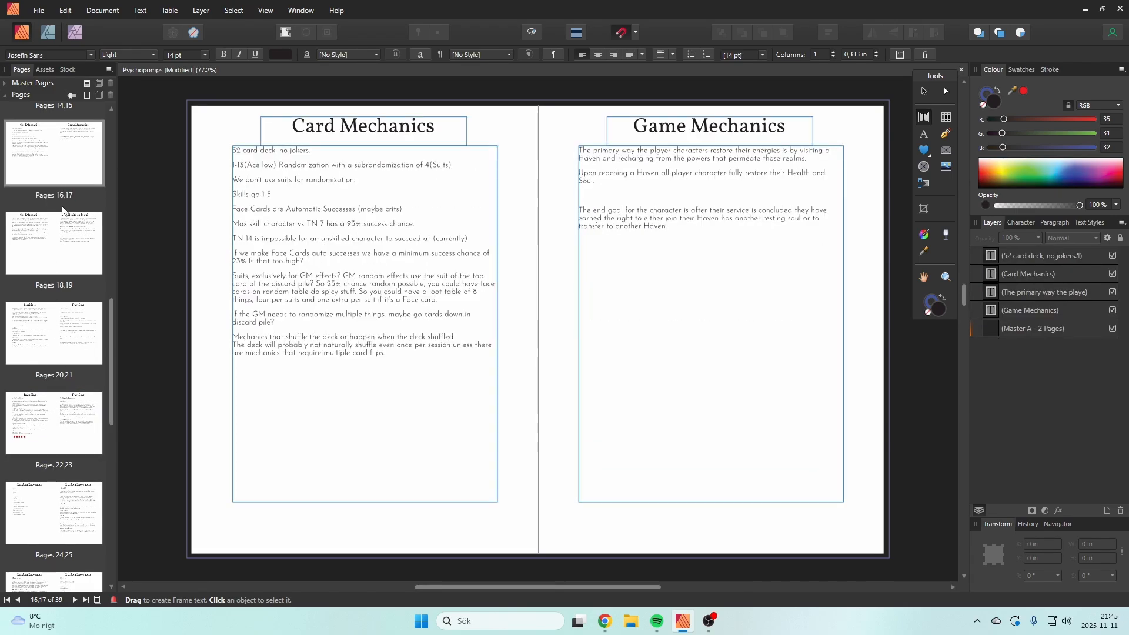
scroll(56, 211, up, 3)
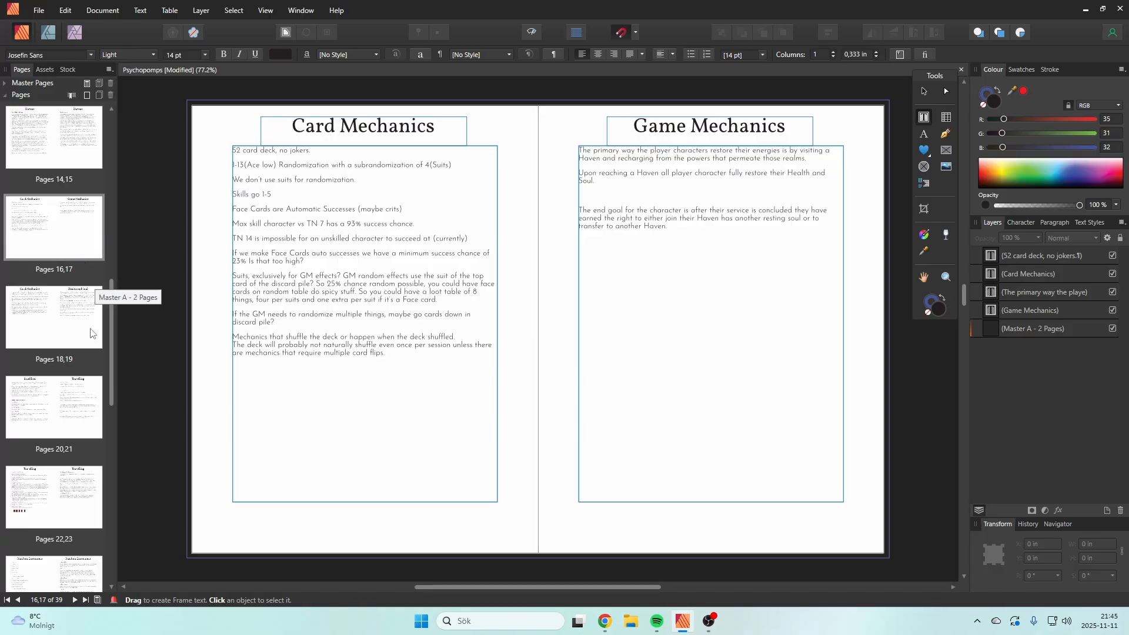
click(91, 329)
click(55, 240)
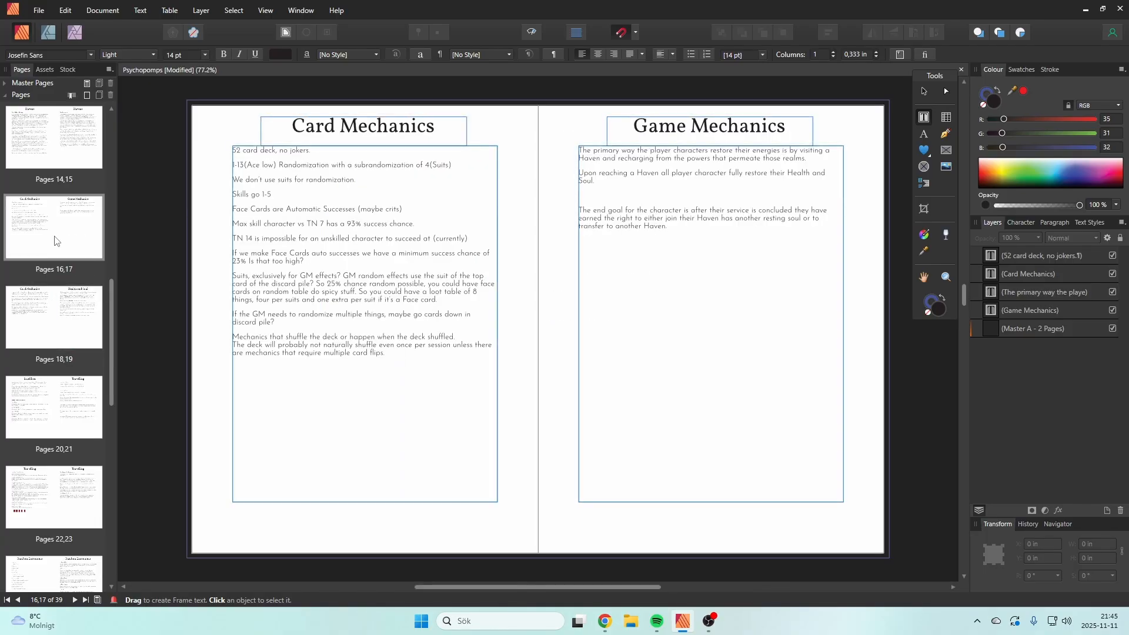
click(64, 339)
scroll(59, 294, up, 3)
click(64, 207)
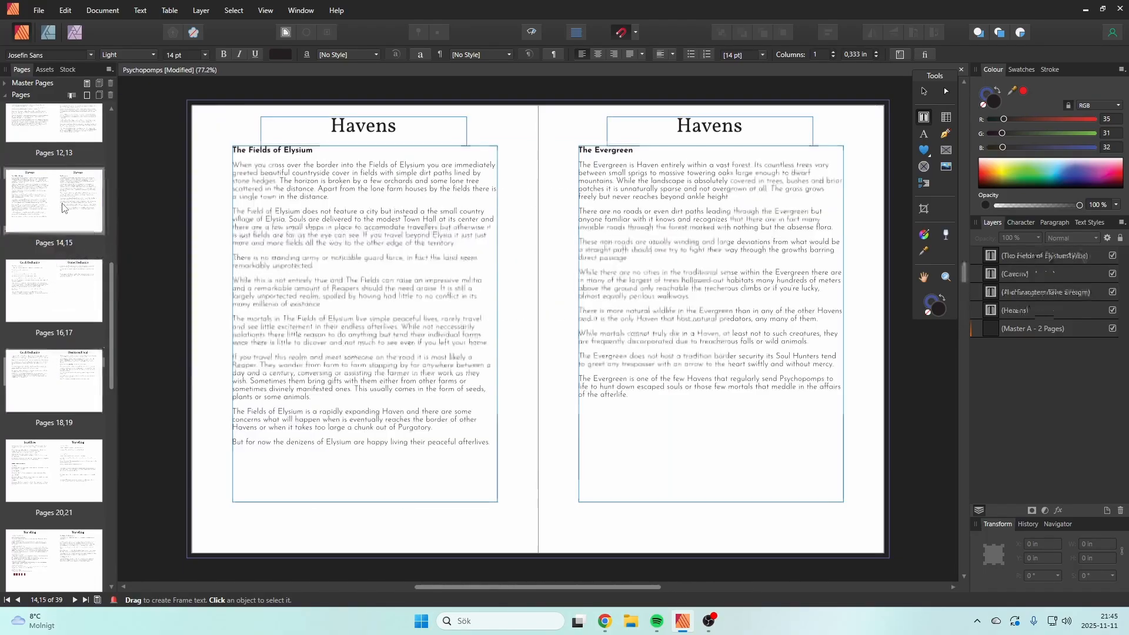
Step: Review the closing spreads backwards from Creature Generation through Condition, Artifacts and Weapon Rules to Map Event
drag(114, 324, 113, 513)
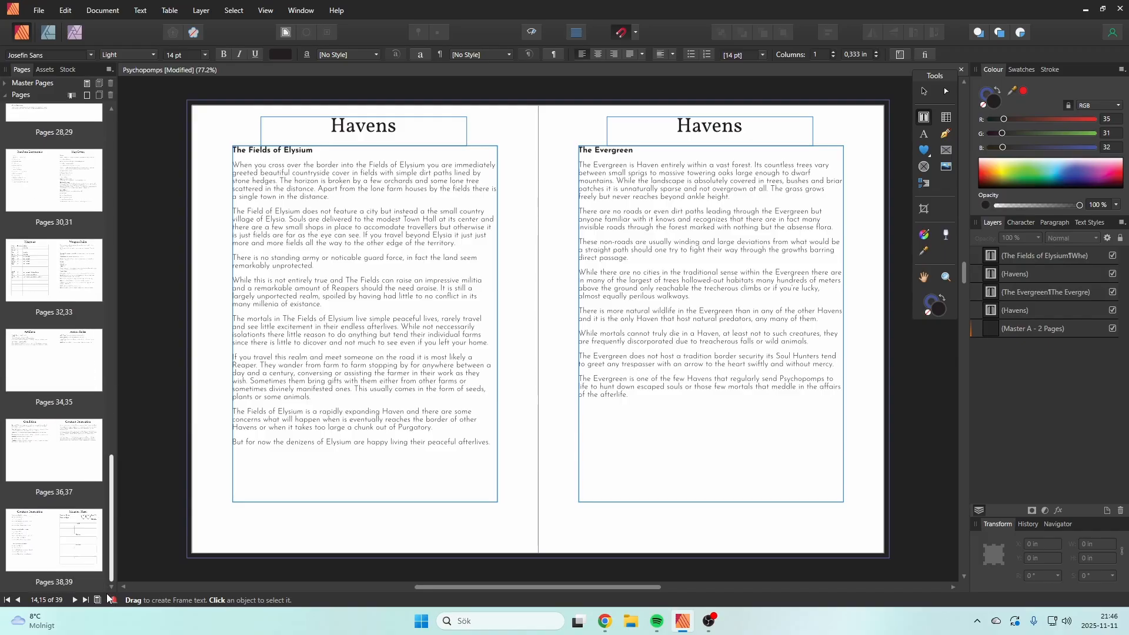
click(36, 529)
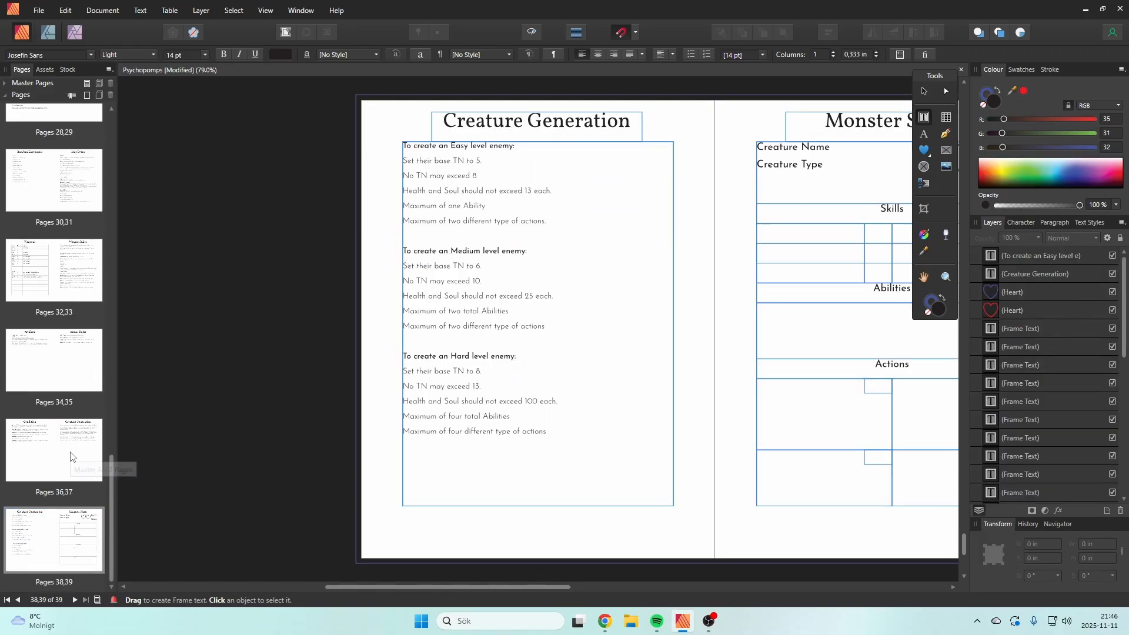
click(37, 458)
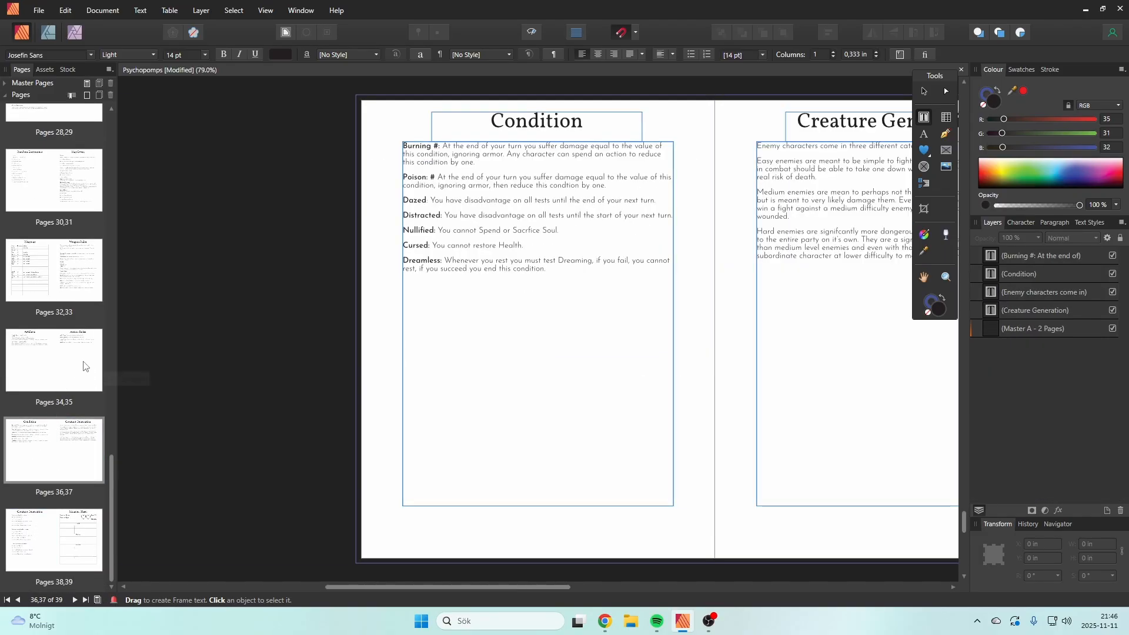
click(75, 367)
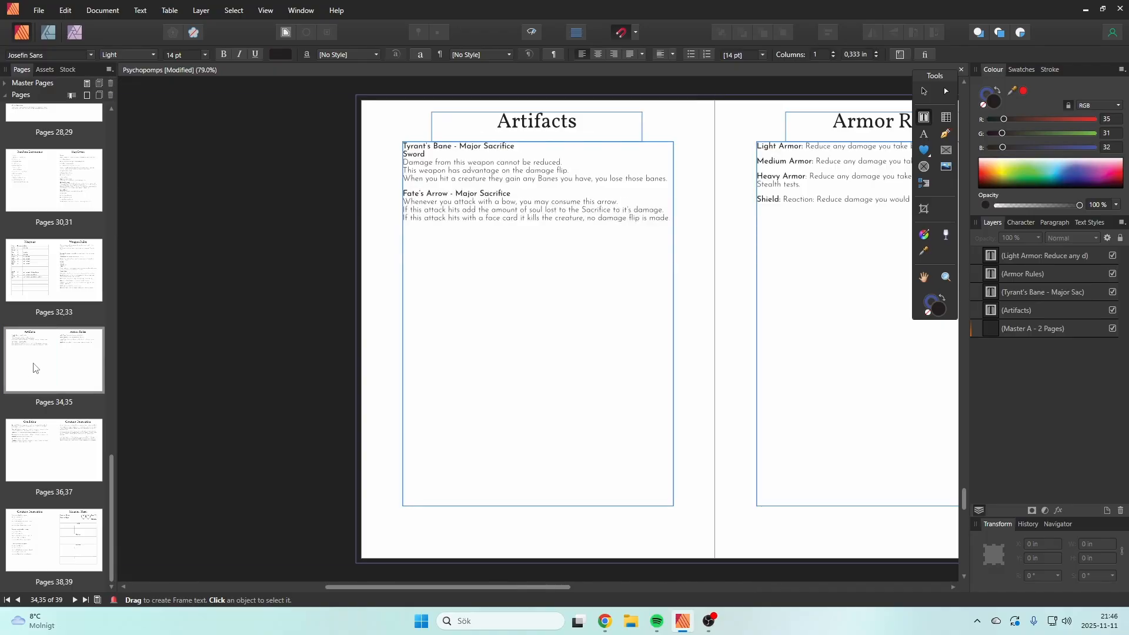
scroll(35, 362, up, 1)
click(81, 319)
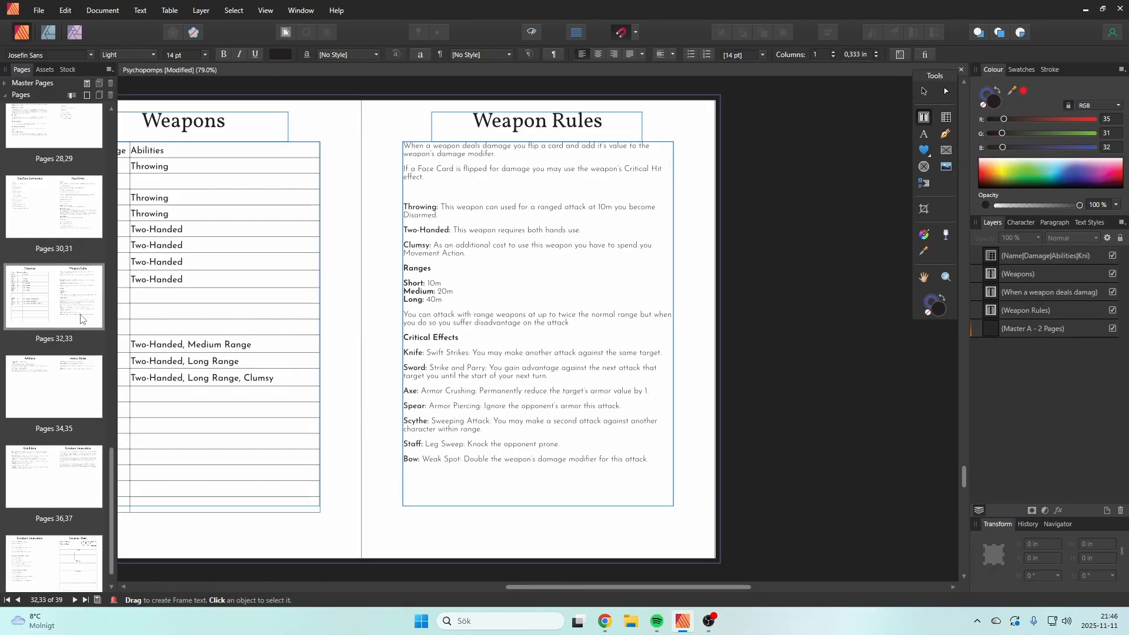
scroll(68, 286, up, 1)
click(65, 257)
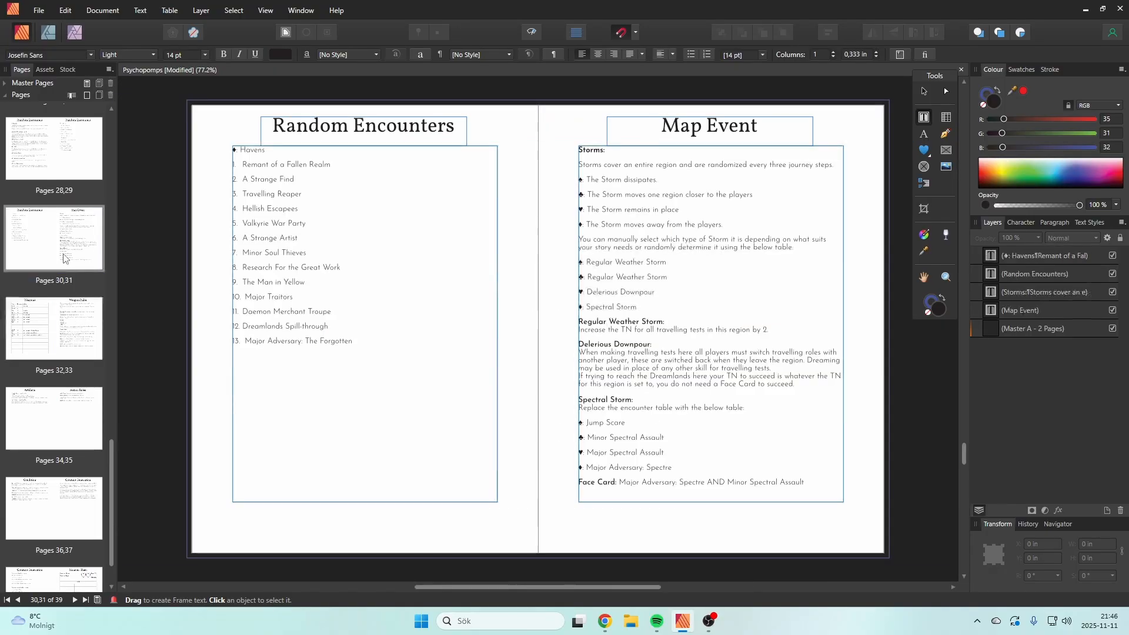
Step: Review the Weapons and Weapon Rules spread, then return to the Random Encounters and Map Event spread
scroll(64, 257, up, 2)
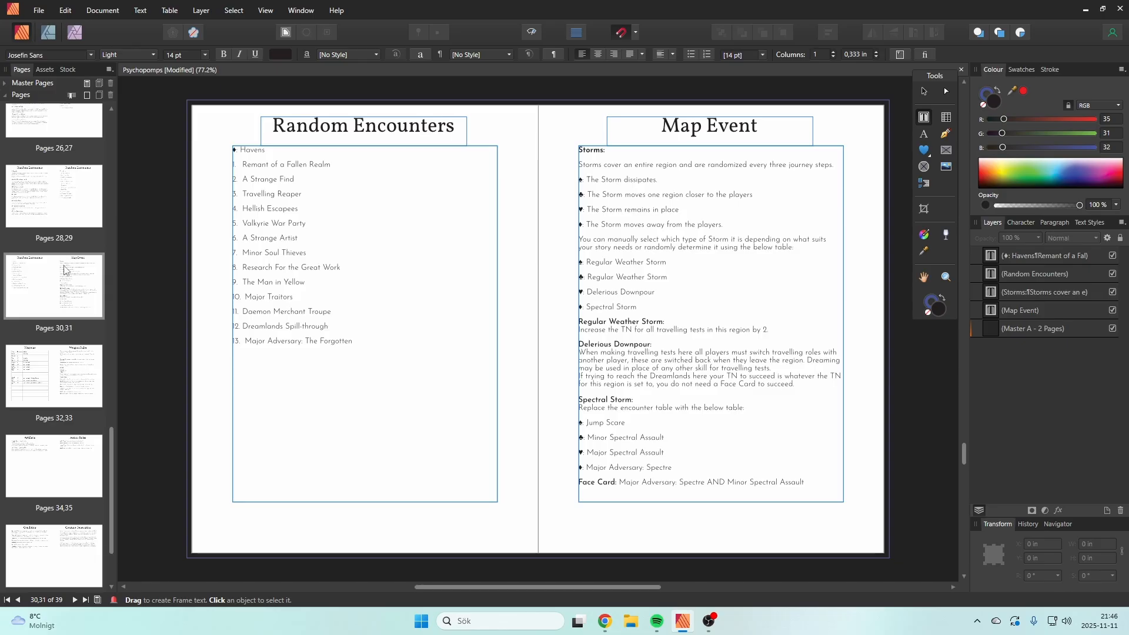
click(64, 376)
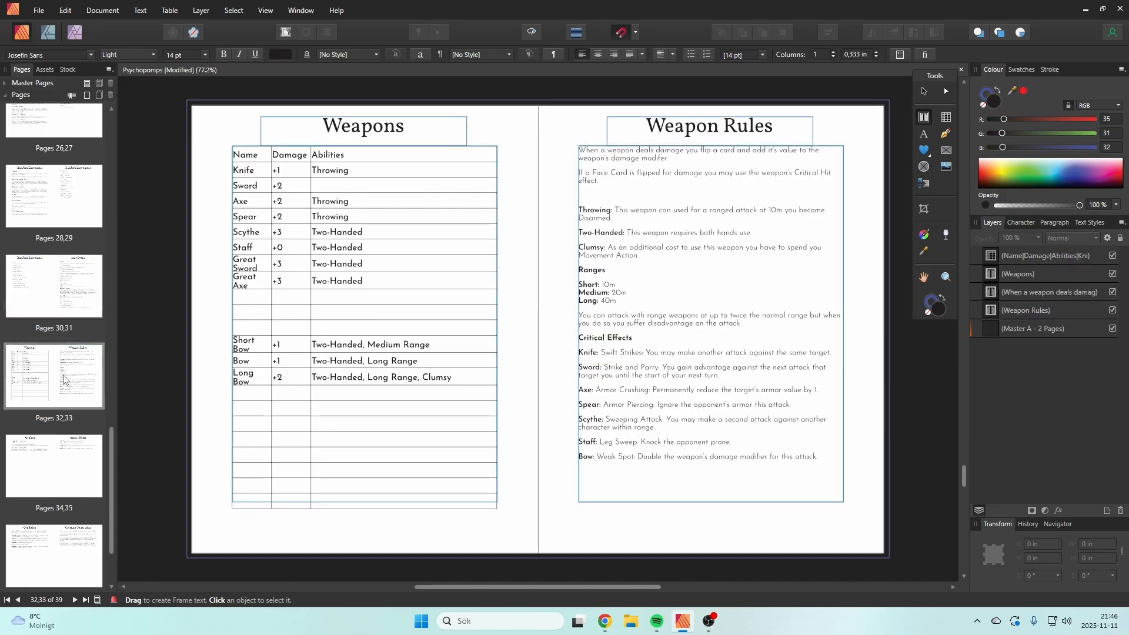
click(54, 294)
scroll(51, 297, up, 1)
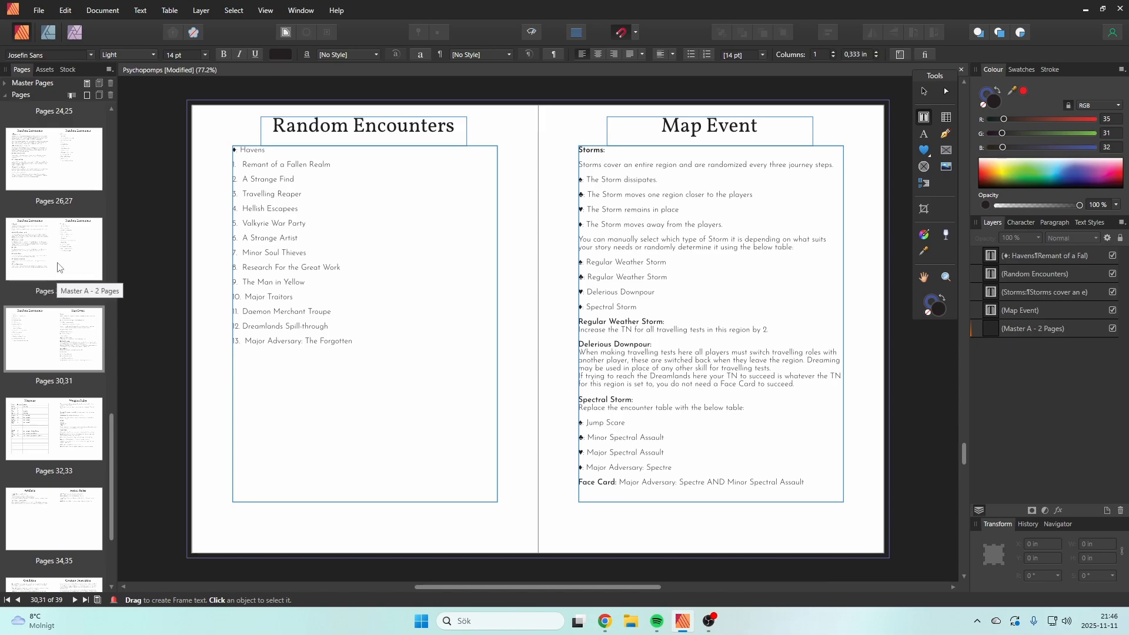
click(58, 266)
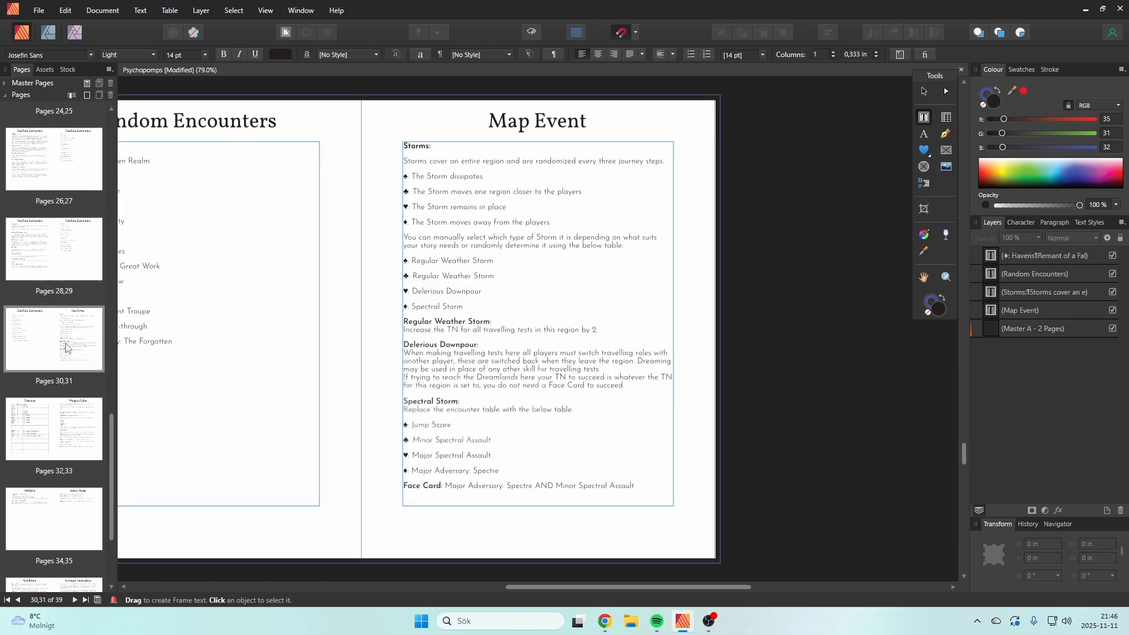
click(70, 354)
Step: Review the Health and Soul spread and the preceding Card Mechanics and Game Mechanics spread
drag(112, 433, 121, 321)
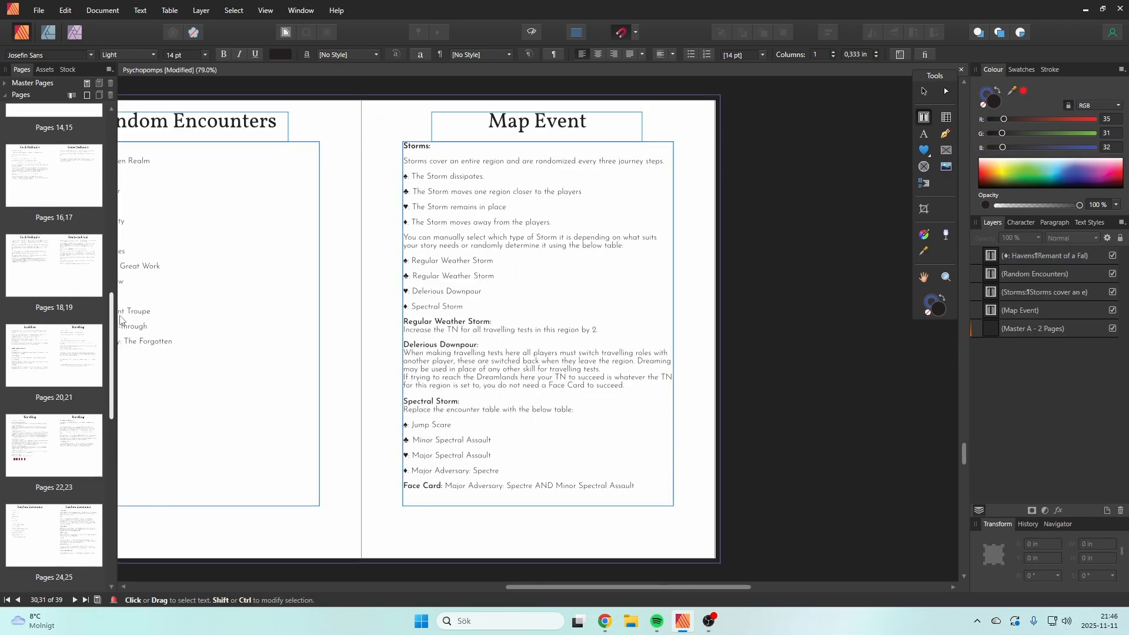
click(68, 238)
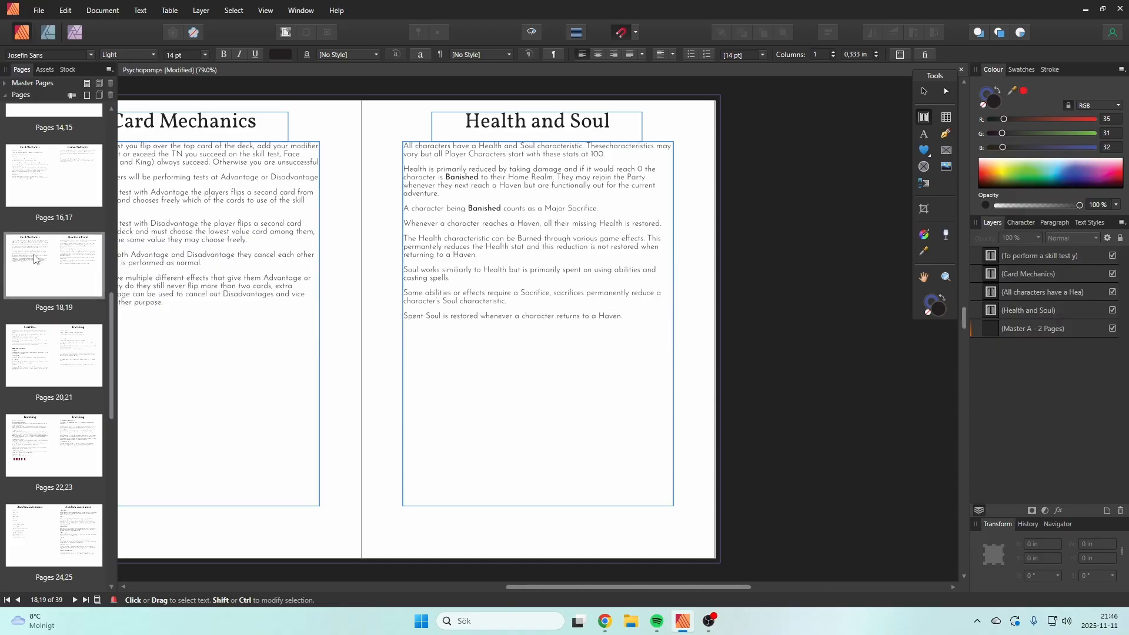
click(42, 288)
click(84, 187)
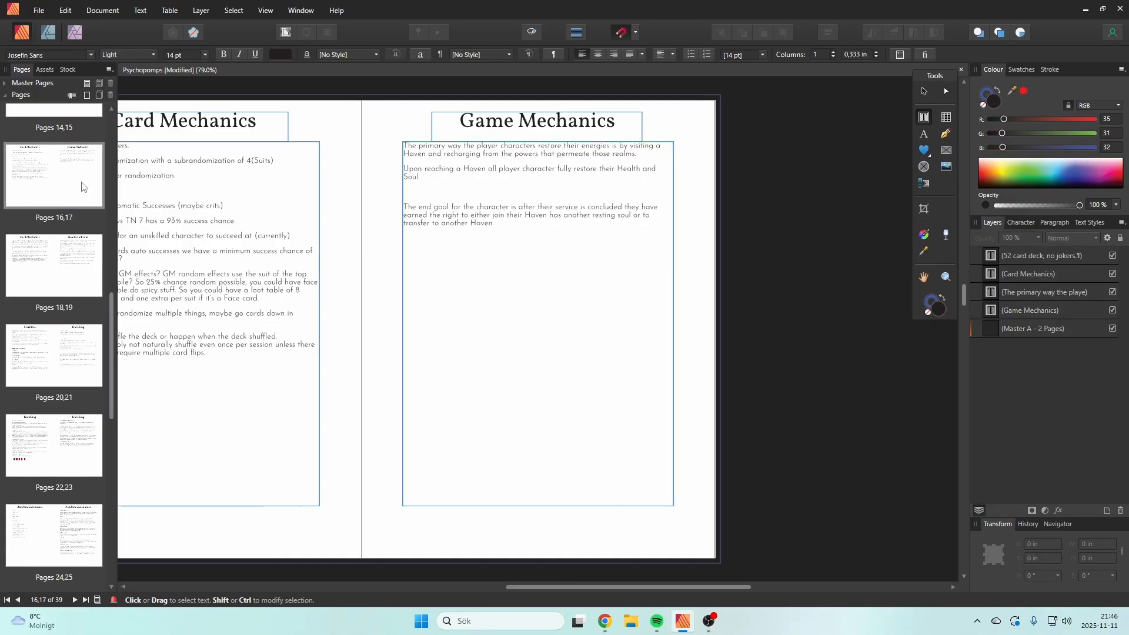
double_click(5, 185)
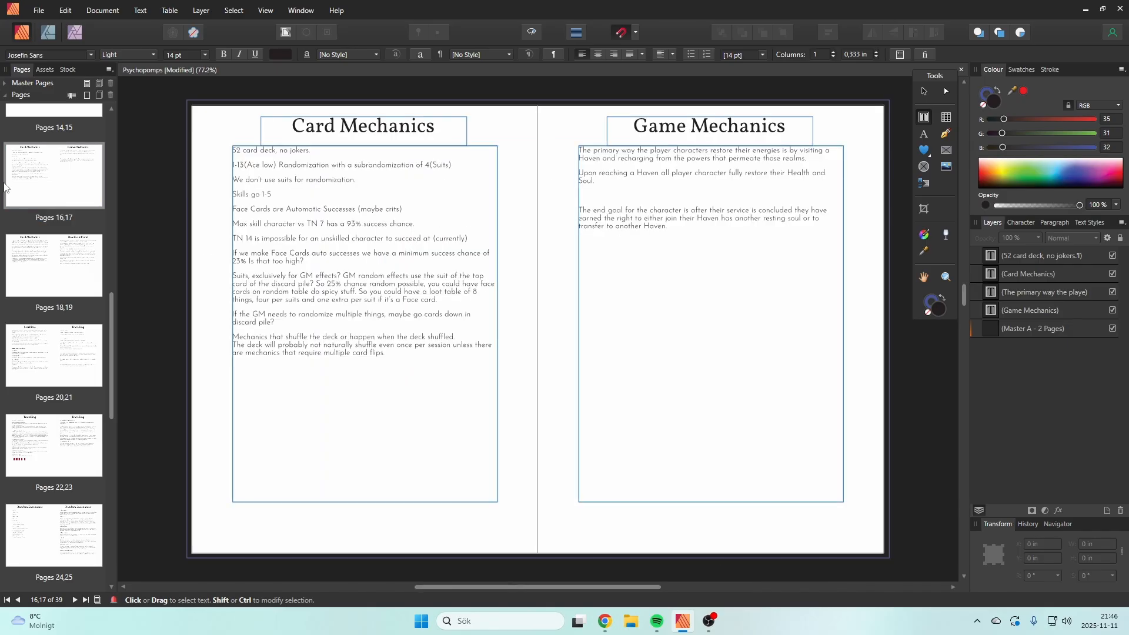
Step: Review the opening spreads from Character Creation and Valkyrie through Reaper and Hunter to Scion and Daemon
scroll(23, 206, up, 2)
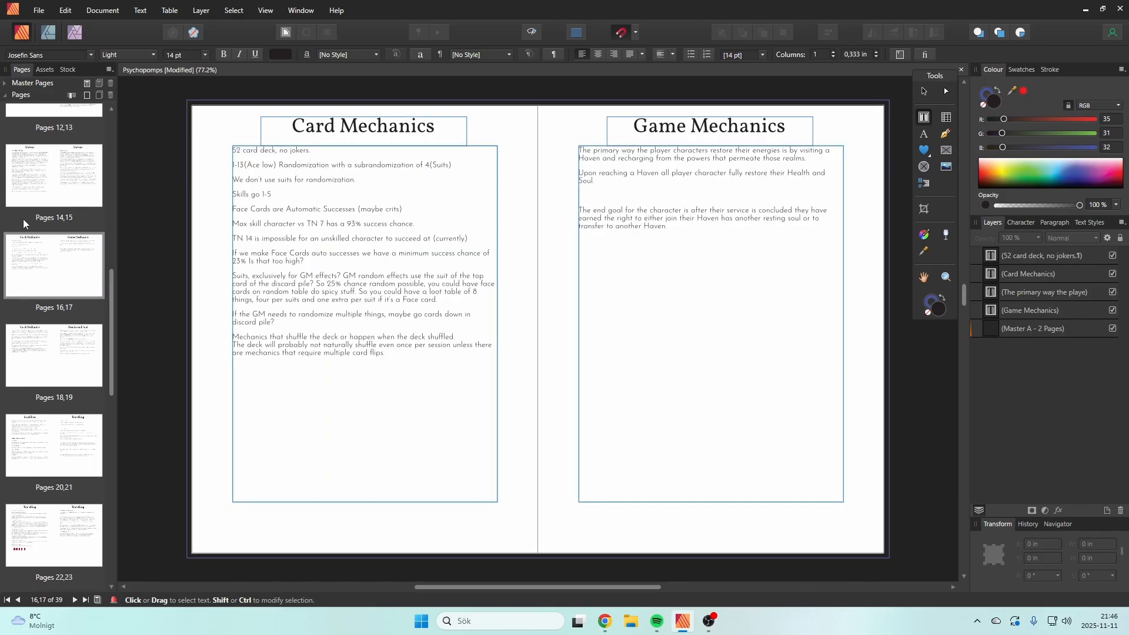
scroll(103, 212, up, 10)
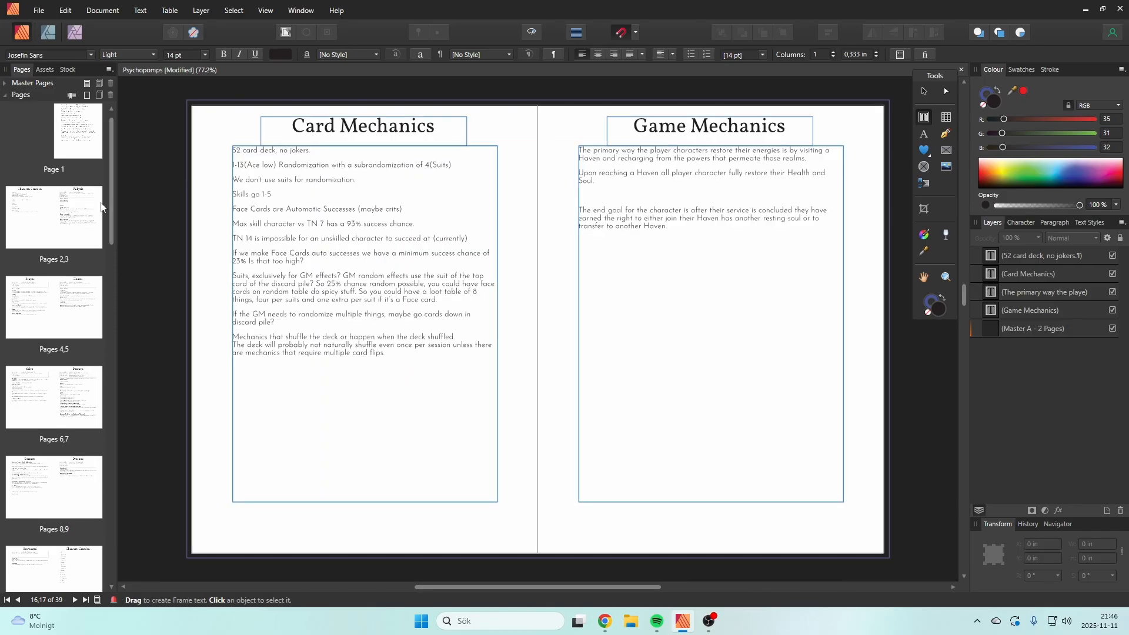
double_click(50, 224)
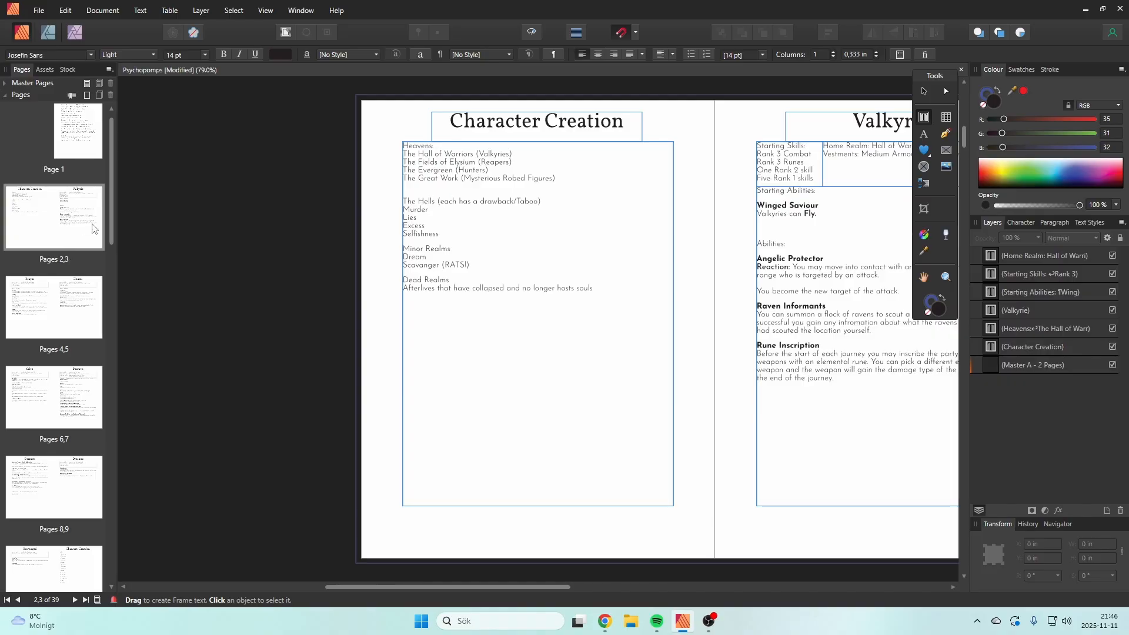
double_click(53, 318)
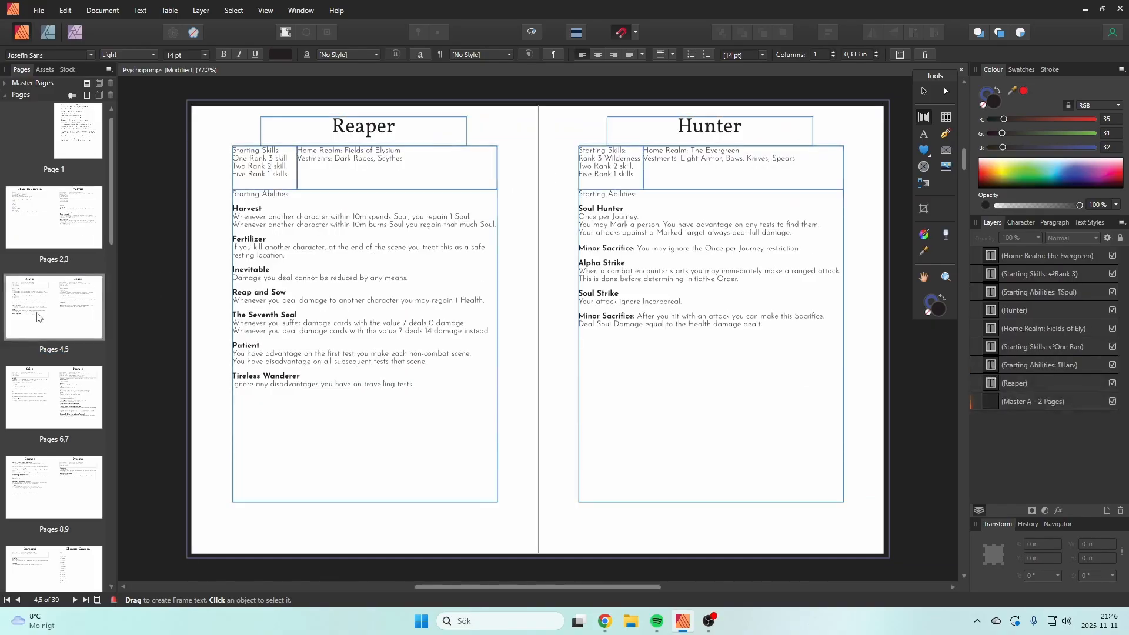
double_click(49, 413)
scroll(59, 417, down, 1)
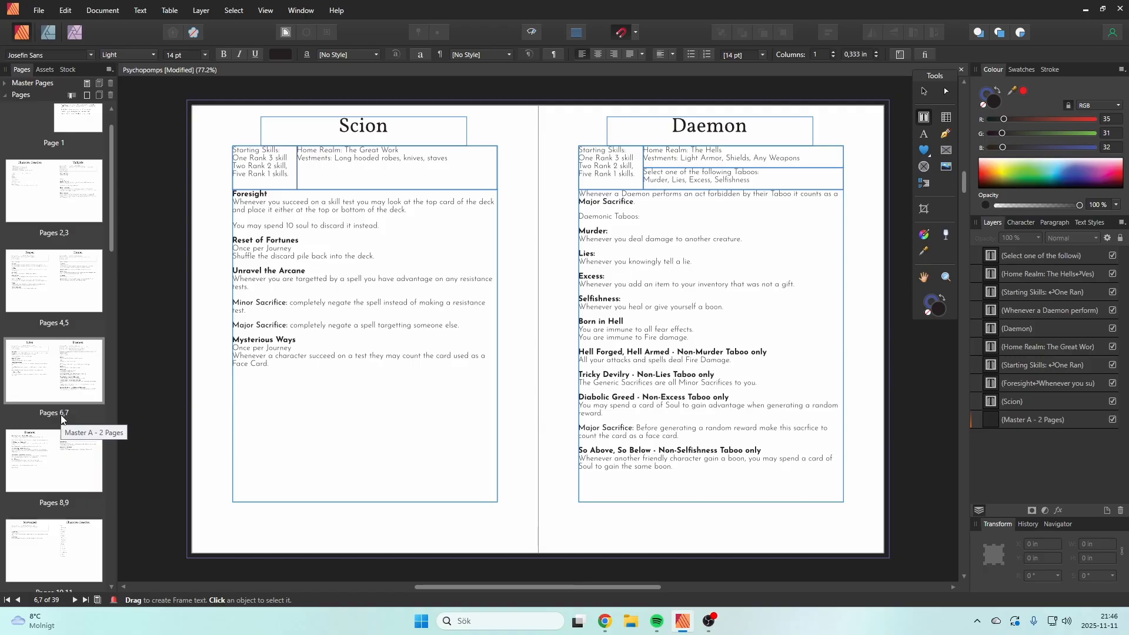
scroll(62, 416, down, 1)
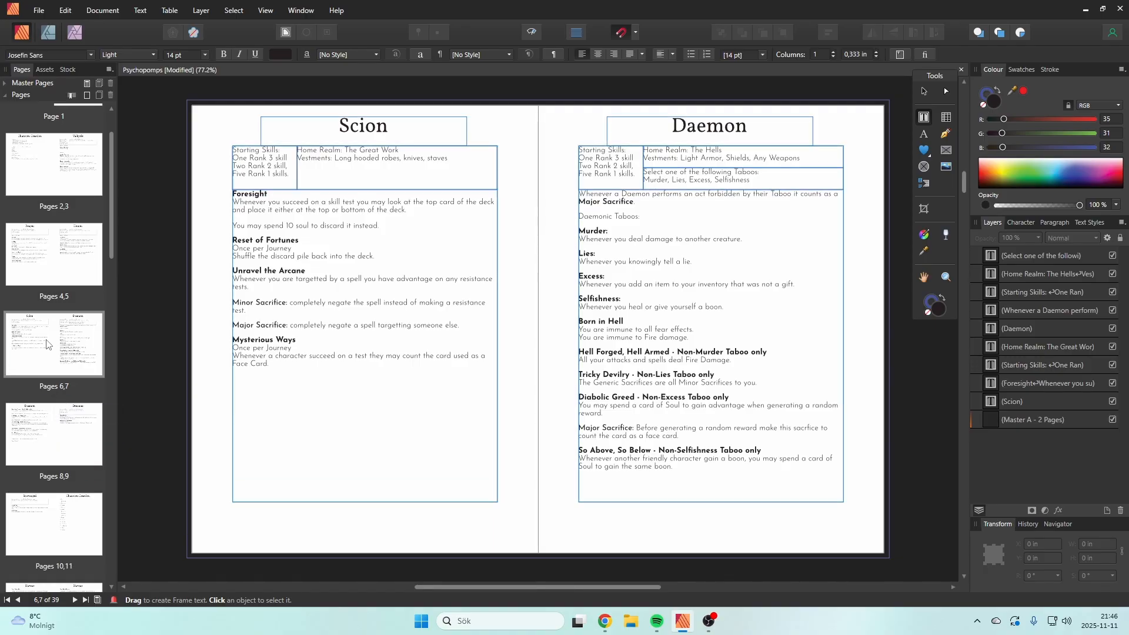
Step: Examine the second Daemon page, the Dreamer page, and the Scavanged and skill list spread
click(39, 452)
scroll(42, 454, down, 1)
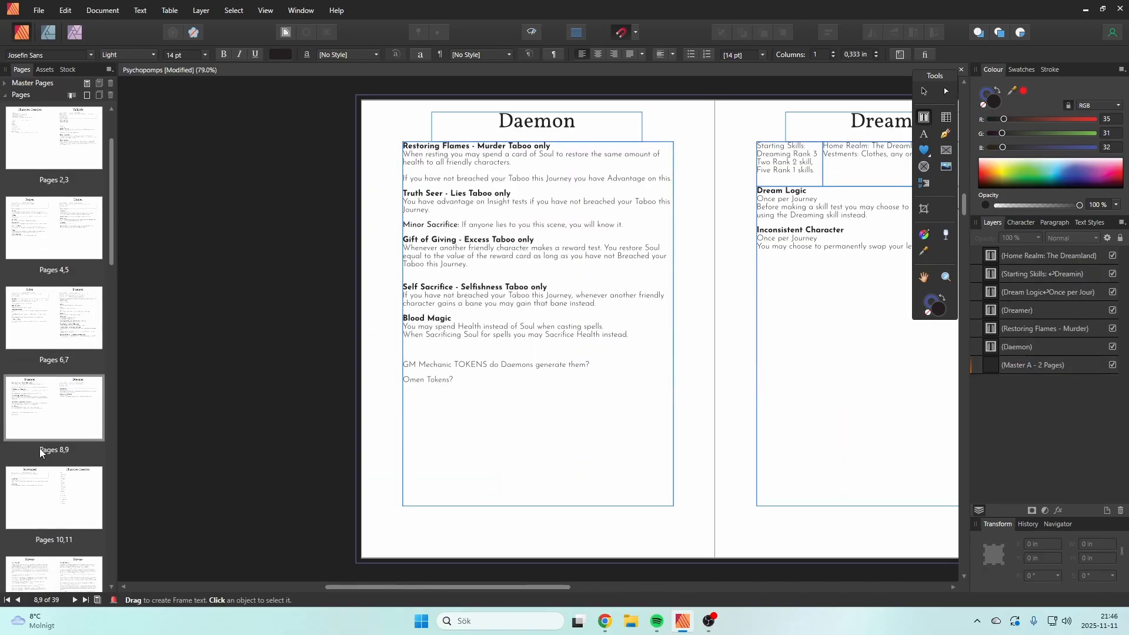
click(46, 477)
scroll(42, 478, down, 2)
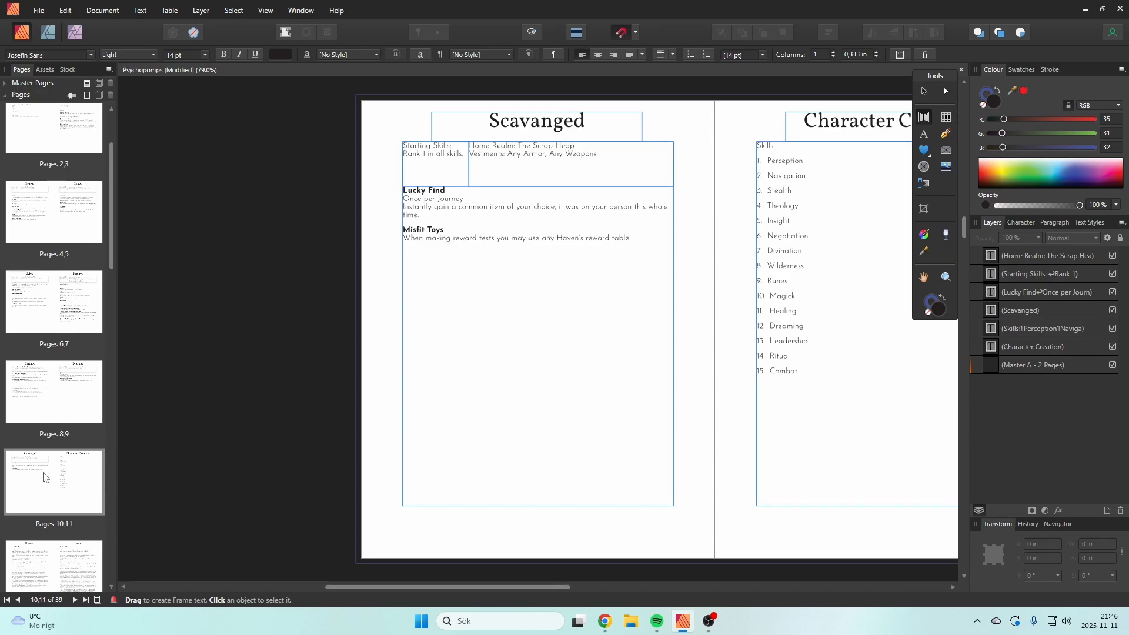
click(59, 371)
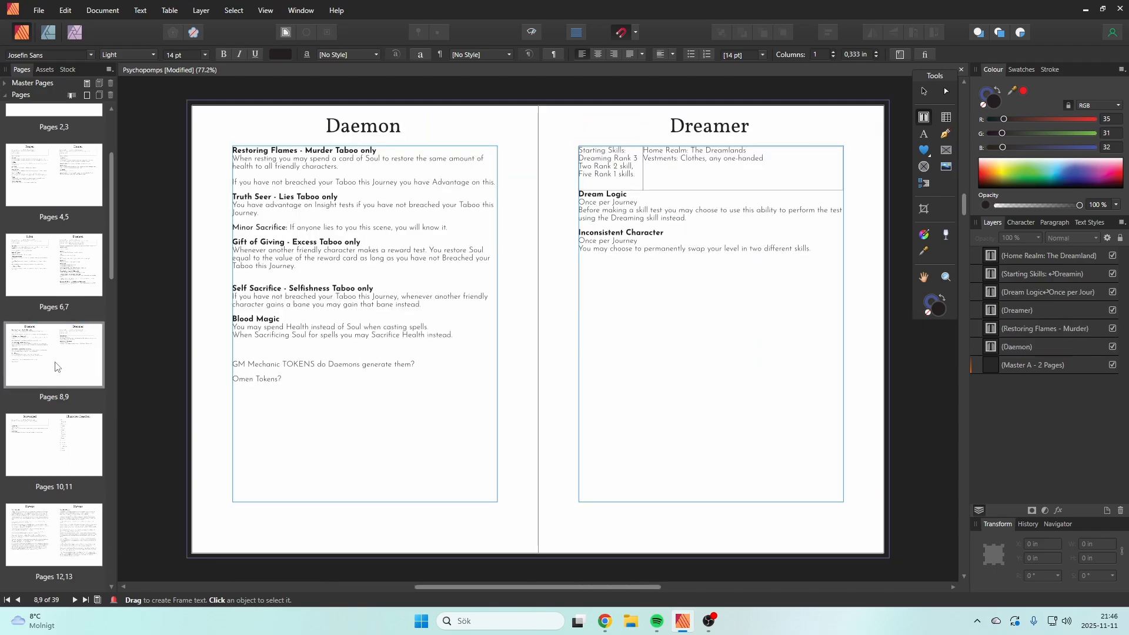
click(58, 441)
scroll(59, 445, down, 1)
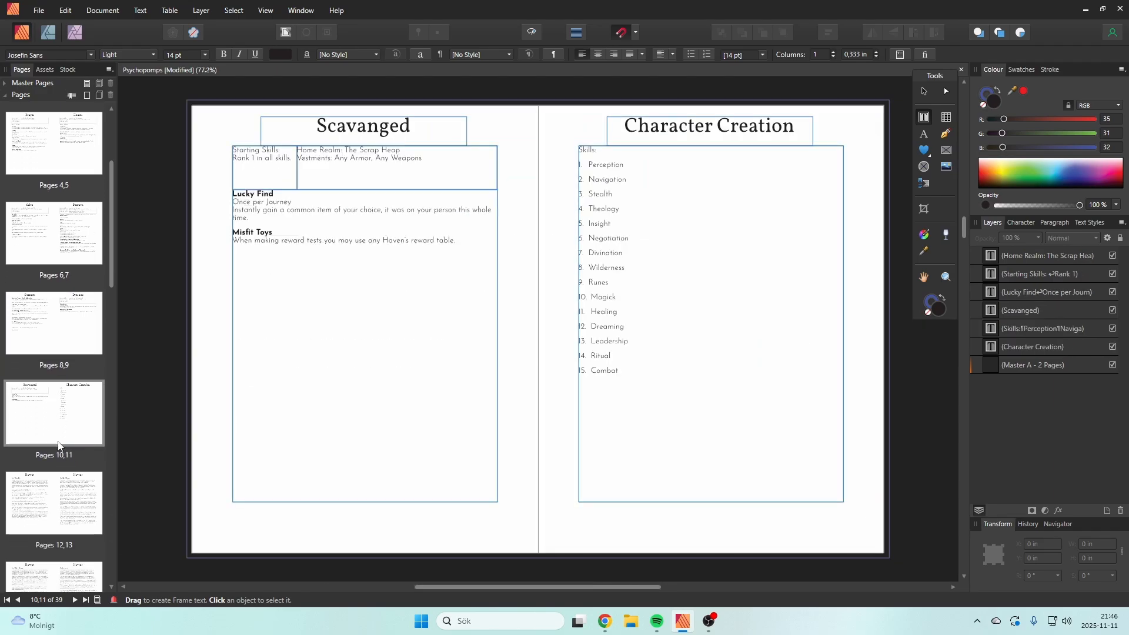
Step: Review the two Havens spreads covering The Twilight City, The Hall of Heroes, The Fields of Elysium and The Evergreen
click(54, 496)
scroll(55, 495, down, 1)
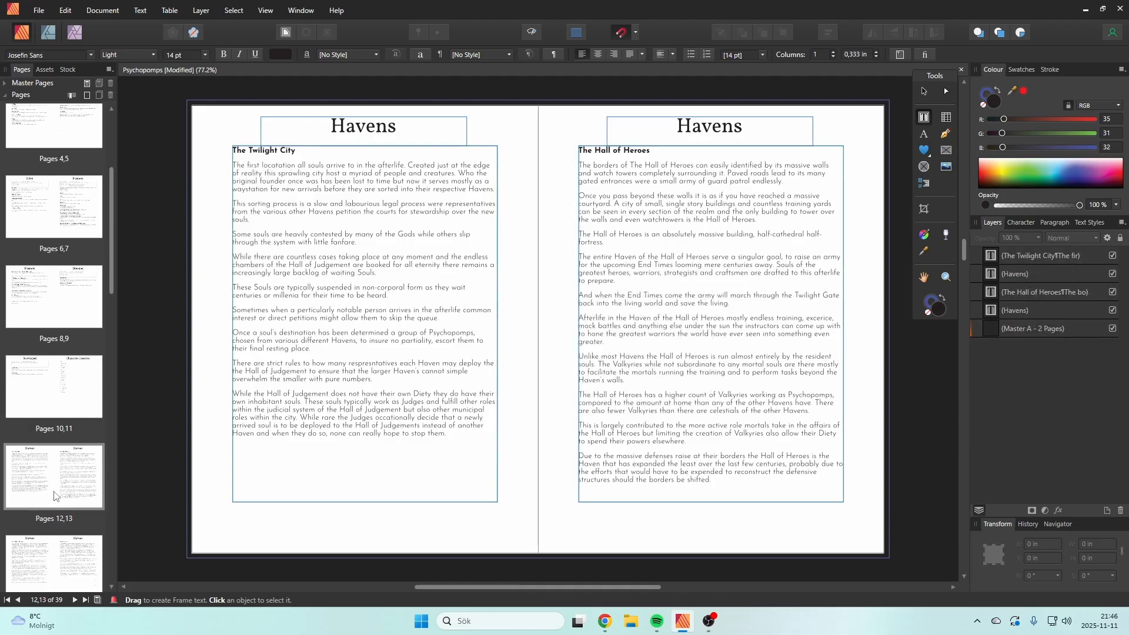
scroll(54, 495, down, 1)
click(48, 533)
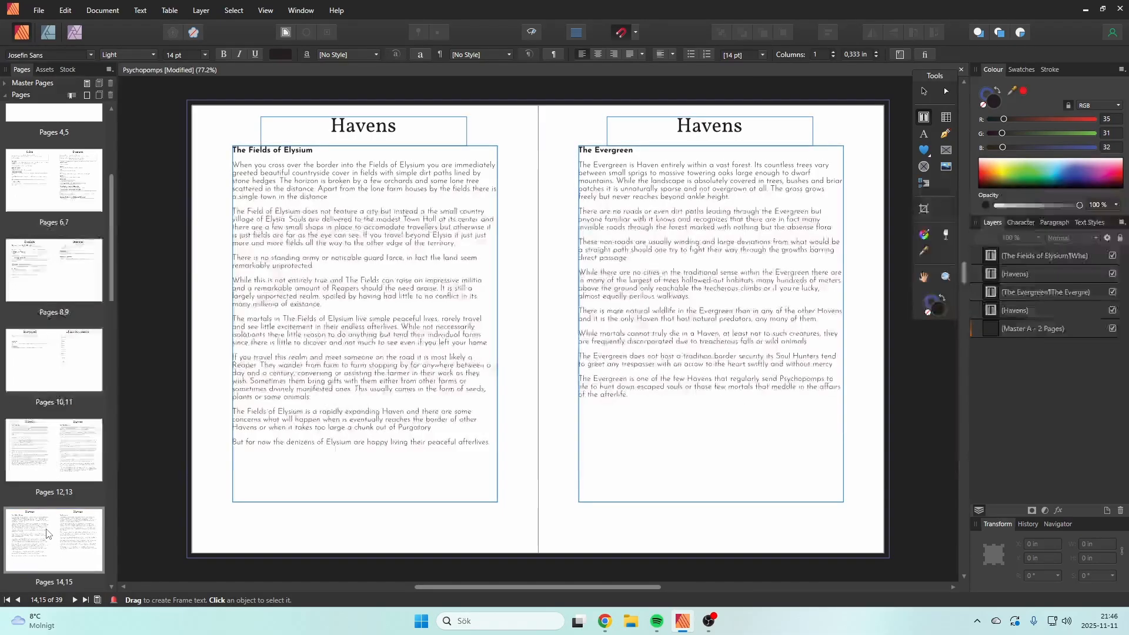
scroll(48, 533, down, 1)
scroll(51, 523, down, 2)
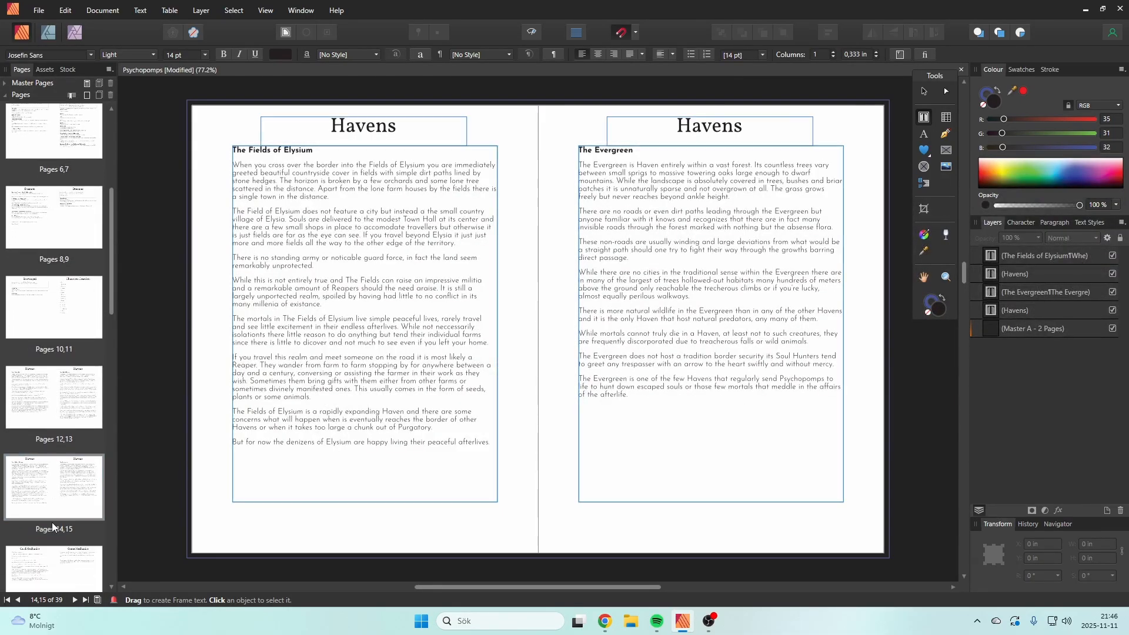
Step: Examine the skill test rules on the two Card Mechanics spreads and the Health and Soul page
click(52, 531)
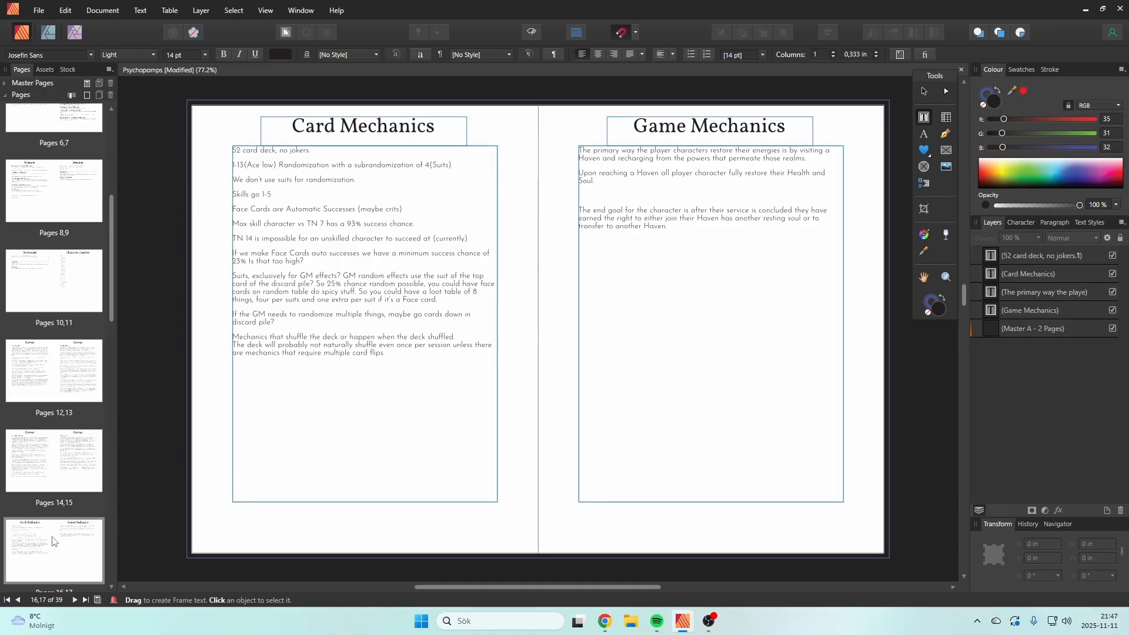
scroll(52, 535, down, 2)
scroll(51, 533, down, 4)
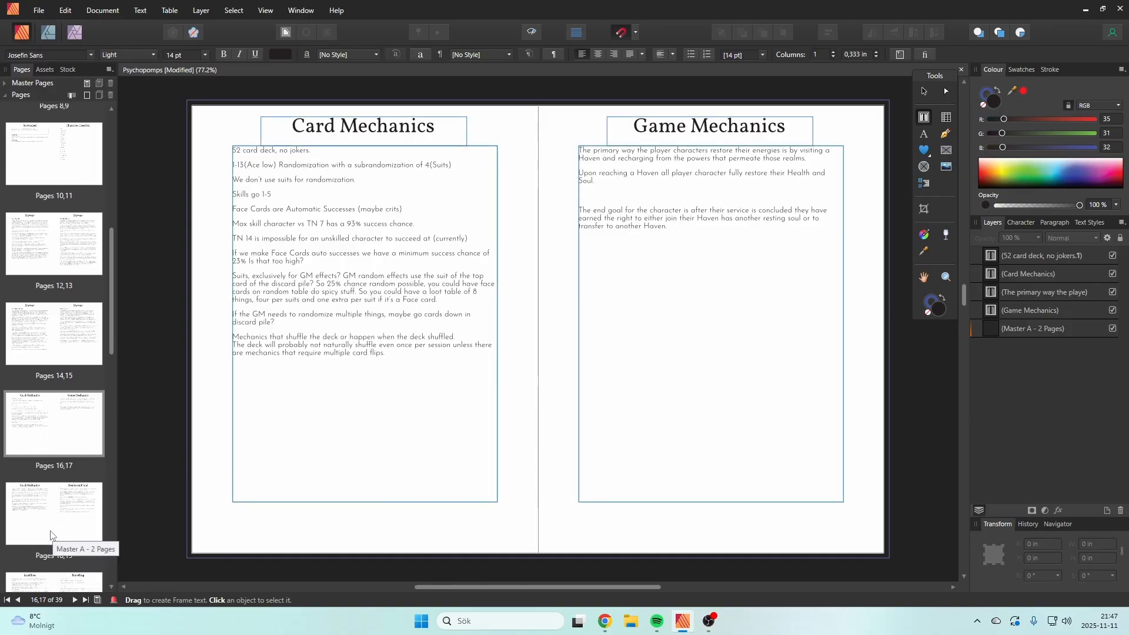
scroll(59, 353, down, 3)
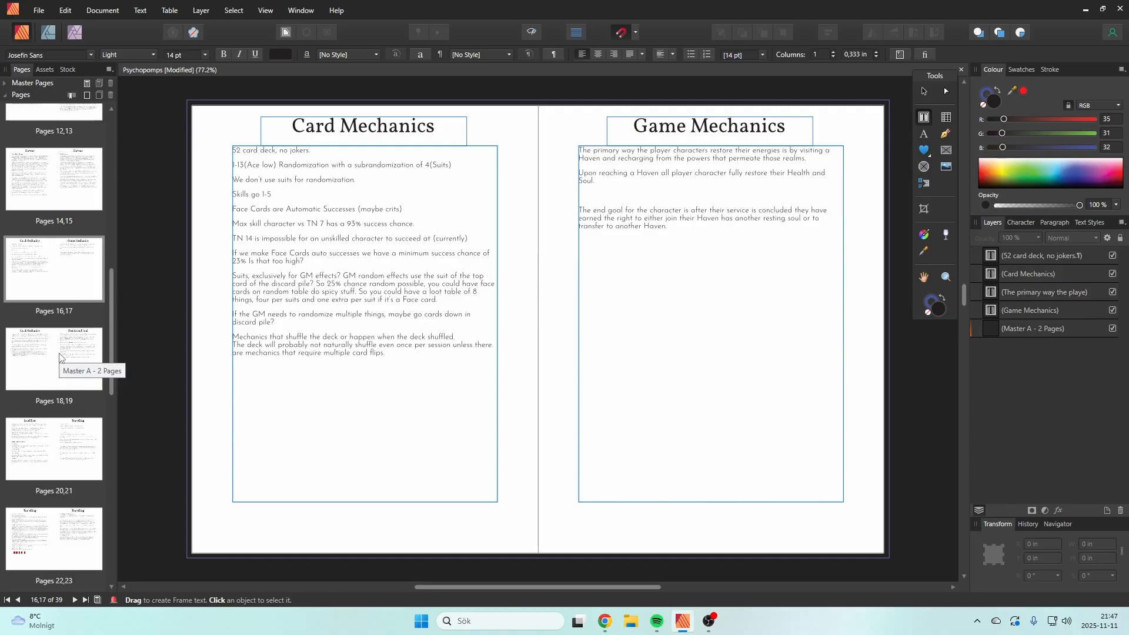
click(59, 357)
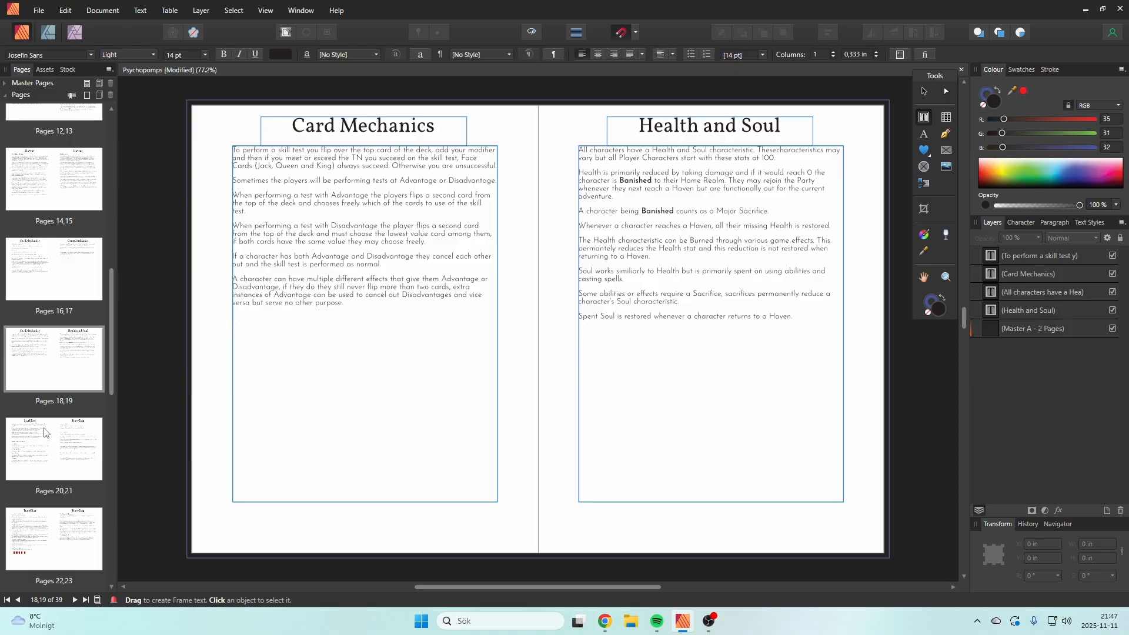
click(43, 298)
click(57, 377)
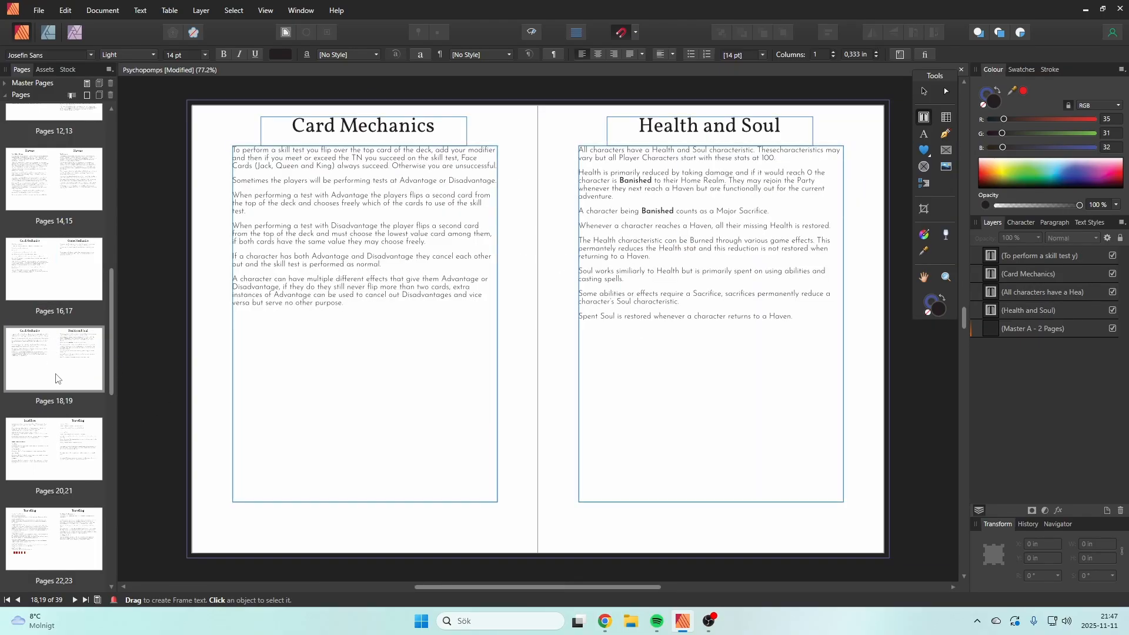
Step: Read the True Strike ability under Generic Sacrifice Abilities on the Sacrifices page
click(63, 470)
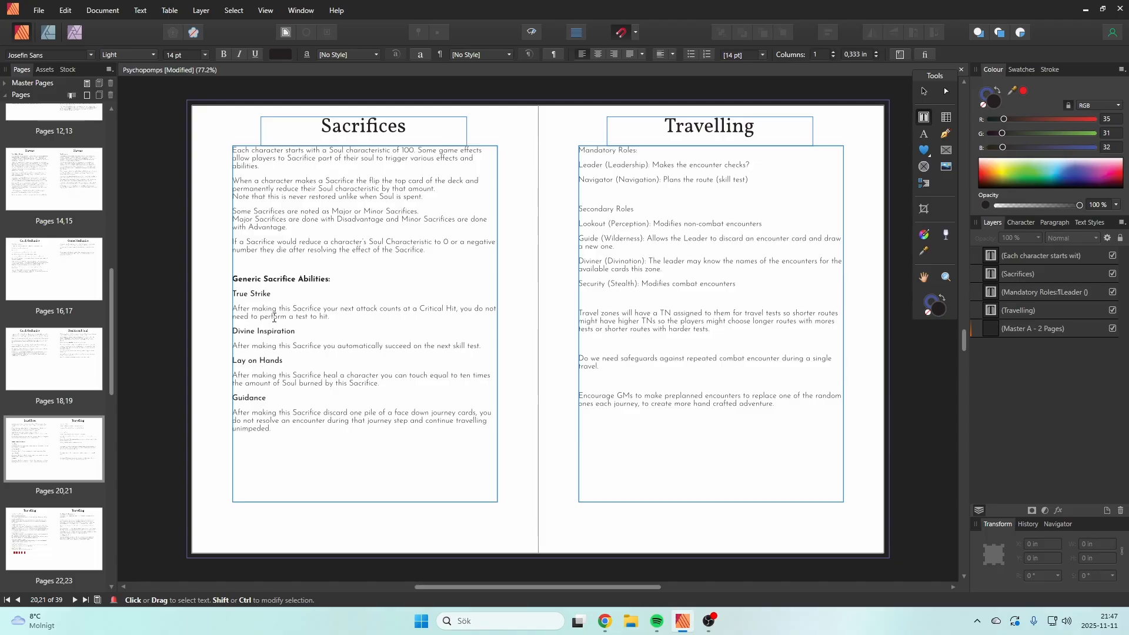
drag(251, 310, 428, 322)
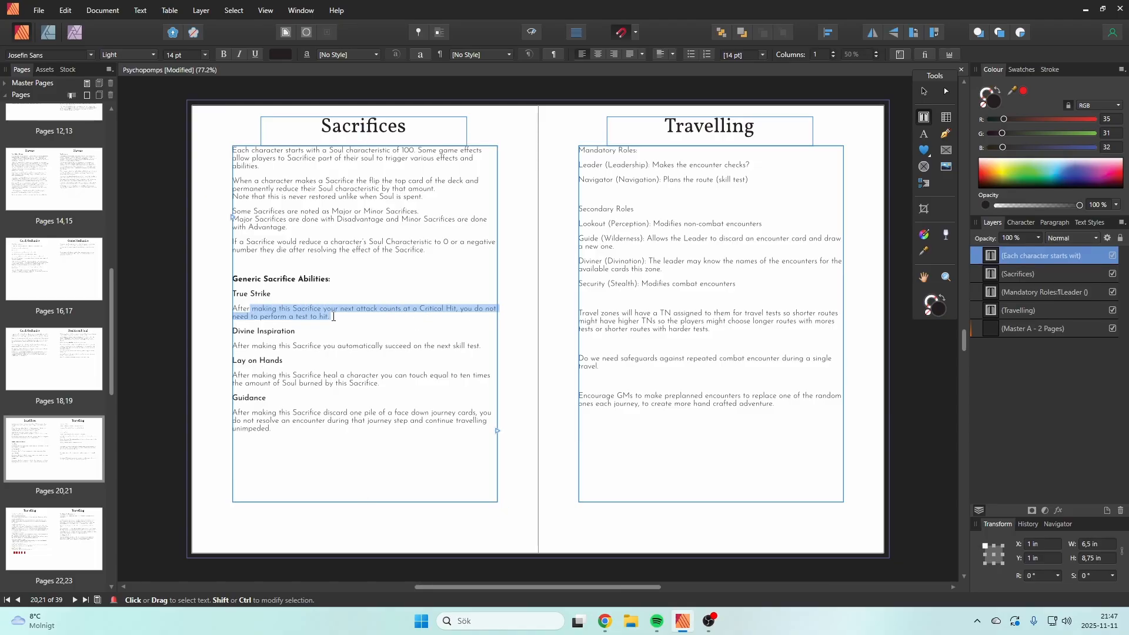
drag(333, 316, 371, 313)
click(371, 313)
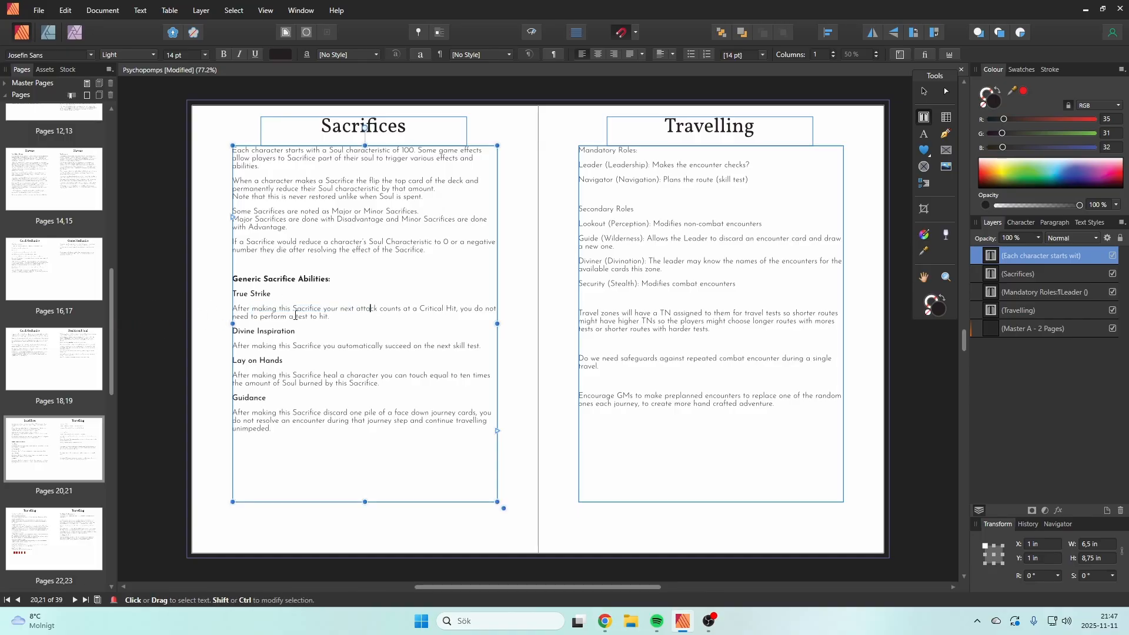
Step: Review the final spreads backwards from Creature Generation through Condition to Artifacts
drag(114, 360, 126, 538)
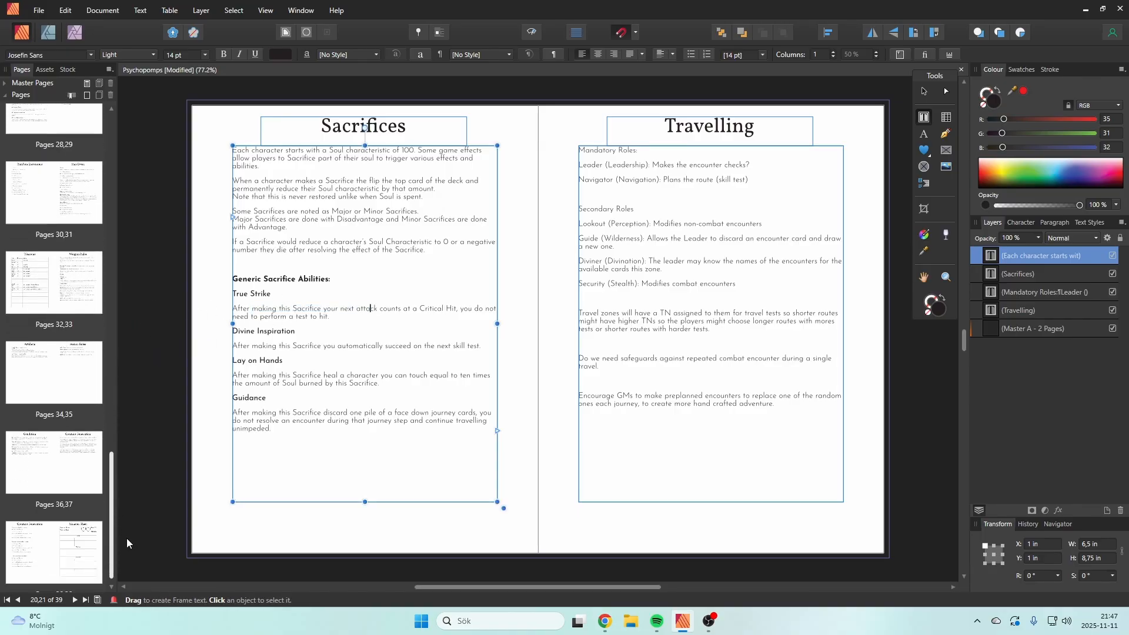
click(34, 541)
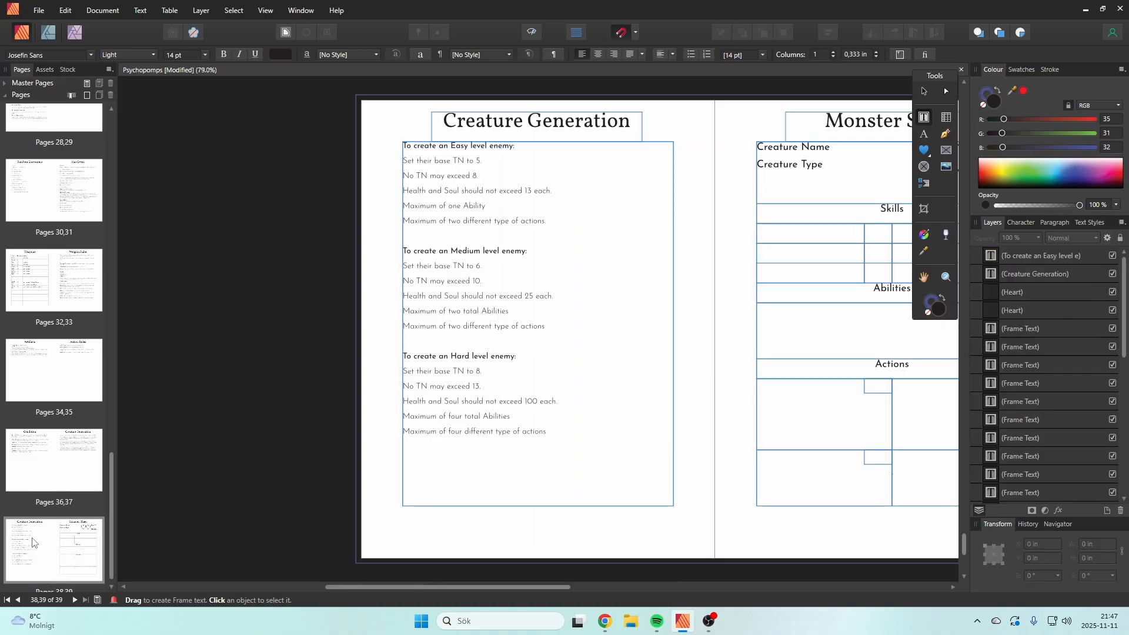
click(20, 489)
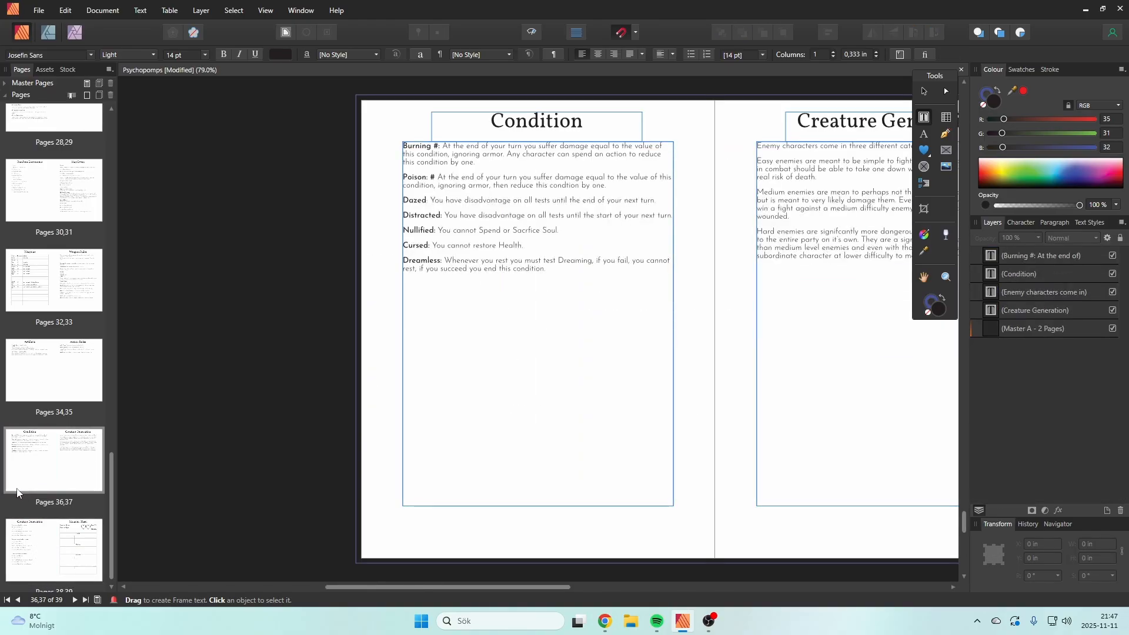
click(39, 381)
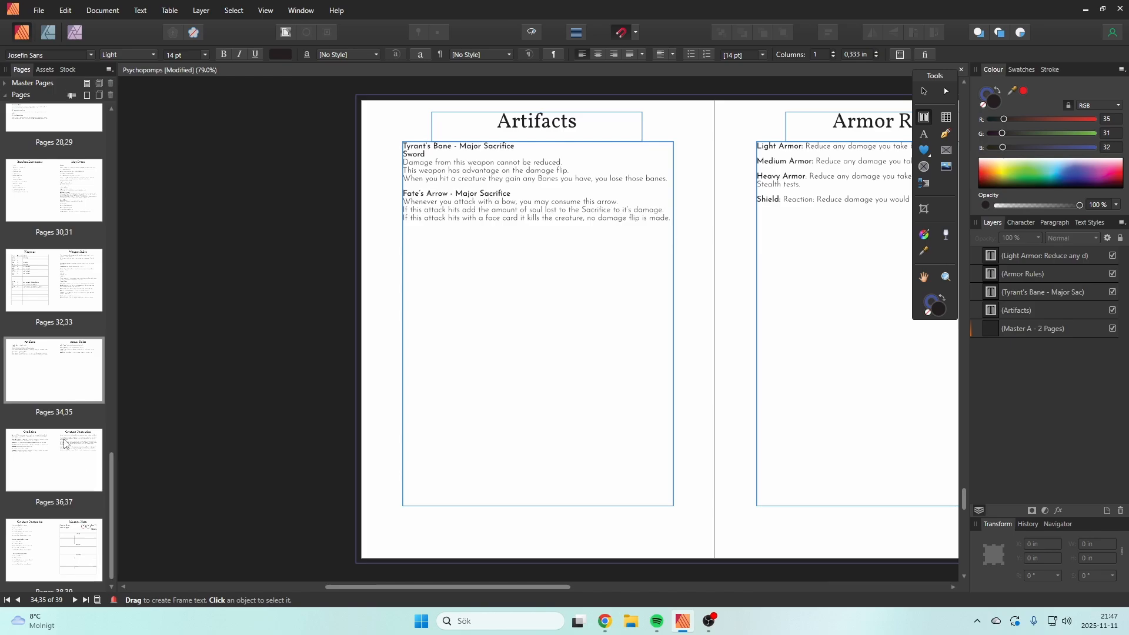
Step: Check the Condition spread again, return to the Artifacts page and highlight the whole Tyrant's Bane entry
double_click(55, 454)
click(59, 369)
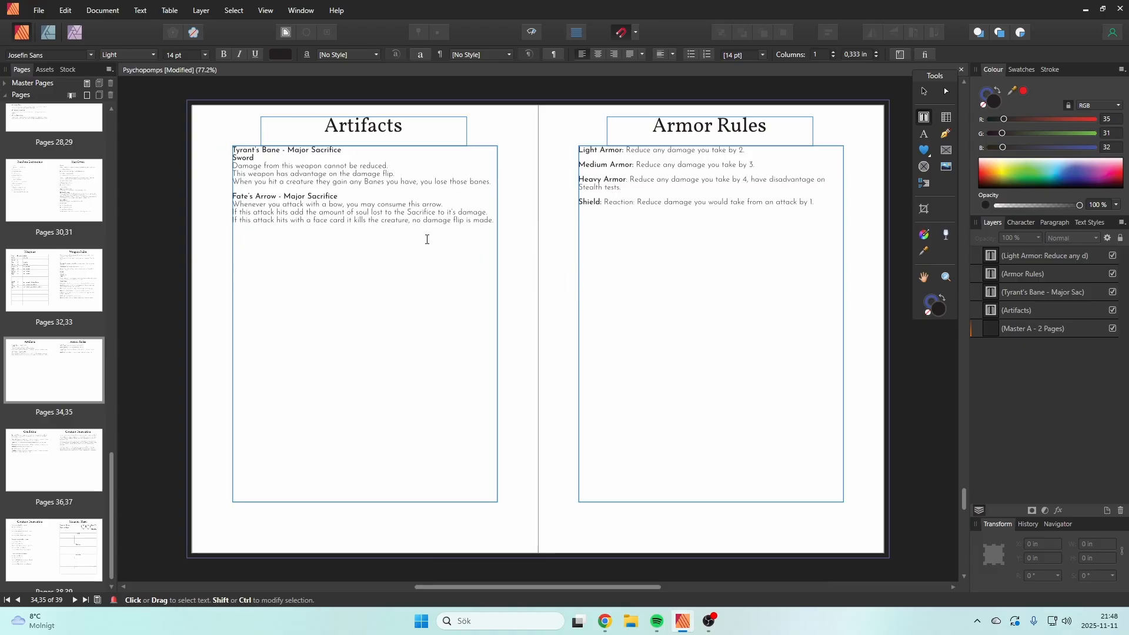
drag(496, 184, 231, 151)
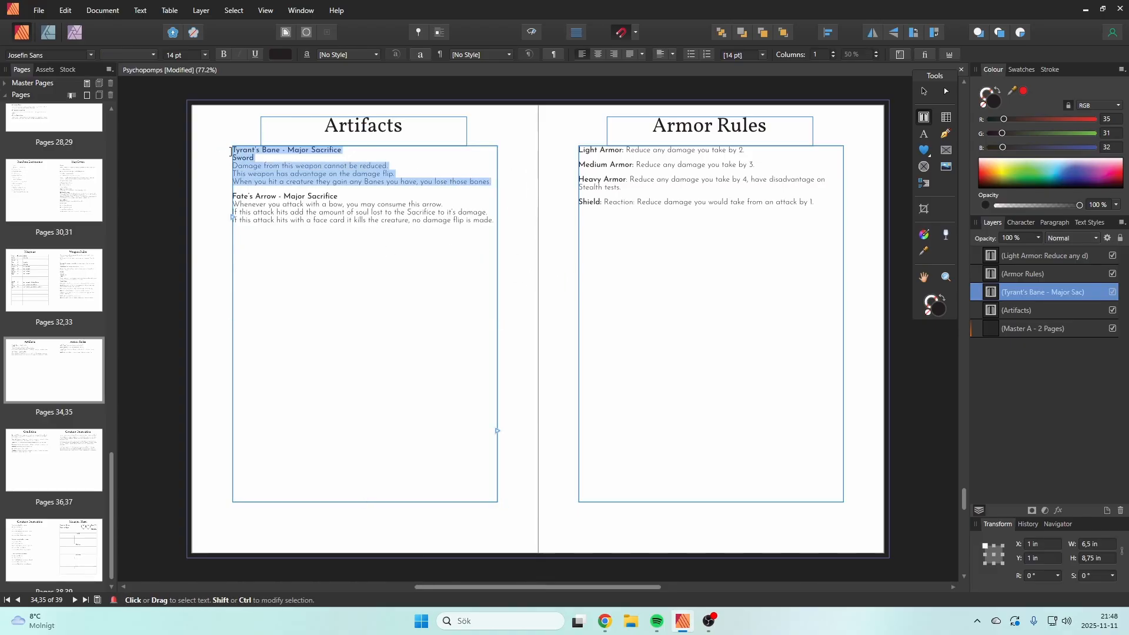
Step: Duplicate the whole Fate's Arrow entry below itself on the Artifacts page, separated by a blank line
click(423, 220)
drag(498, 220, 233, 197)
key(ctrl+c)
key(Escape)
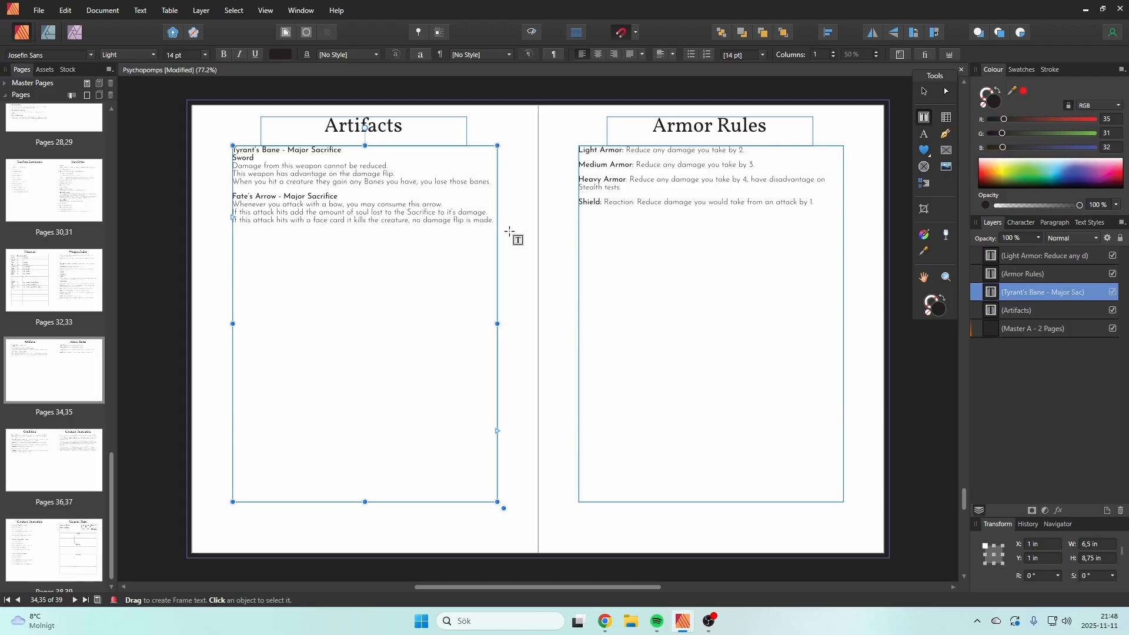
key(Return)
key(Return)
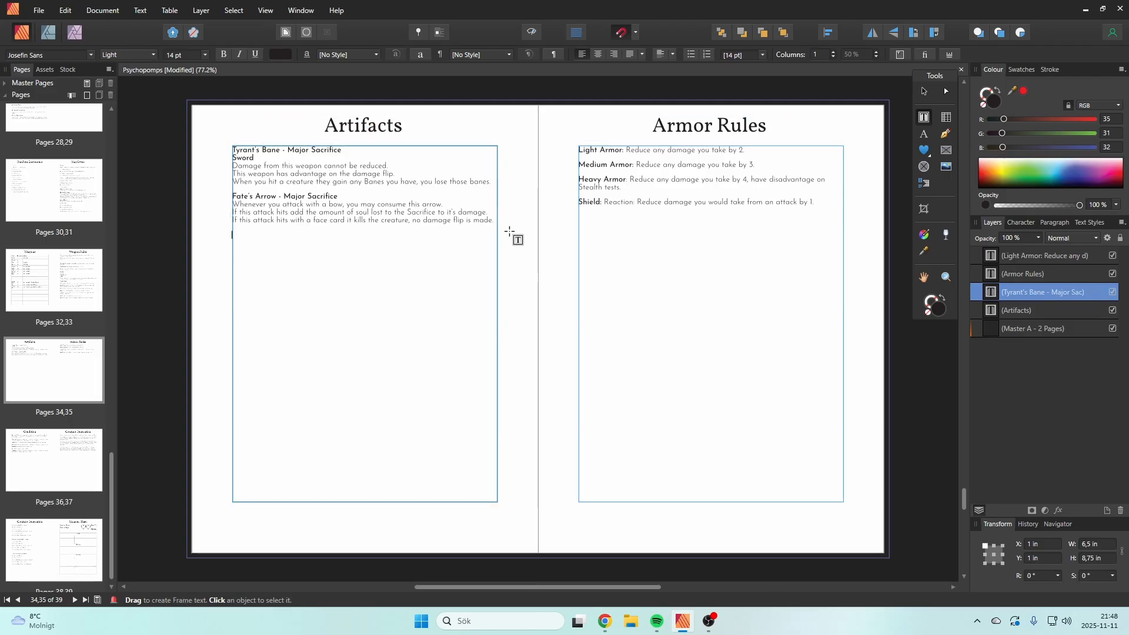
key(ctrl+v)
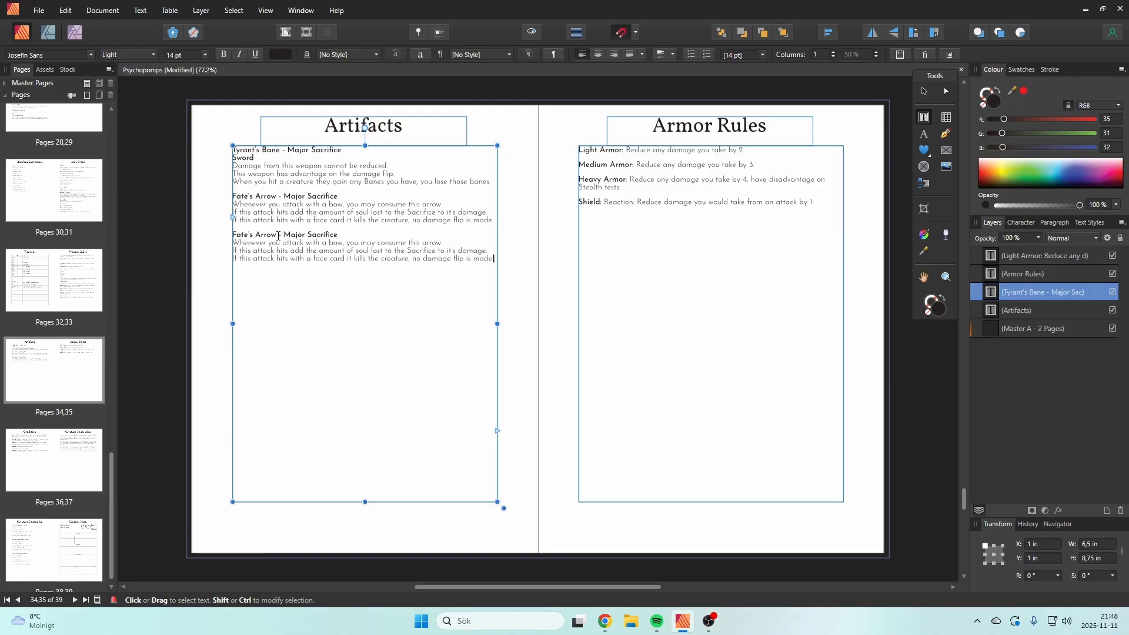
Step: Change the duplicated entry's heading to "The Black Blade of Maharan - Cursed"
drag(277, 236, 236, 237)
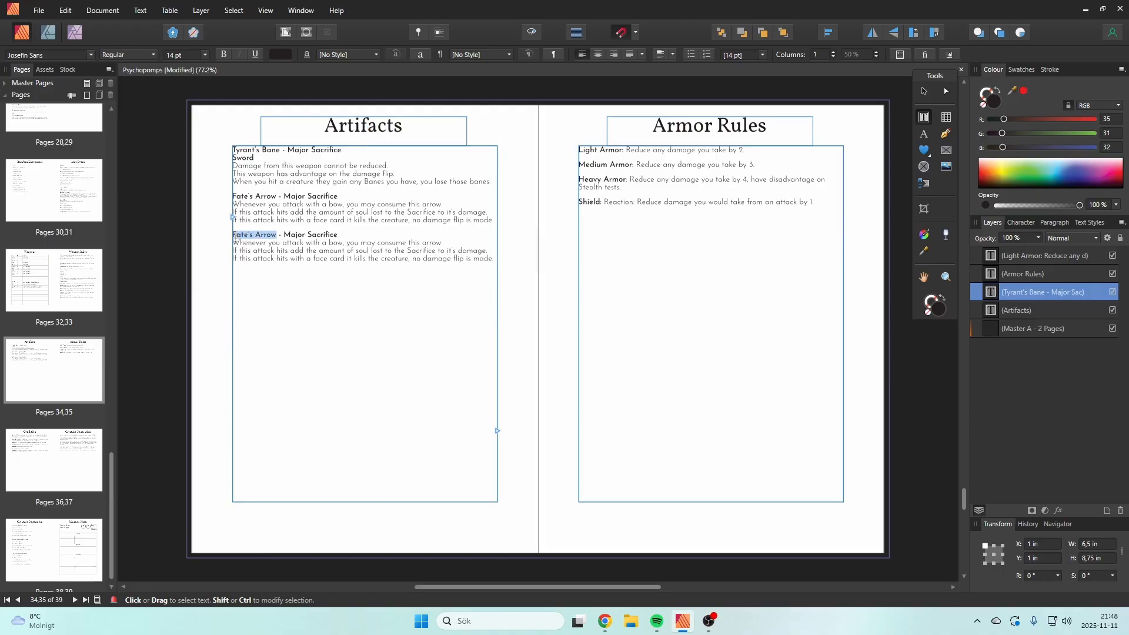
text(The )
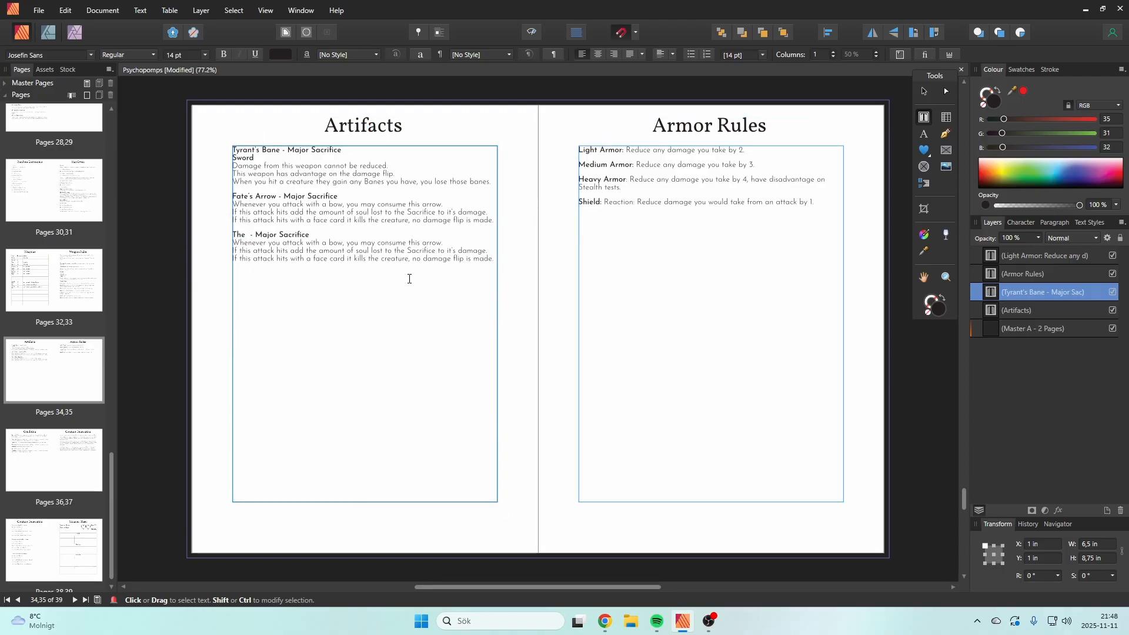
text(Black B)
text(lade of M)
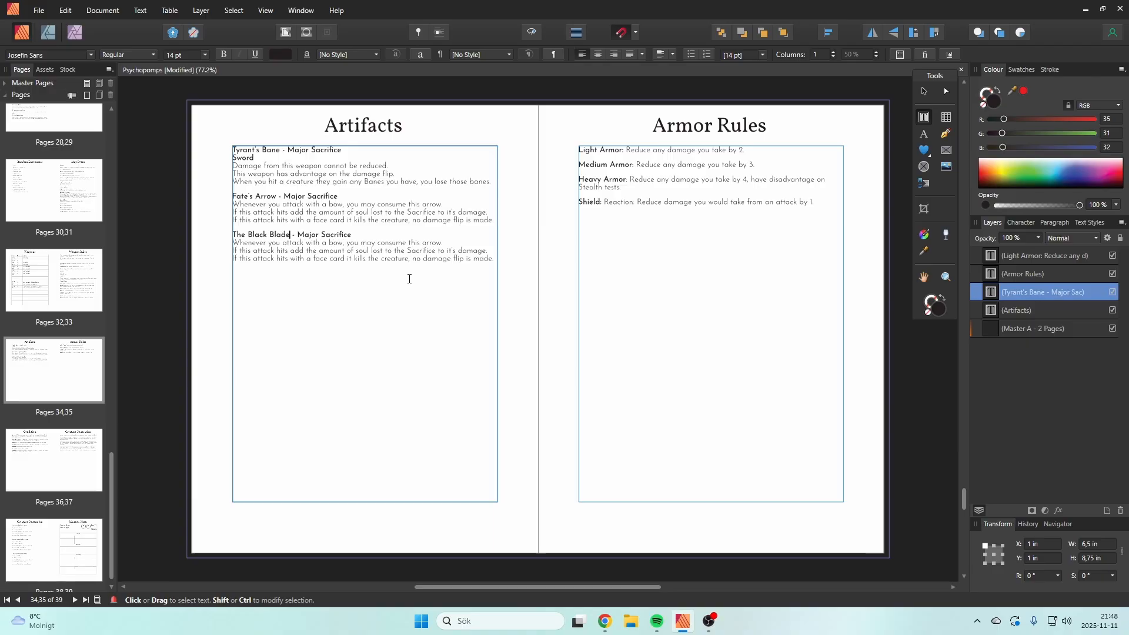
text(ah)
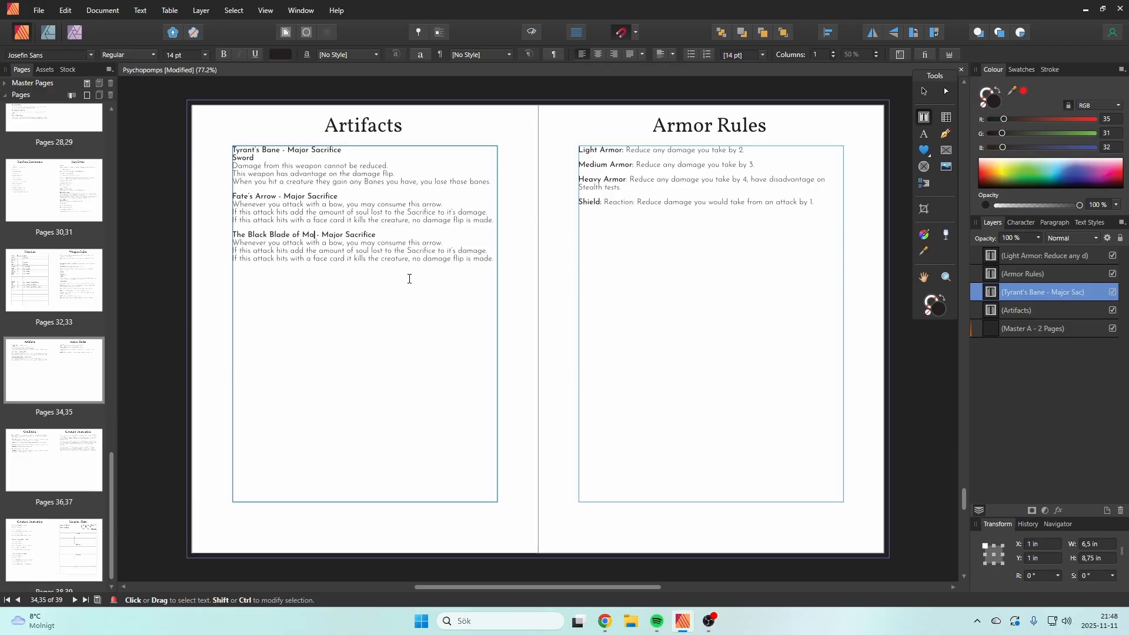
text(aran)
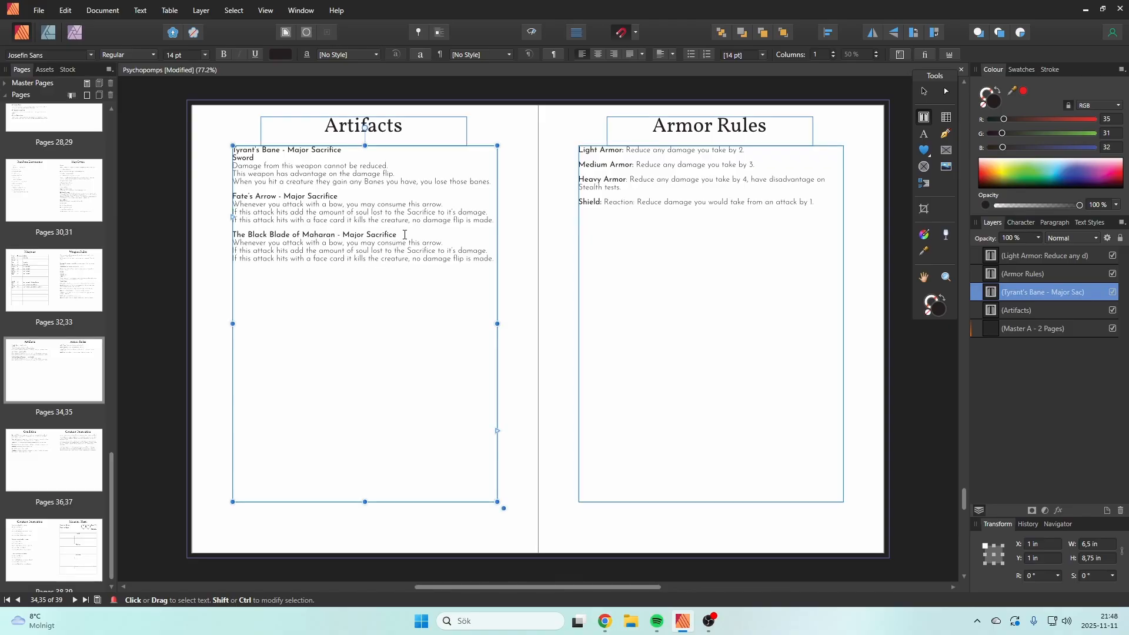
drag(399, 234, 343, 234)
text(Curse)
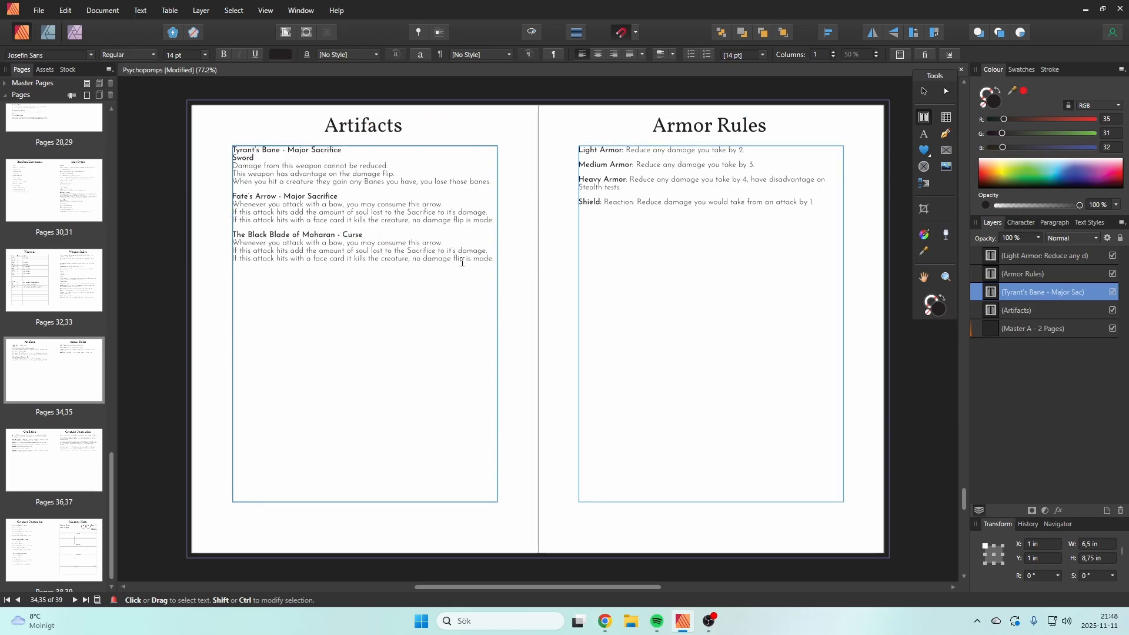
text(d)
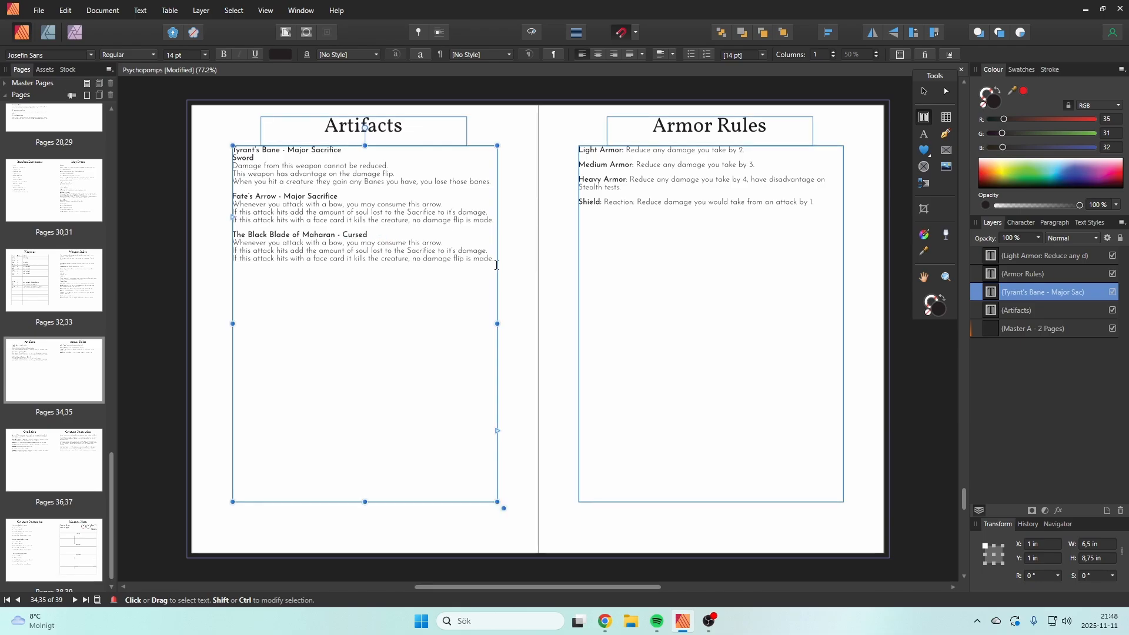
Step: Add a "Great Sword" type line under the Black Blade heading, reusing Tyrant's Bane's Sword line, and check the Weapons table
drag(496, 261, 238, 244)
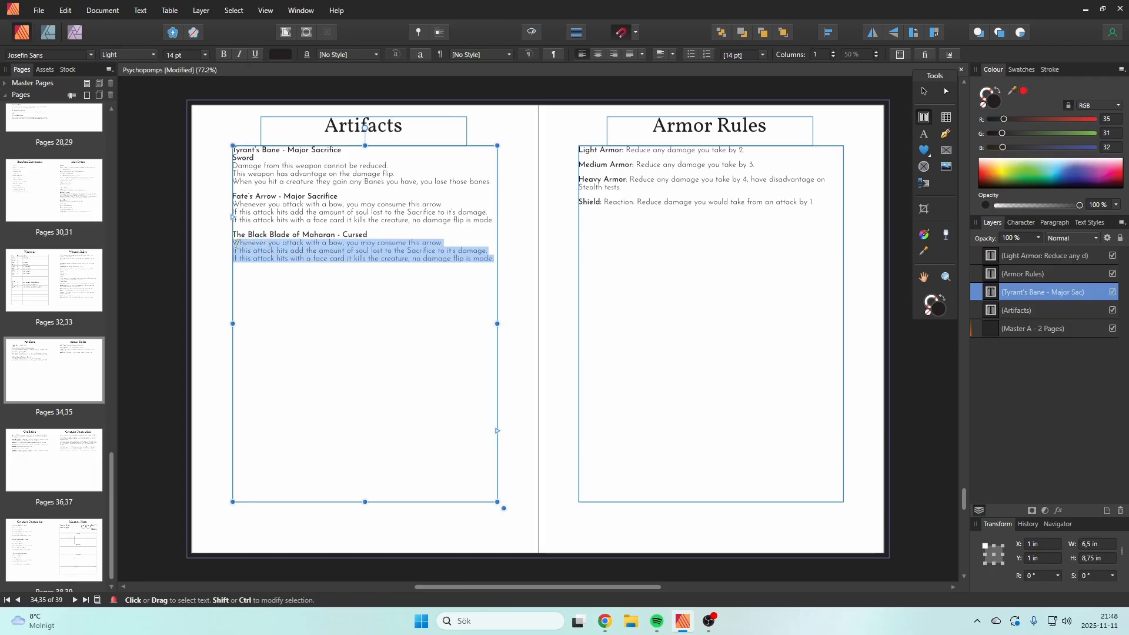
drag(268, 156, 233, 158)
key(ctrl+c)
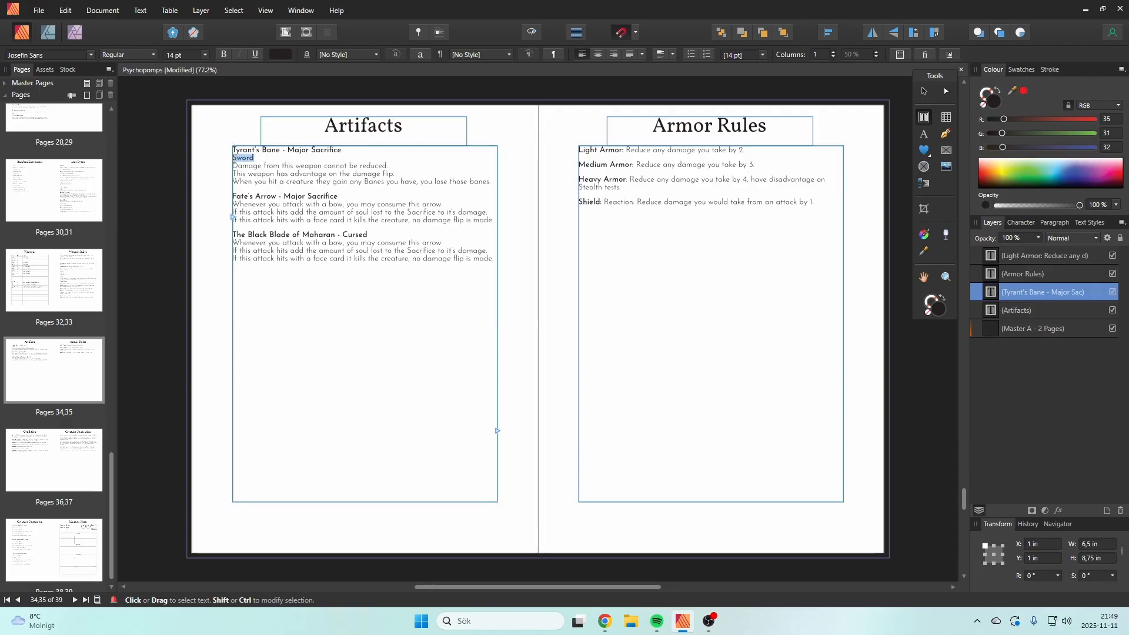
click(383, 233)
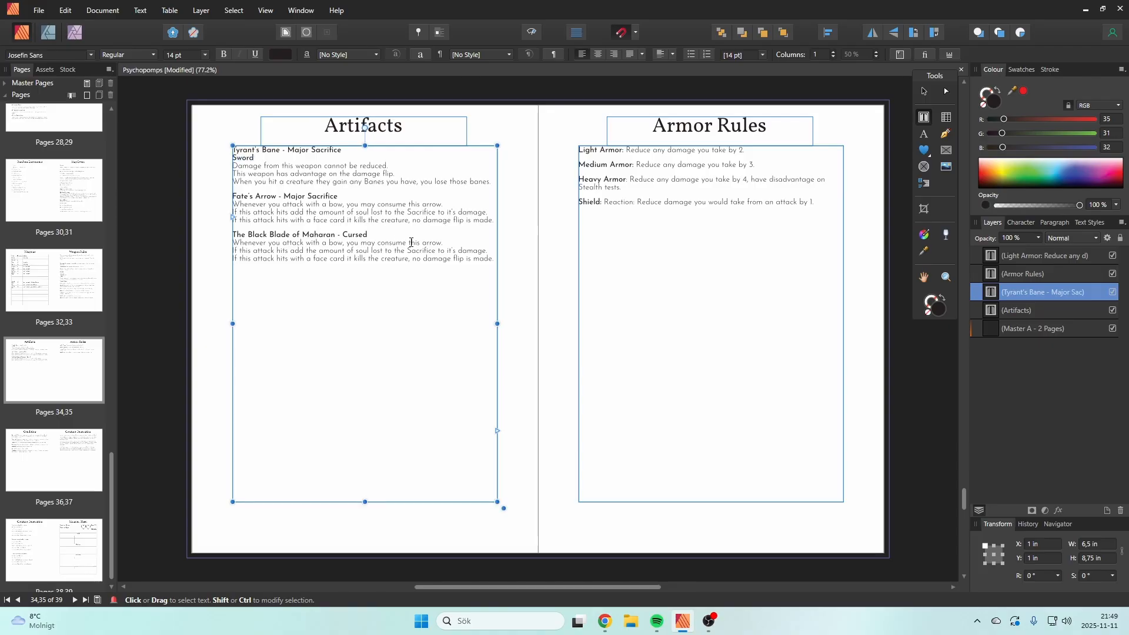
key(Return)
key(ctrl+v)
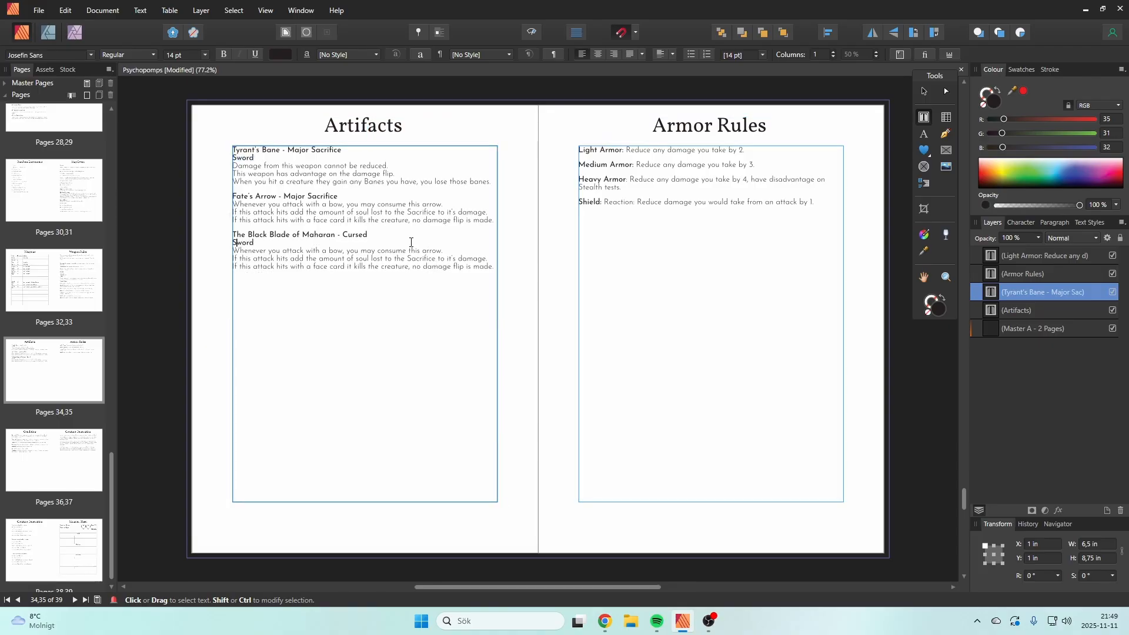
text(Great)
key(Escape)
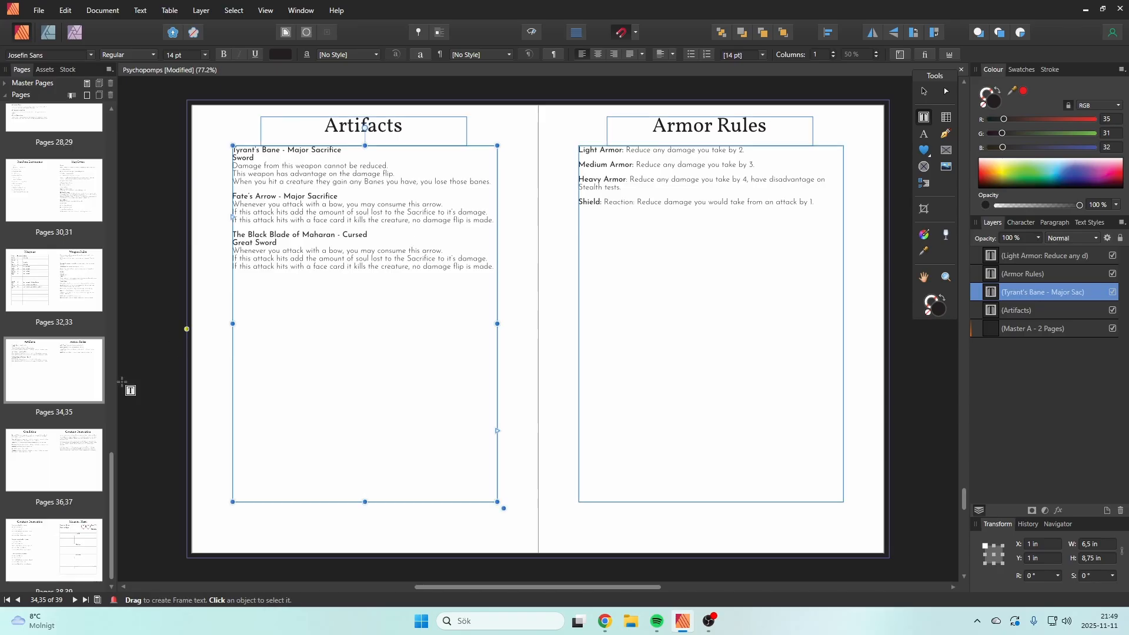
click(44, 275)
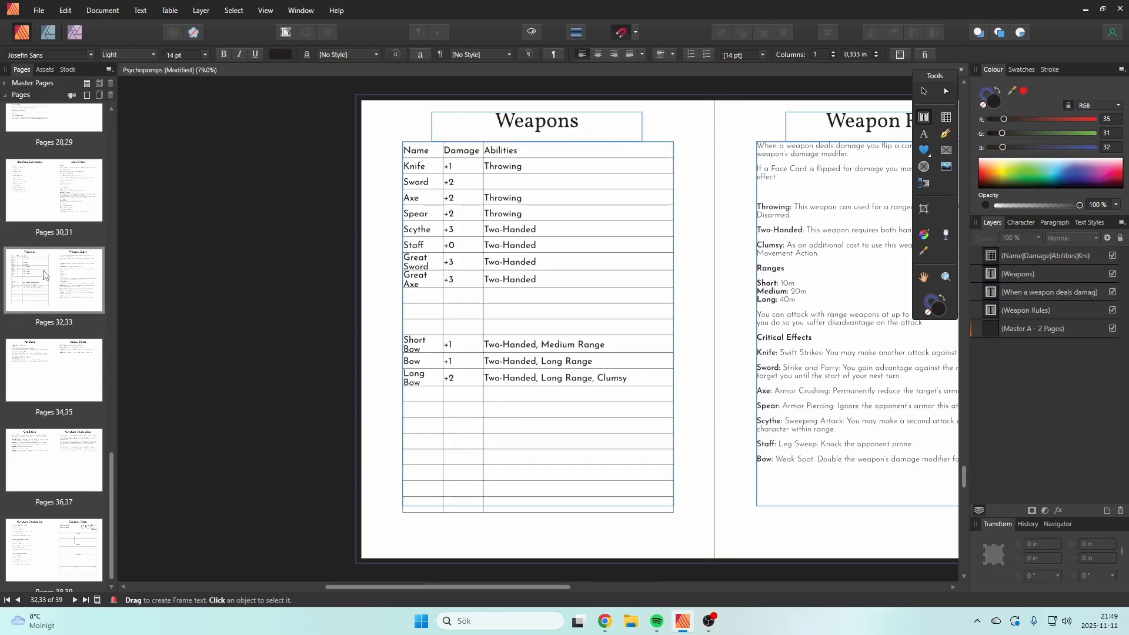
click(54, 472)
click(30, 382)
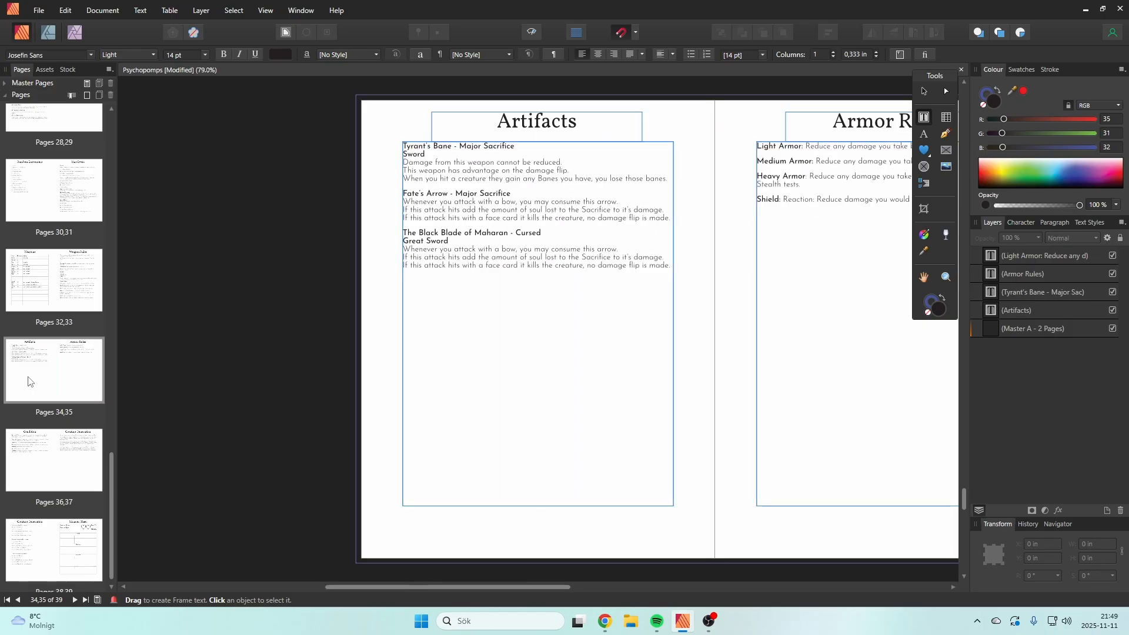
Step: Replace the Black Blade's copied arrow rules with "Attacking with this weapon is a Minor Sacrifice"
click(427, 306)
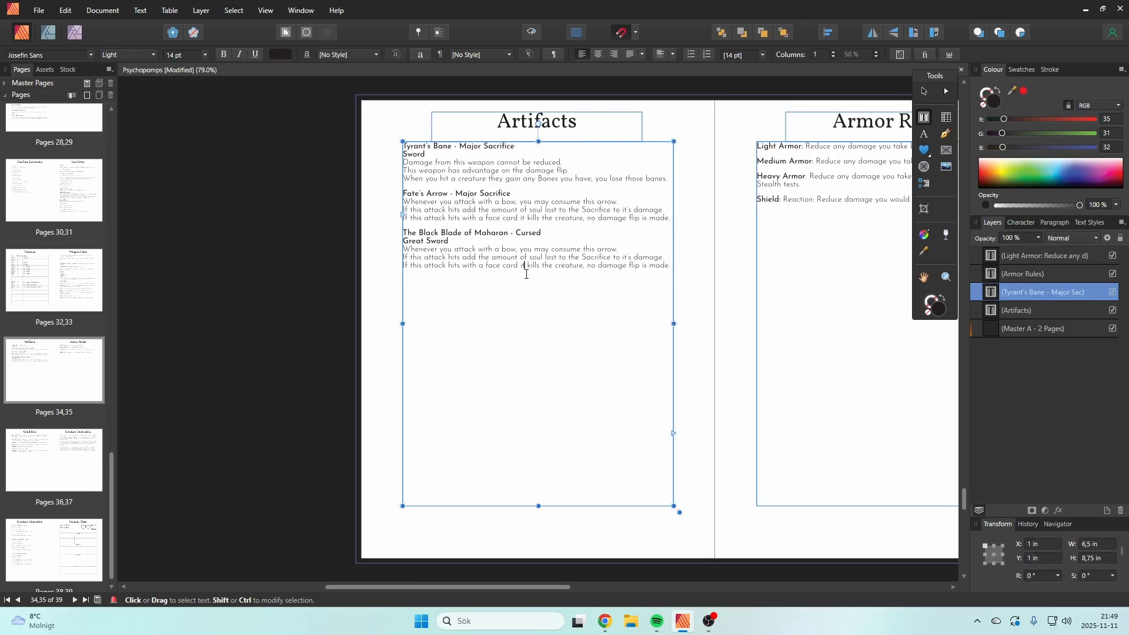
double_click(659, 265)
triple_click(622, 262)
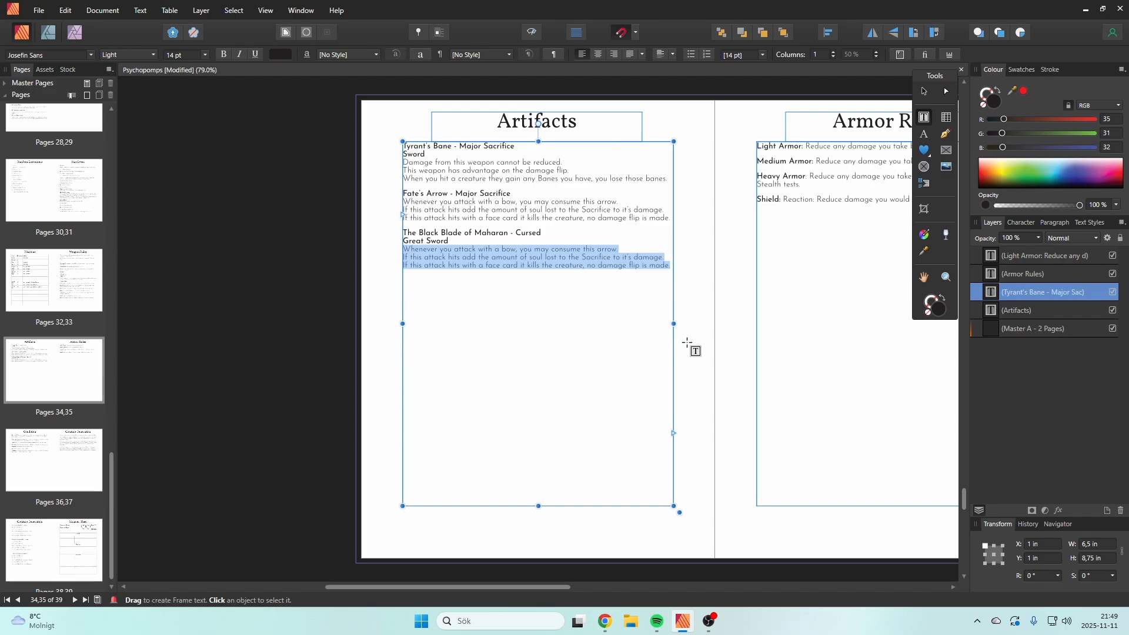
text(Attackin)
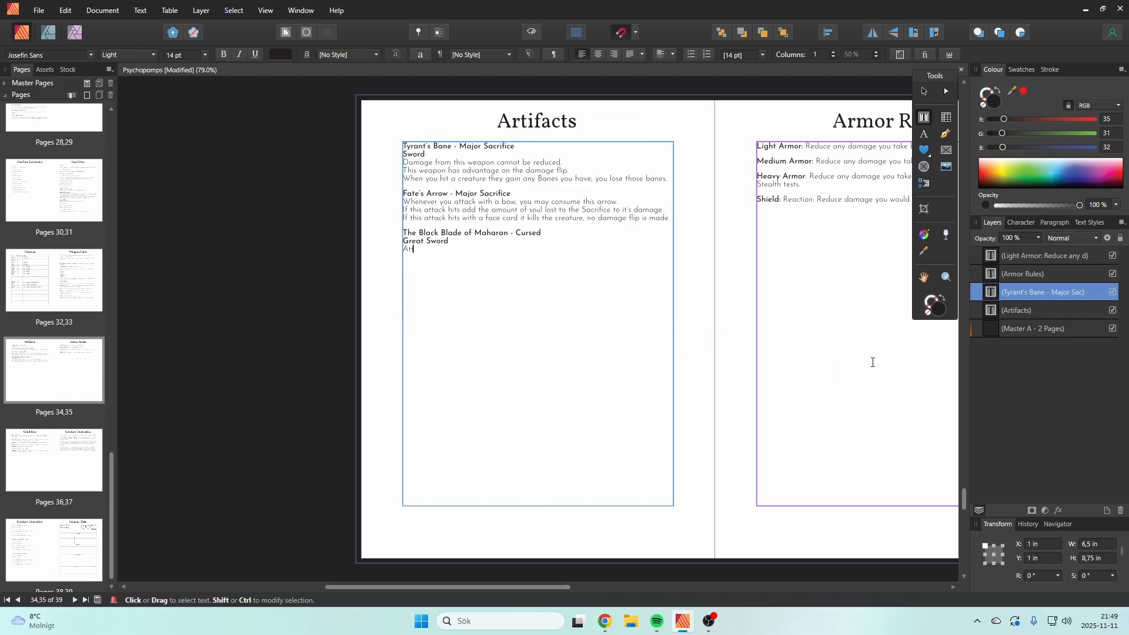
text(g with this sc)
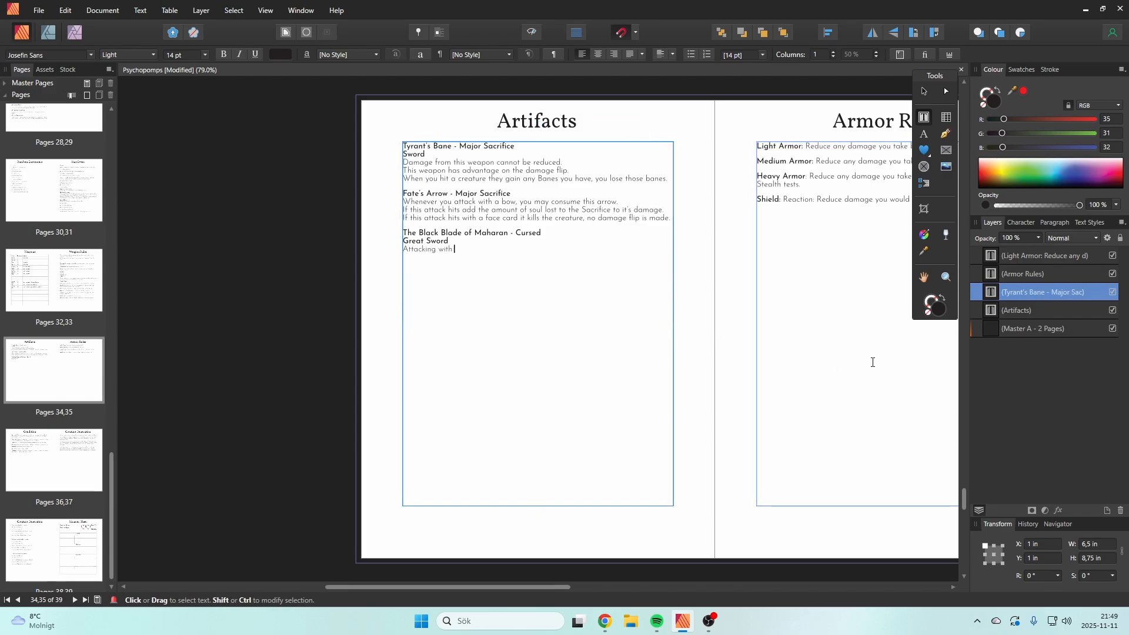
key(BackSpace)
key(BackSpace)
text(weapon is a Minor Sacrif)
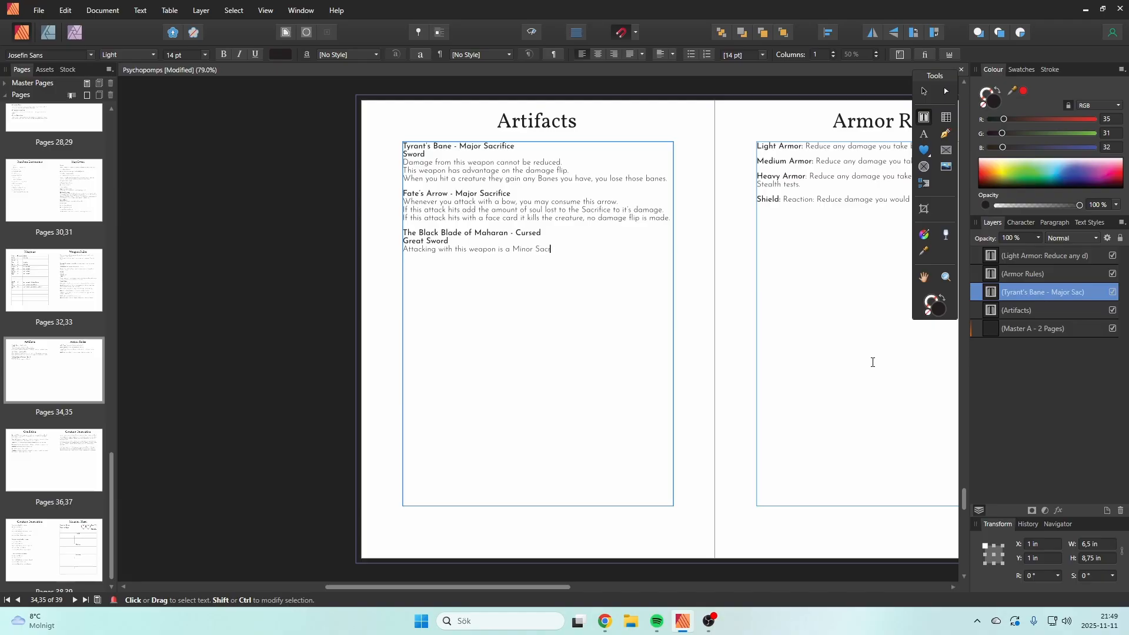
text(ice)
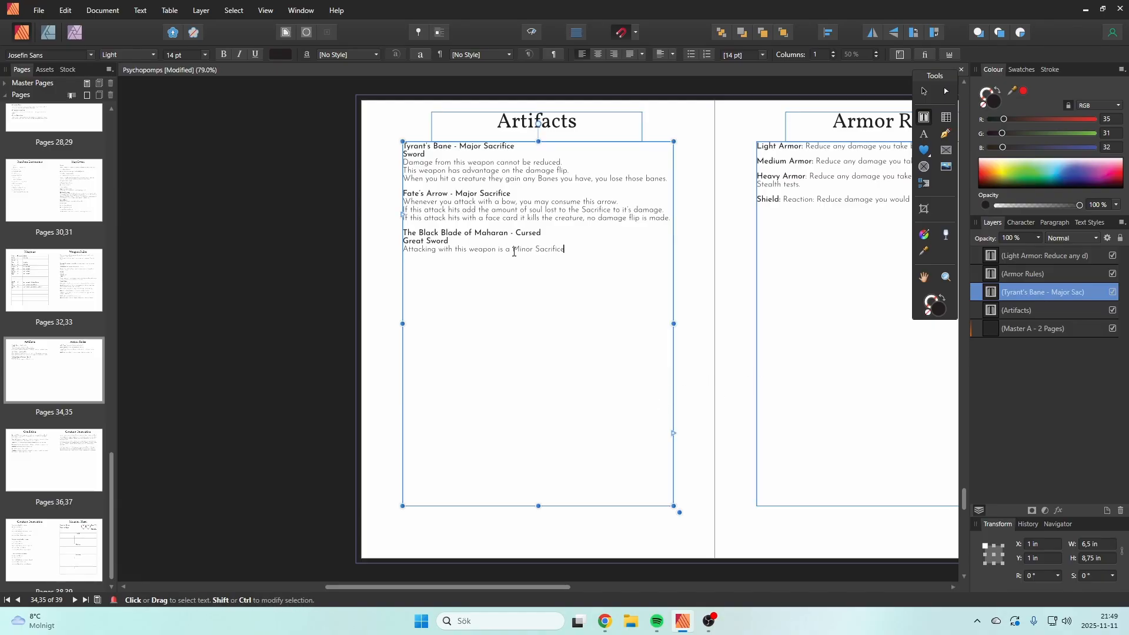
Step: Set "Minor Sacrifice" in the Black Blade rule to the Regular font weight and end the sentence with a period
drag(564, 248, 513, 248)
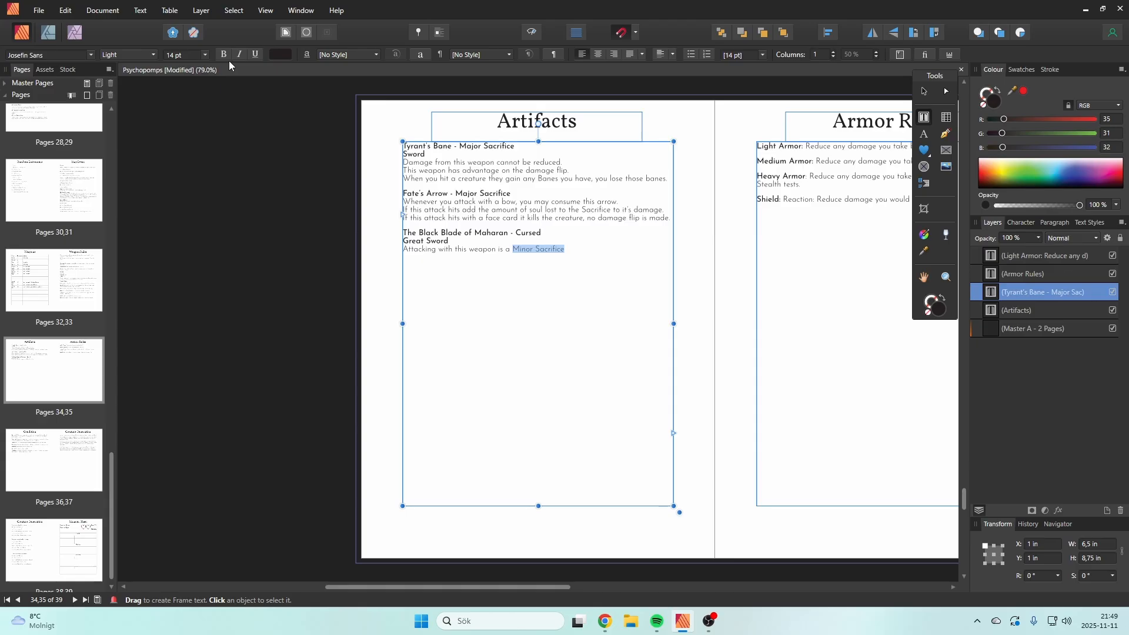
click(130, 56)
click(129, 121)
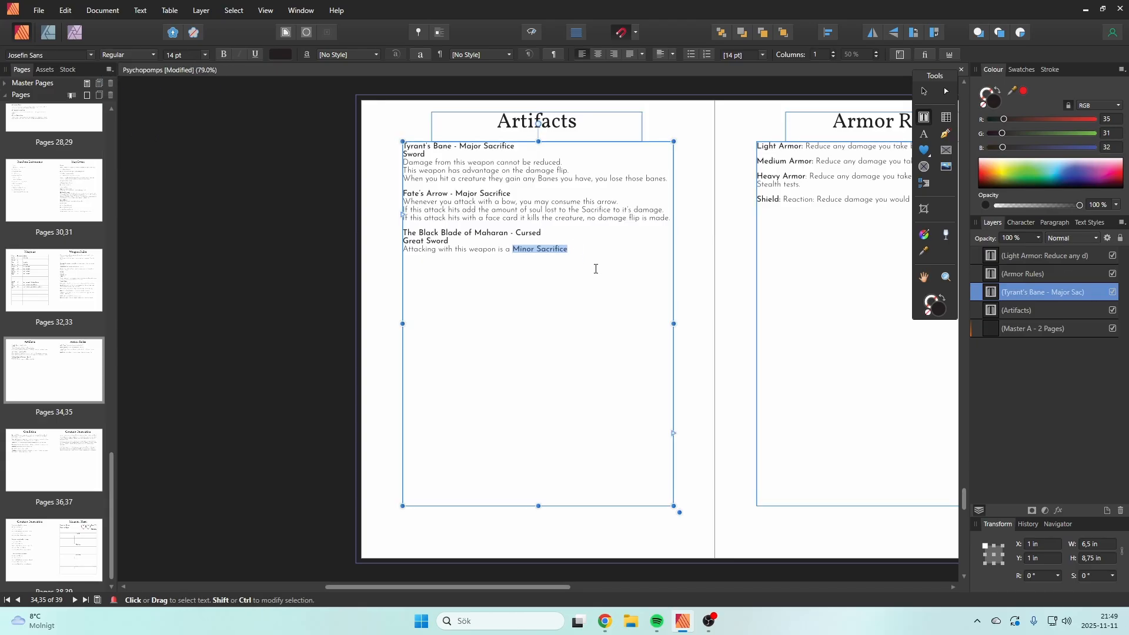
click(609, 266)
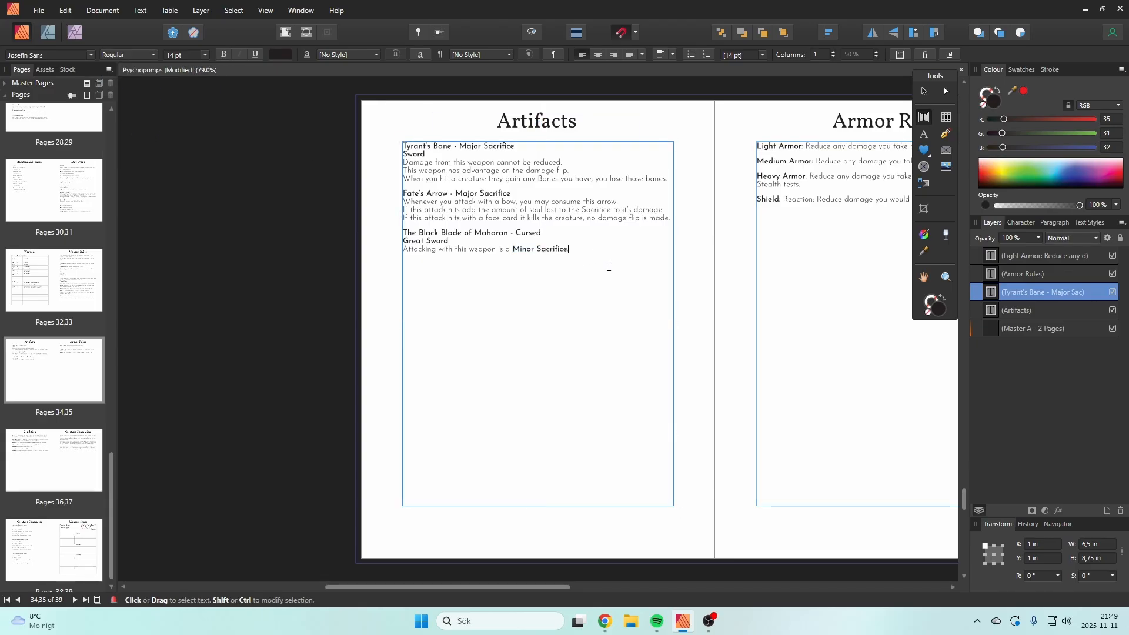
text(.)
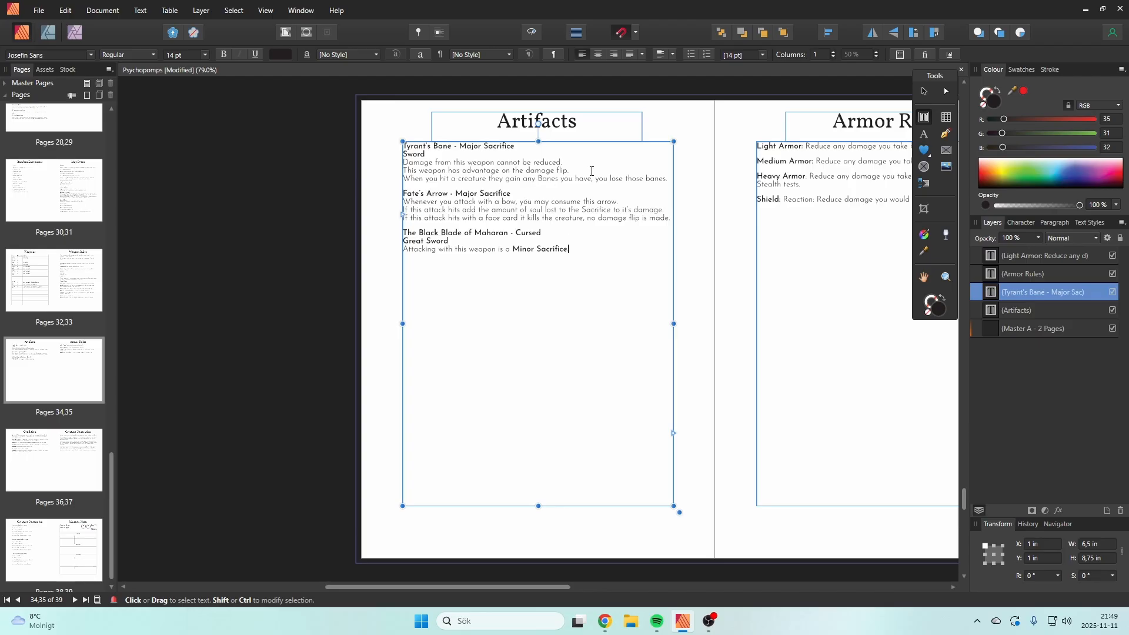
Step: Copy Tyrant's Bane's damage flip line under the Minor Sacrifice rule and overwrite it with "You cannot use other weapons while you are Cursed."
drag(592, 171, 404, 173)
key(ctrl+c)
click(631, 255)
key(ctrl+v)
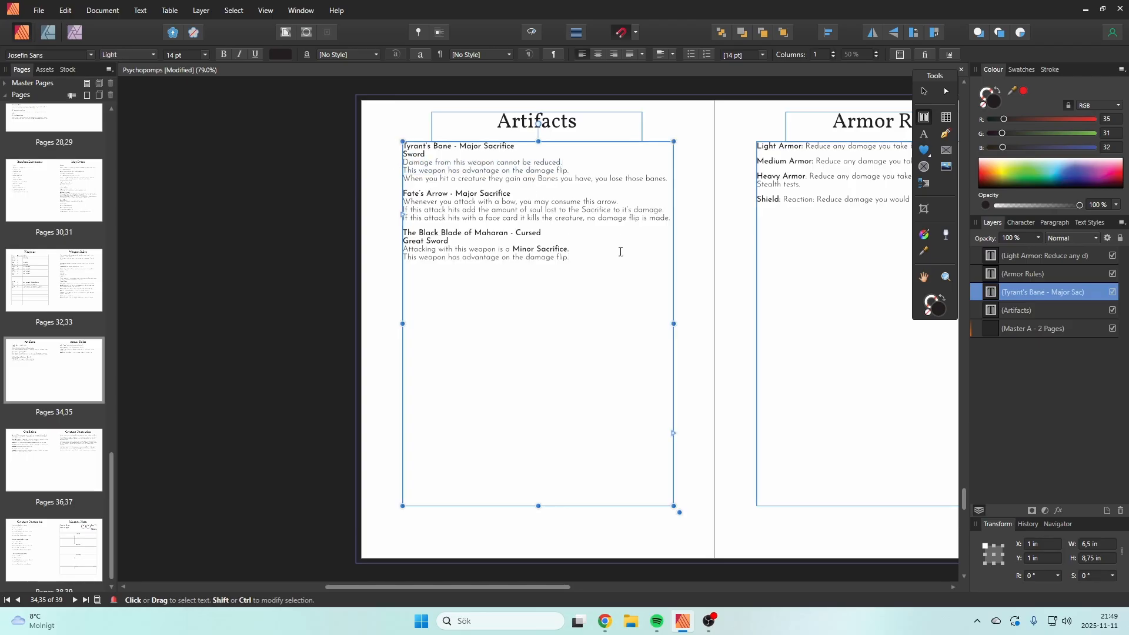
drag(599, 261, 403, 263)
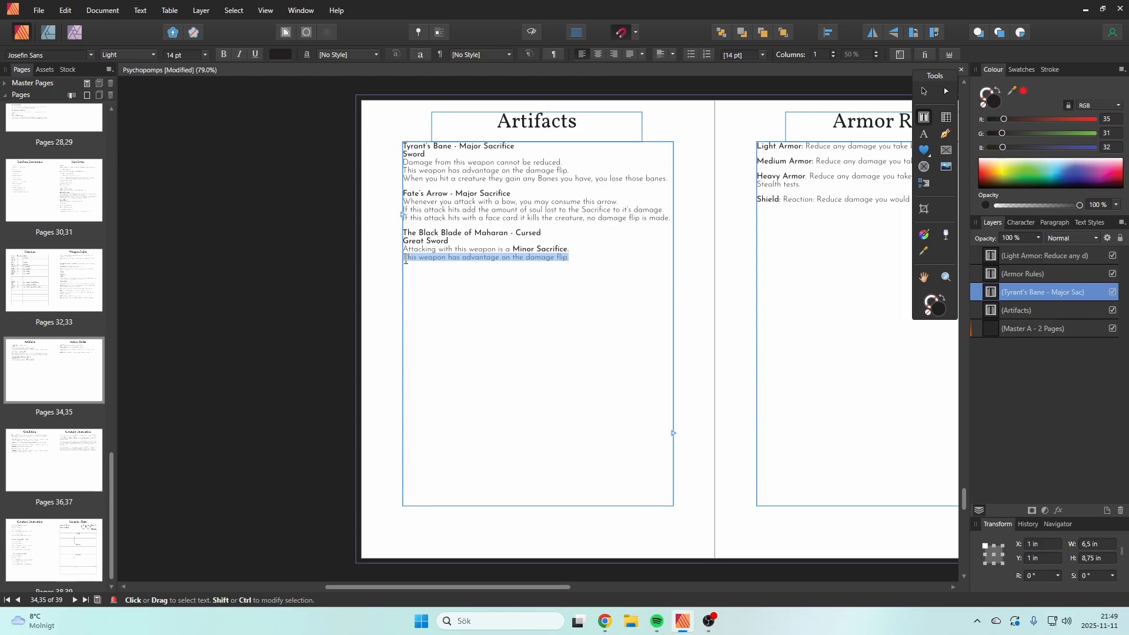
text(Y)
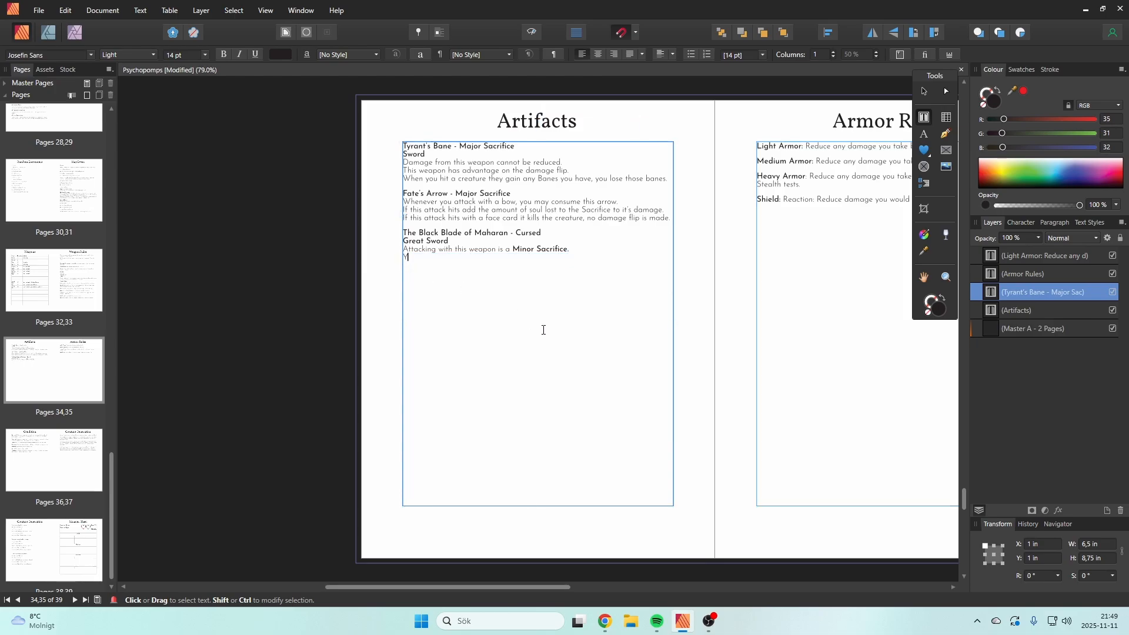
text(ou cannot use oth)
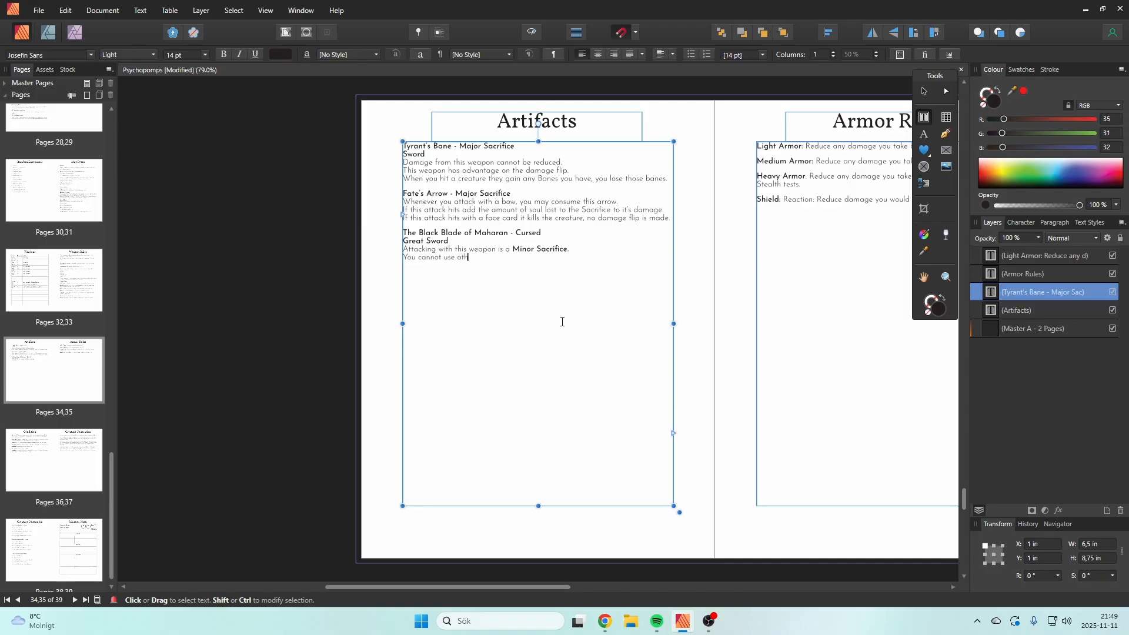
text(er weapons)
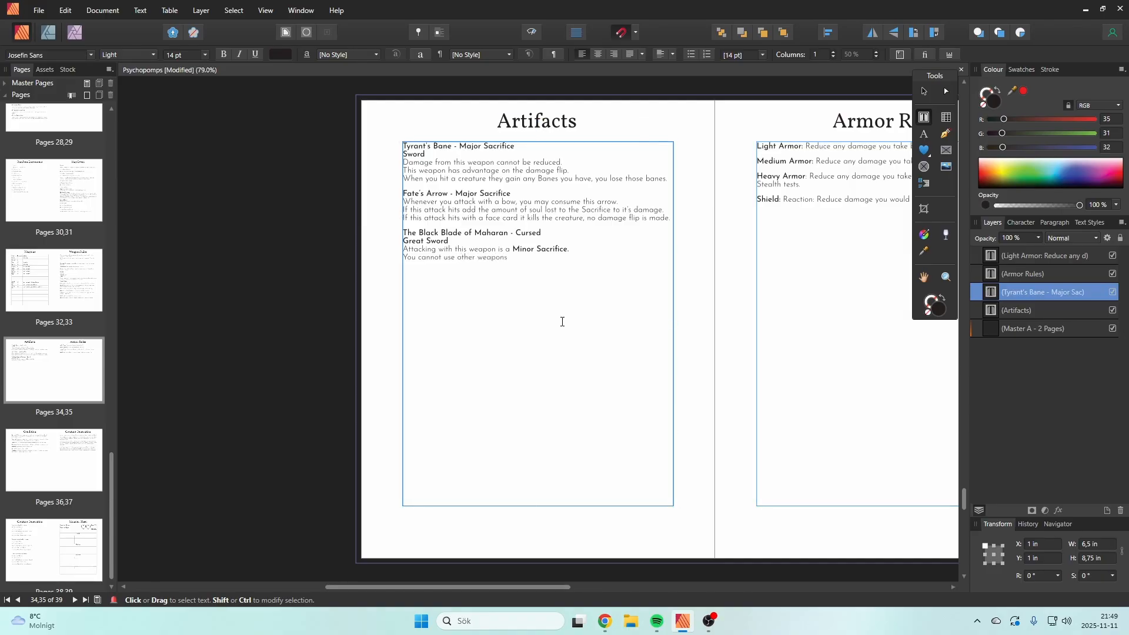
text( while you are Cursed.)
Step: Add a third Black Blade rule line reading "This weapon deals addition damage equal to the amount of soul sacriced"
key(Return)
text(This weapons)
key(BackSpace)
text(deals addition)
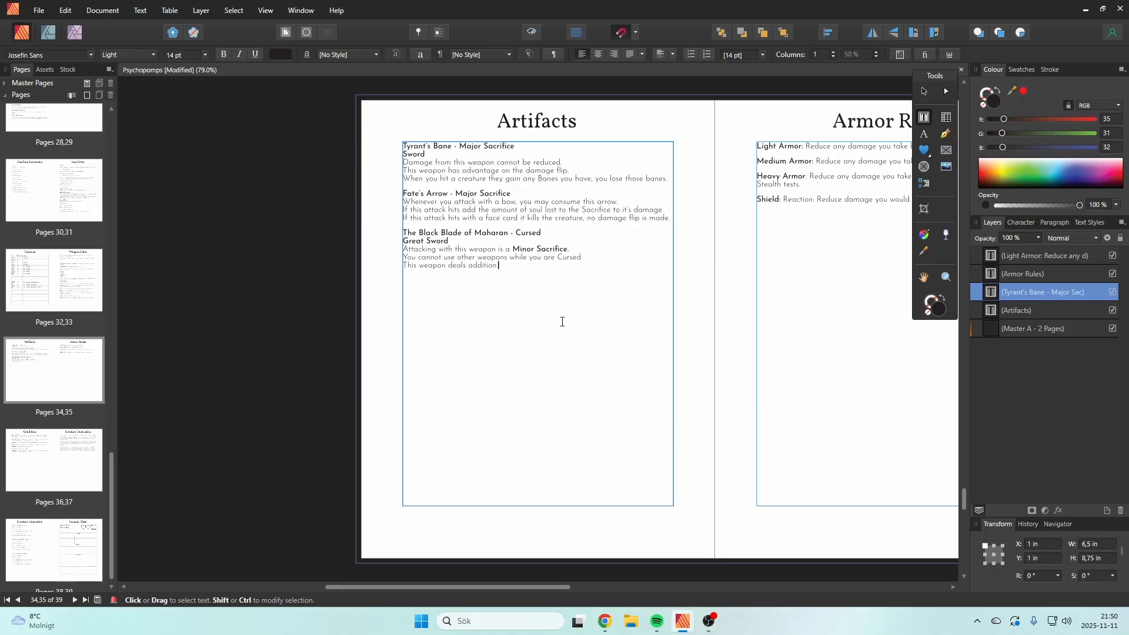
text( damage equal to the amount of soul sacriced)
key(BackSpace)
key(BackSpace)
text(ed)
Step: Capitalise the last two words of the Black Blade's damage rule so they read "Soul Sacriced"
click(612, 266)
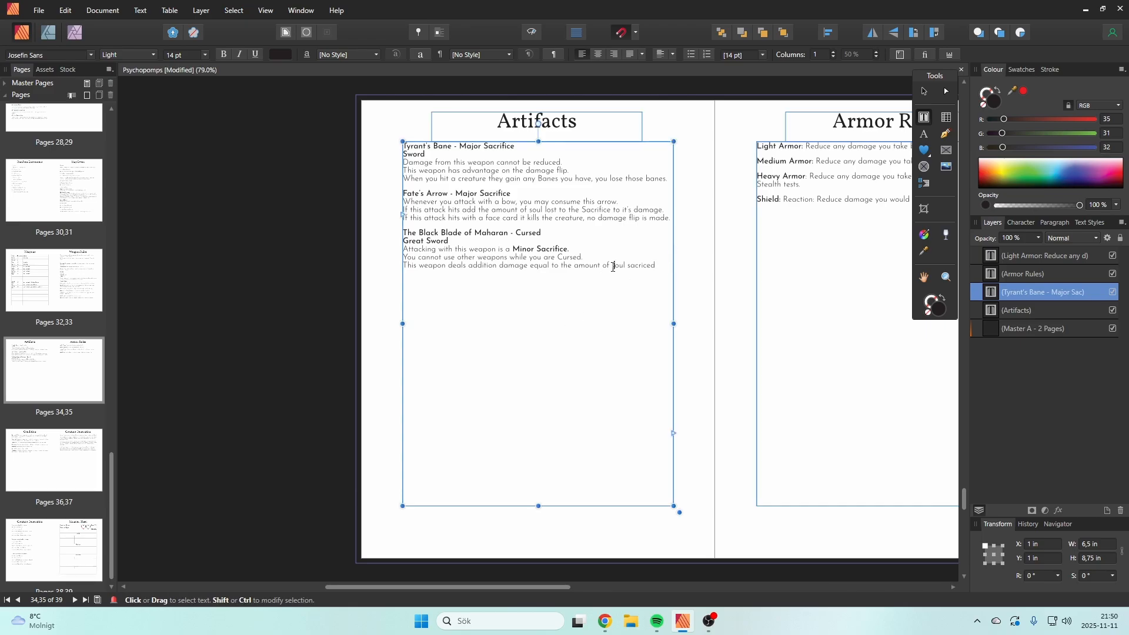
key(Delete)
text(S)
click(630, 267)
key(Delete)
text(S)
click(663, 331)
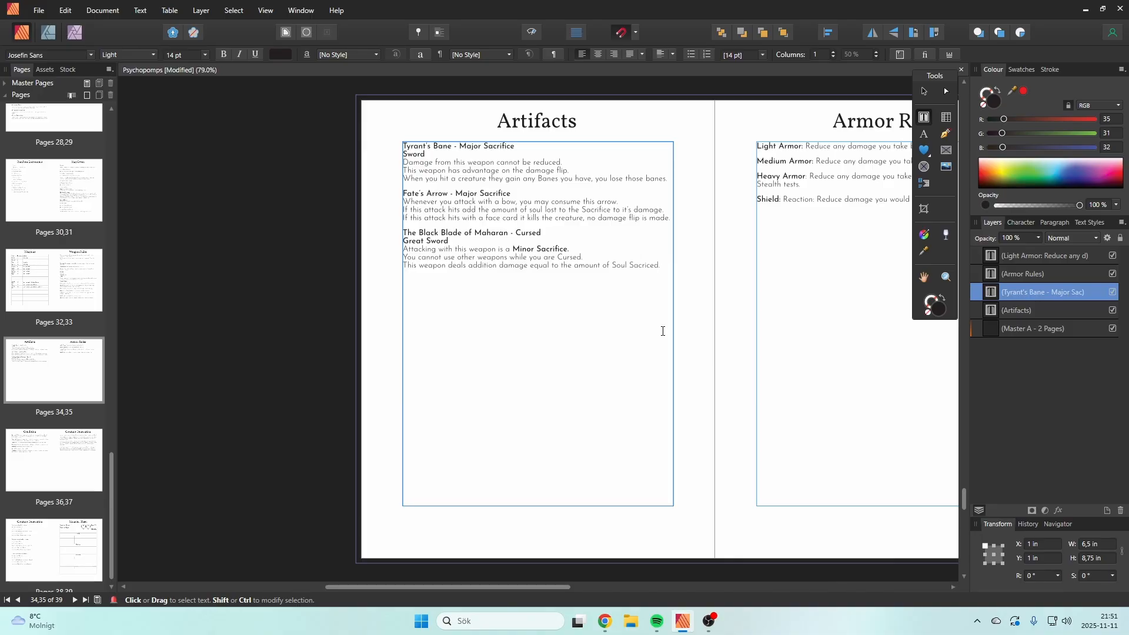
Step: Add a fourth Black Blade rule line beginning "If you die wielding this weapon a Hard Difficulty"
key(Return)
text(If you die wielding this weapon)
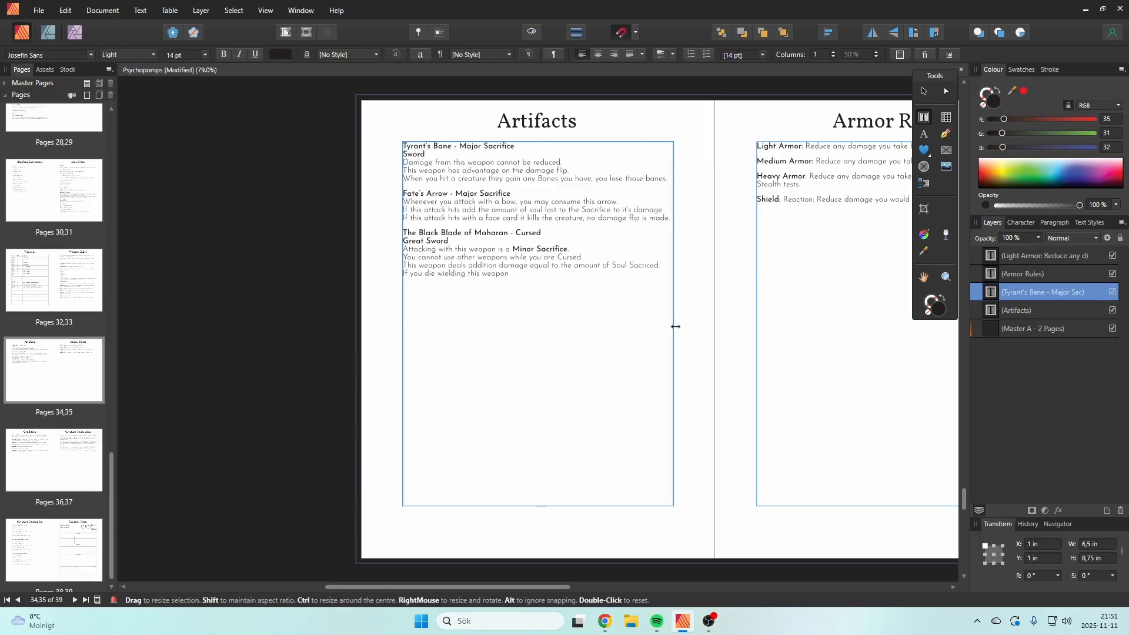
text( d)
text( Hard Eng)
text(ounte)
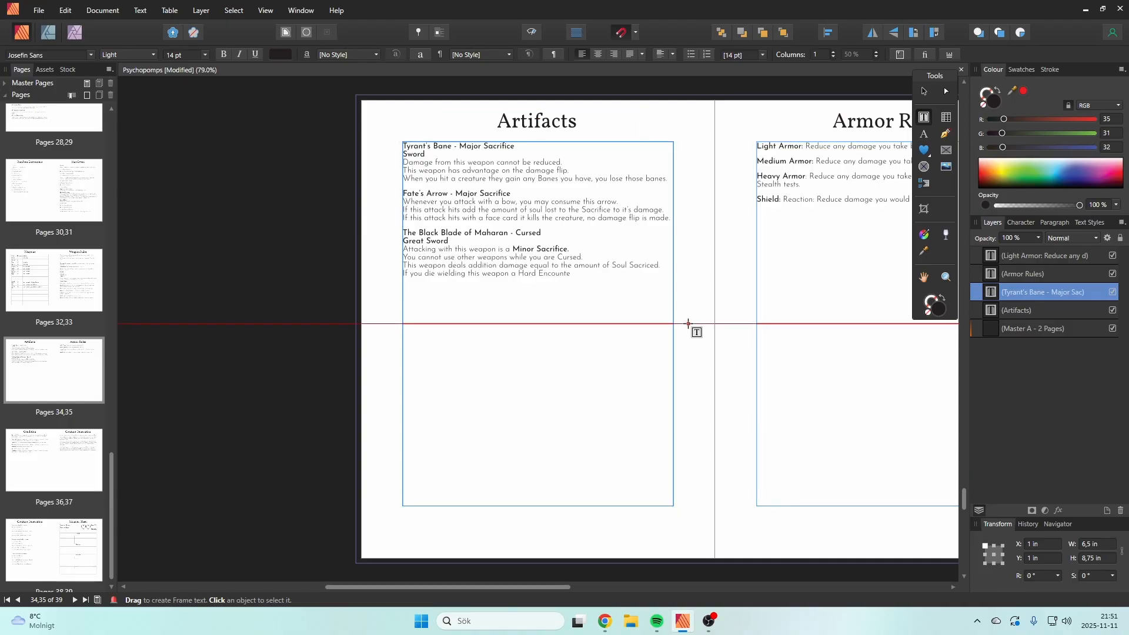
key(BackSpace)
key(BackSpace)
key(BackSpace)
key(BackSpace)
key(BackSpace)
key(BackSpace)
key(BackSpace)
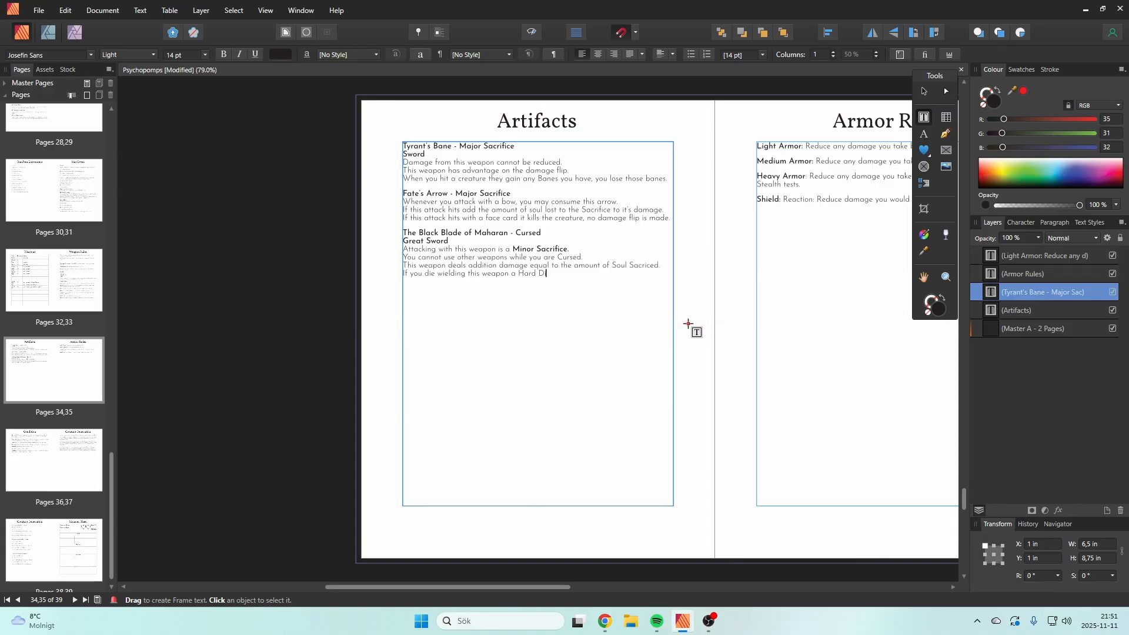
key(BackSpace)
text(Difficulty)
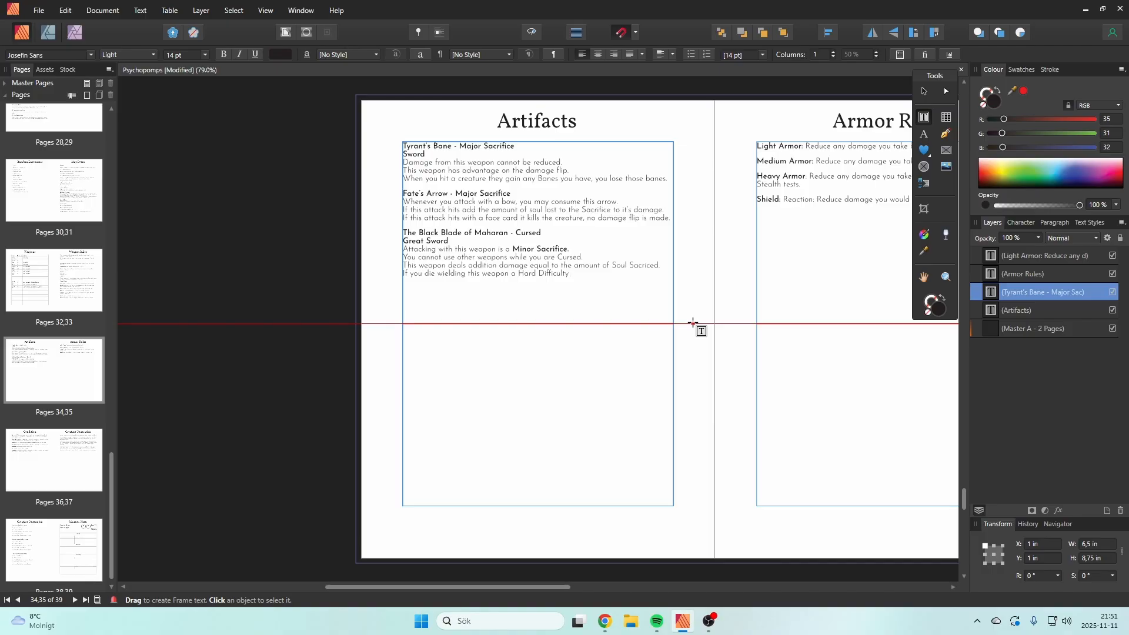
Step: Complete the Black Blade's death rule with "Wight takes your place, wielding this weapon."
text(Wight takes your)
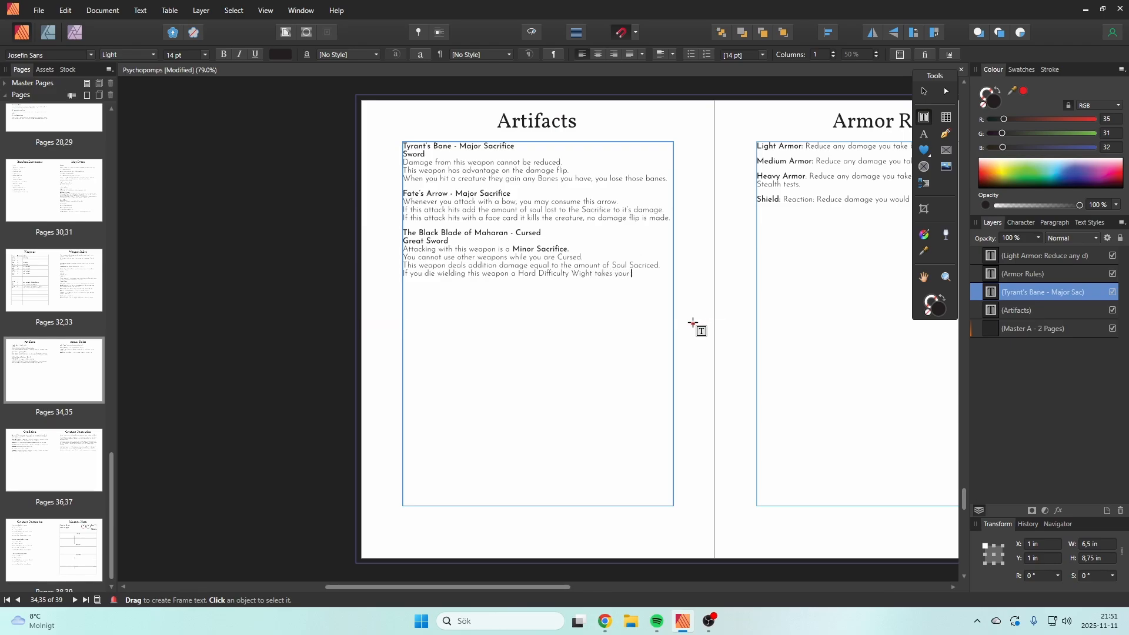
text( plac)
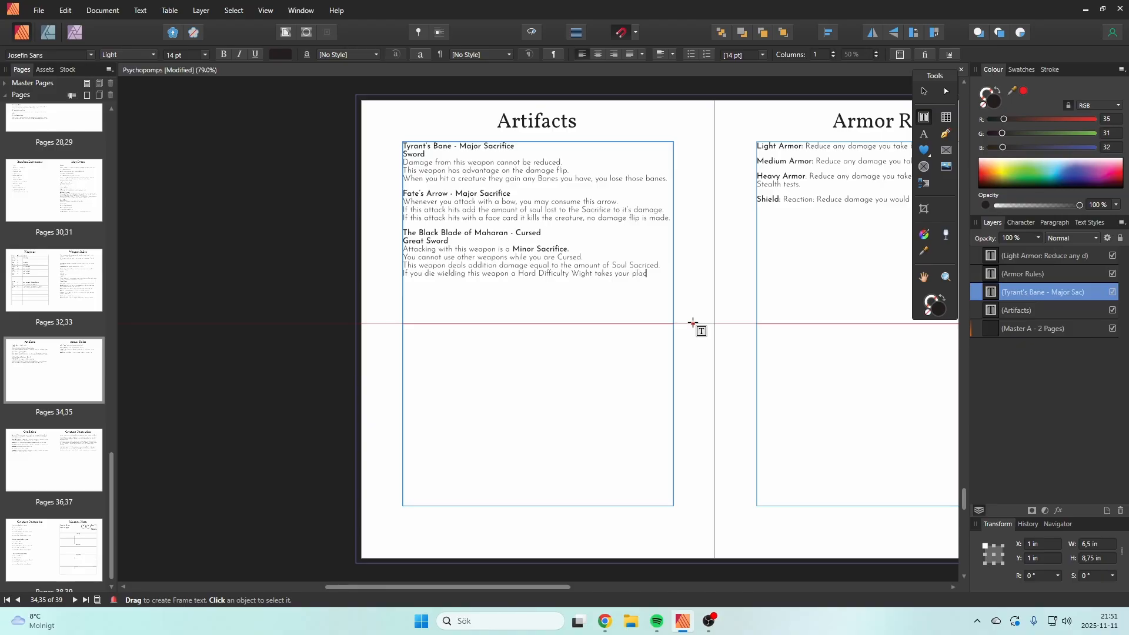
text(e, wied)
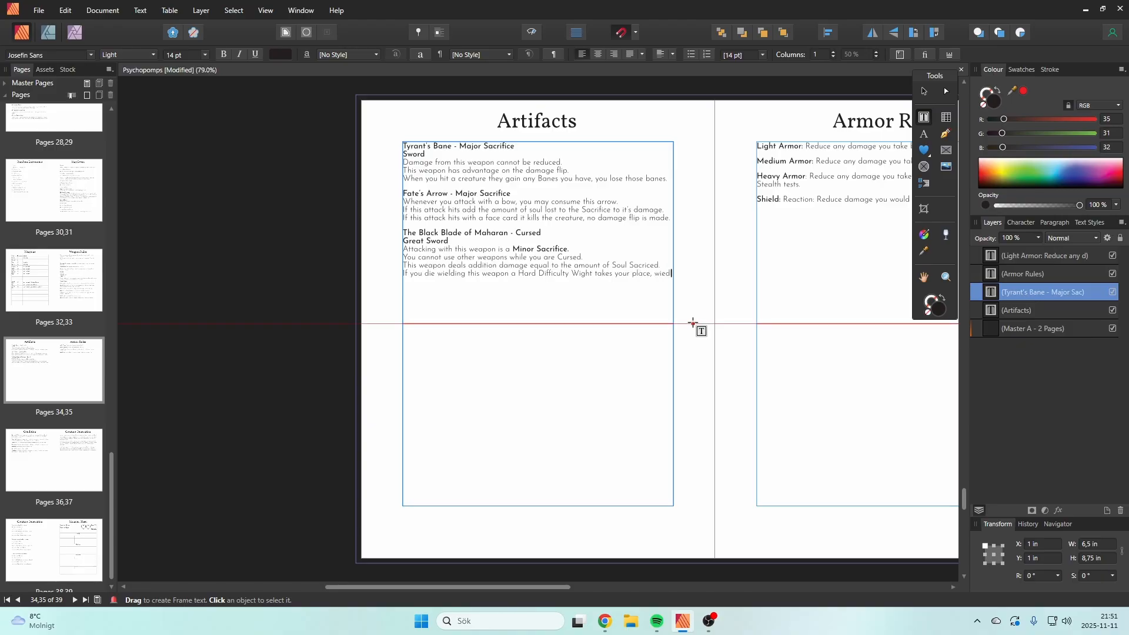
key(BackSpace)
key(BackSpace)
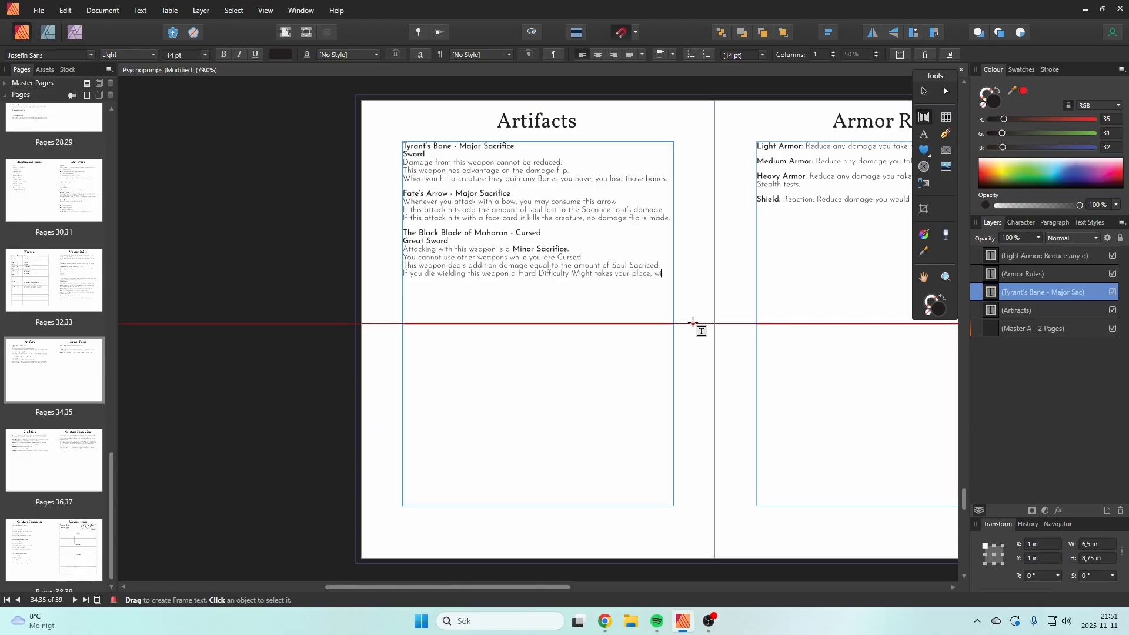
text(elding t)
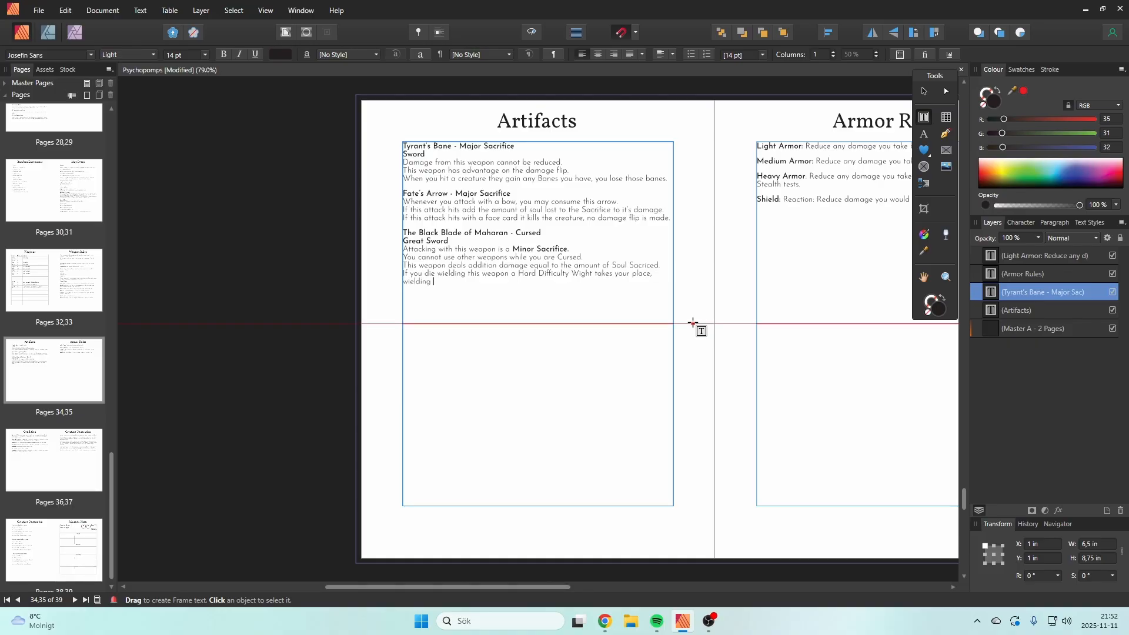
text(he)
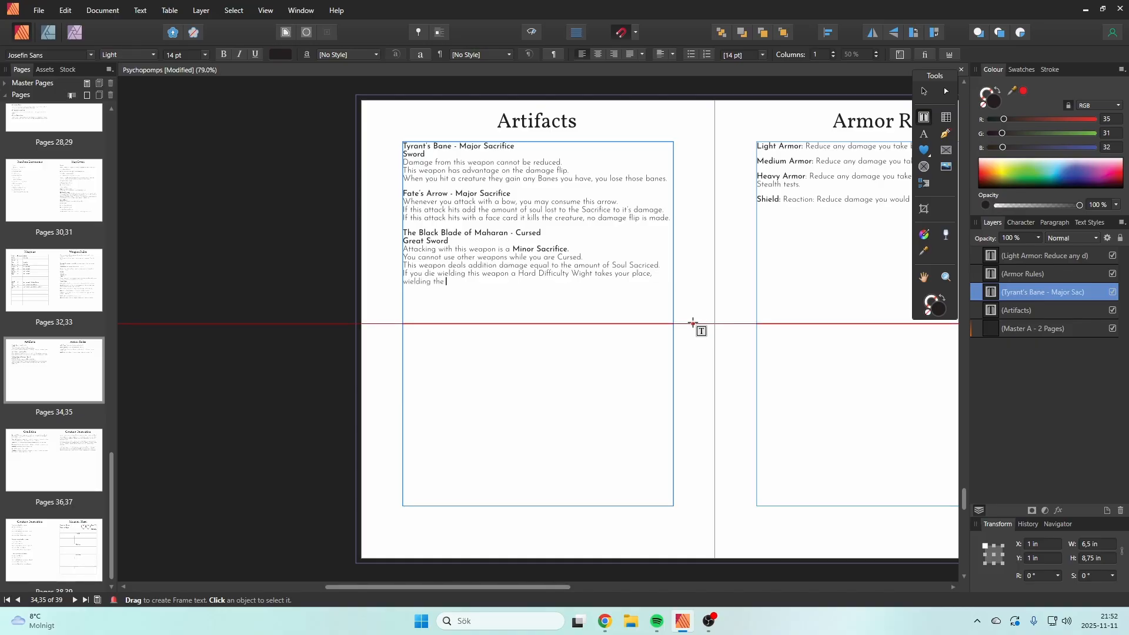
key(BackSpace)
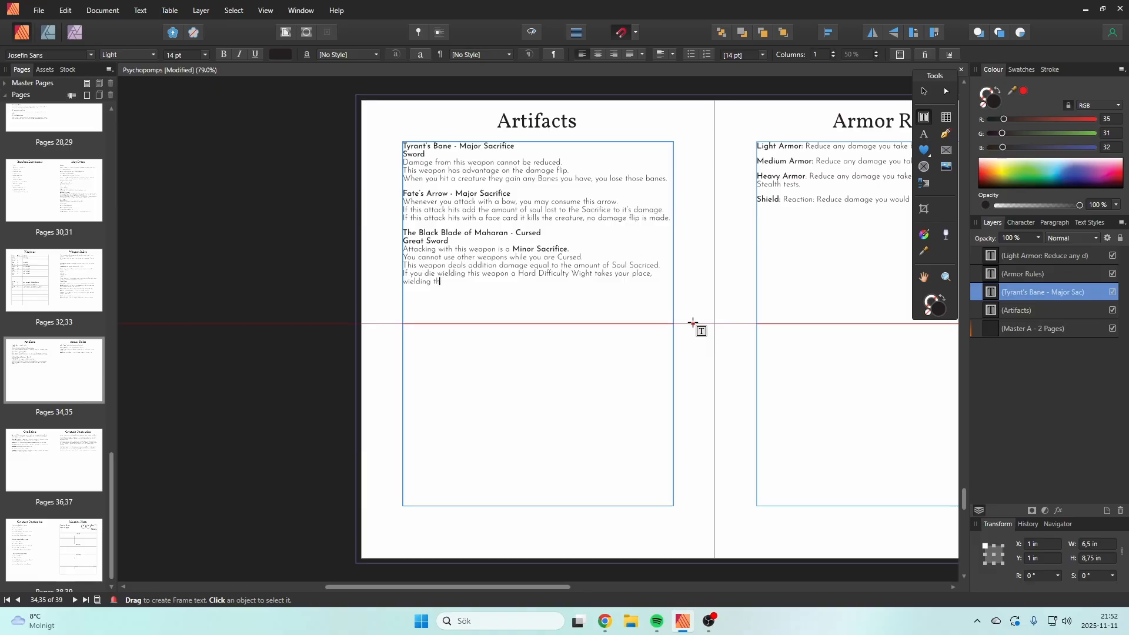
text(is weapon.)
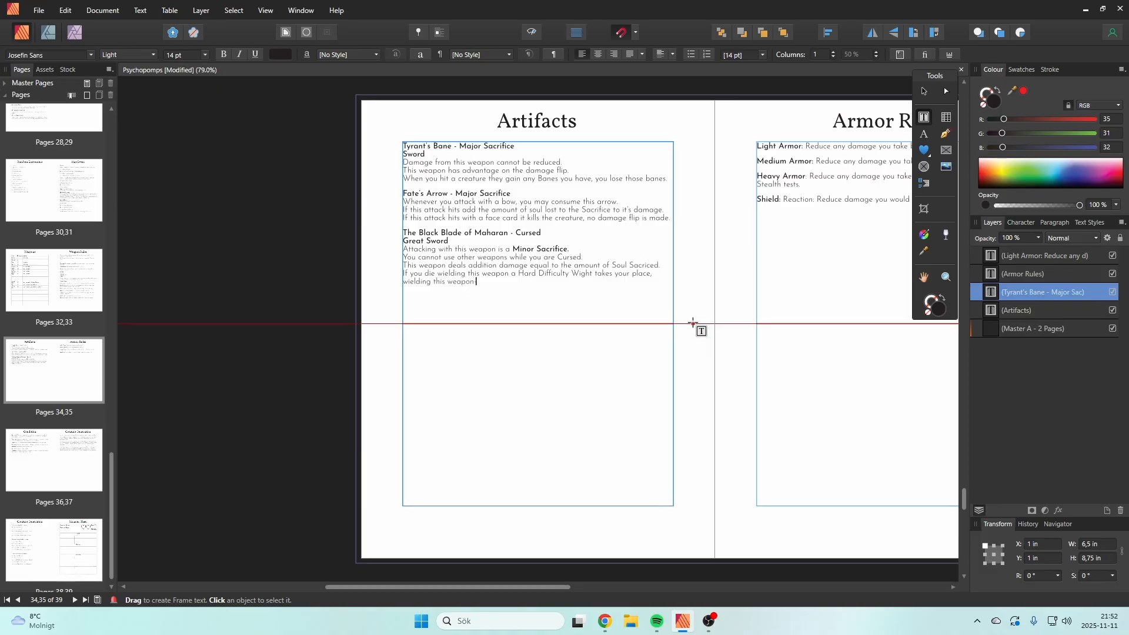
key(Escape)
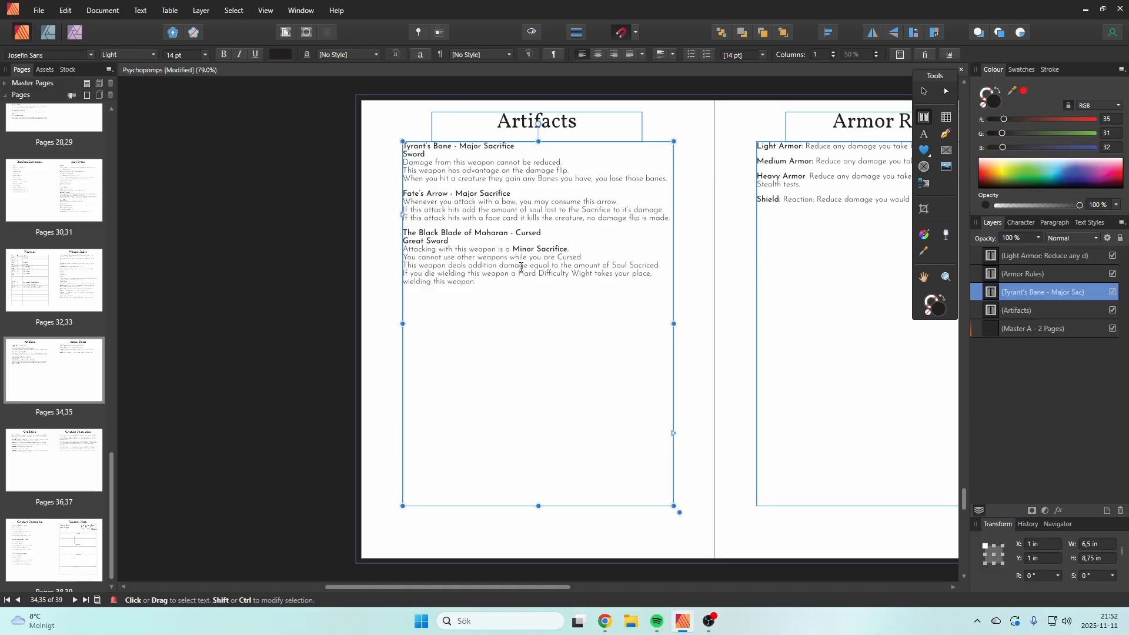
Step: Above the Soul Sacriced damage rule, insert the line "When this hits deal one card of additional necrotic damage to the target,"
click(404, 265)
key(Return)
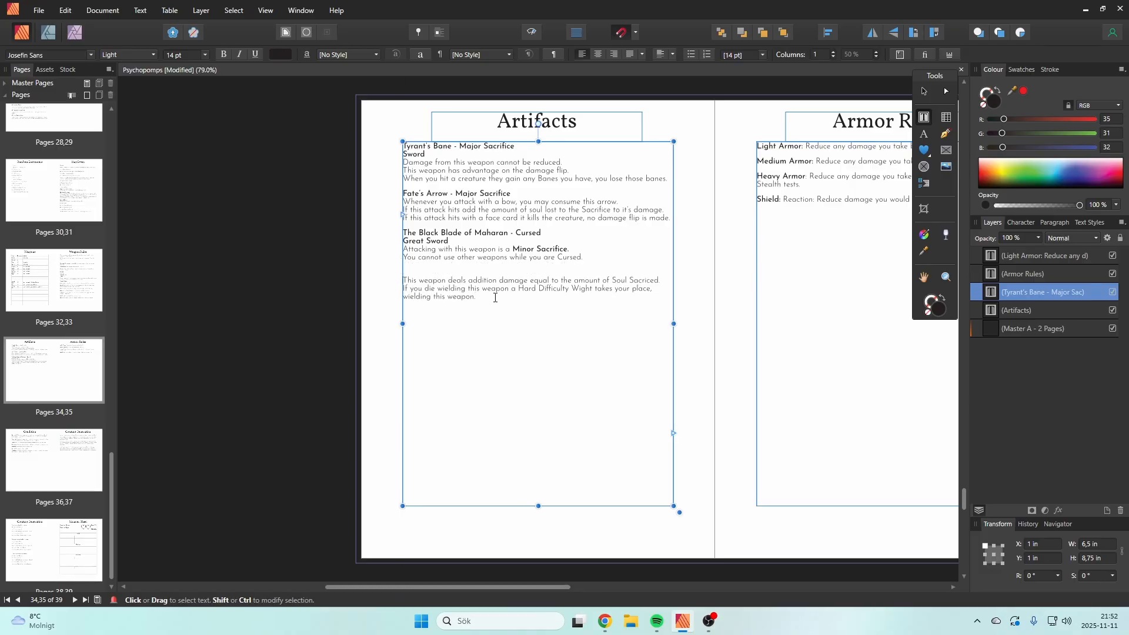
click(470, 272)
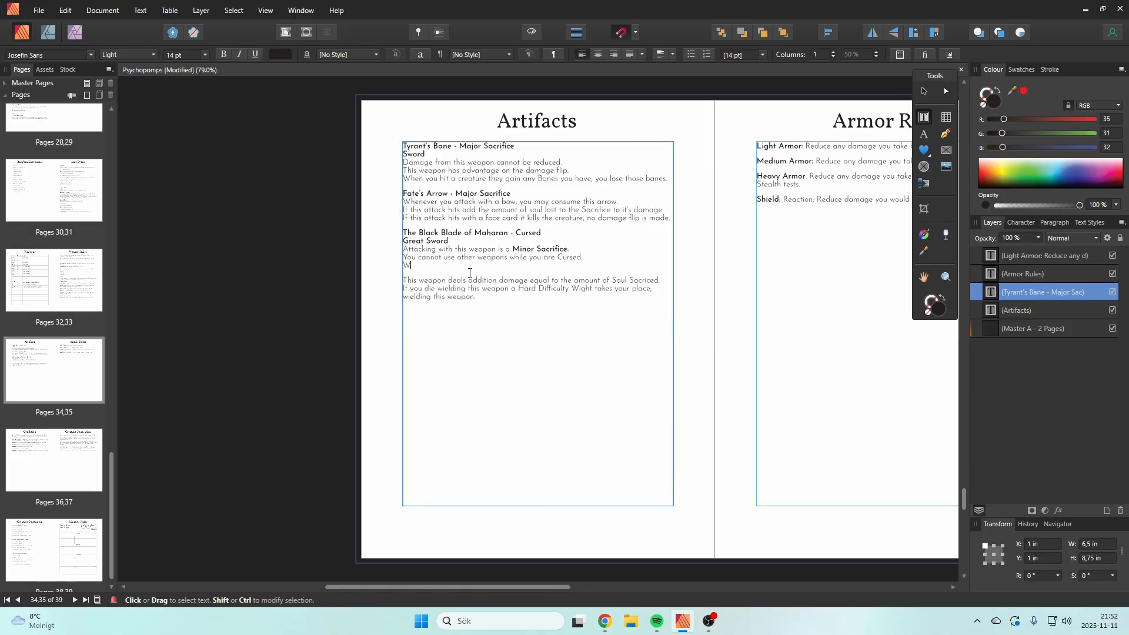
text(When this hits deal one card)
text( d)
key(BackSpace)
key(BackSpace)
key(BackSpace)
key(BackSpace)
key(BackSpace)
key(BackSpace)
text(d of additional necrotic damage to the target,)
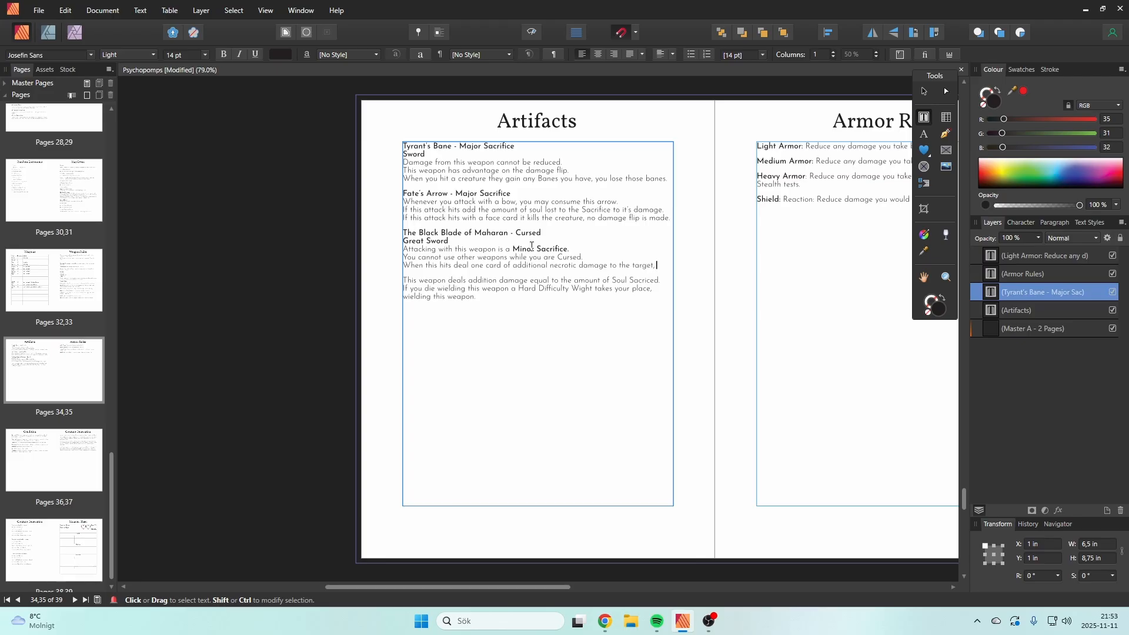
text( when you miss)
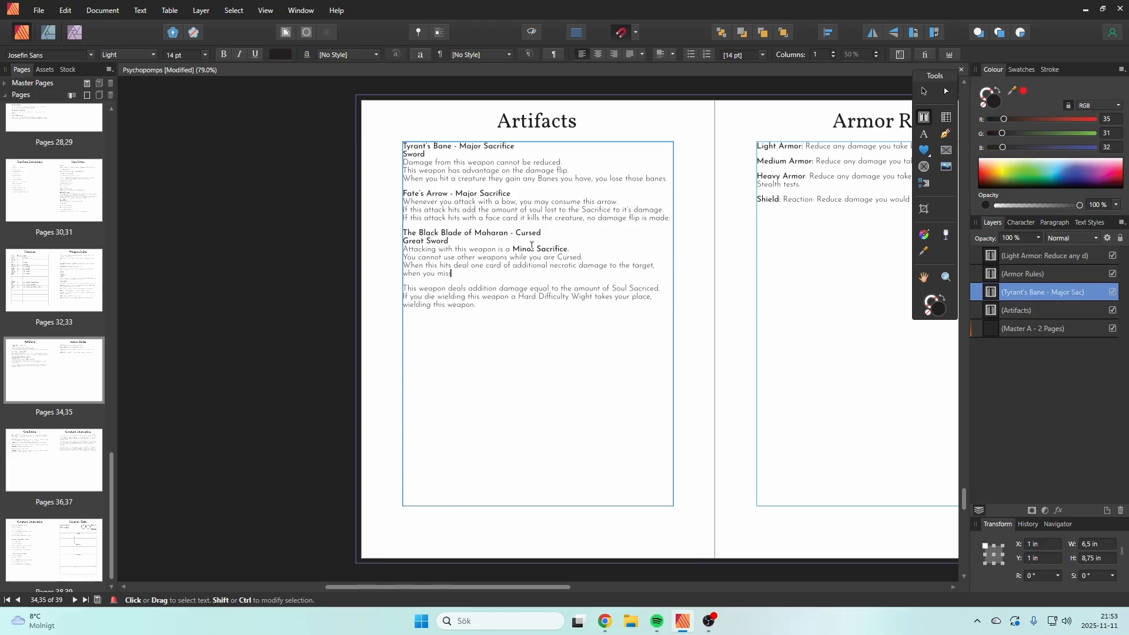
Step: Try adding a "when you miss" clause to the necrotic damage rule, but remove it and end the sentence with a period after "target"
key(BackSpace)
key(BackSpace)
key(BackSpace)
key(BackSpace)
key(BackSpace)
key(BackSpace)
key(BackSpace)
key(BackSpace)
text(you miss deal)
key(BackSpace)
key(BackSpace)
key(BackSpace)
key(BackSpace)
key(BackSpace)
key(BackSpace)
key(BackSpace)
key(BackSpace)
key(BackSpace)
key(BackSpace)
key(BackSpace)
key(BackSpace)
key(BackSpace)
key(BackSpace)
key(BackSpace)
key(BackSpace)
key(BackSpace)
key(BackSpace)
key(BackSpace)
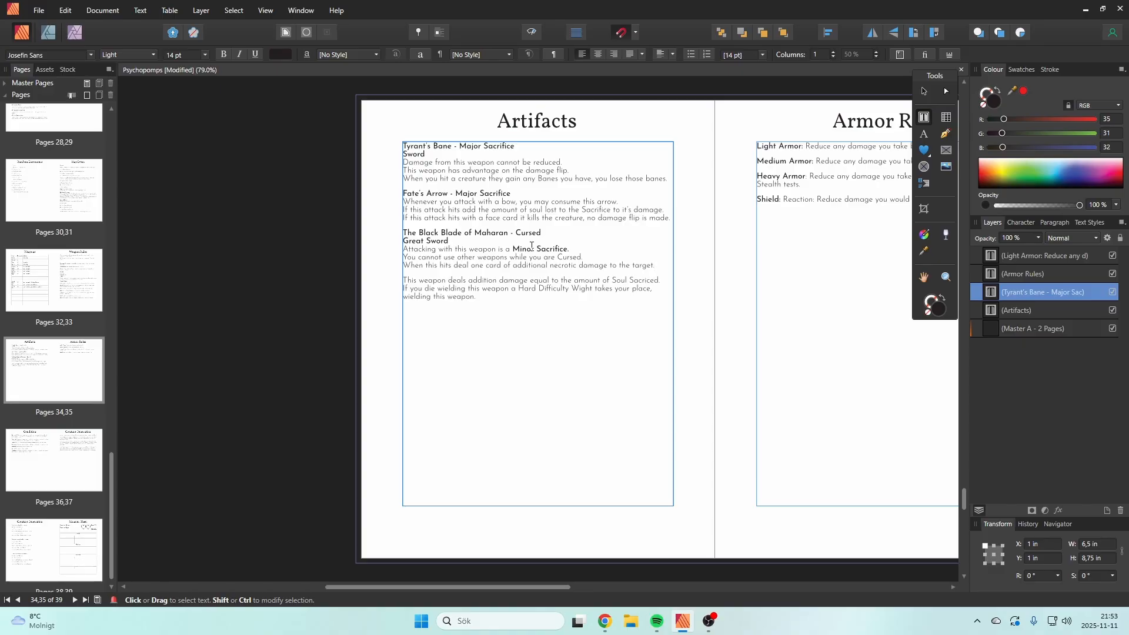
key(Escape)
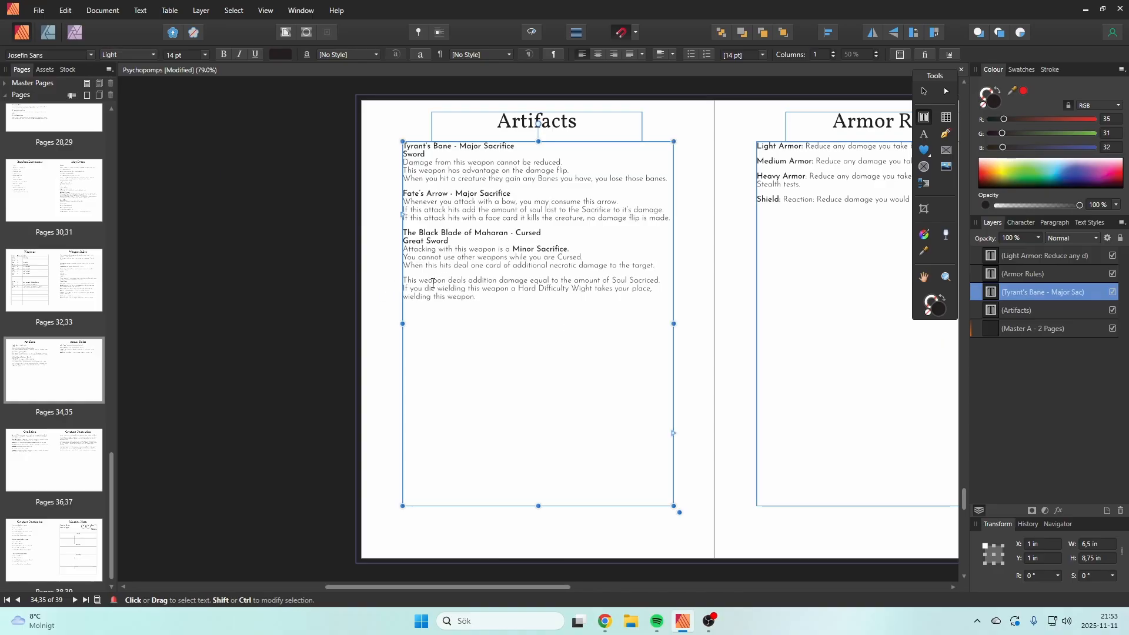
Step: Close the gap above the "This weapon deals addition damage" rule and insert a blank line before the "If you die" rule
click(406, 284)
key(BackSpace)
key(BackSpace)
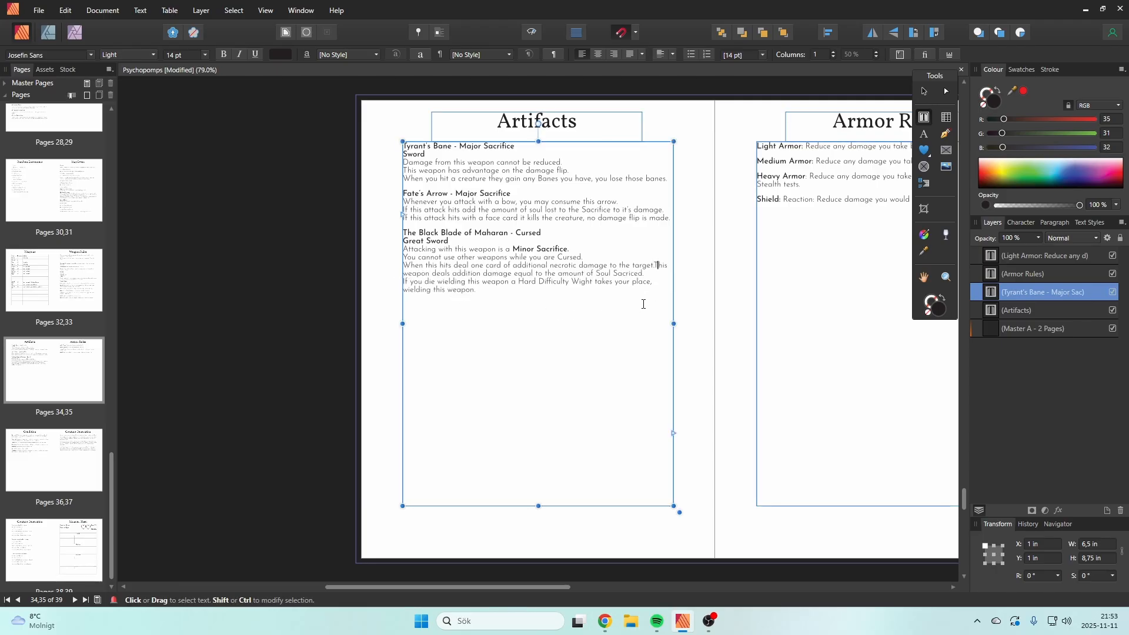
key(Return)
key(End)
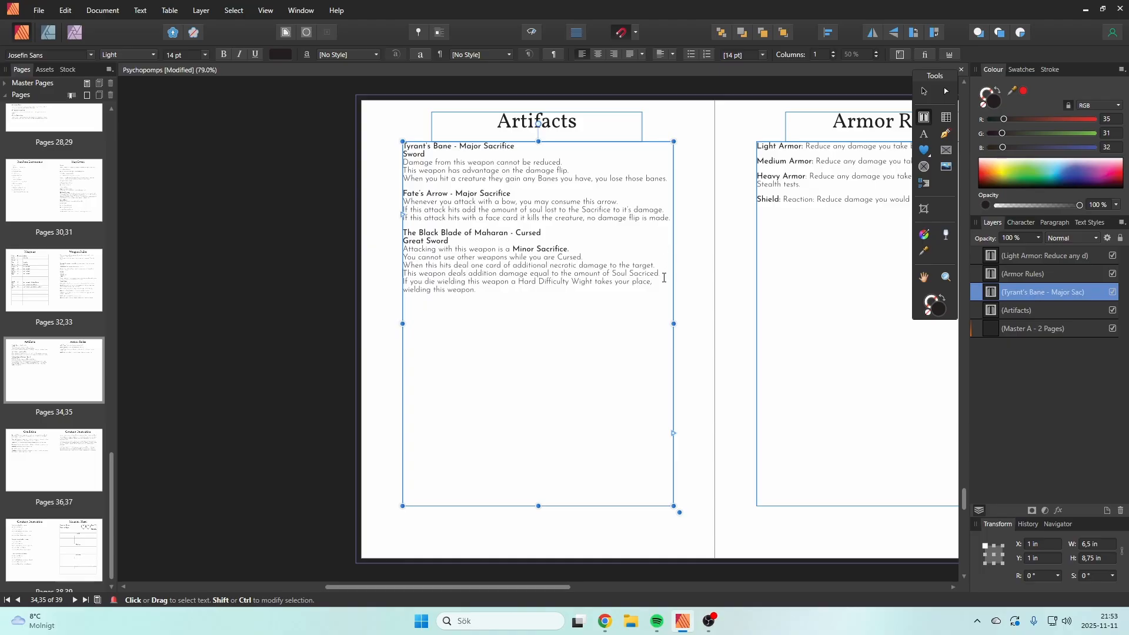
key(Return)
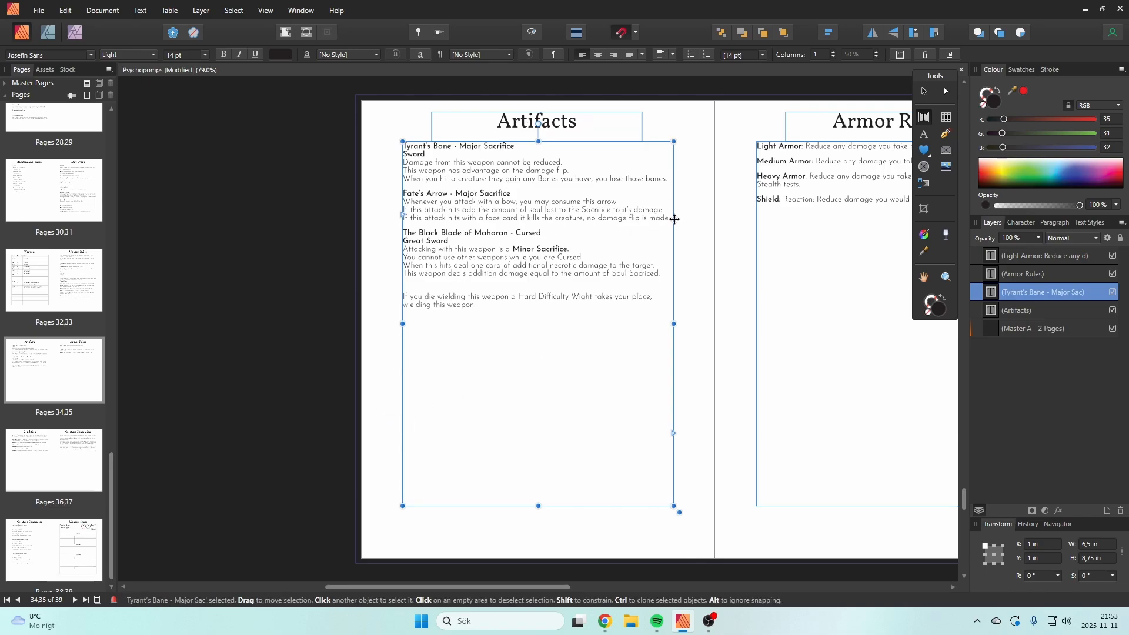
Step: Copy the whole Fate's Arrow entry and paste it below the Black Blade entry
drag(671, 219, 387, 191)
key(ctrl+c)
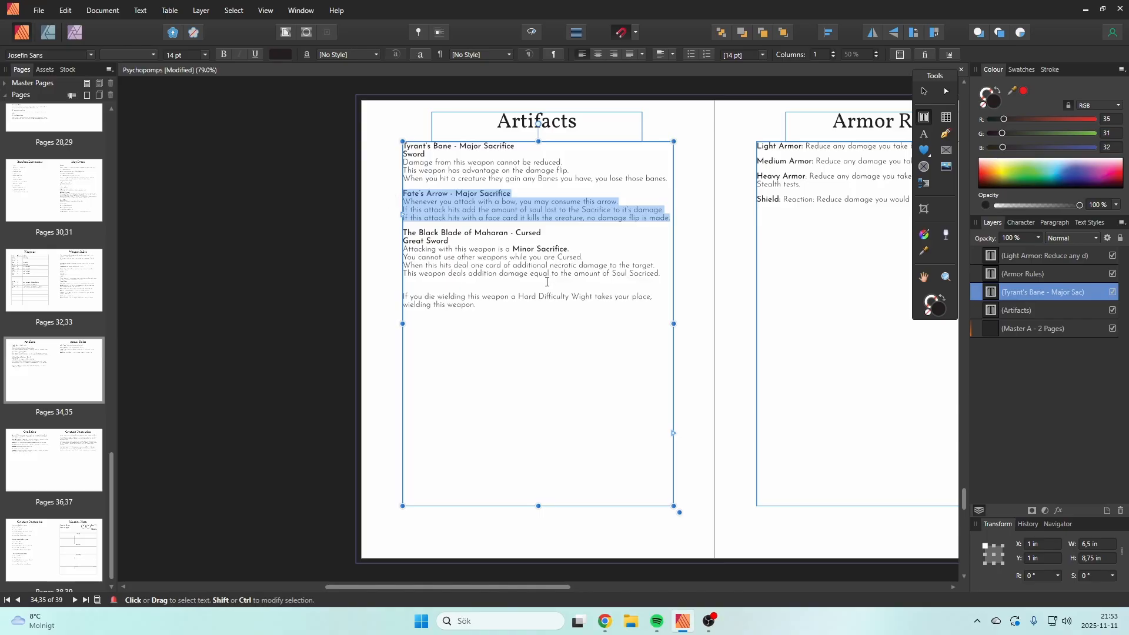
click(551, 333)
key(ctrl+v)
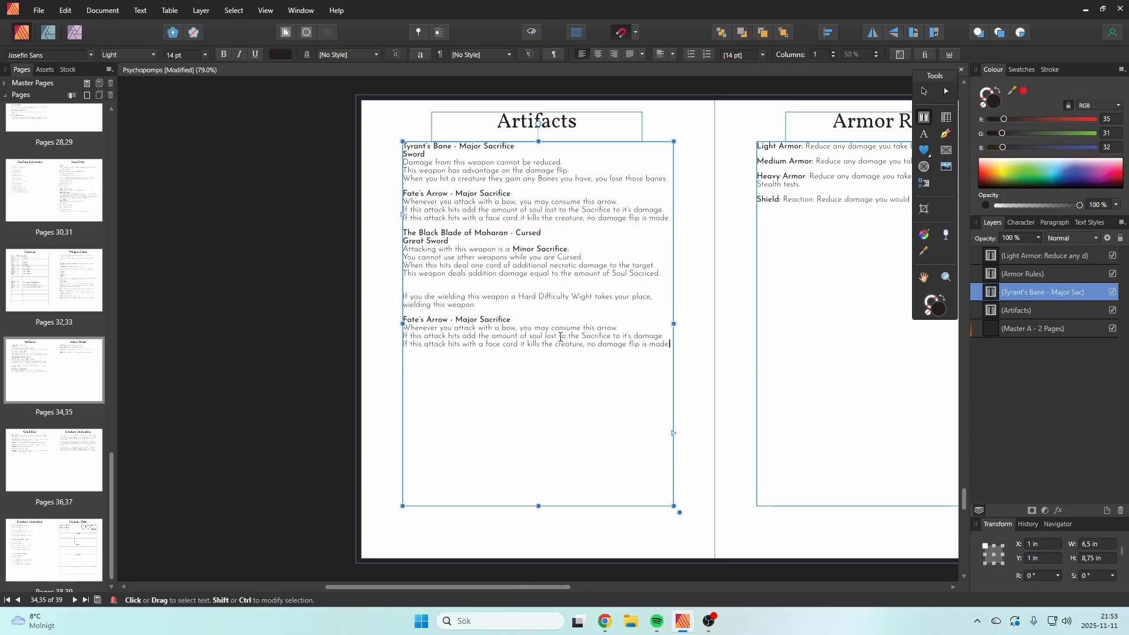
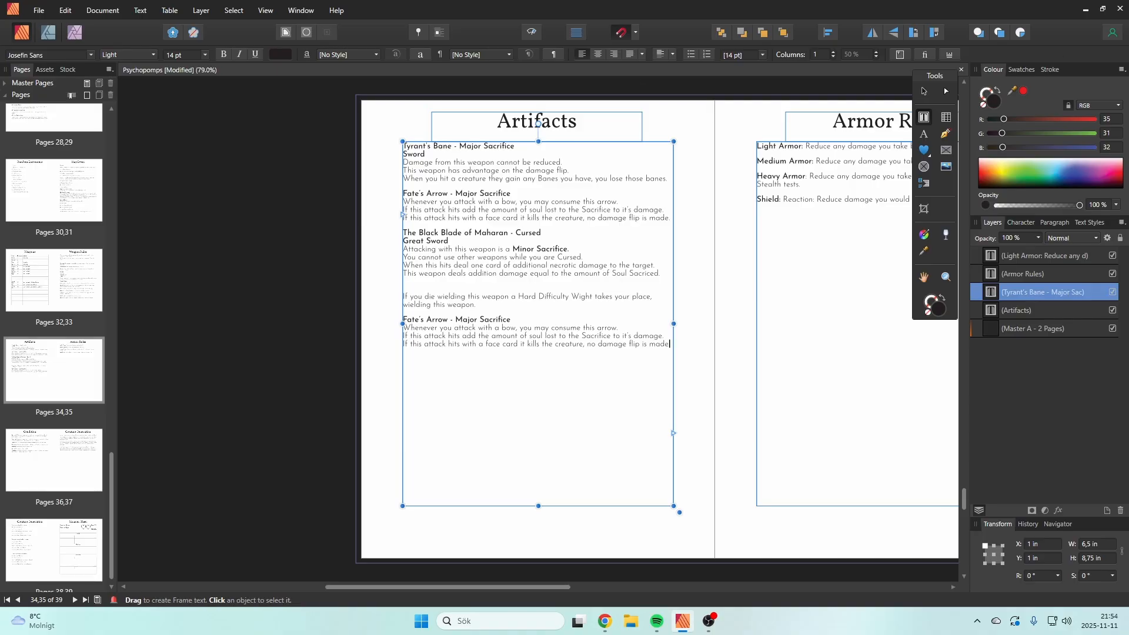
Step: Rename the pasted Fate's Arrow heading below the Black Blade entry to "The Dark Tome"
key(alt+Tab)
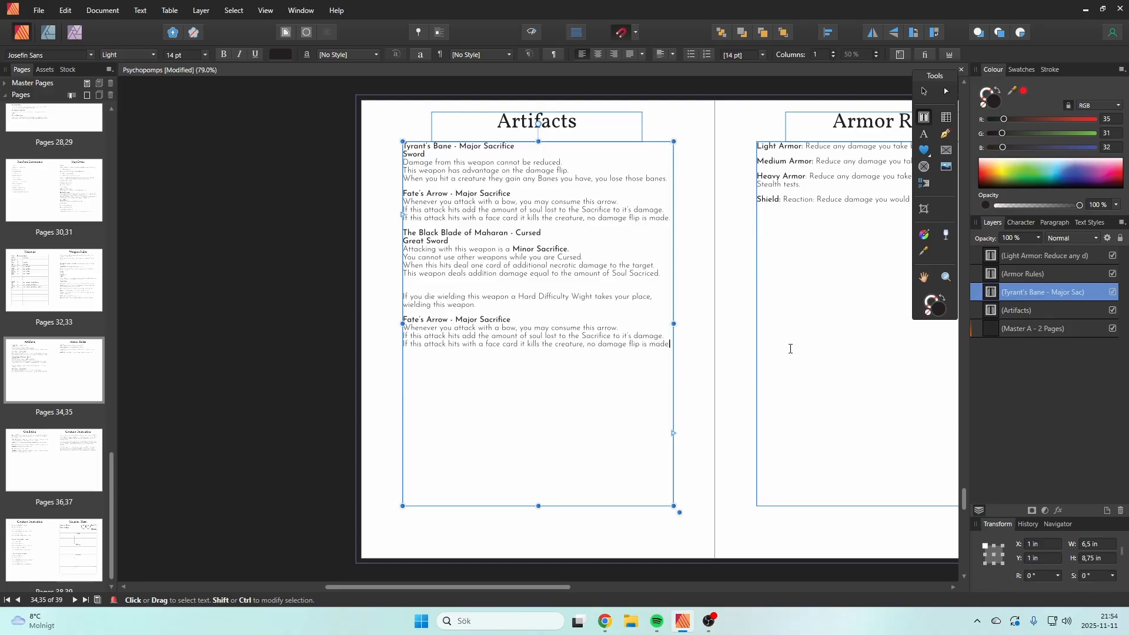
key(Return)
drag(672, 344, 404, 319)
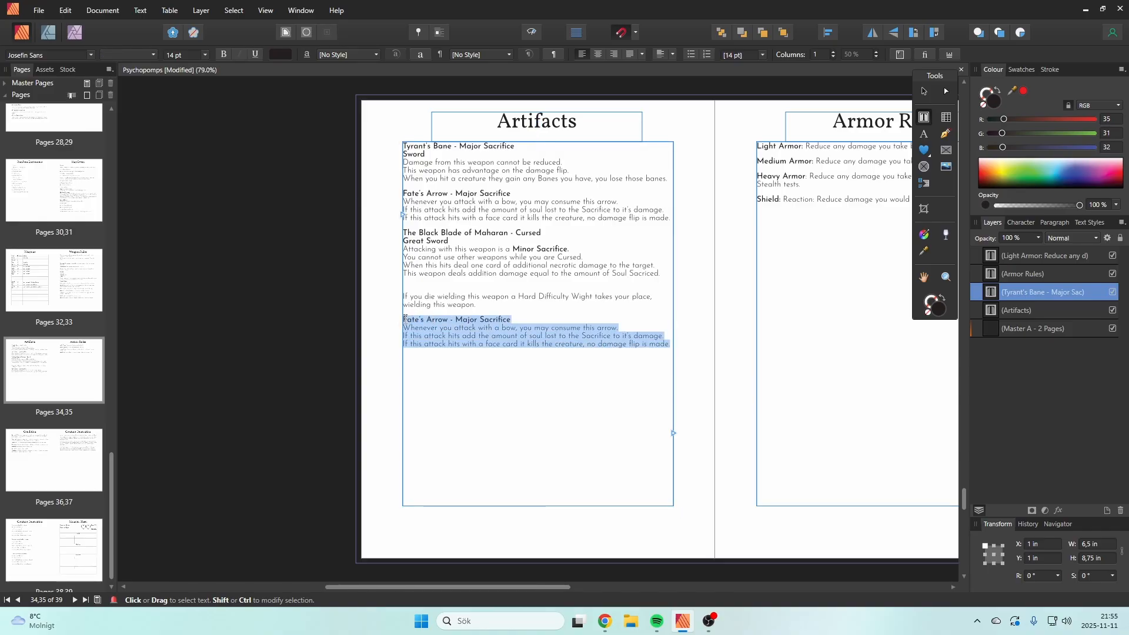
click(672, 345)
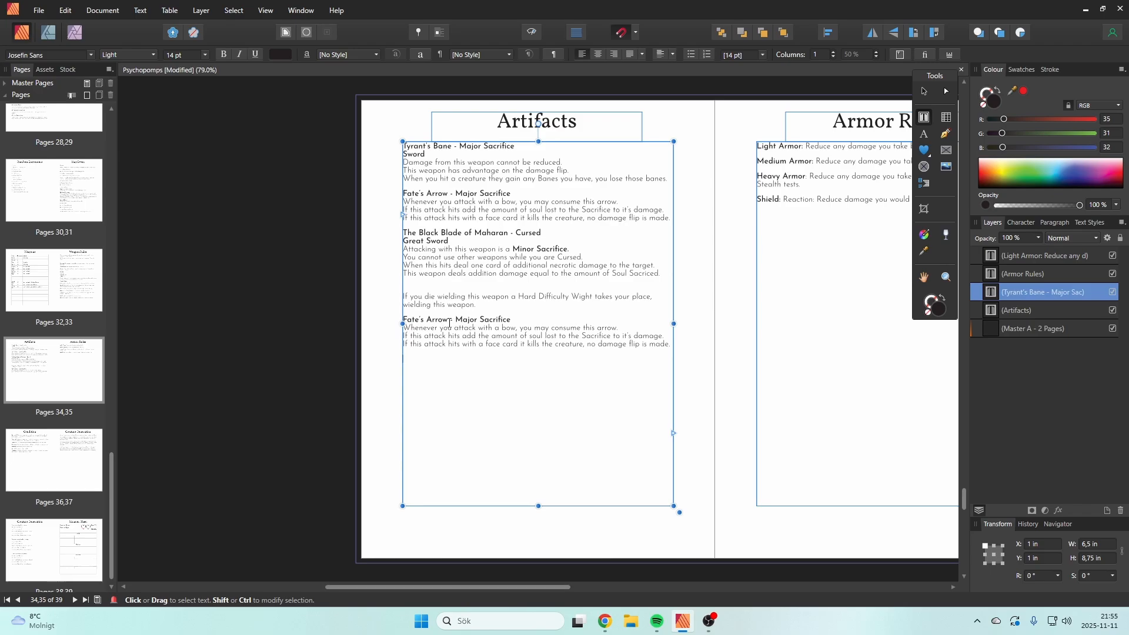
drag(448, 320, 393, 321)
text(The Dark)
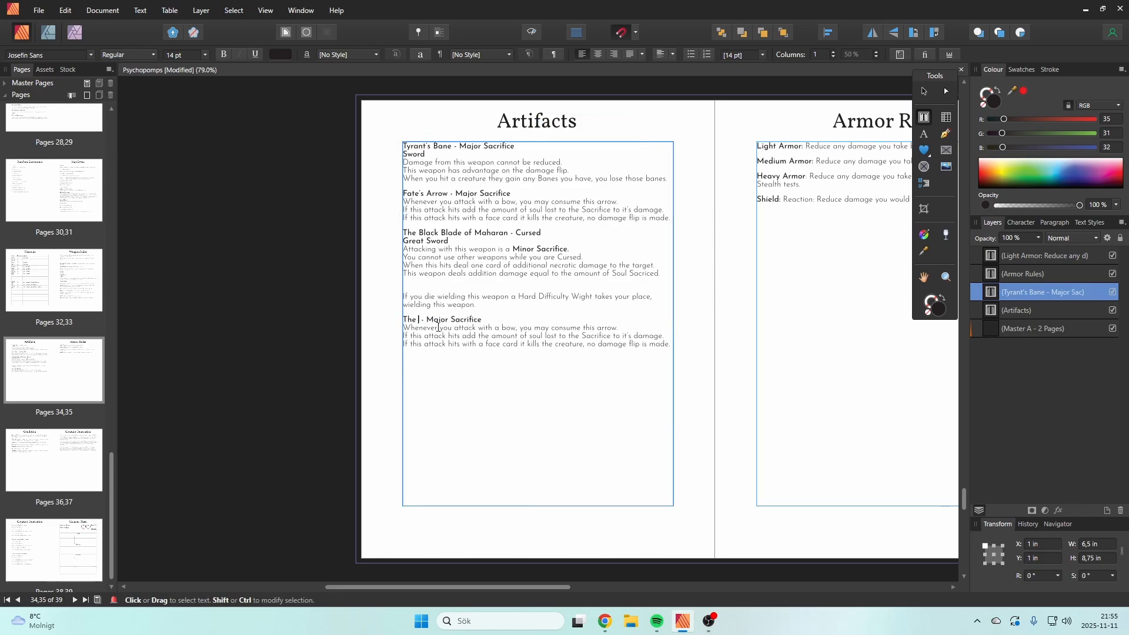
text( Tome)
Step: Try "Cursed" in place of "Major Sacrifice" in The Dark Tome heading, but clear it and leave nothing after the dash
key(Escape)
drag(530, 320, 466, 321)
key(BackSpace)
text(C)
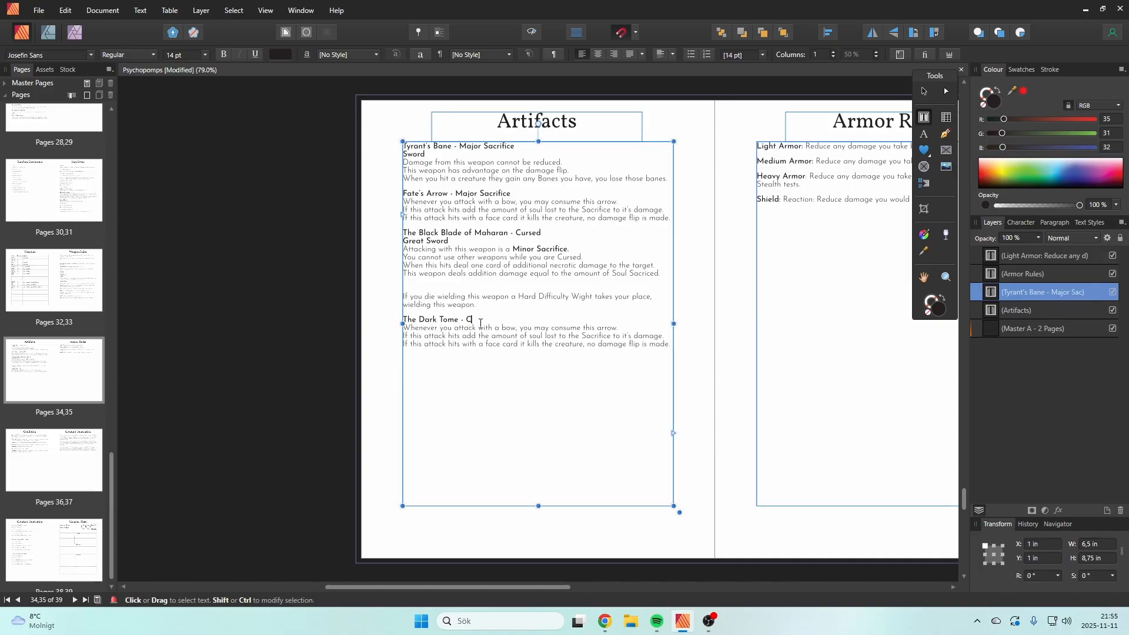
text(ursed)
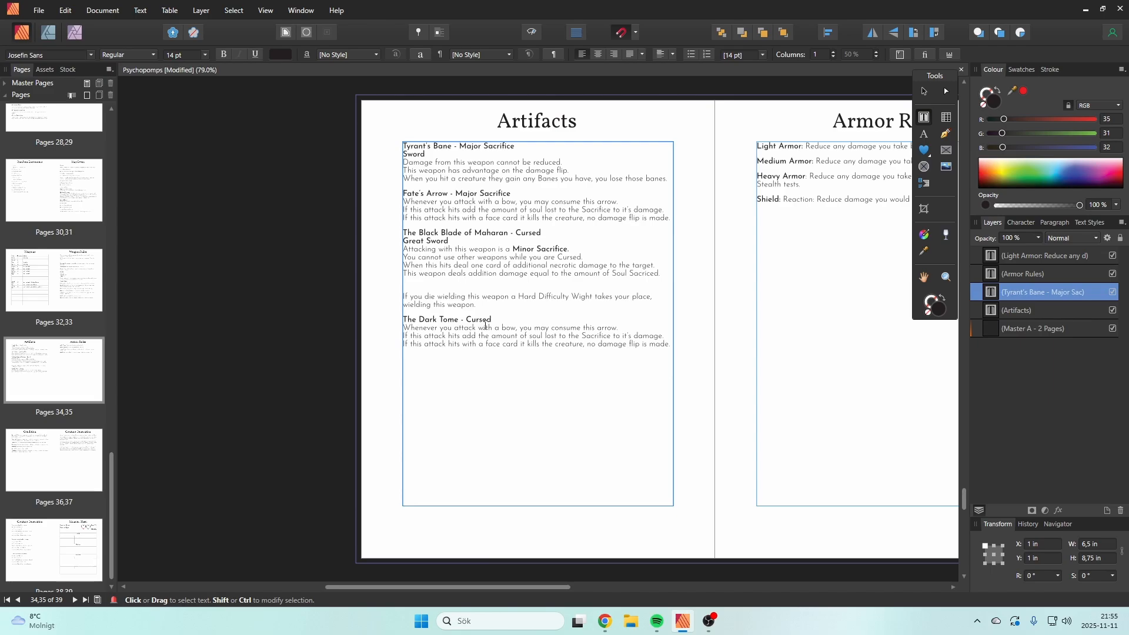
key(Escape)
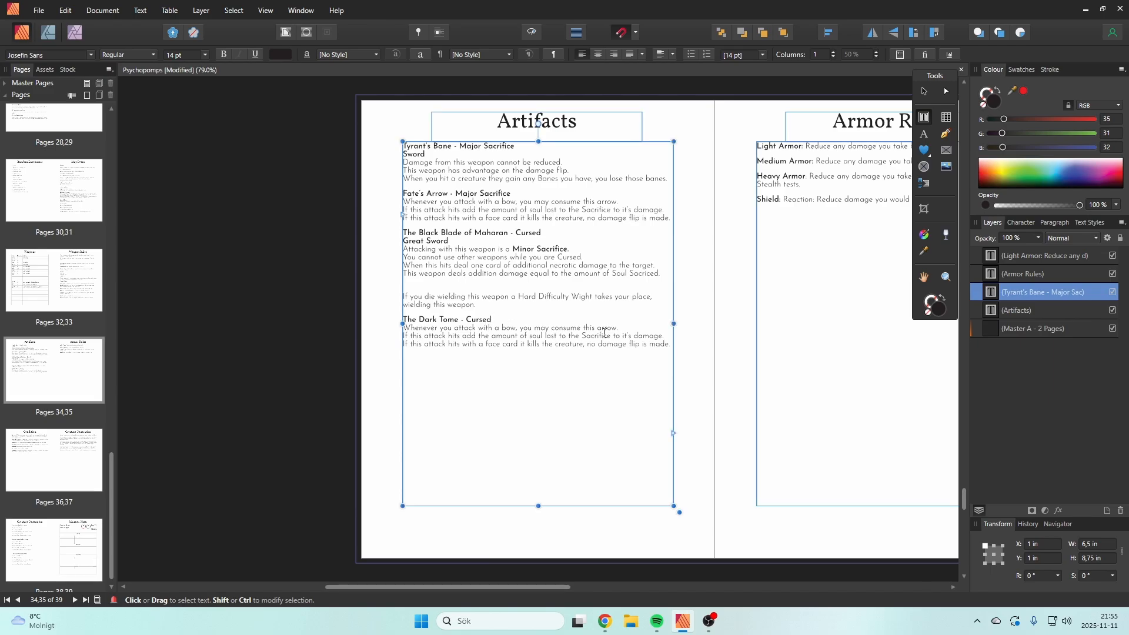
drag(670, 346, 400, 331)
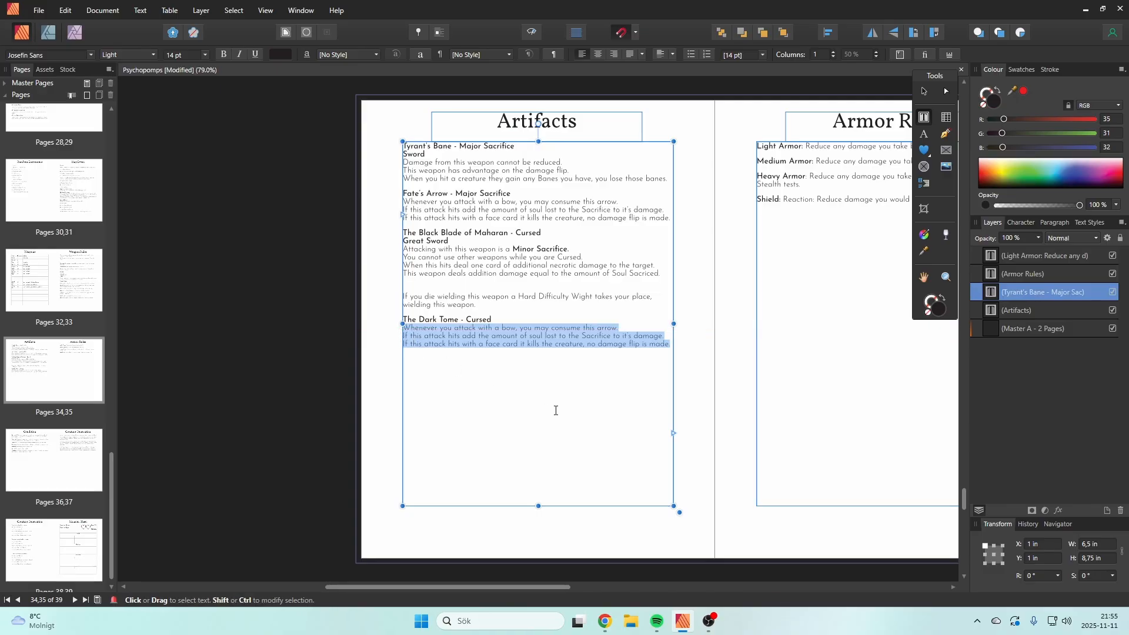
drag(498, 318, 465, 325)
key(BackSpace)
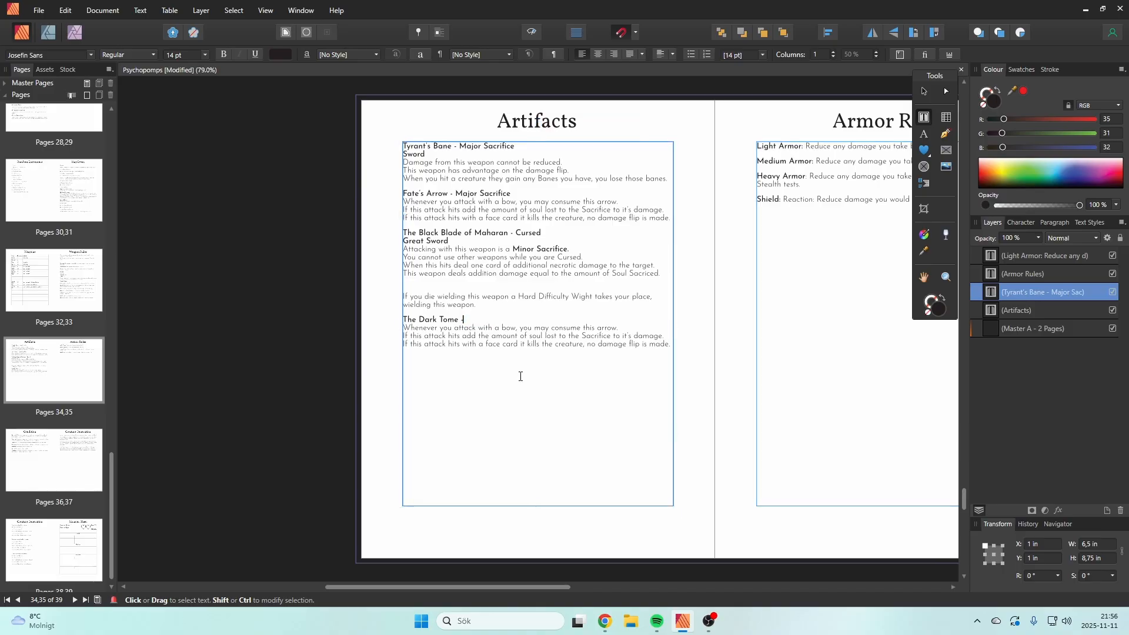
Step: Replace The Dark Tome's copied rules text with "Whenever you rest you may read from the tome, doing to is a Minor Sacrifice"
drag(671, 345, 403, 327)
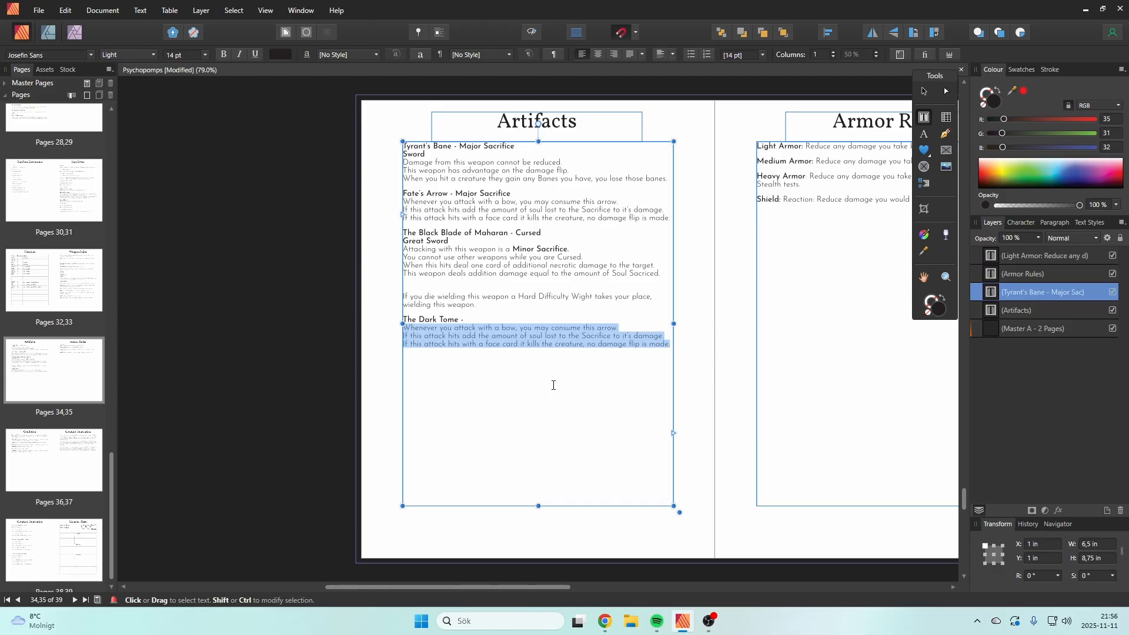
text(Whenever)
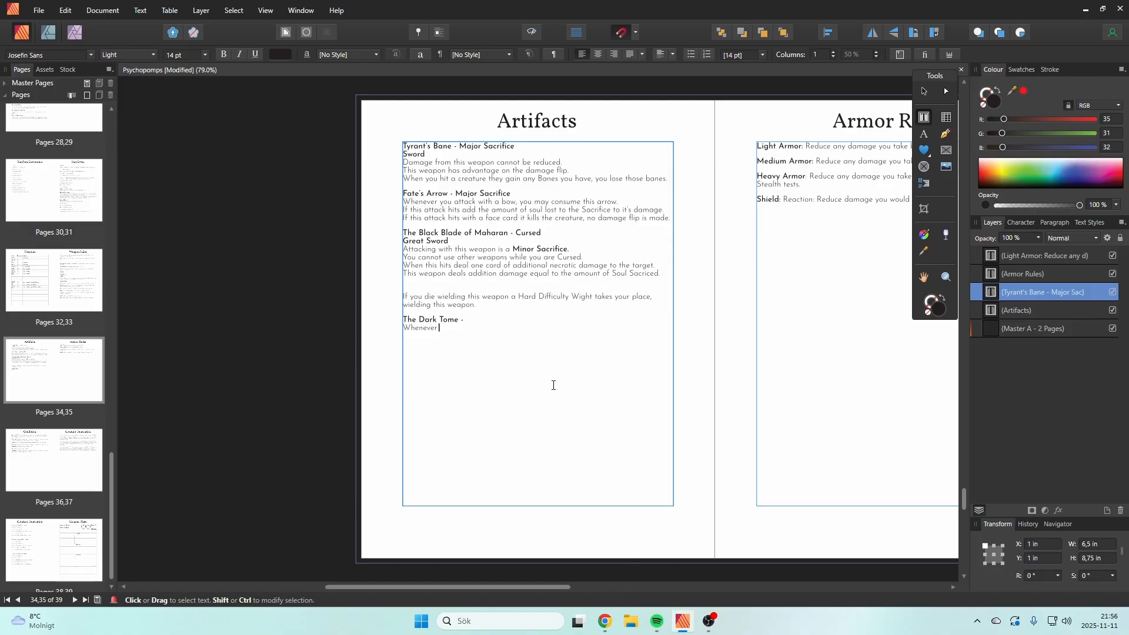
text( you rest you may read from the tome, doing to is a Minor S)
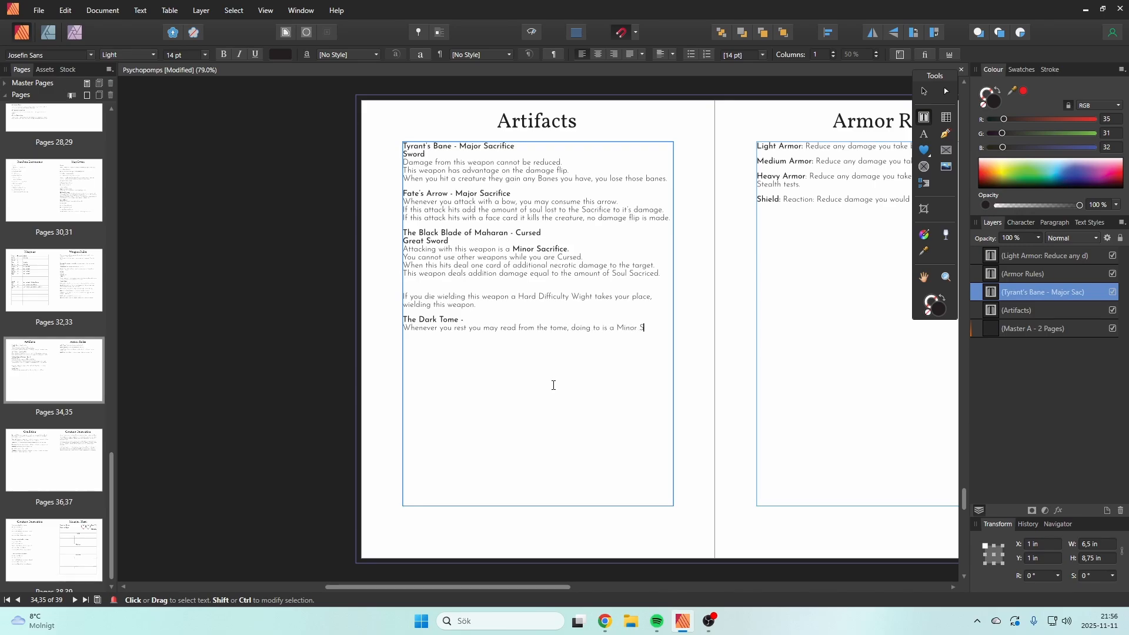
text(acrifice)
Step: Add the line "When you do so add a counter to this item" below the reading rule
key(Return)
text(When you do so ad)
key(BackSpace)
key(BackSpace)
text(add a counter to this item)
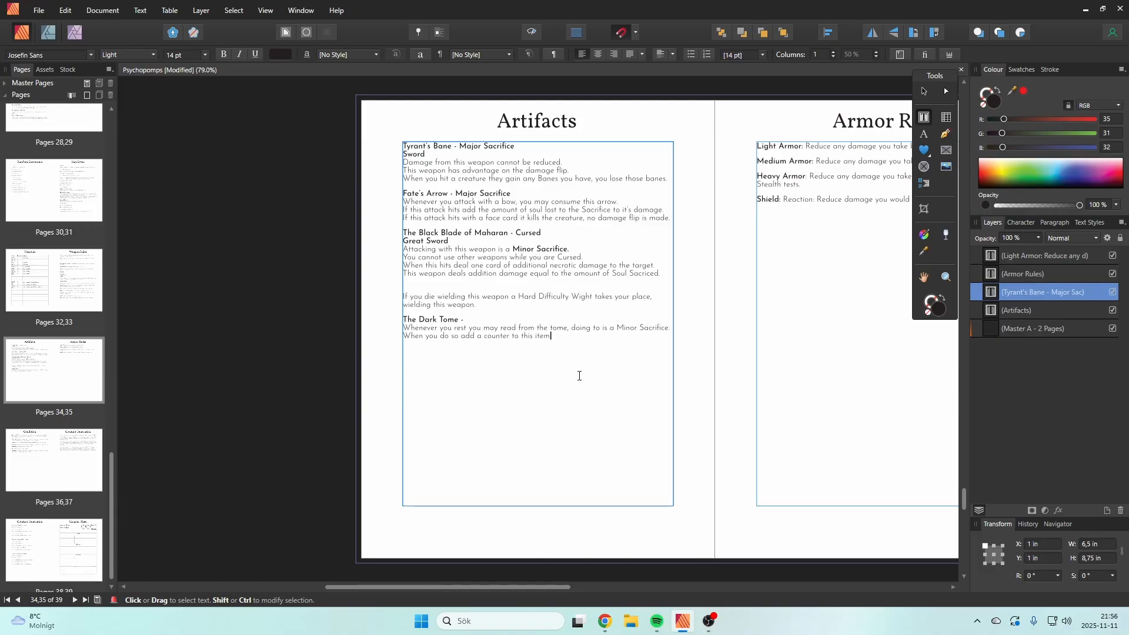
text(.)
Step: Complete The Dark Tome heading with "Cursed" after the dash
click(488, 320)
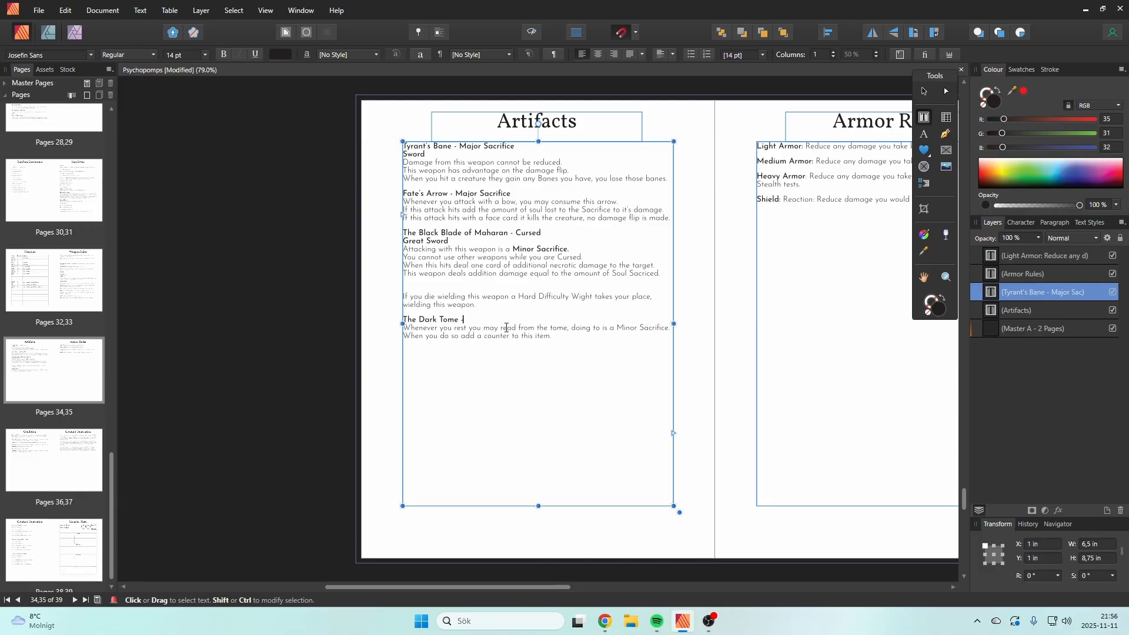
text(Cursed)
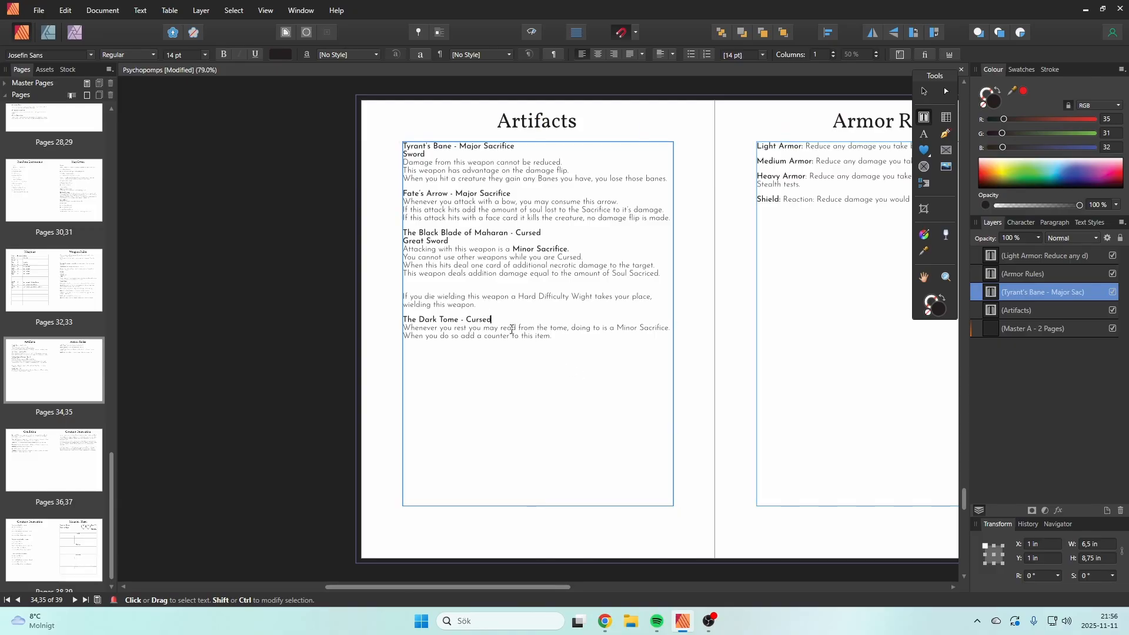
key(Escape)
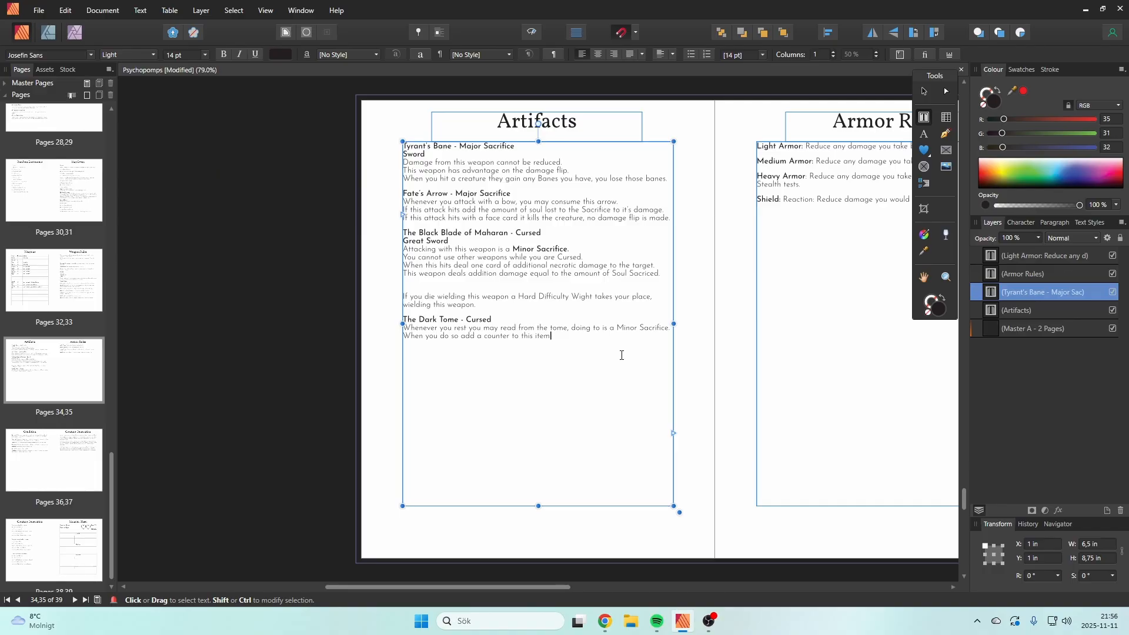
Step: Start a line below the counter rule, trying "When you reach 12 counters you may" but keeping only "When"
text(.)
key(Return)
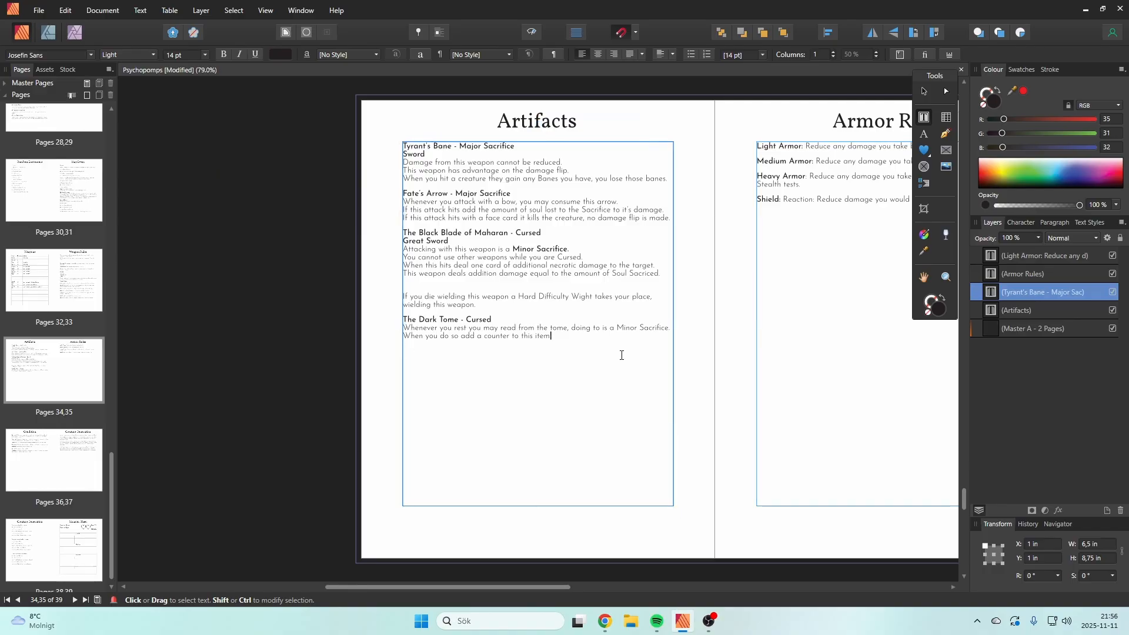
text(When you reach)
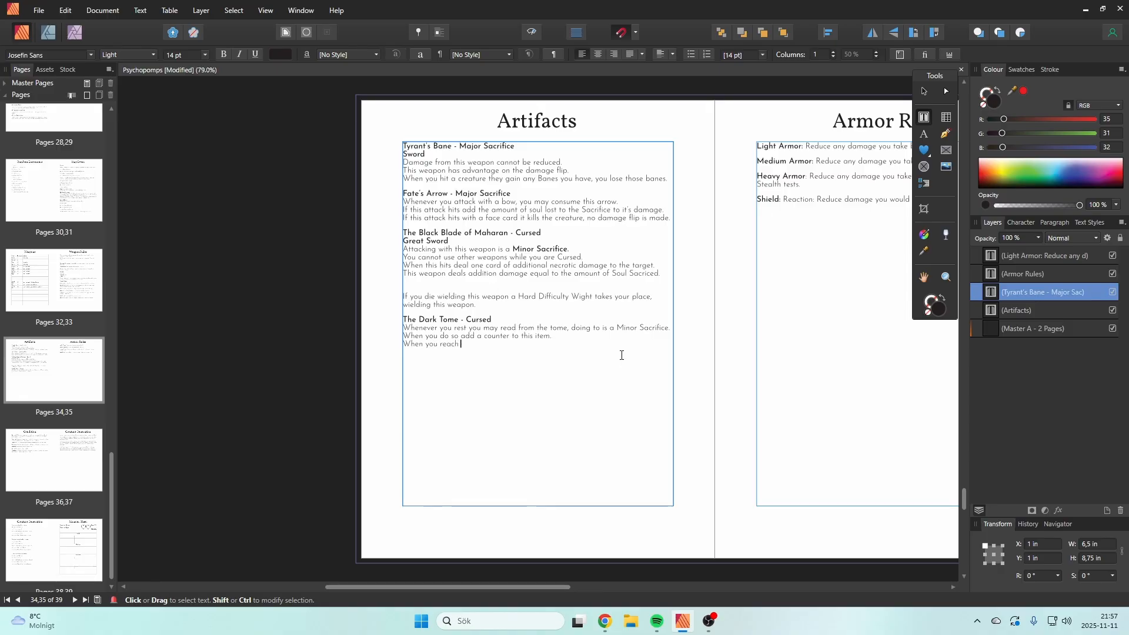
text( 12 counters you )
text(mo)
text(y)
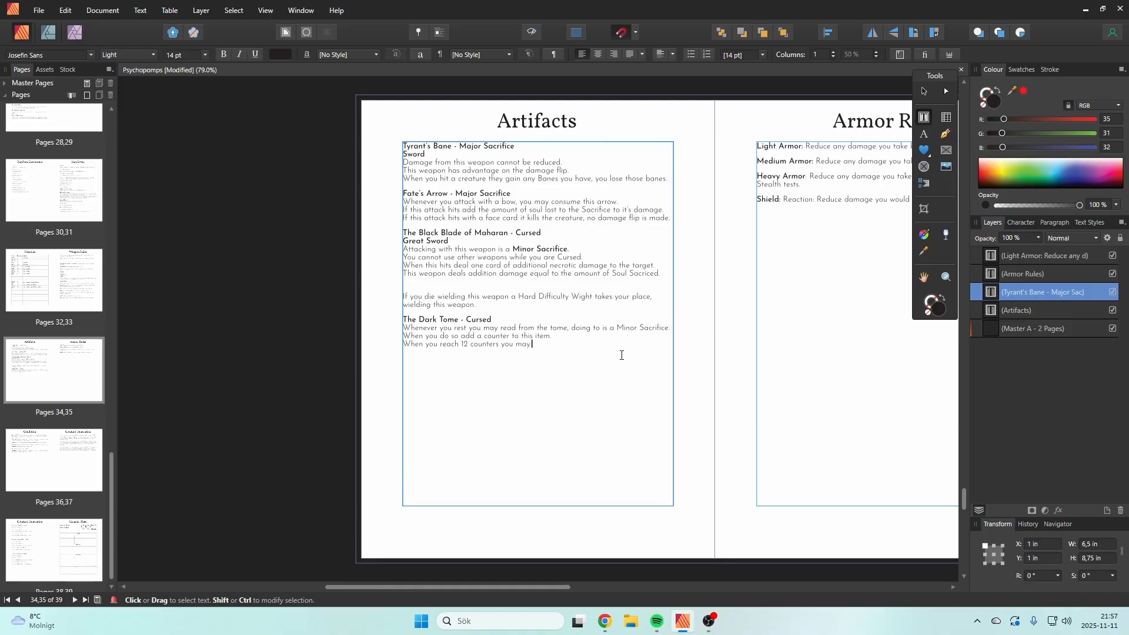
key(BackSpace)
key(BackSpace)
key(BackSpace)
key(BackSpace)
key(BackSpace)
key(BackSpace)
key(BackSpace)
key(BackSpace)
key(BackSpace)
key(BackSpace)
key(BackSpace)
key(BackSpace)
key(BackSpace)
key(BackSpace)
key(BackSpace)
key(BackSpace)
key(BackSpace)
key(BackSpace)
key(BackSpace)
key(BackSpace)
key(BackSpace)
key(BackSpace)
key(BackSpace)
key(BackSpace)
key(BackSpace)
key(BackSpace)
key(BackSpace)
key(BackSpace)
key(BackSpace)
Step: Complete the line as "When The Dark Tome has 12 counters you may make a Major Sacrifice."
text(The Dark Tome has 12 counters you may make a)
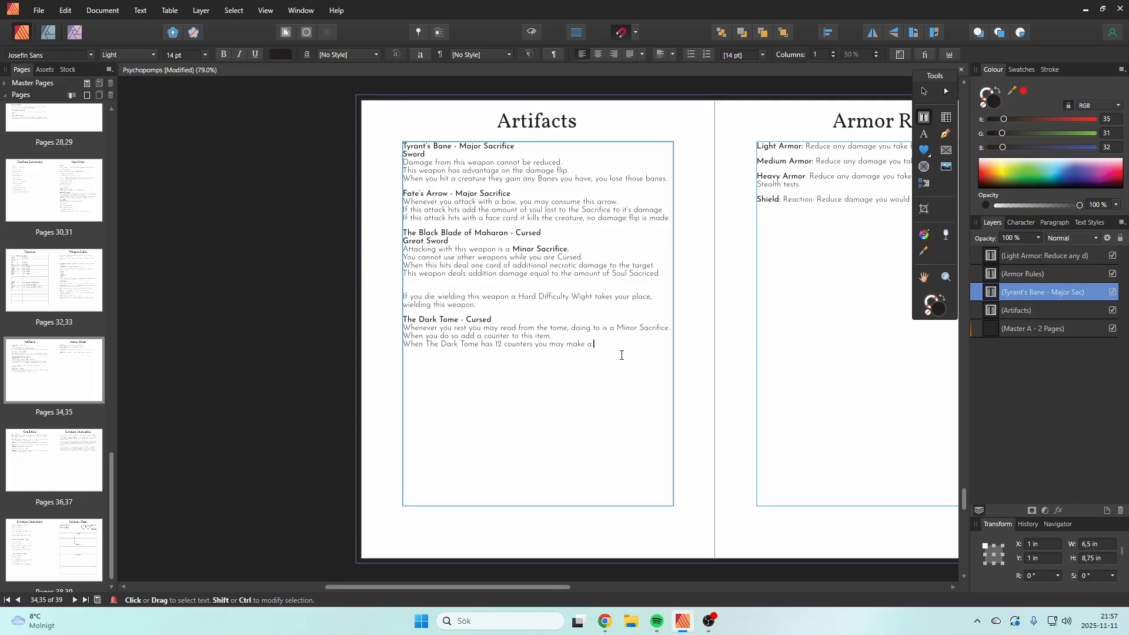
text( Major Sacr)
text(i)
text(fice. )
text(If you do so)
text( you learn eav)
Step: Add the rule "If you do so you learn every spell in the game." to The Dark Tome entry
key(BackSpace)
key(BackSpace)
text(very spell in the game.)
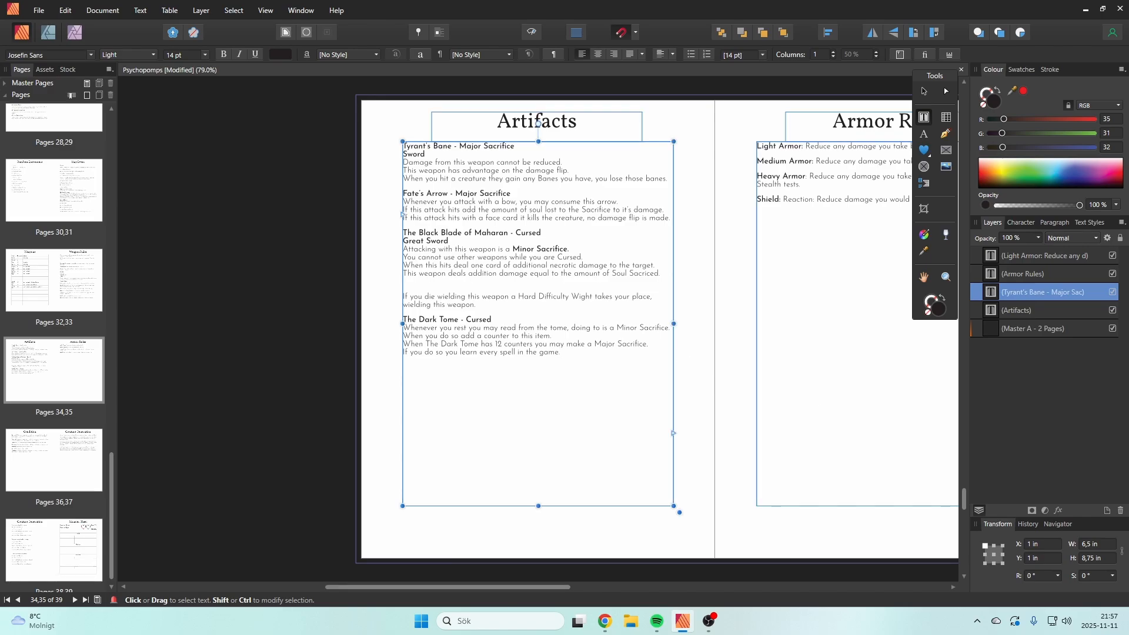
key(BackSpace)
key(BackSpace)
Step: Add the line "Advantage on Magick, Rituals and Runes." below the spell-learning rule
click(594, 358)
key(Return)
text(Adv)
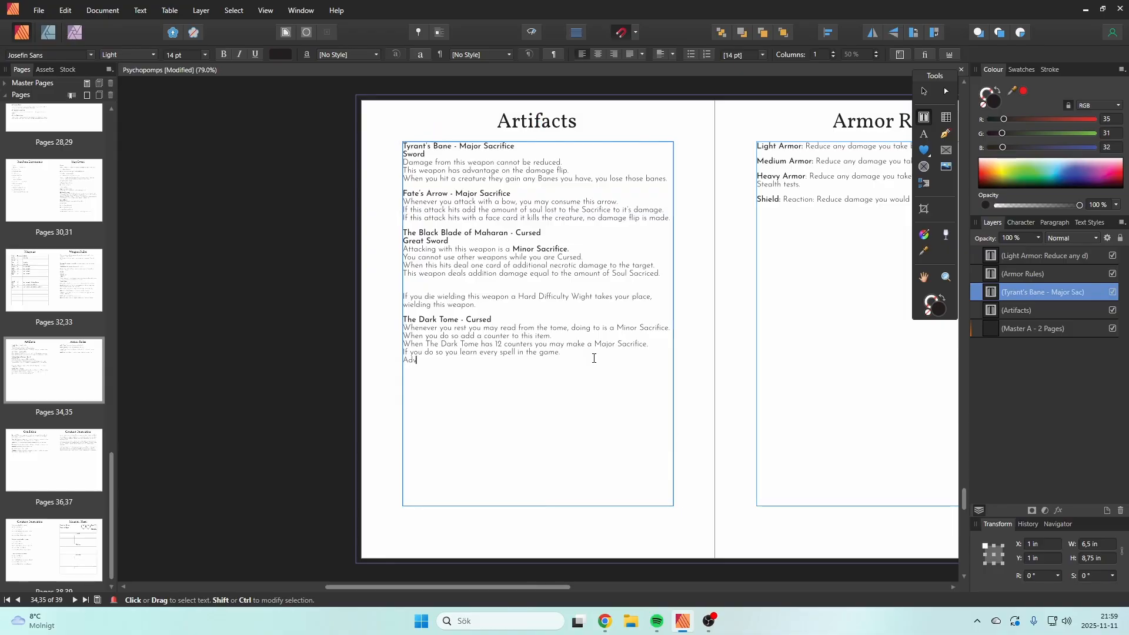
text(antage on Magick, Rituals and)
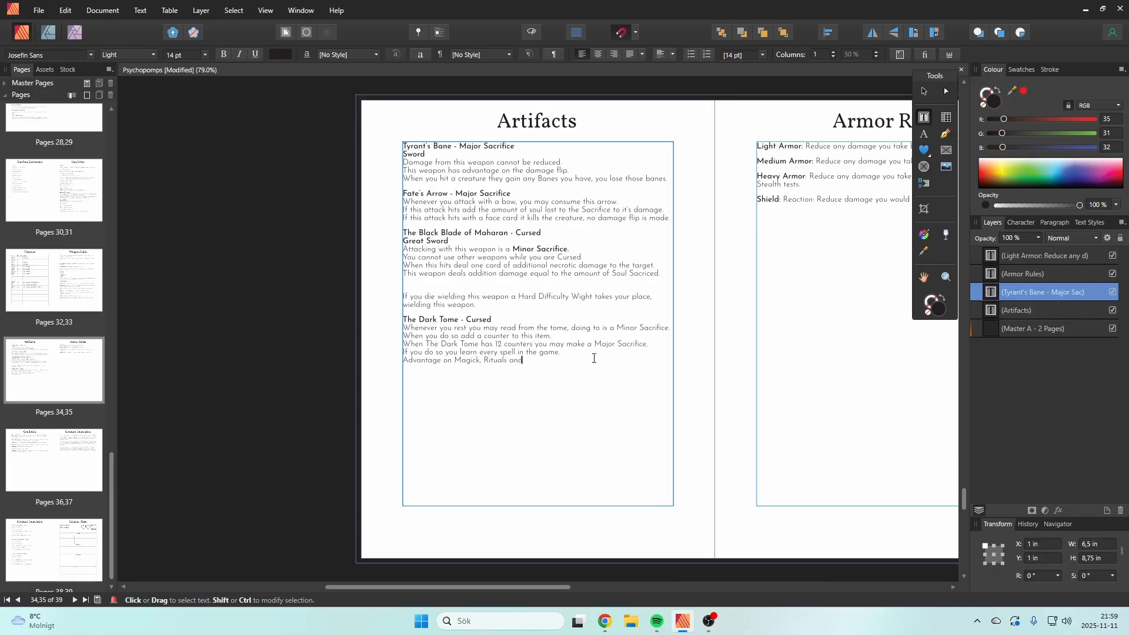
text( Runes)
text(.)
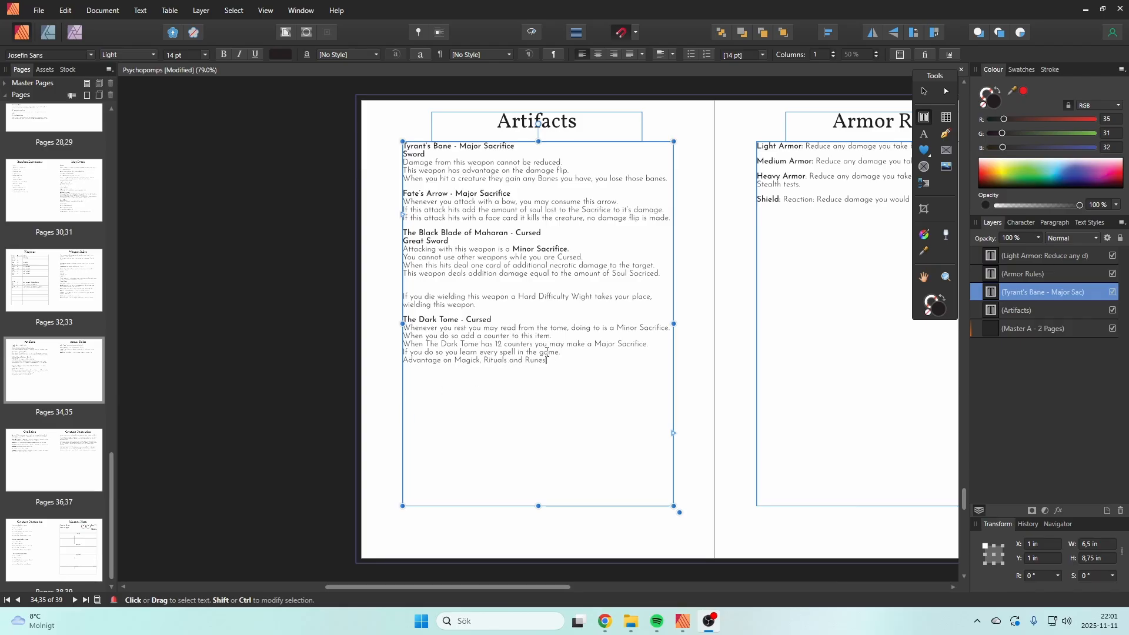
Step: Leave a blank line below the Advantage rule and begin a sentence with "If you lose The Dark Tome"
click(557, 358)
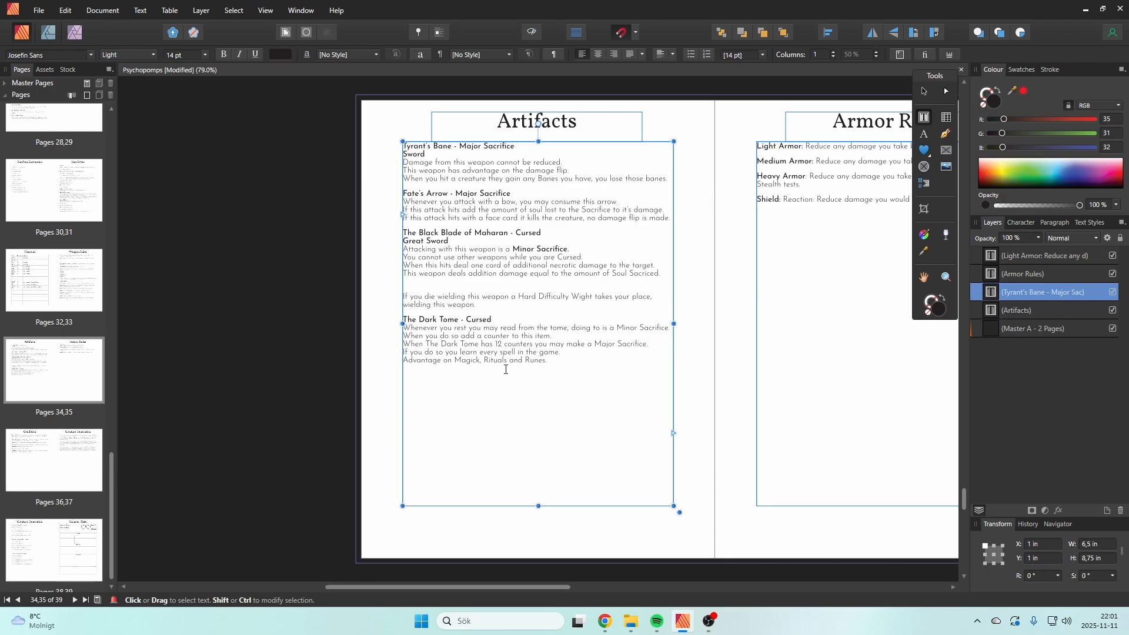
key(Return)
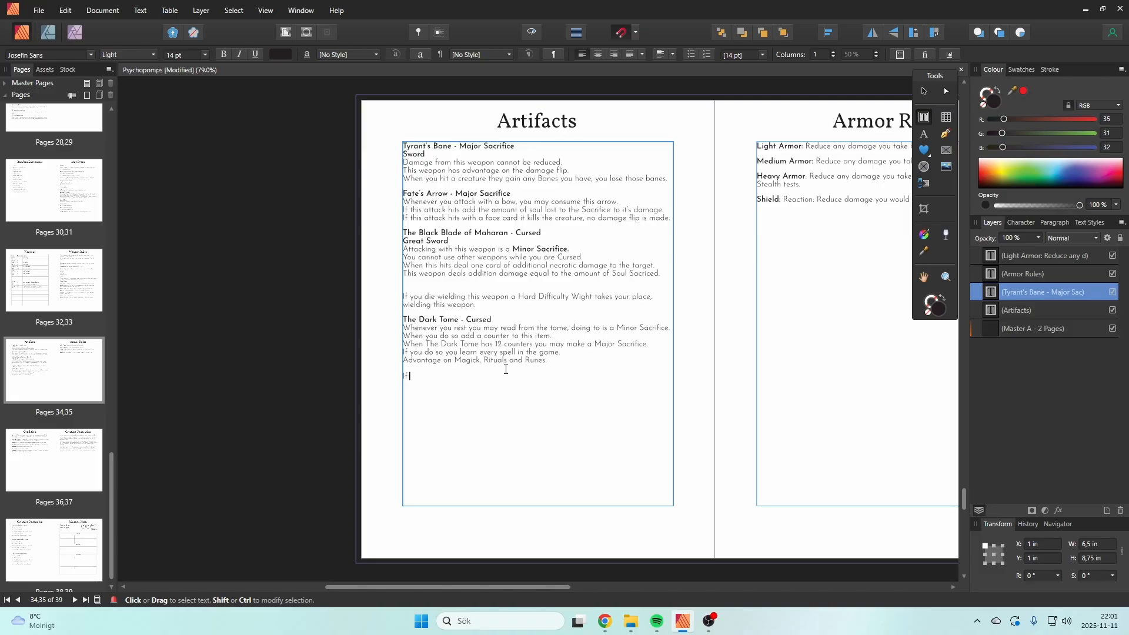
text(you lose the)
key(BackSpace)
key(BackSpace)
key(BackSpace)
text(The Dark Tome)
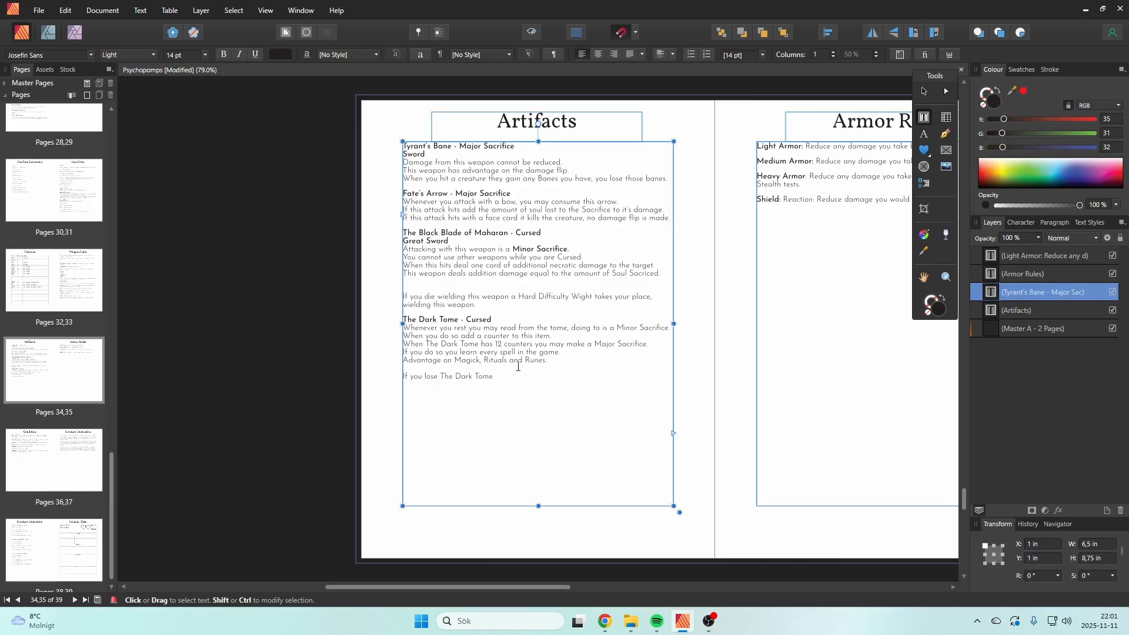
Step: Finish the loss rule with "it loses all it's counters and you lose all the benefits gained from it."
text(it)
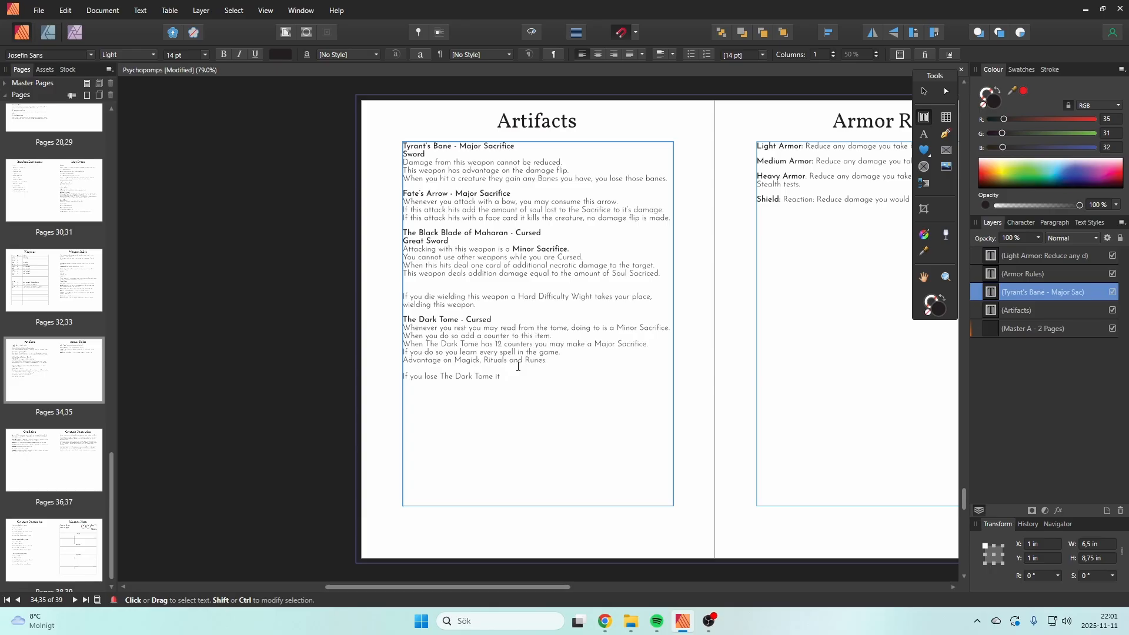
text( loses all it's counters and you lose all the benefits gained from it)
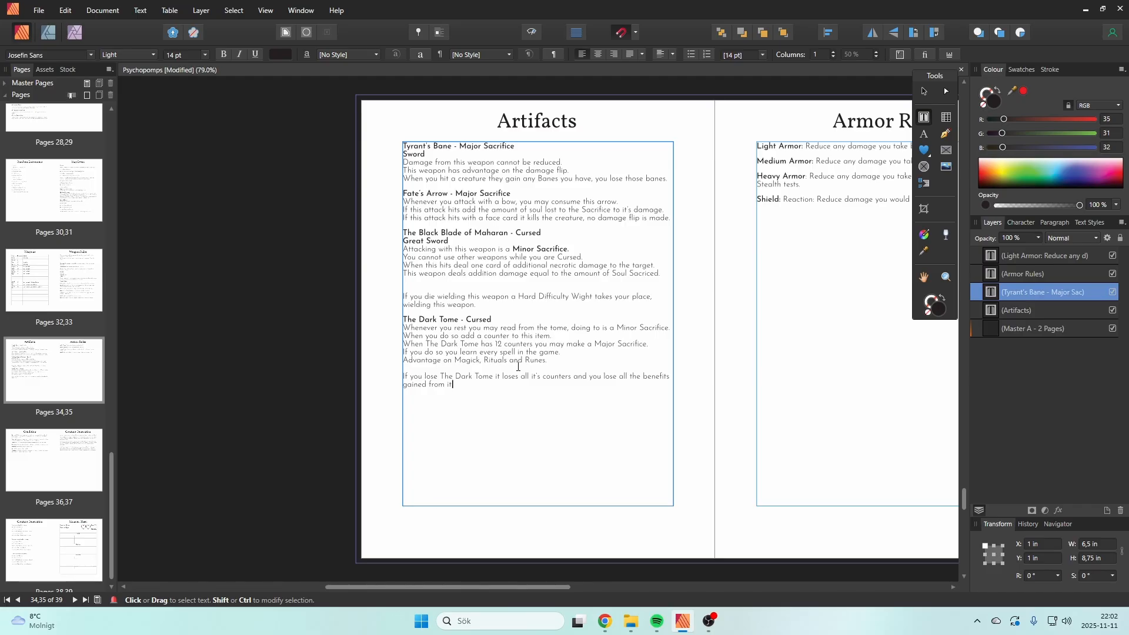
text(.)
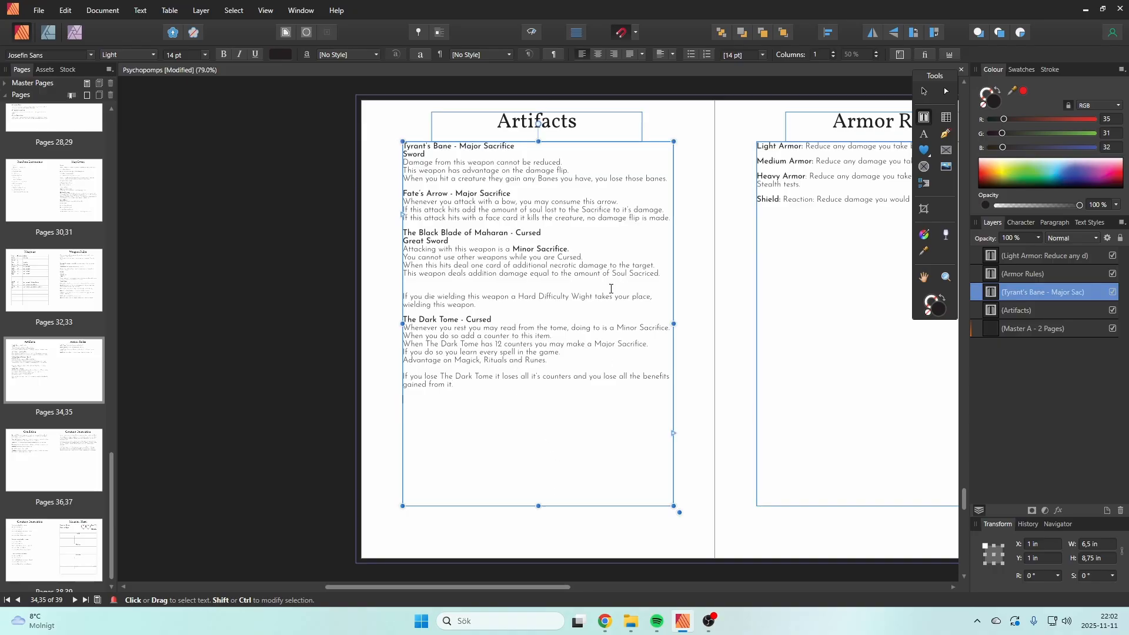
Step: Copy The Dark Tome heading below its entry and rename the copy "Faith's Reward"
triple_click(497, 318)
key(ctrl+c)
click(481, 398)
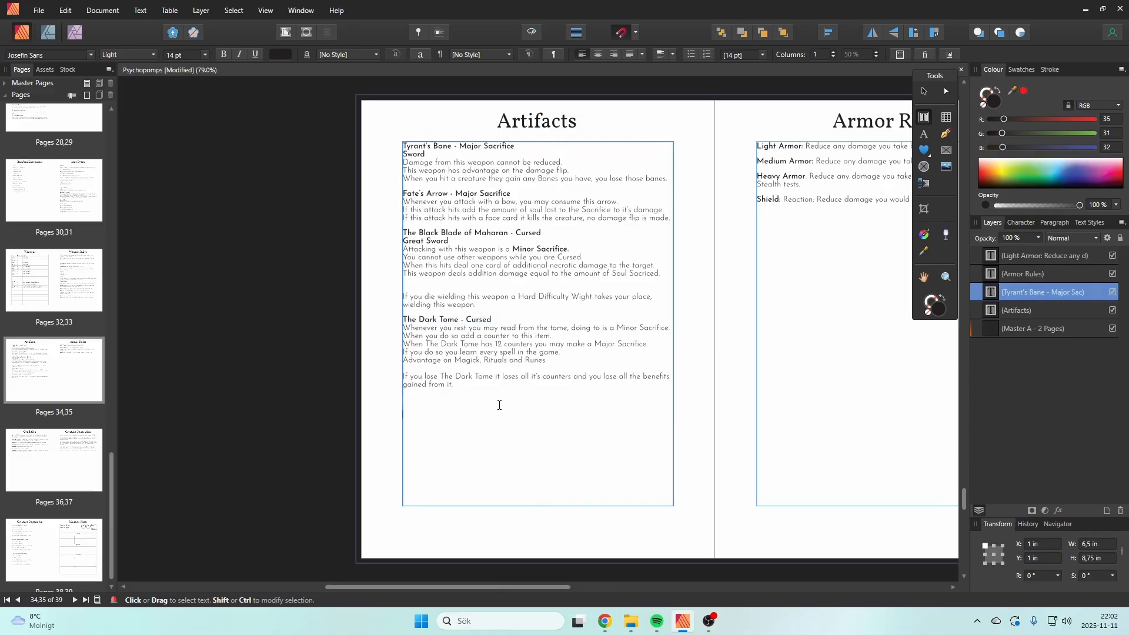
key(ctrl+v)
drag(459, 400, 405, 403)
text(Faith's Reward)
key(Escape)
Step: Replace "Cursed" with "Major Sacrifice" in the Faith's Reward heading
drag(496, 401, 465, 401)
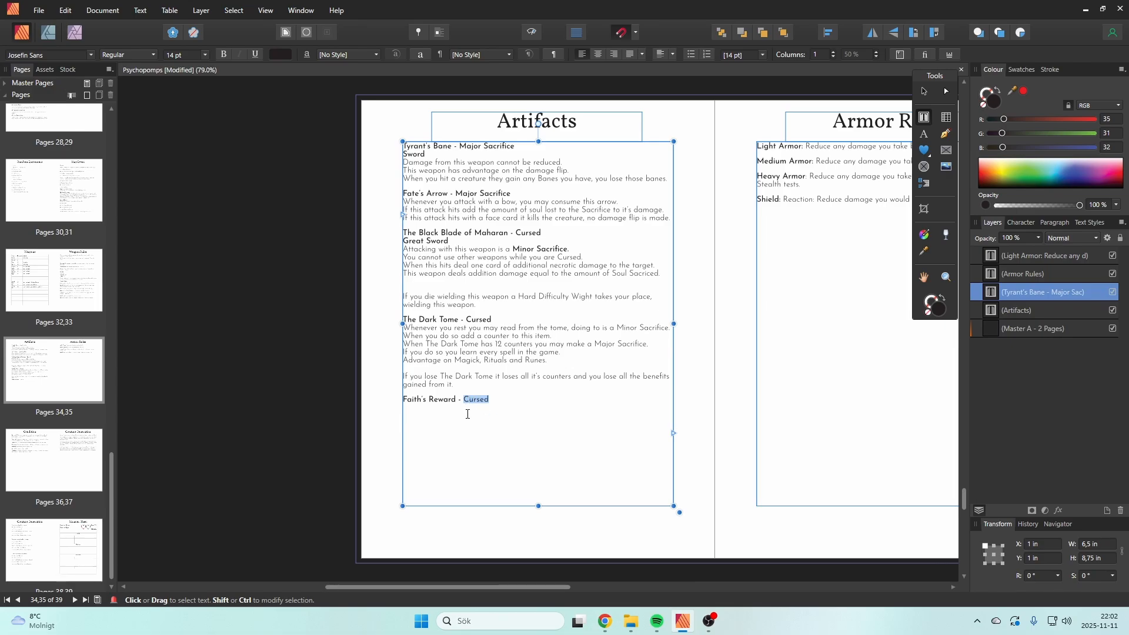
text(Major S)
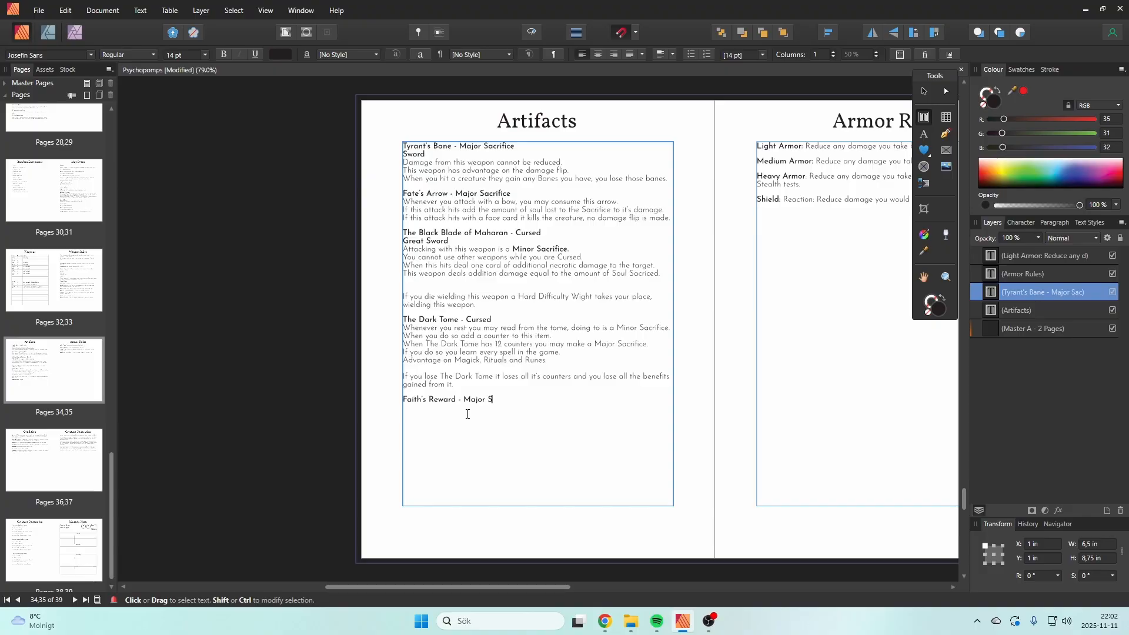
text(acrifice)
Step: Start an empty line below the Faith's Reward heading and set its font style to Light
key(Return)
text(Thi)
key(BackSpace)
key(BackSpace)
key(BackSpace)
text(Thi)
key(BackSpace)
key(BackSpace)
key(BackSpace)
key(Escape)
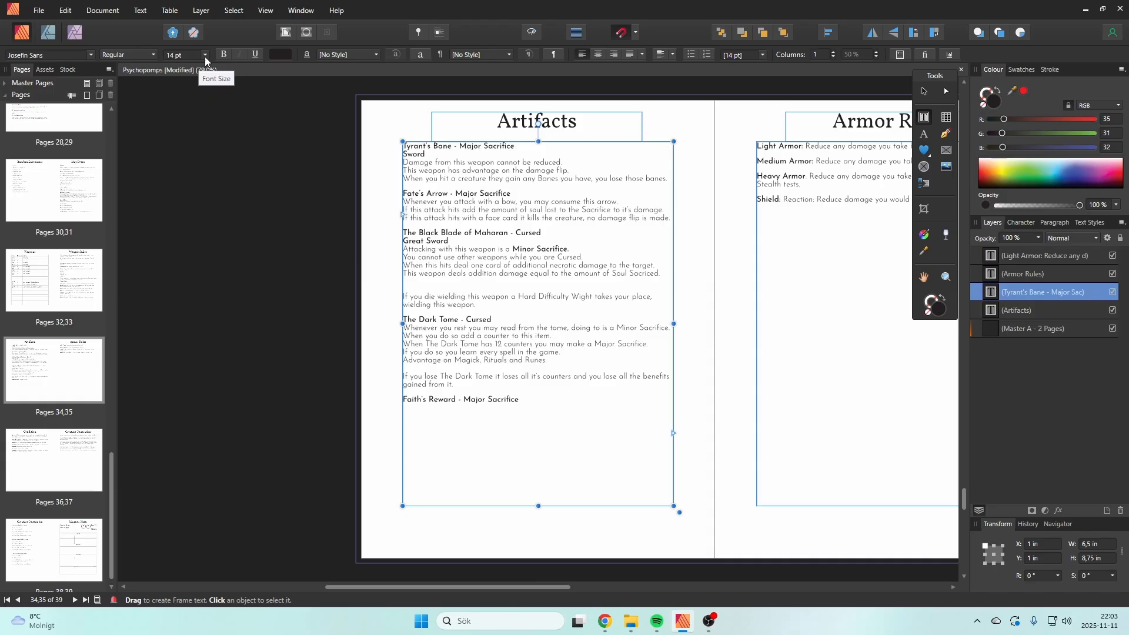
click(139, 55)
click(126, 116)
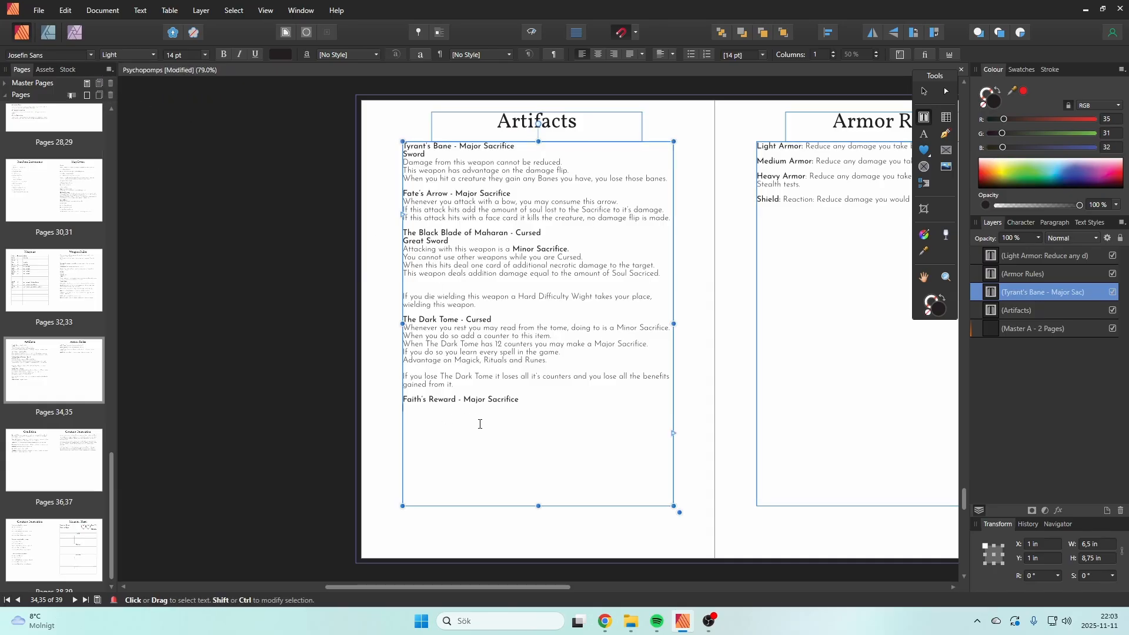
Step: Write the Faith's Reward rule "This item does nothing, whenever you begin a Journey you may make a Major Sacrifice."
text(Th)
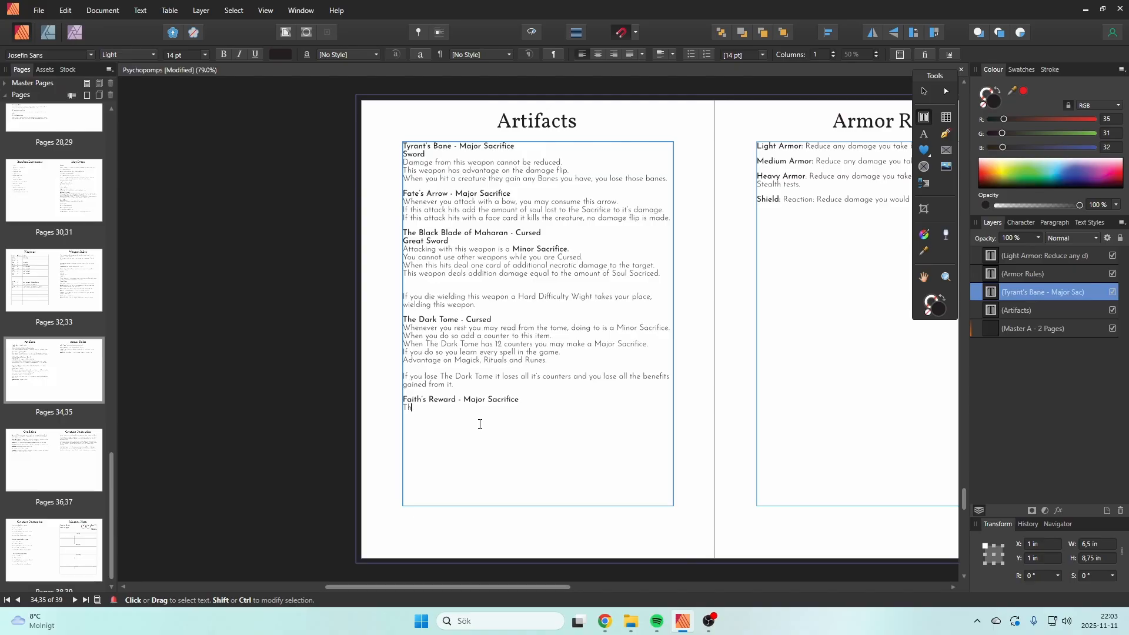
text(is item does nothing, whenever you)
text(begin a Journey you)
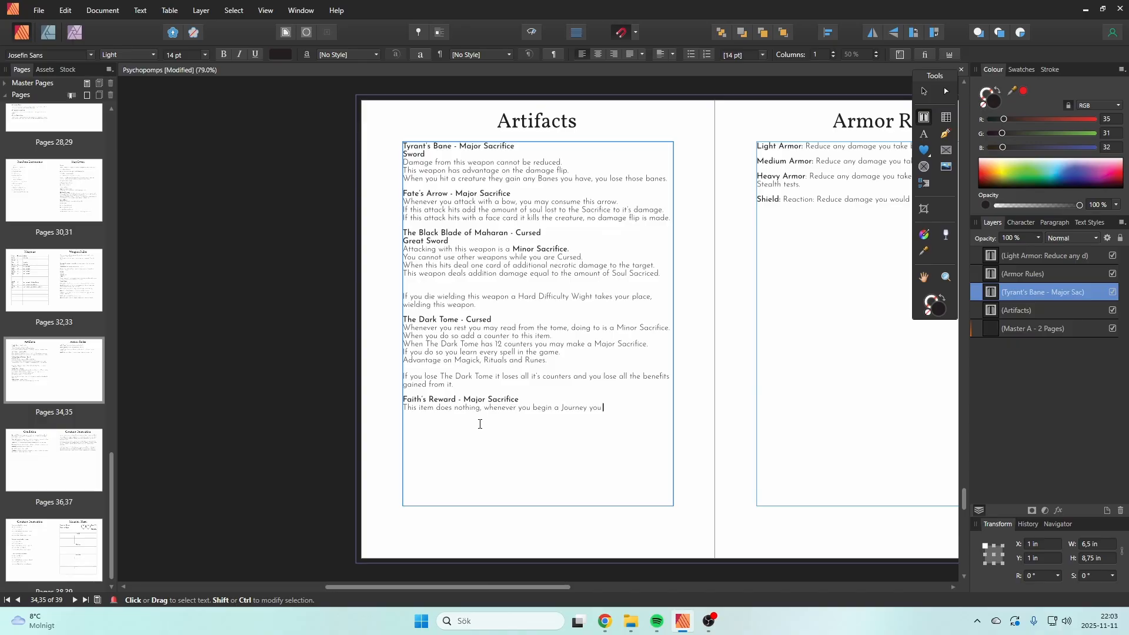
text( may make a Major Sacrifice)
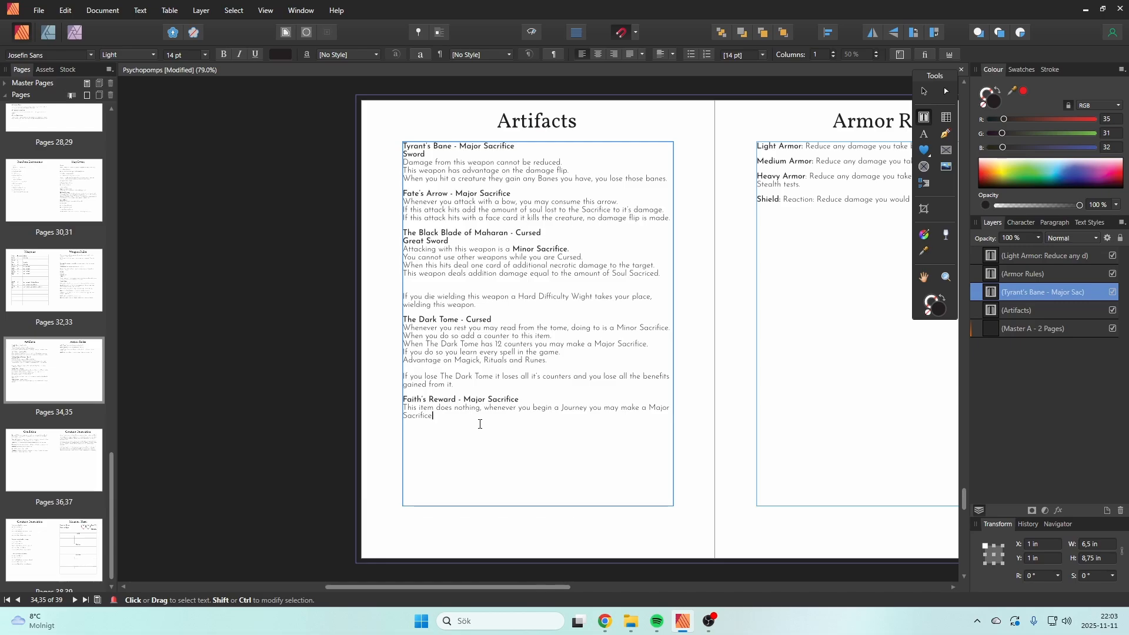
key(Escape)
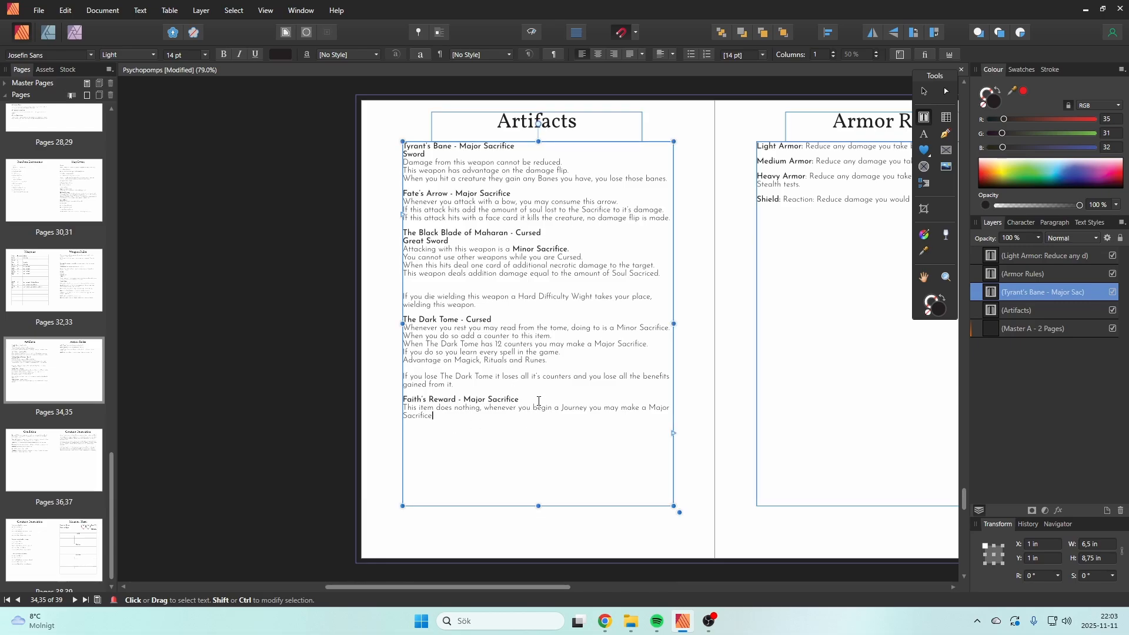
Step: Replace "Major Sacrifice" with "Cursed" in the Faith's Reward heading
drag(539, 401, 464, 400)
text(Cursed)
click(427, 154)
Step: Replace the Cursed description on the Condition page with "The effects of these items are not revealed by identifying them and can only"
double_click(83, 480)
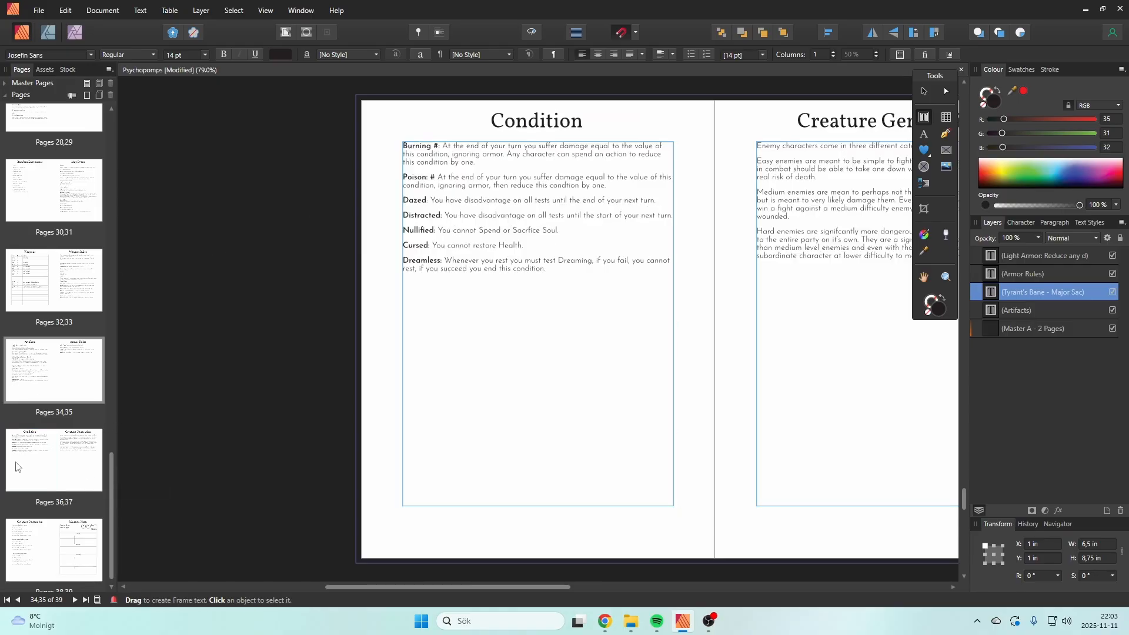
click(567, 313)
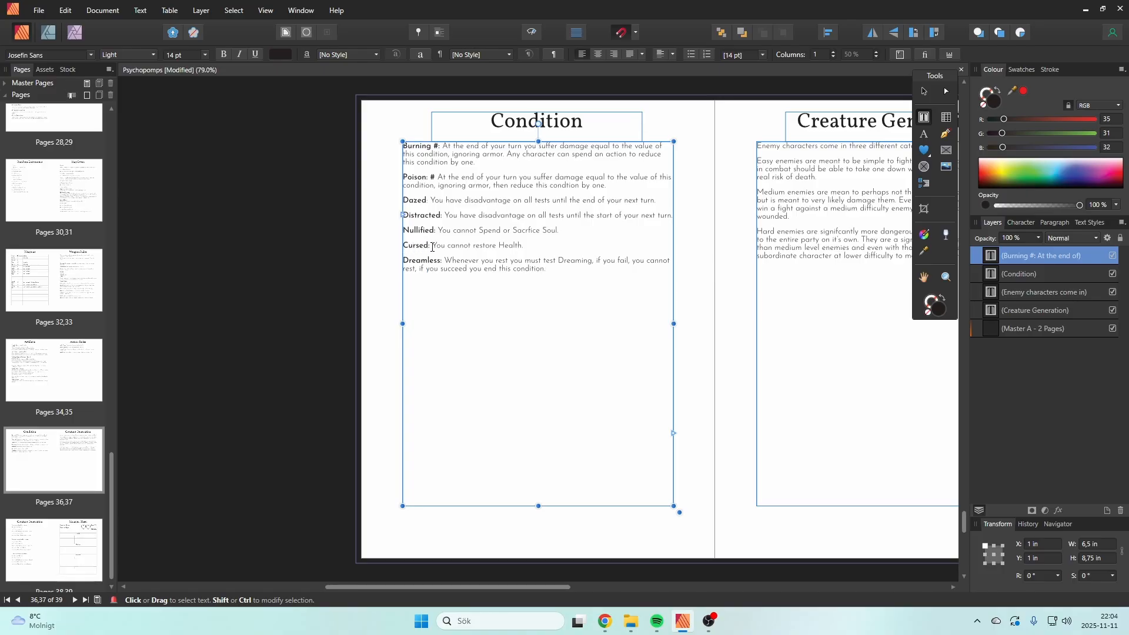
mouse_move(542, 244)
mouse_down()
mouse_move(409, 245)
mouse_move(432, 245)
mouse_up()
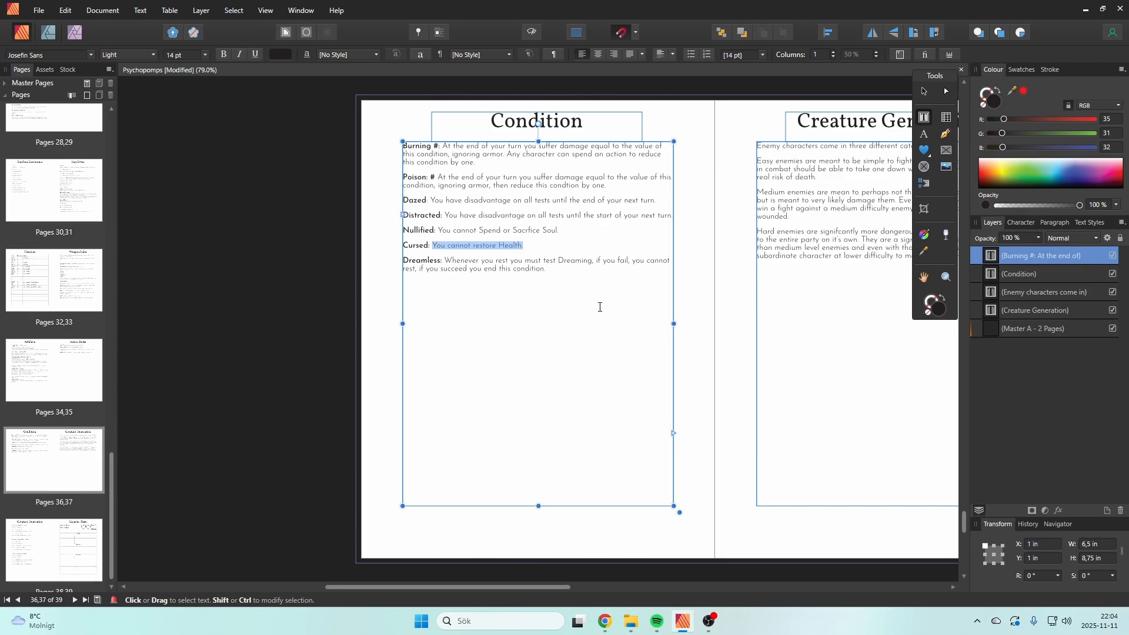
text(T)
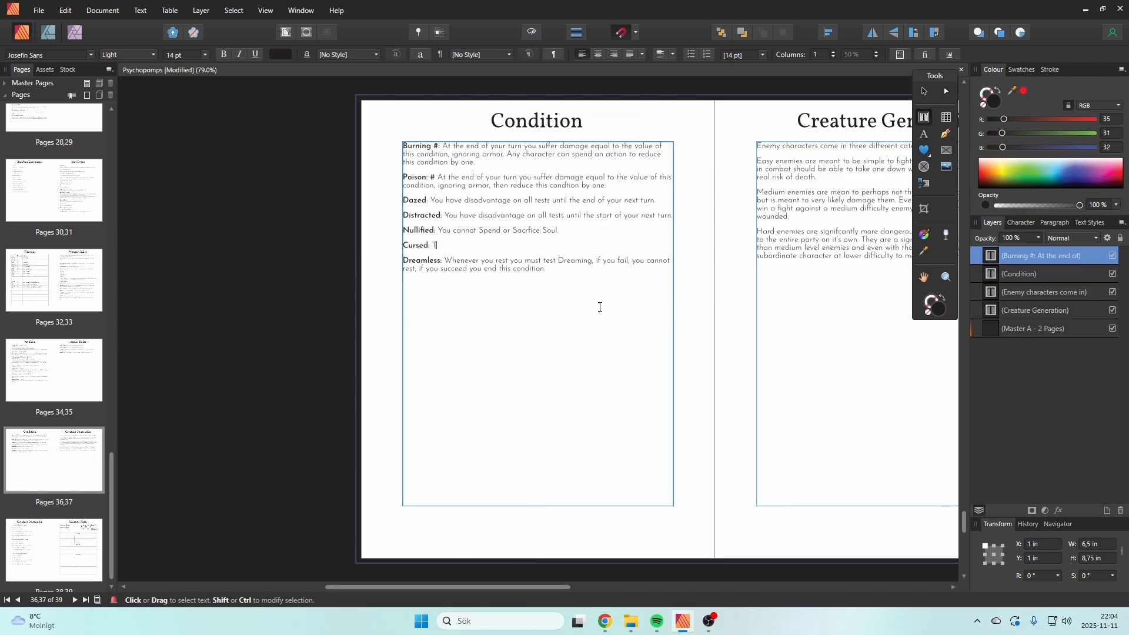
text(he effects of these items are not revealed by )
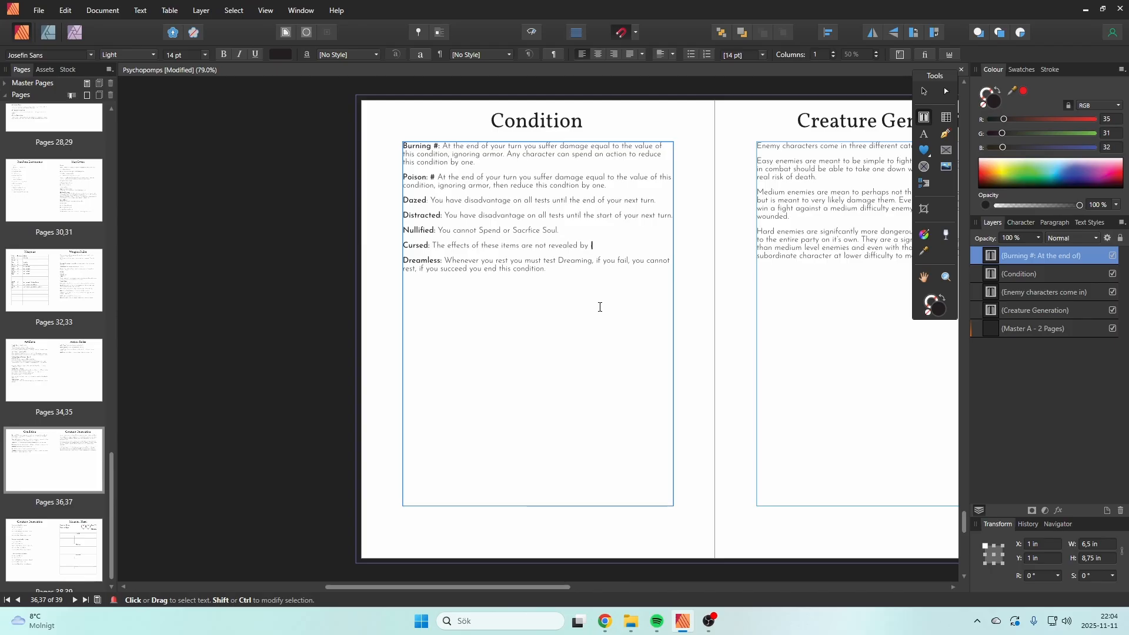
text(identifying them and can only)
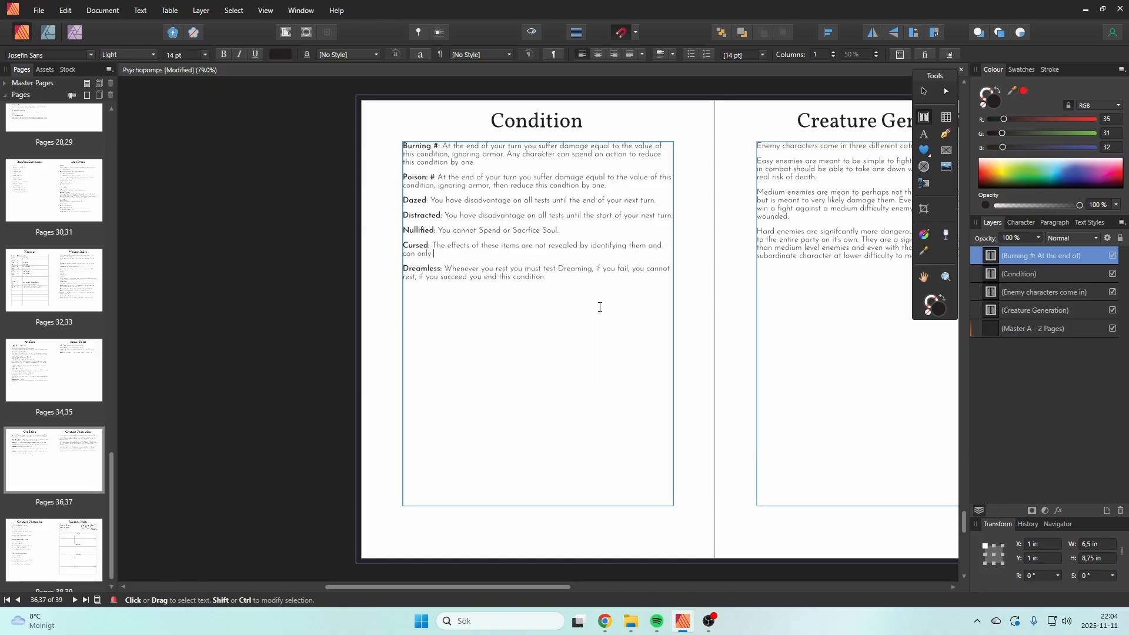
text( be rev)
text(ealed through)
text( gameplay)
text(, as the)
Step: Finish the Cursed description with "be revealed as their effects are triggered through playing"
key(BackSpace)
key(BackSpace)
key(BackSpace)
key(BackSpace)
key(BackSpace)
key(BackSpace)
key(BackSpace)
key(BackSpace)
key(BackSpace)
key(BackSpace)
key(BackSpace)
key(BackSpace)
key(BackSpace)
key(BackSpace)
key(BackSpace)
key(BackSpace)
key(BackSpace)
key(BackSpace)
key(BackSpace)
key(BackSpace)
text(as their effects are)
text(ggered through plo)
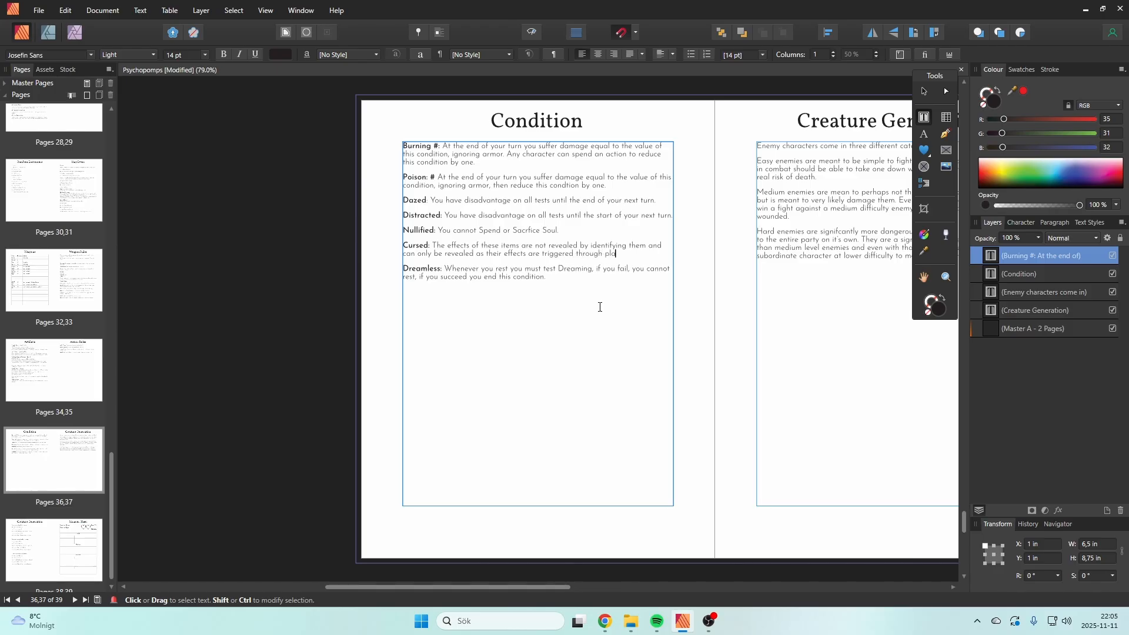
key(BackSpace)
text(aying)
key(Escape)
Step: Return to the Artifacts page and start a second Faith's Reward paragraph with "If using this item would kill you"
scroll(53, 470, down, 1)
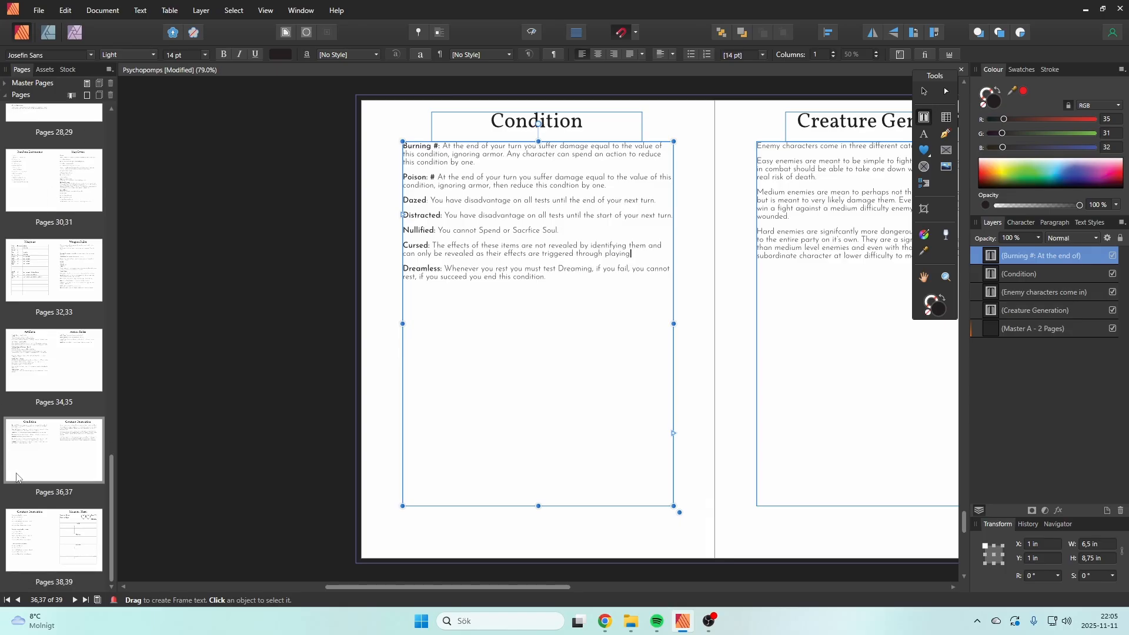
click(31, 533)
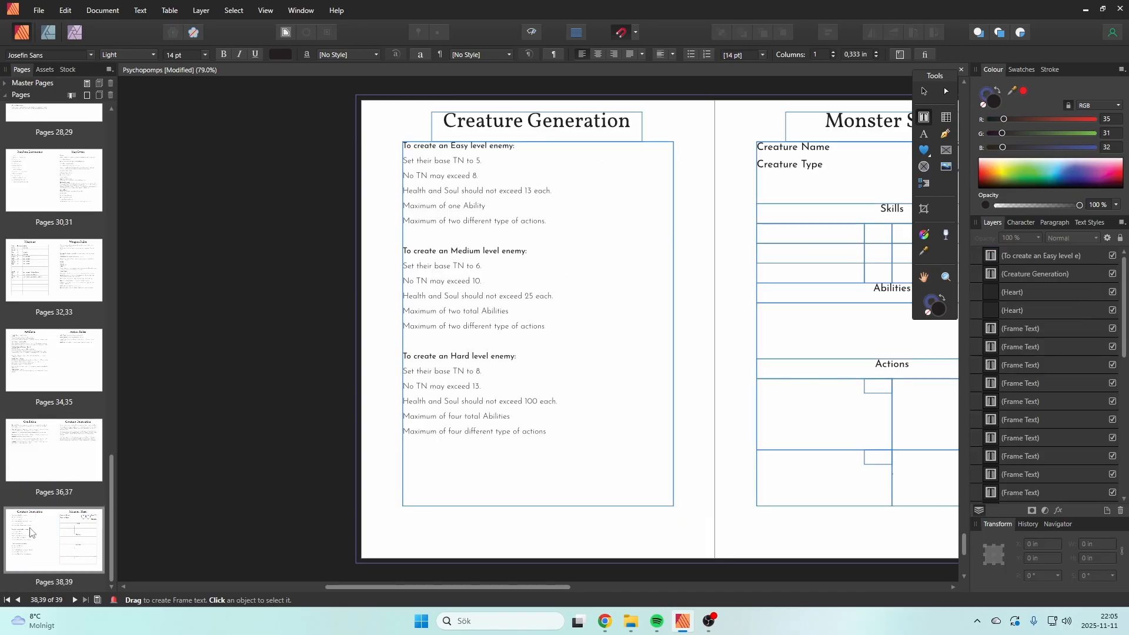
click(39, 439)
click(55, 359)
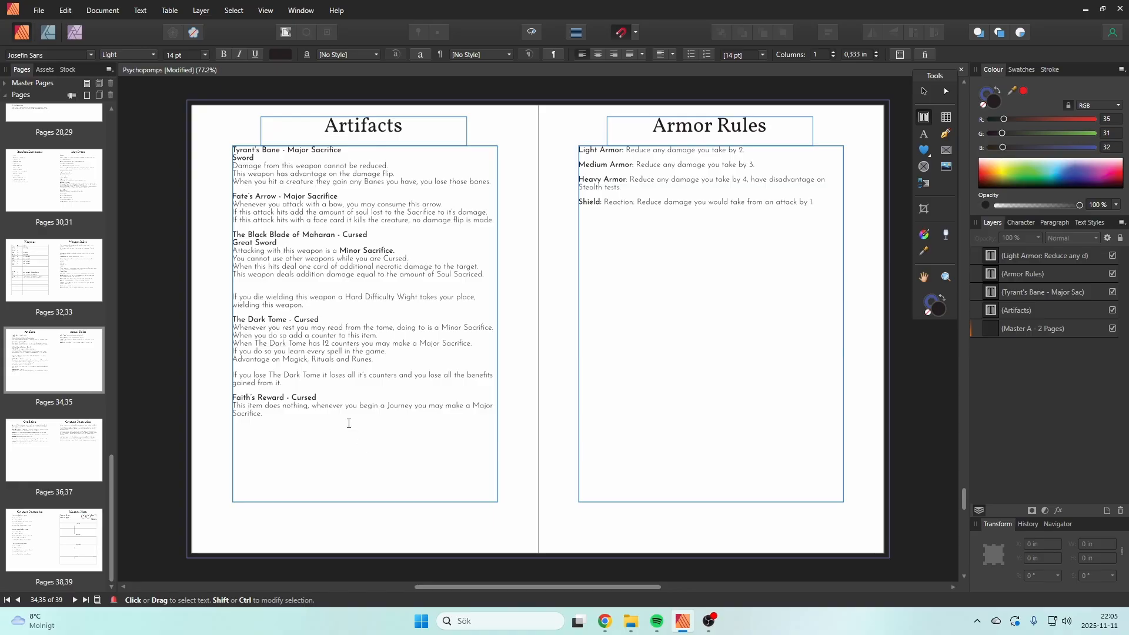
click(371, 441)
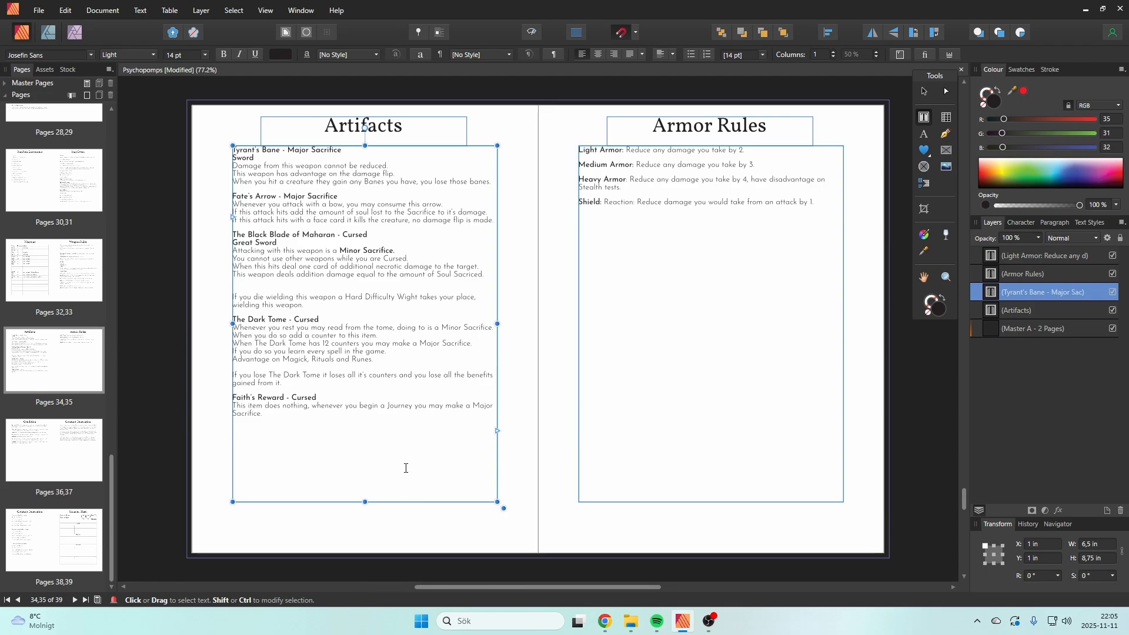
text(If)
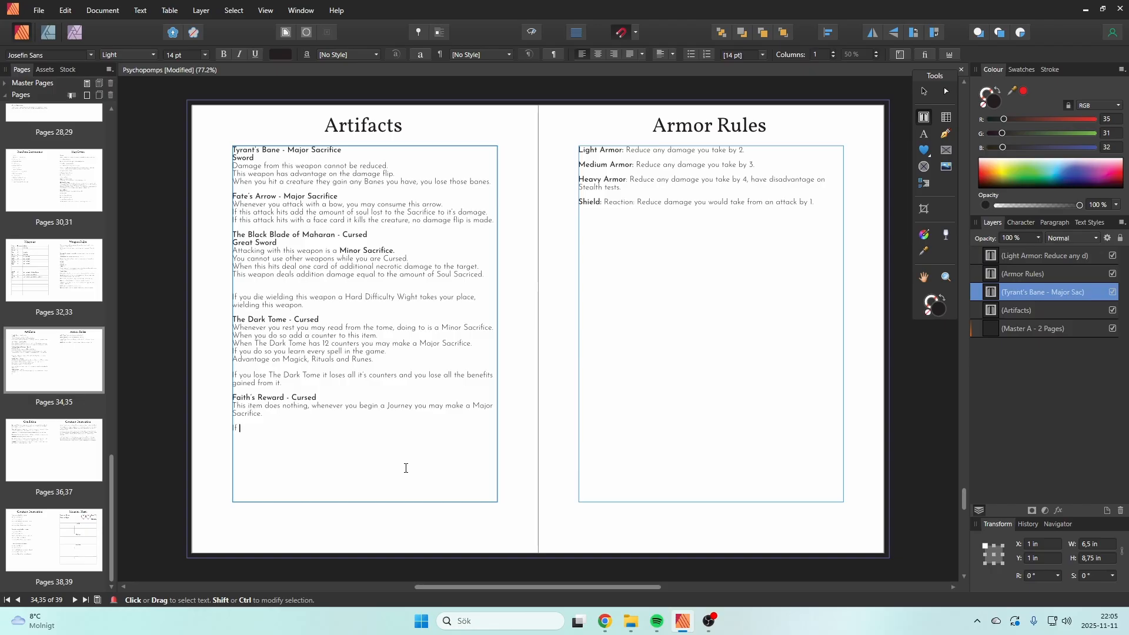
text( using this)
text(item)
text( ould ki)
key(BackSpace)
key(BackSpace)
key(BackSpace)
key(BackSpace)
key(BackSpace)
key(BackSpace)
key(BackSpace)
text(would kill you )
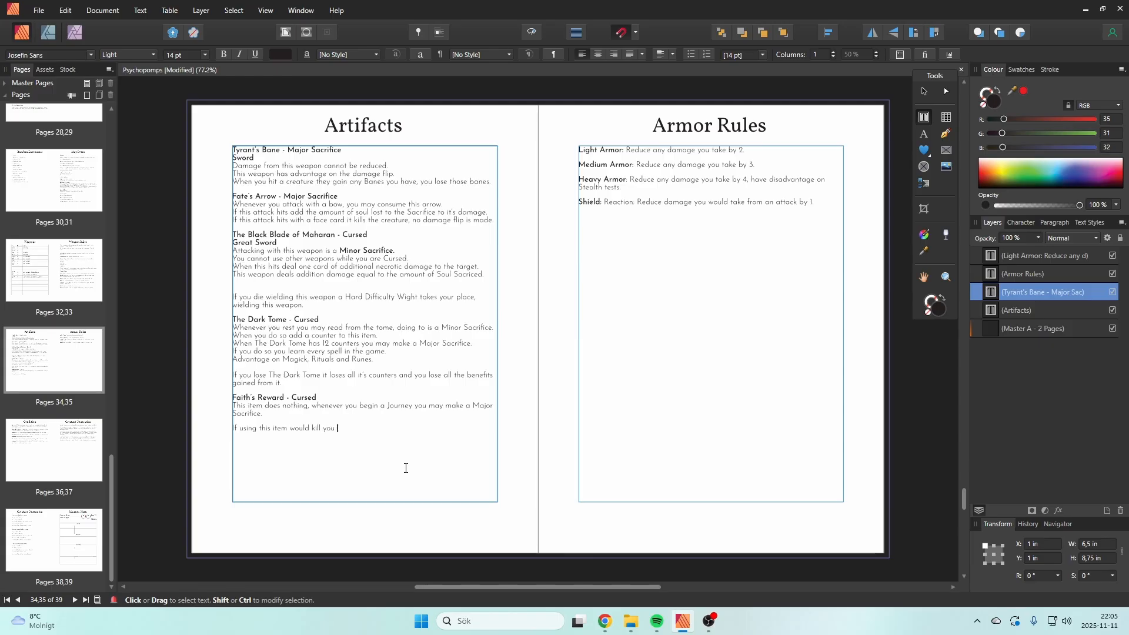
text(instead you )
text(are restored)
text( to)
Step: Finish the Faith's Reward paragraph with "instead you set your Soul Maximum to 100 and you gain a level."
key(BackSpace)
key(BackSpace)
key(BackSpace)
key(BackSpace)
key(BackSpace)
key(BackSpace)
key(BackSpace)
key(BackSpace)
key(BackSpace)
key(BackSpace)
key(BackSpace)
key(BackSpace)
key(BackSpace)
key(BackSpace)
key(BackSpace)
text(et your Soul Maximum to 100 and you)
text(ga)
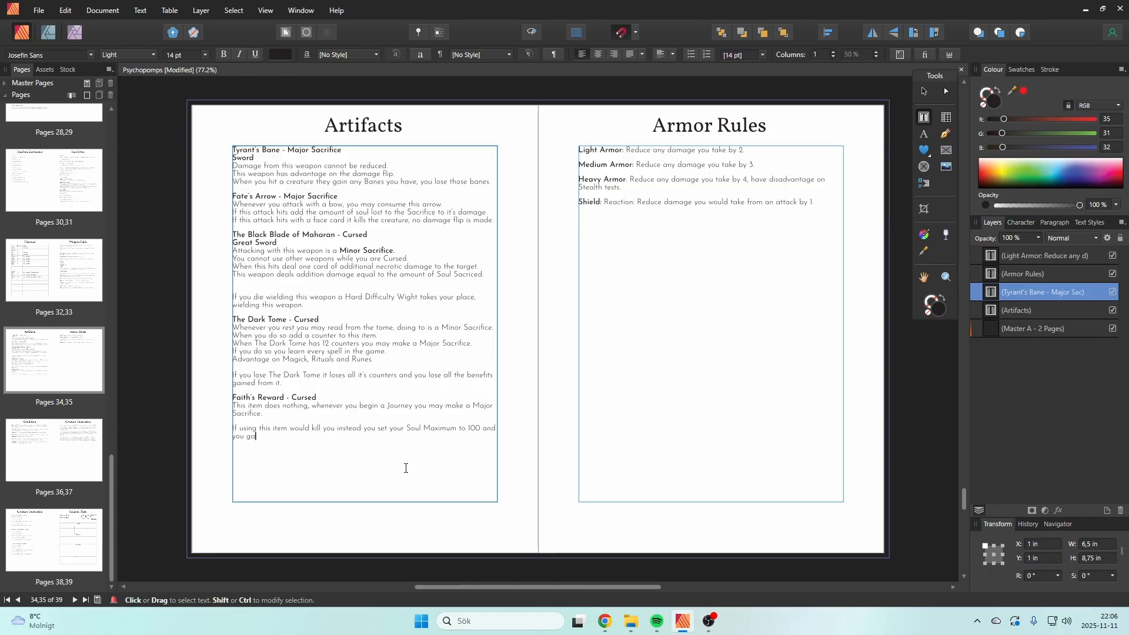
text(in a level)
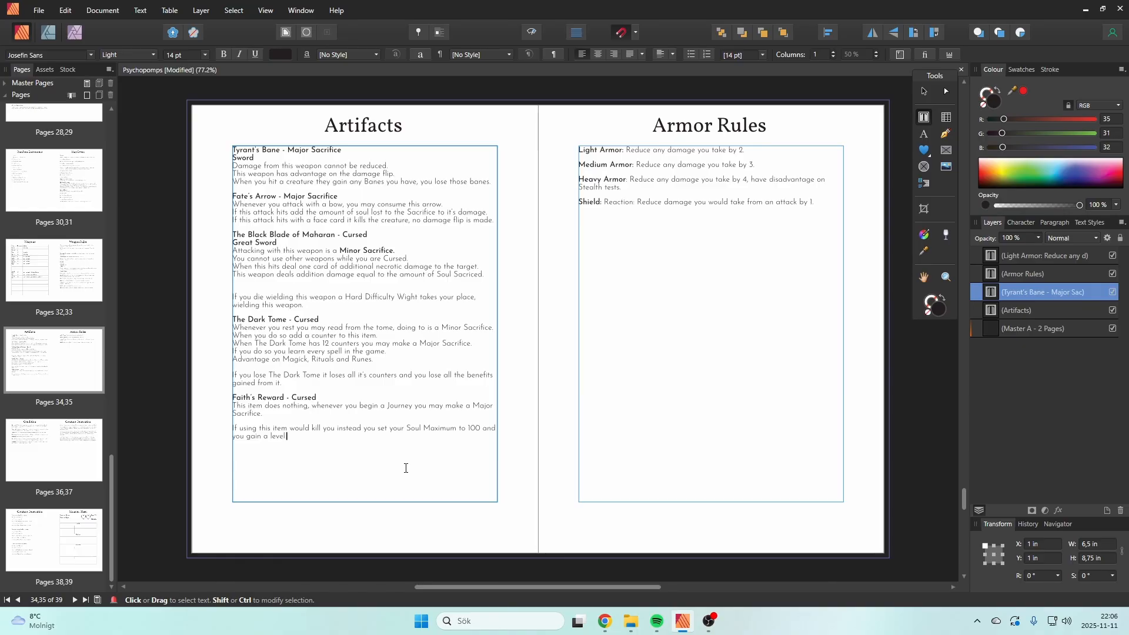
key(Escape)
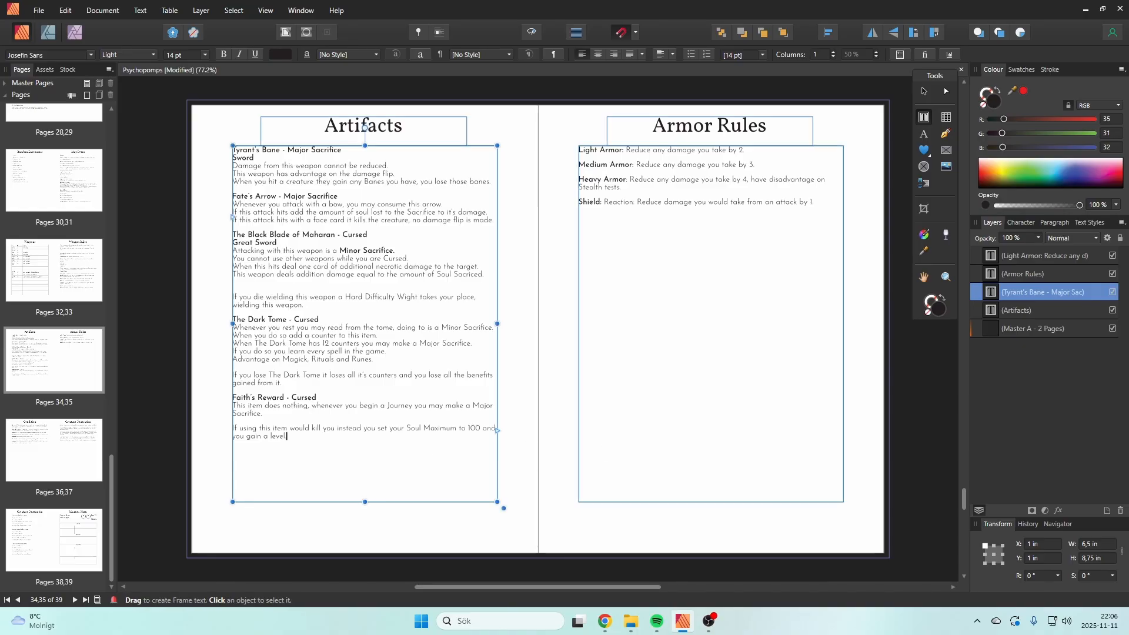
key(alt+Tab)
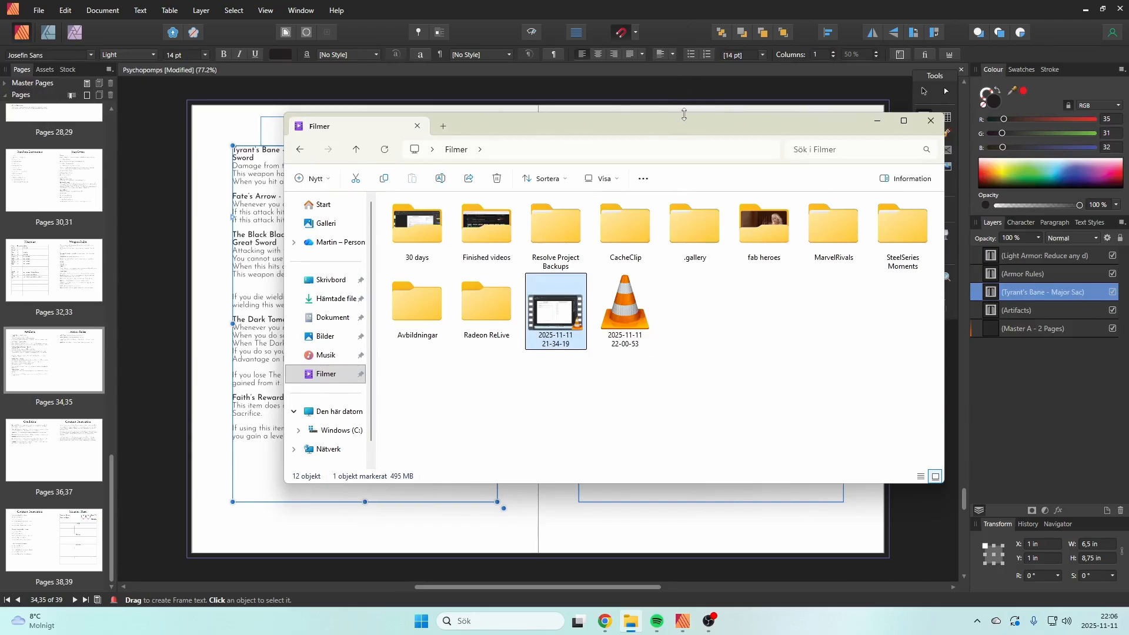
key(alt+Tab)
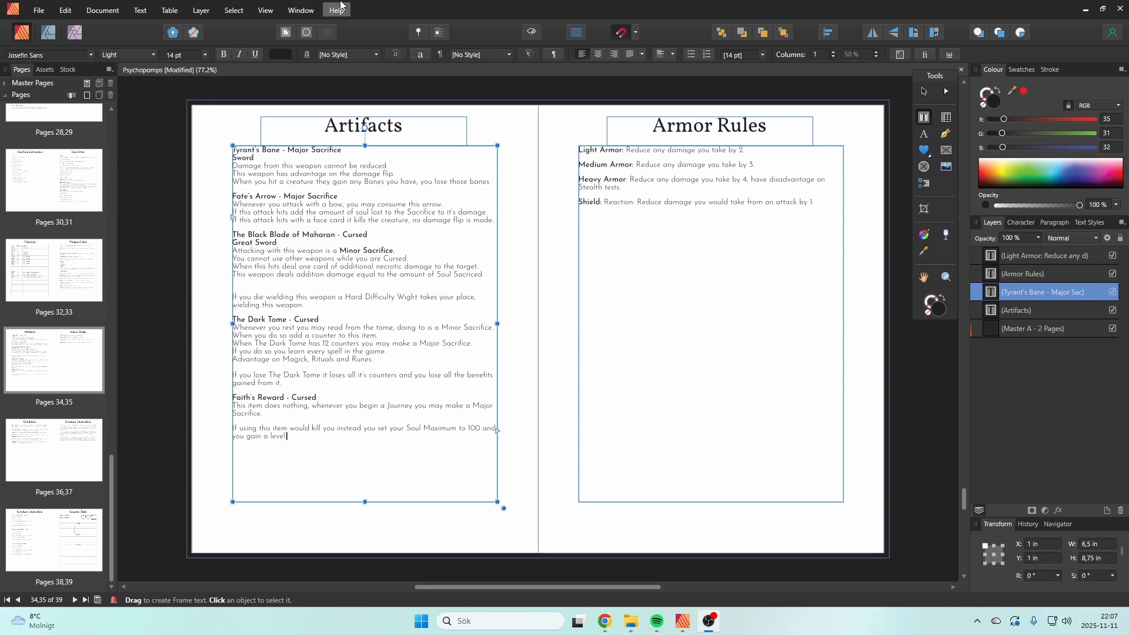
Step: Duplicate the Artifacts page so that the copy directly follows the original
click(355, 439)
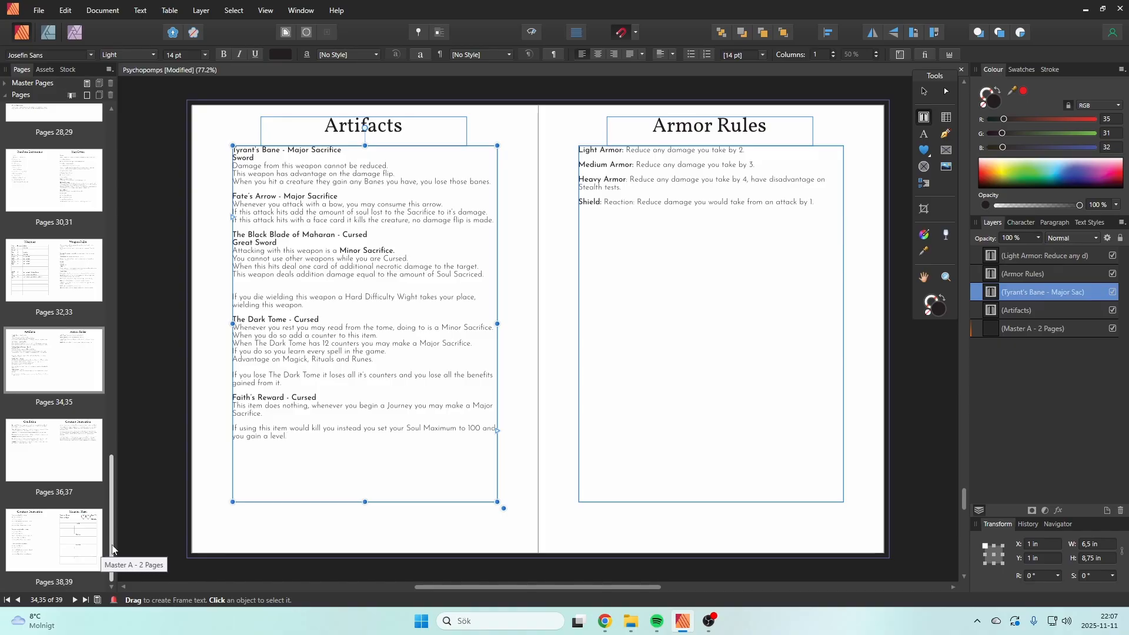
right_click(22, 365)
click(82, 386)
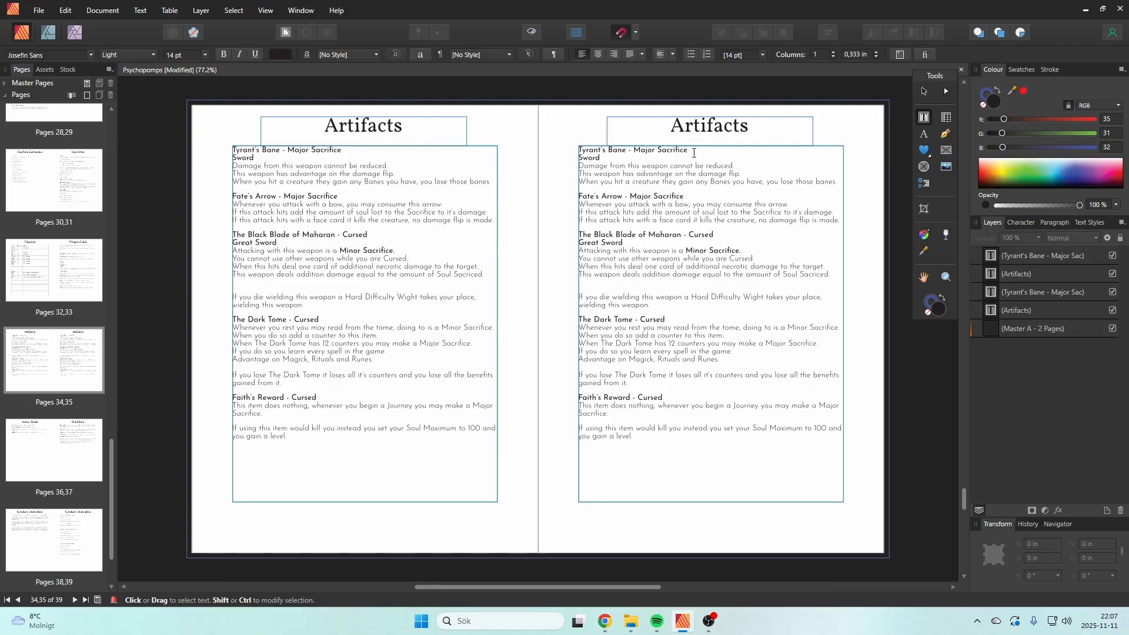
Step: Change the first heading on the duplicated Artifacts page to "Misleading Compass - Minor Sacrifice"
drag(694, 151, 585, 149)
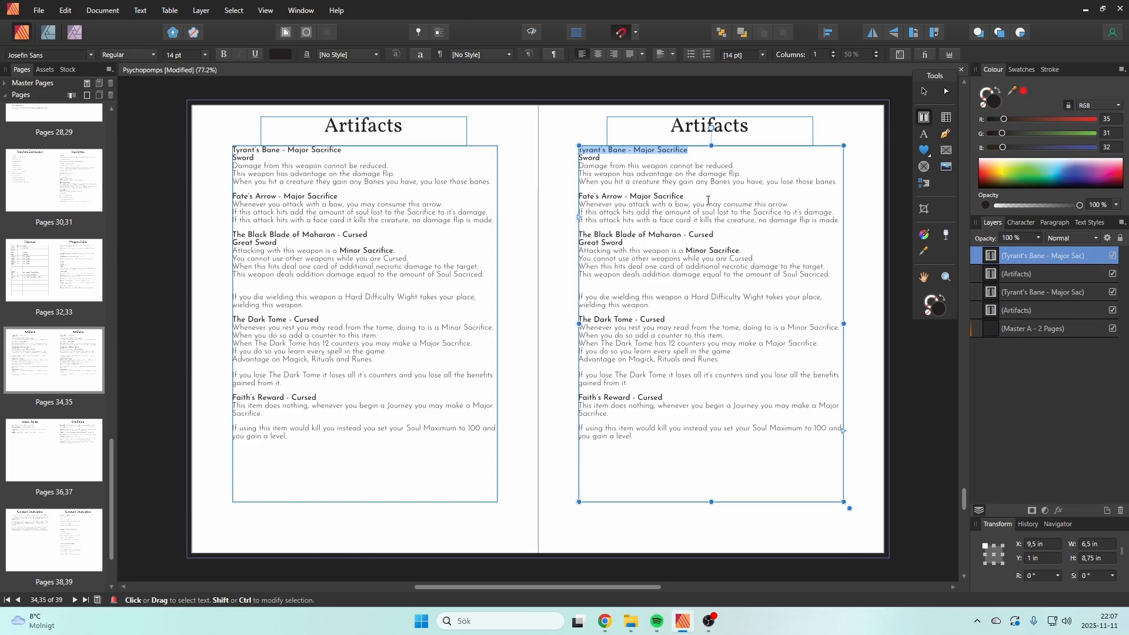
drag(626, 150, 579, 152)
text(Misle)
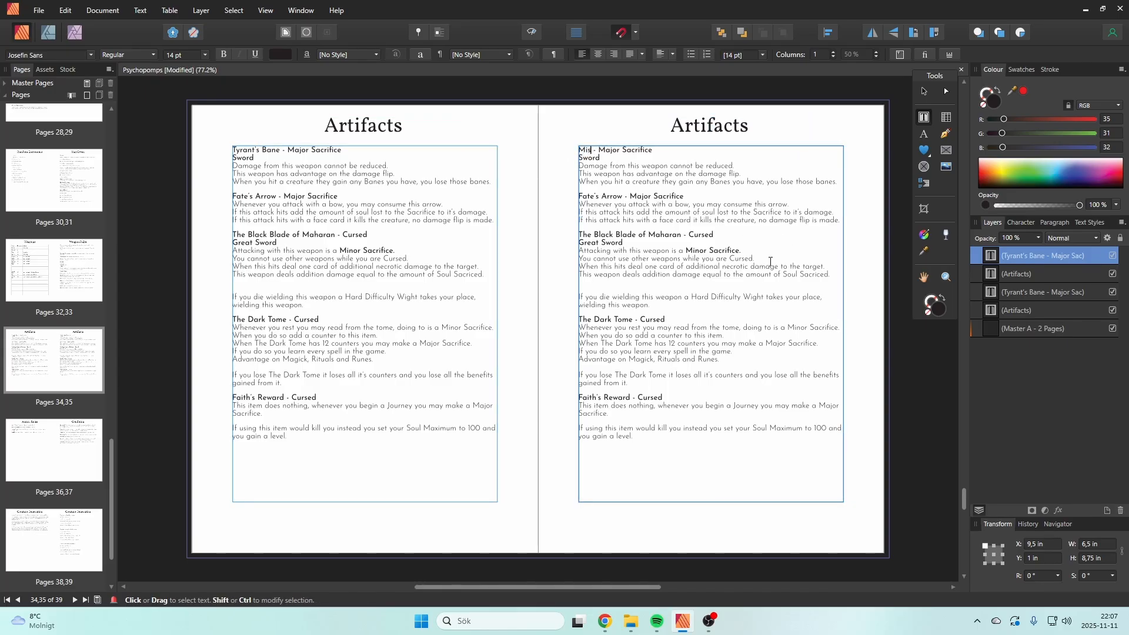
text(ading Comb)
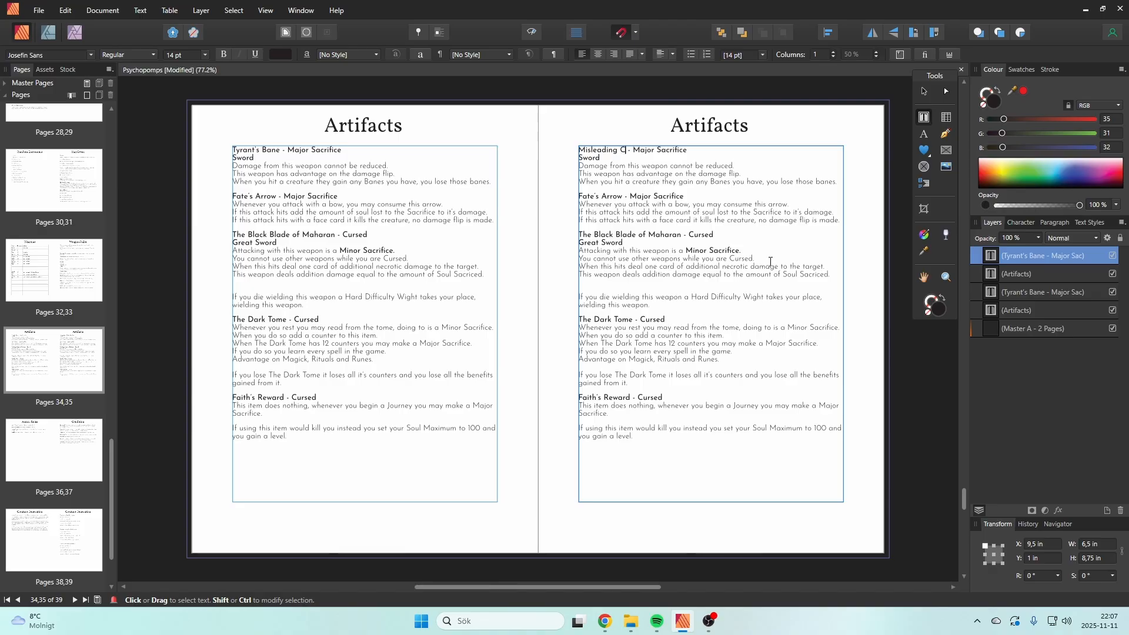
key(BackSpace)
text(pass)
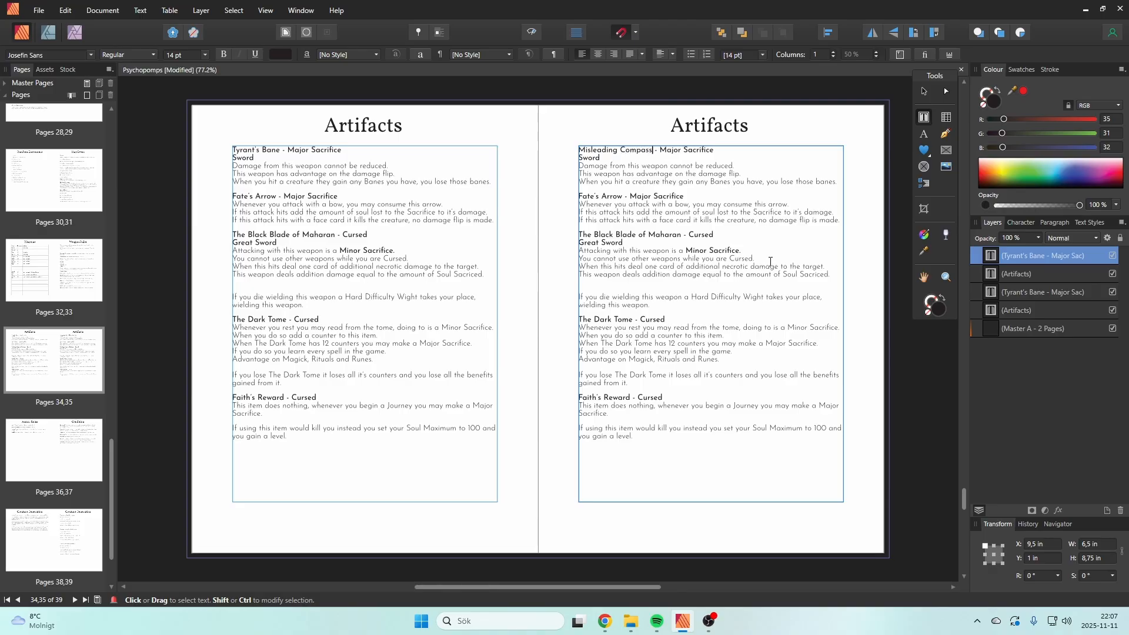
key(Escape)
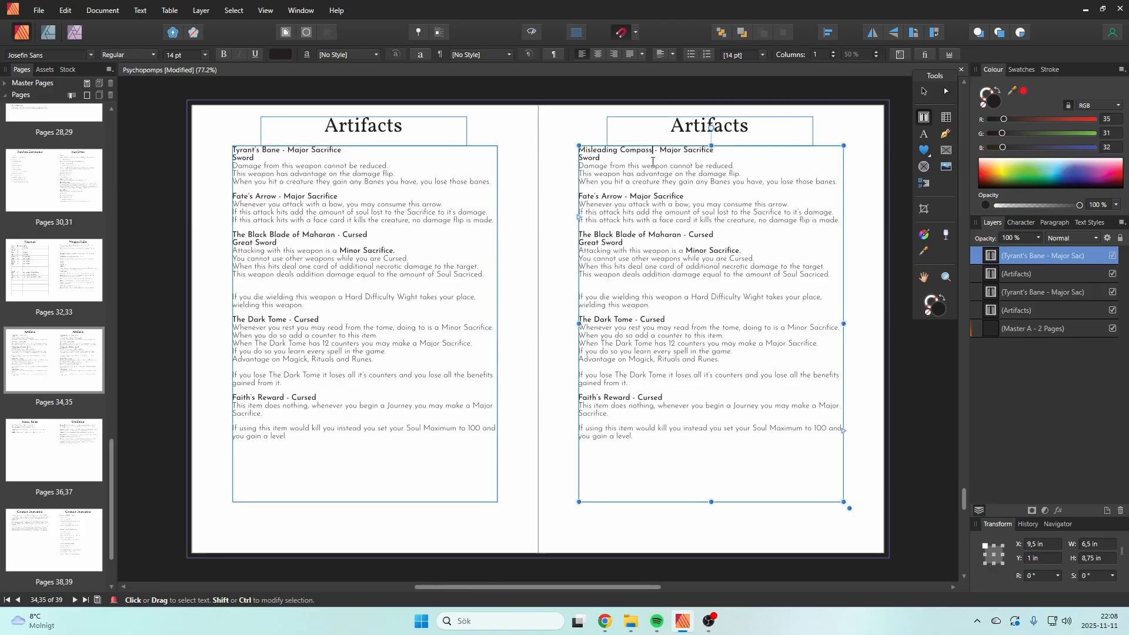
drag(681, 152, 661, 150)
text(Minor)
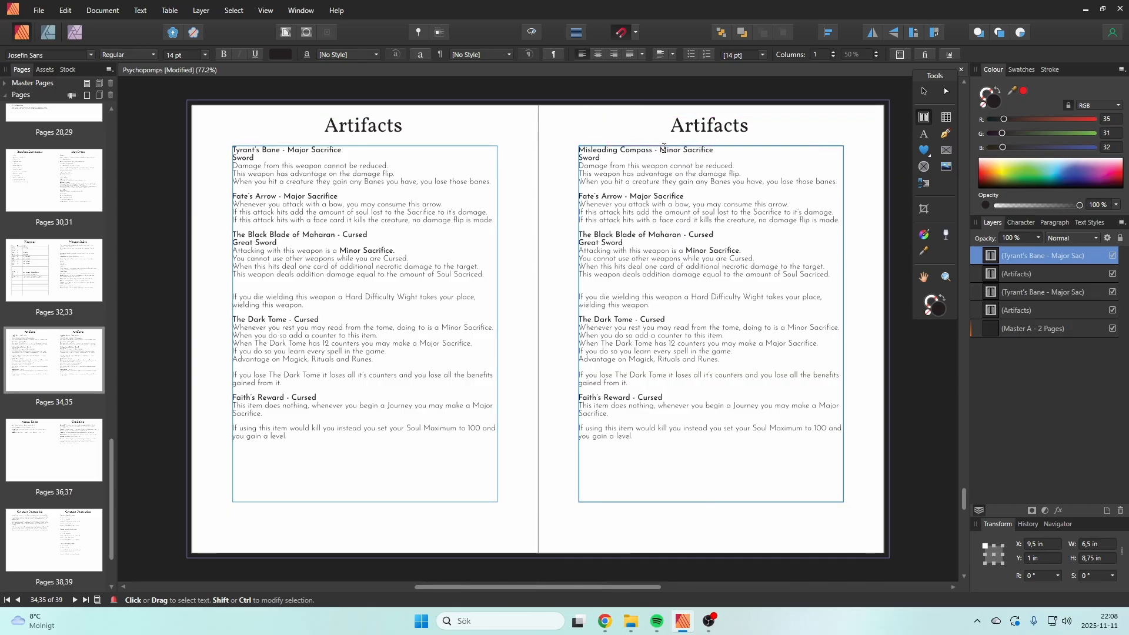
Step: Delete the "Sword" line, the two damage rules and the leftover empty line beneath the Misleading Compass heading
drag(837, 181, 579, 166)
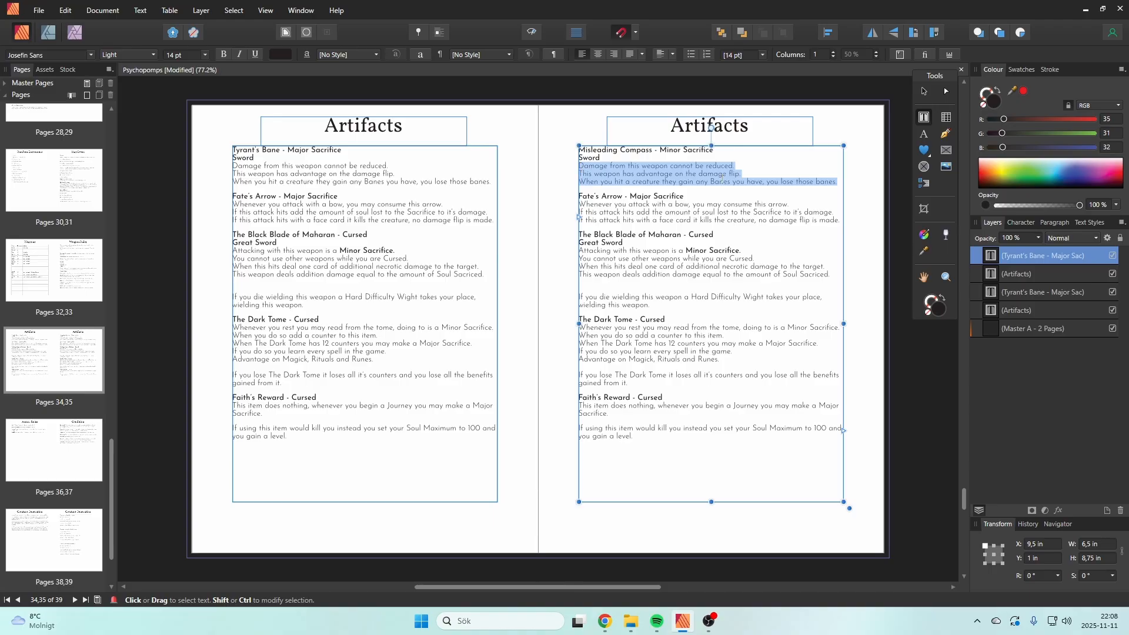
click(722, 177)
drag(741, 174, 575, 156)
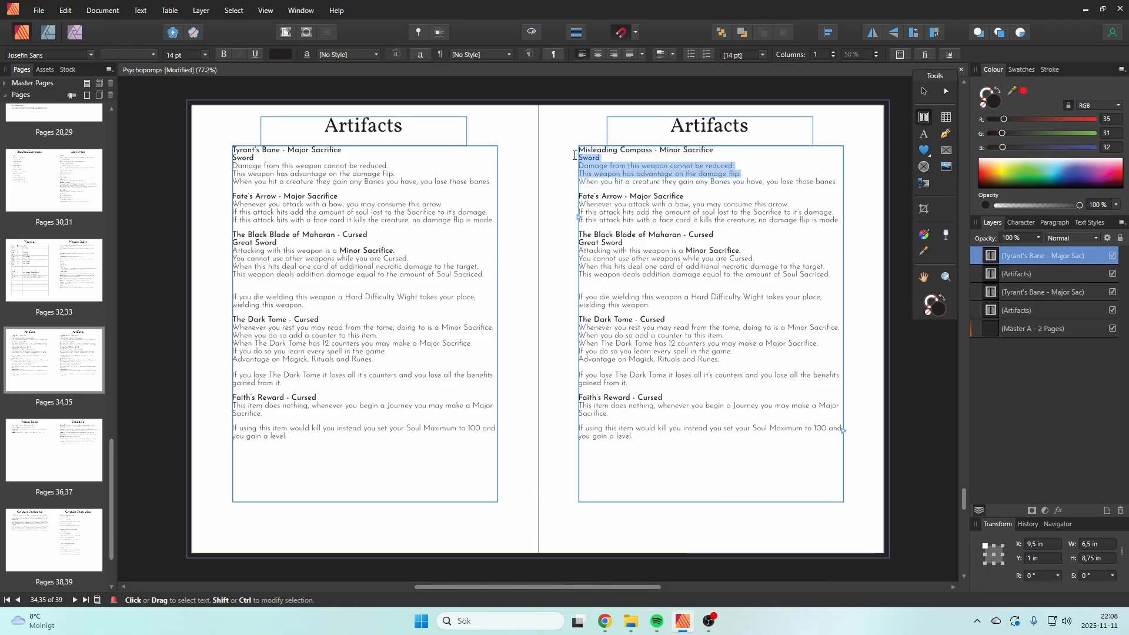
key(Delete)
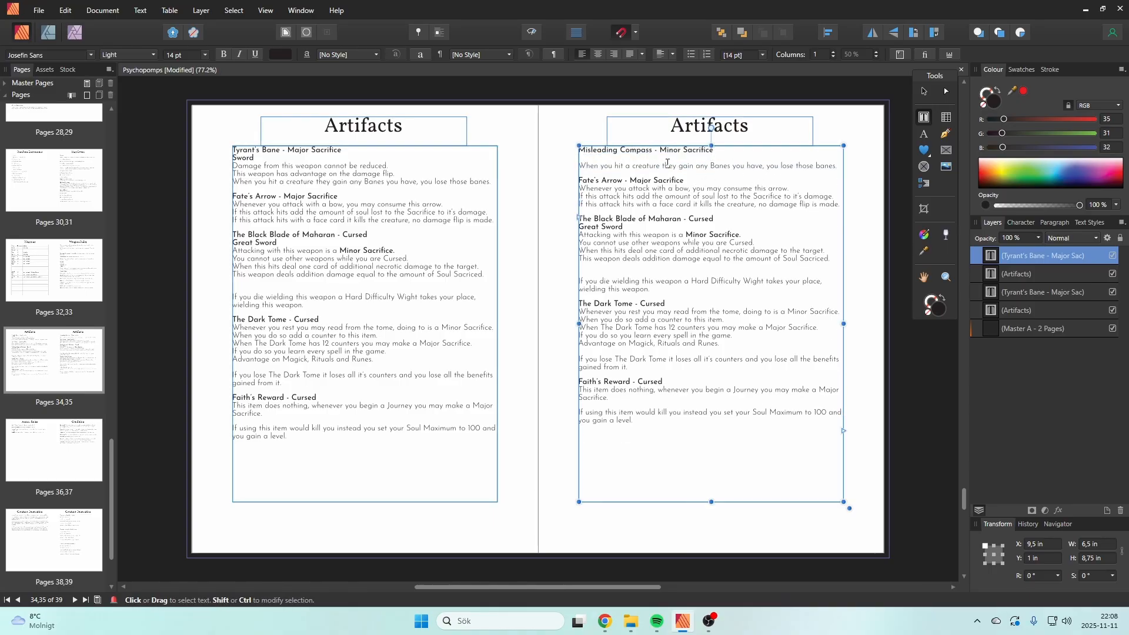
click(738, 150)
key(Delete)
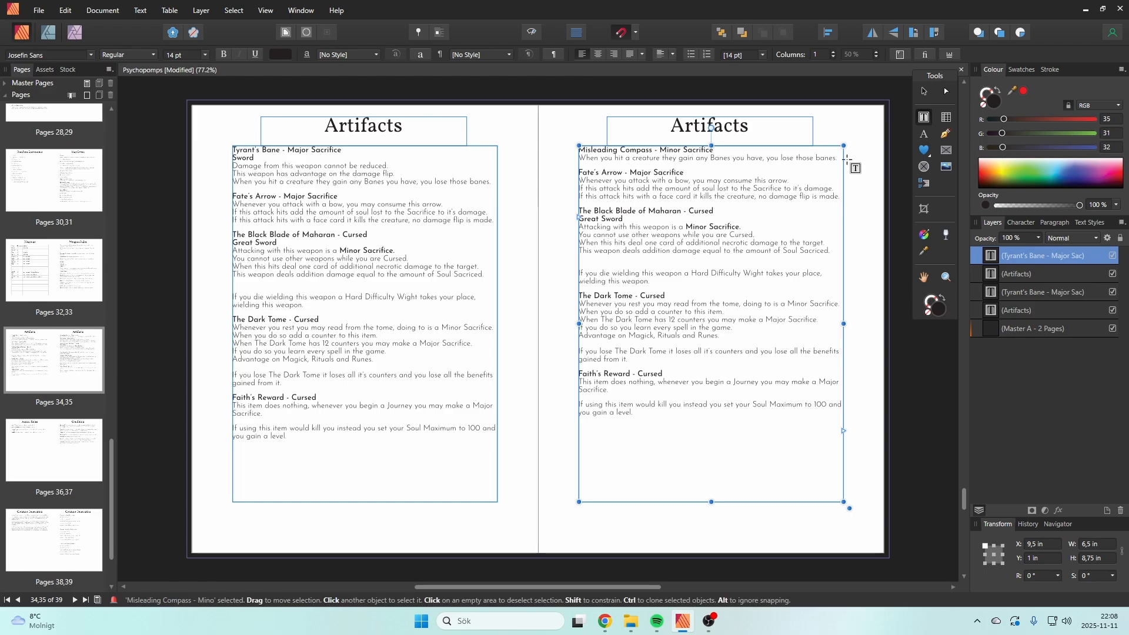
Step: Replace the leftover Banes rule under Misleading Compass with "You have advantage on Navigation tests, if you fail"
drag(840, 158, 711, 154)
drag(596, 159, 580, 158)
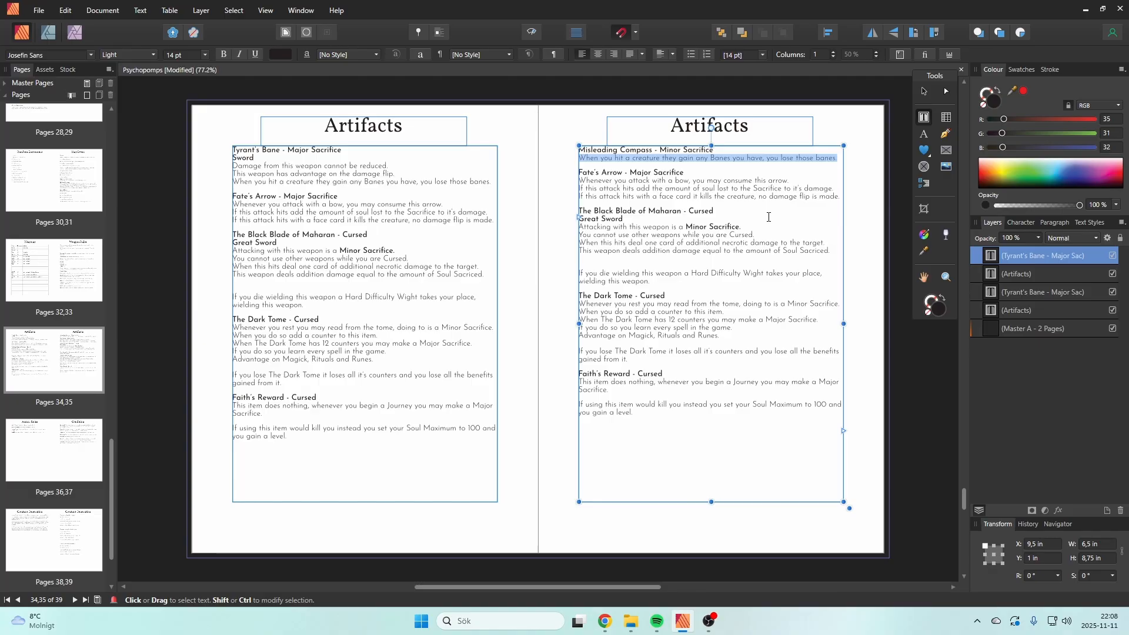
text(You have advantage on )
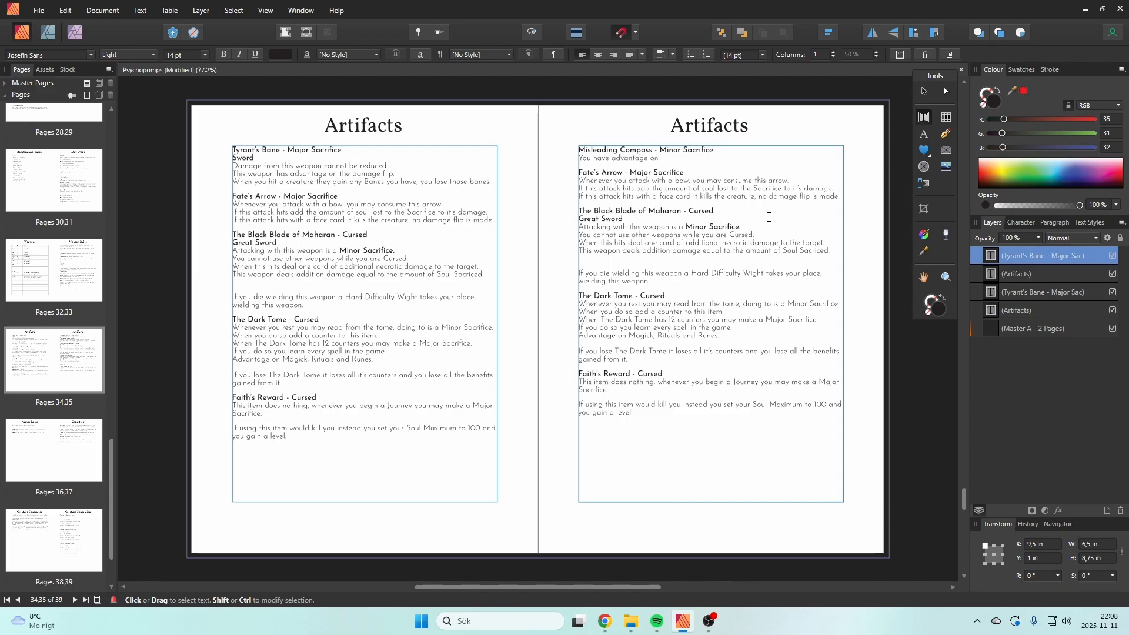
text(Navi)
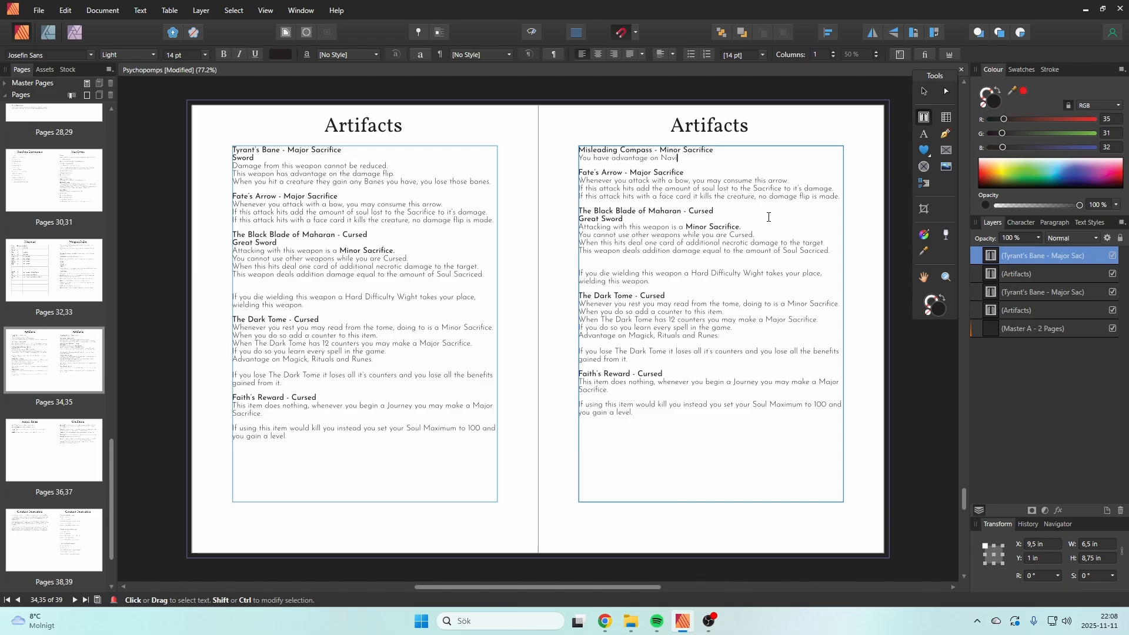
text(gation tes)
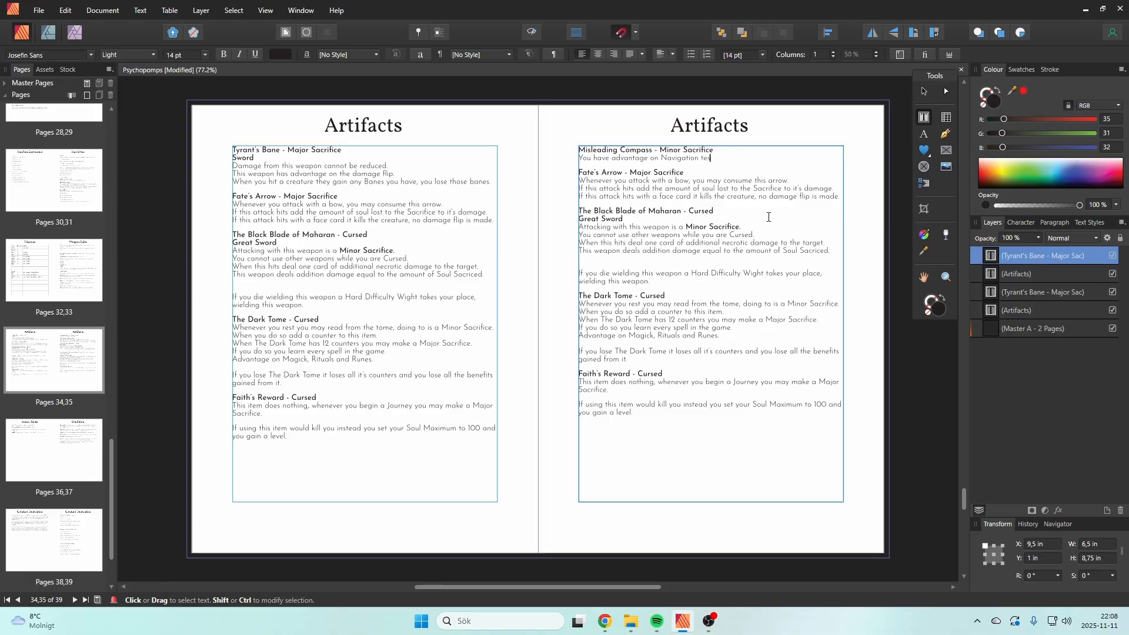
text(ts, if you fail)
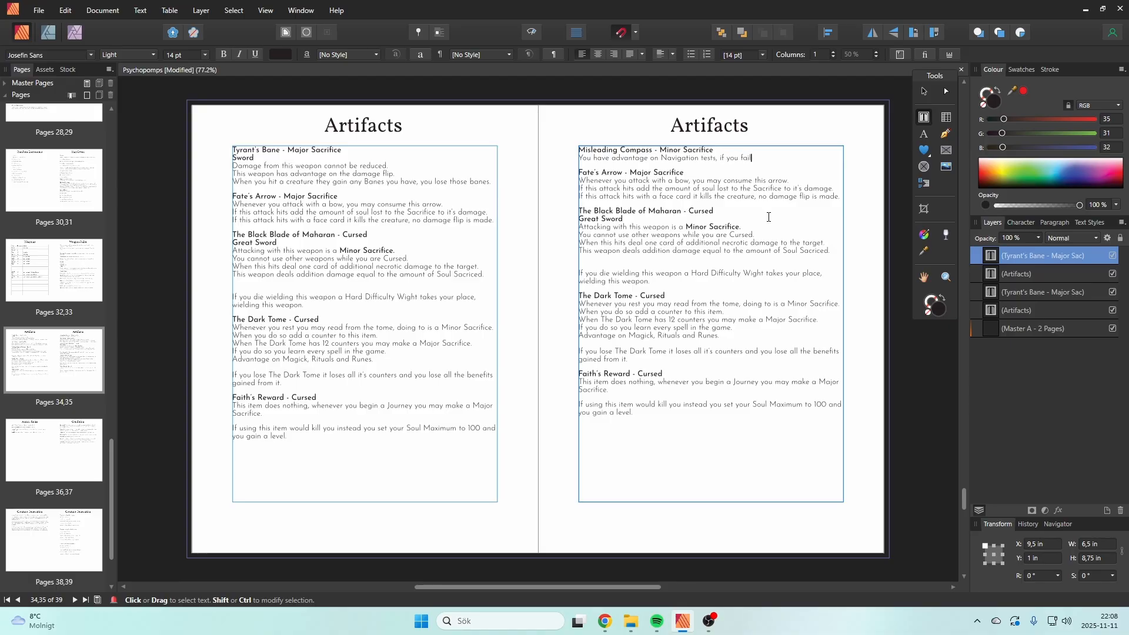
text( a Navigation test you generate an )
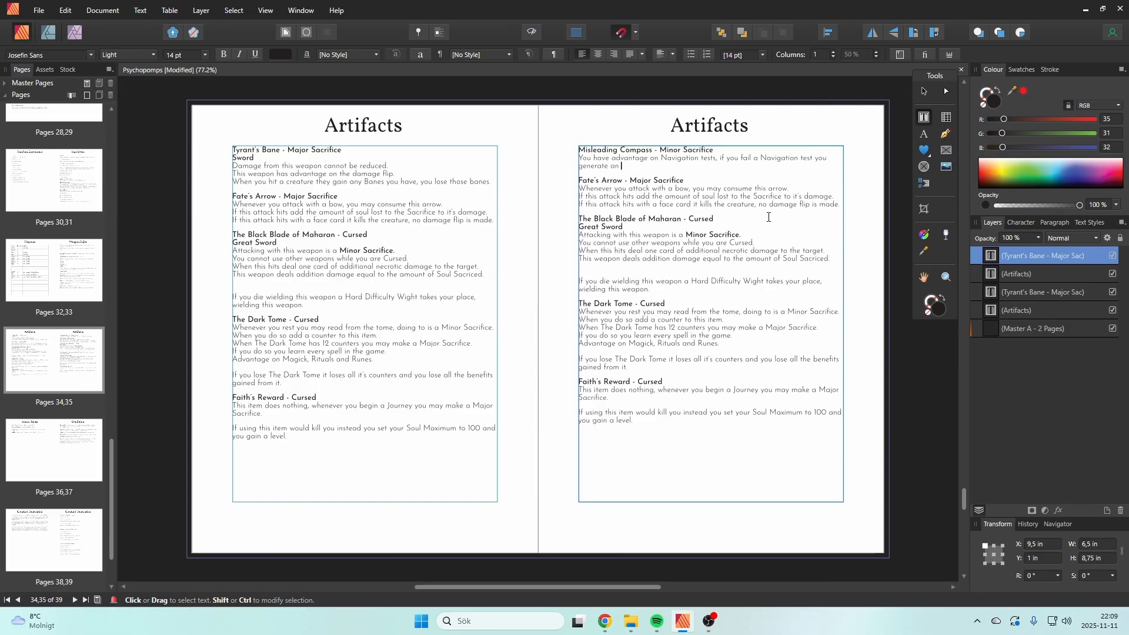
text(encounter on the Dreaming )
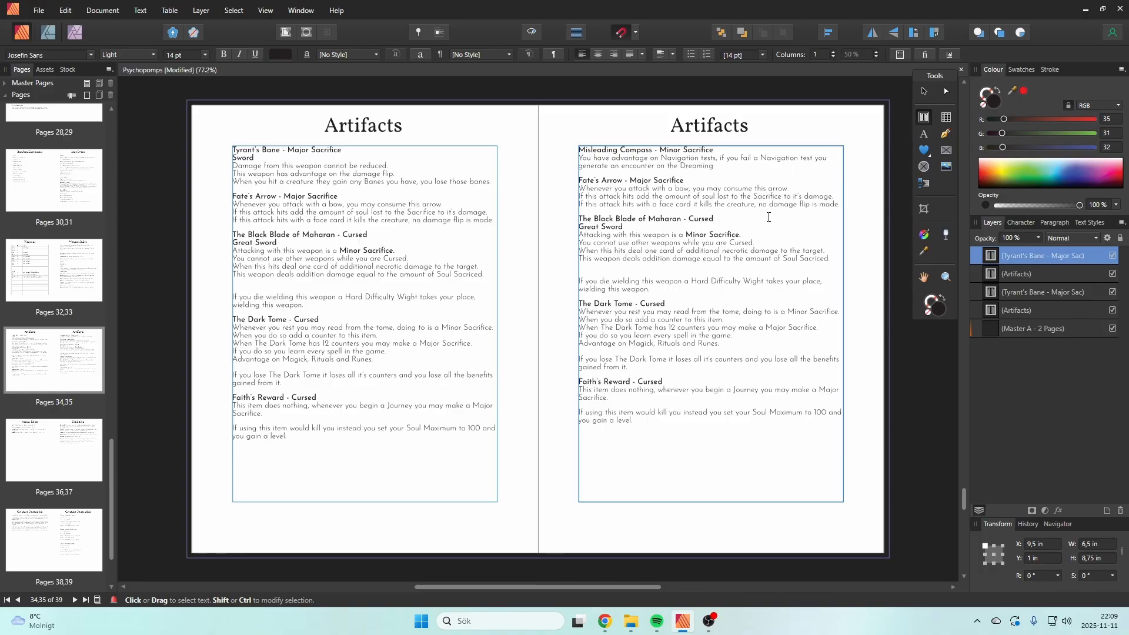
text(encounter table)
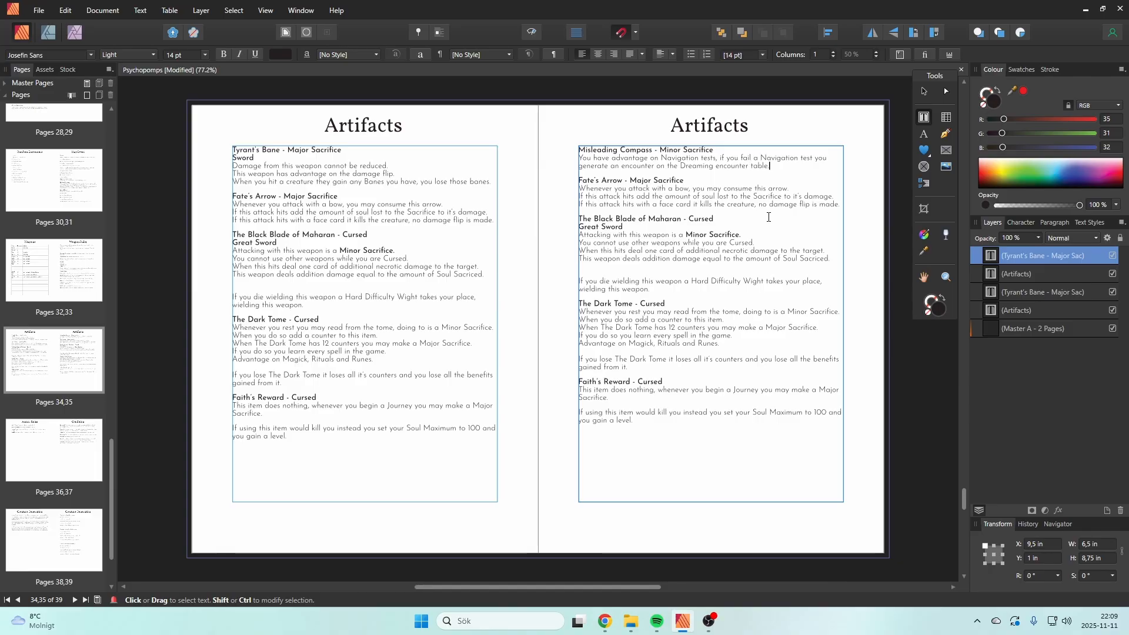
Step: Finish the Misleading Compass rule with "a Navigation test you generate an encounter on the Dreaming encounter table."
text(.)
key(Escape)
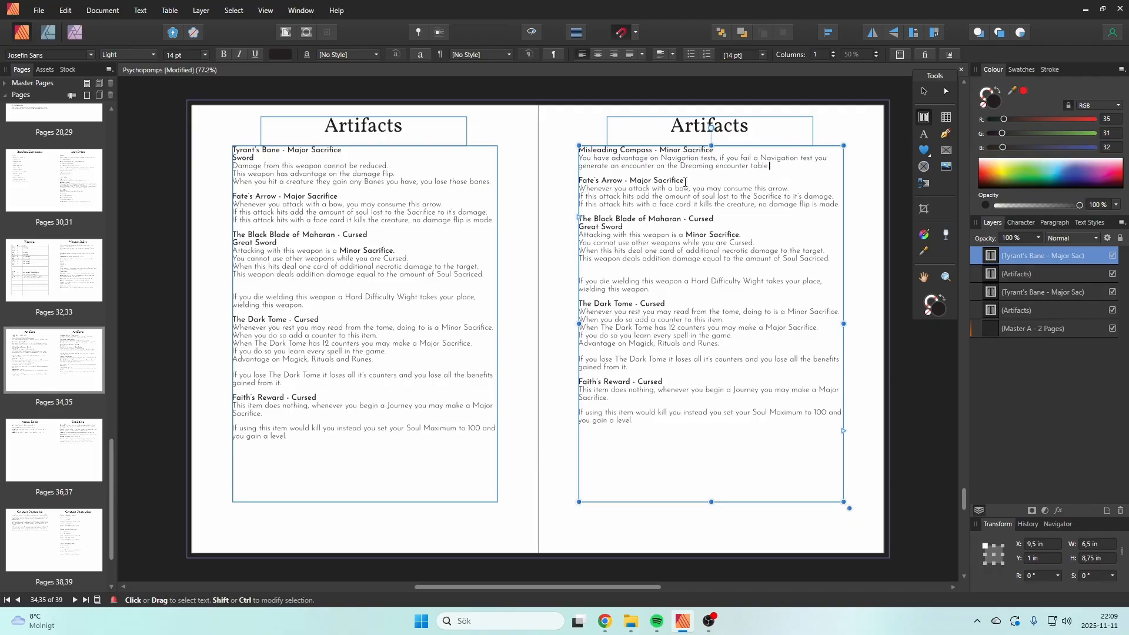
Step: Change the Fate's Arrow heading on the second Artifacts page to "Bottled Moonlight - Cursed"
drag(685, 181, 632, 181)
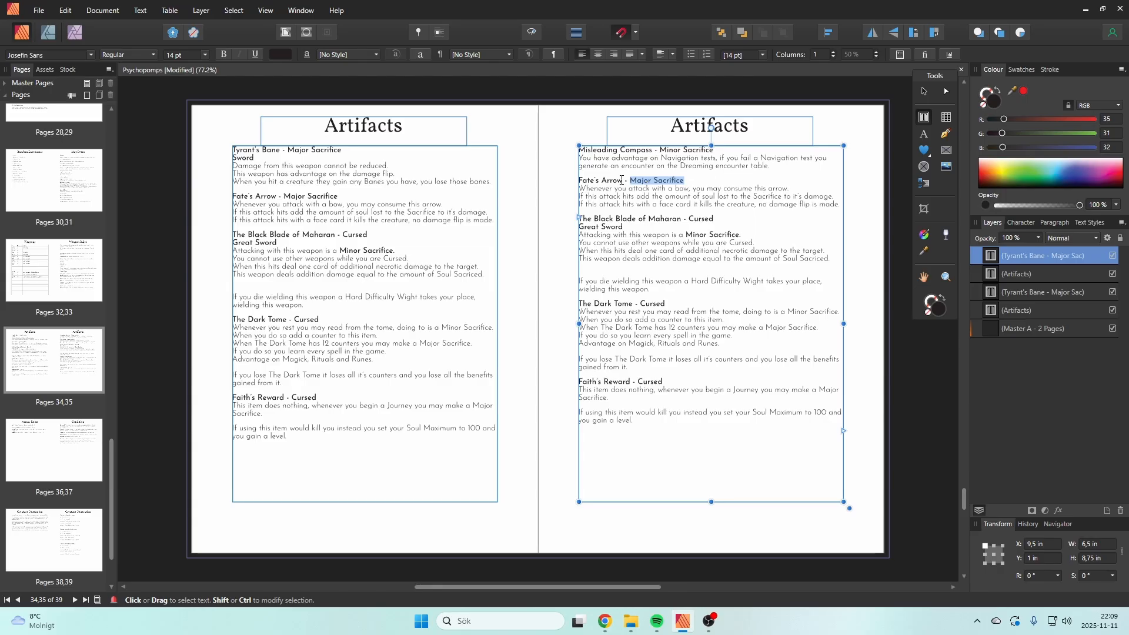
click(624, 180)
drag(624, 181, 579, 181)
text(B)
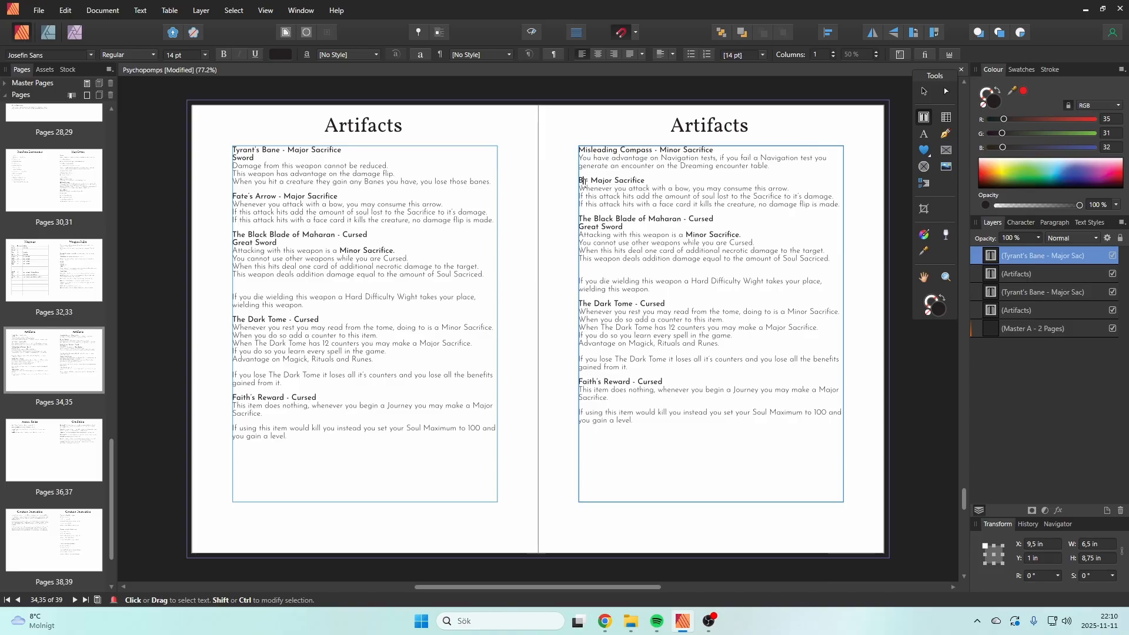
text(ottled Moonlight)
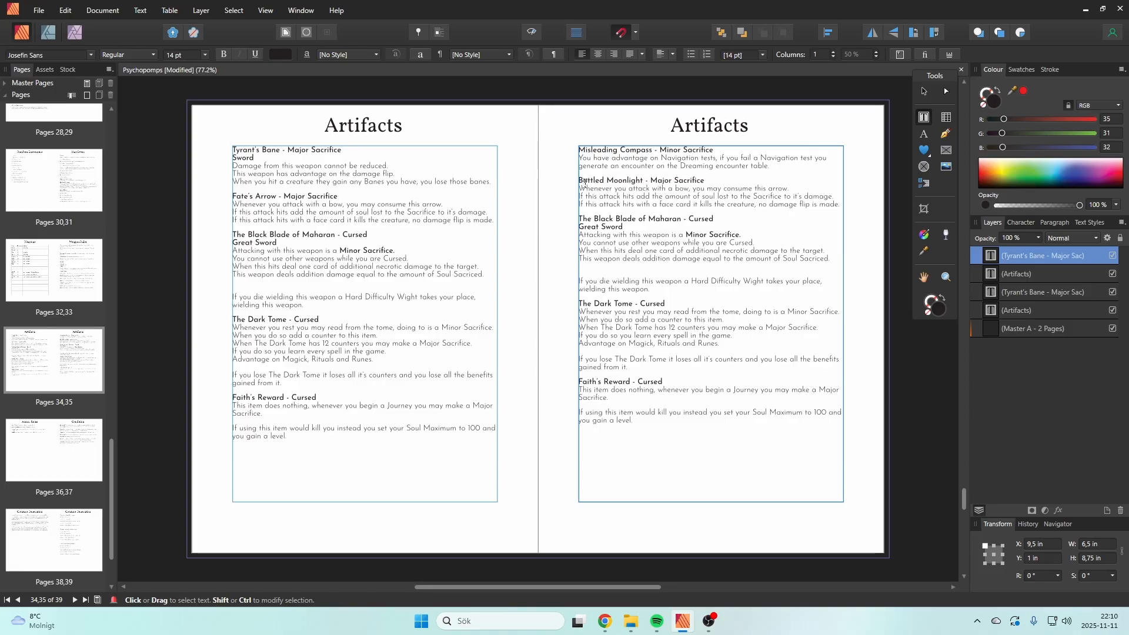
key(Escape)
drag(705, 182, 651, 182)
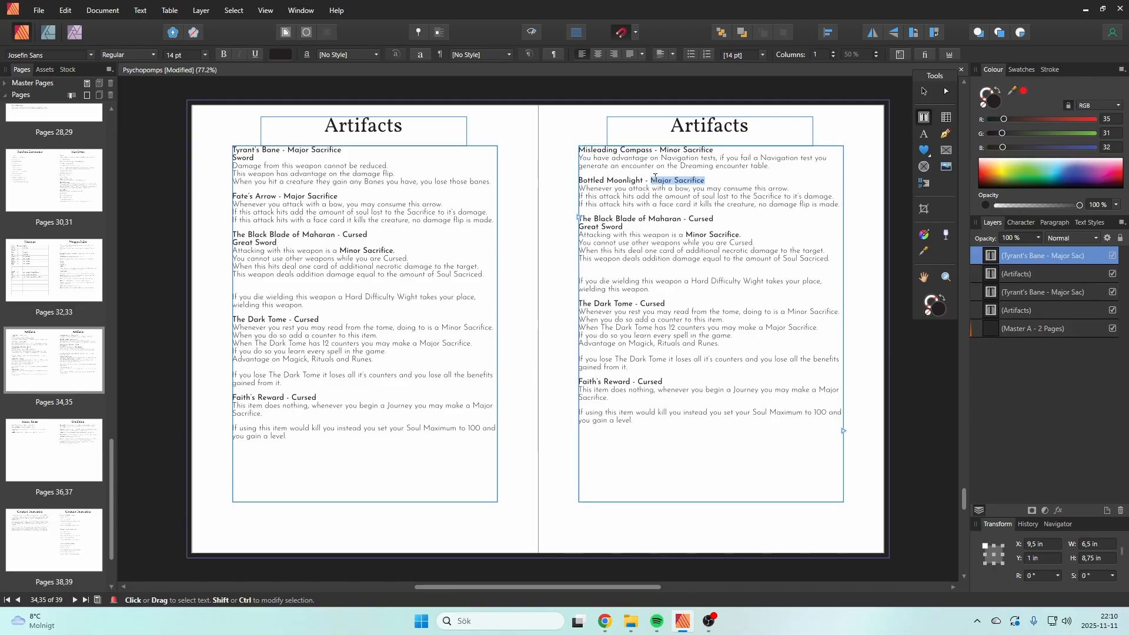
text(Cursed)
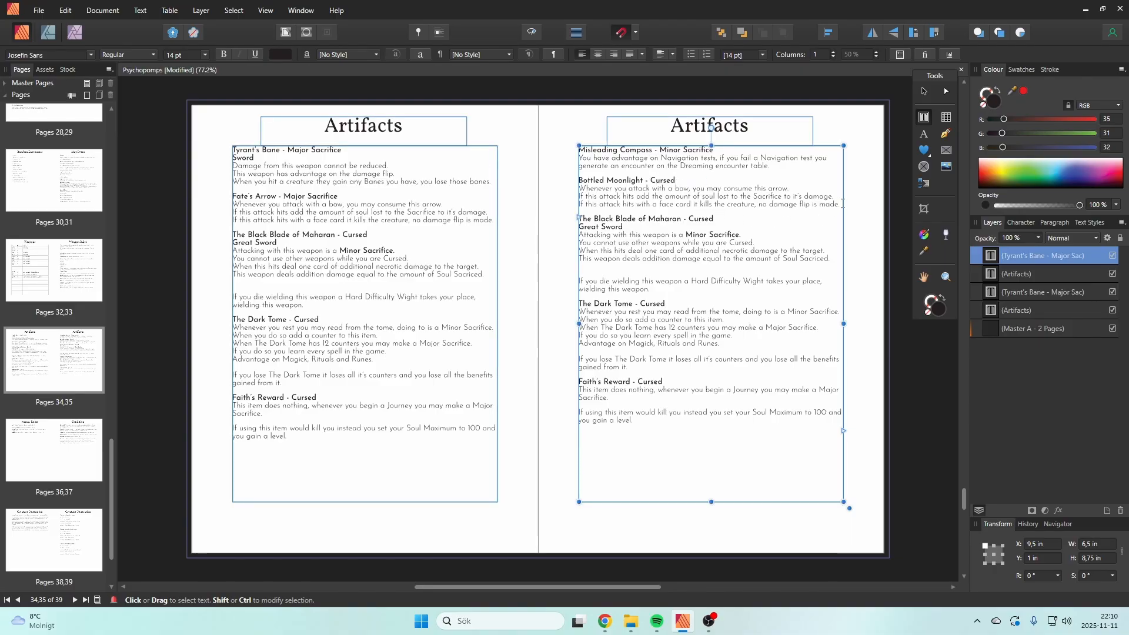
Step: Replace the three arrow rules under Bottled Moonlight with "It gives off a dull glow, providing a small amount of light." and start a new paragraph
drag(839, 205, 579, 188)
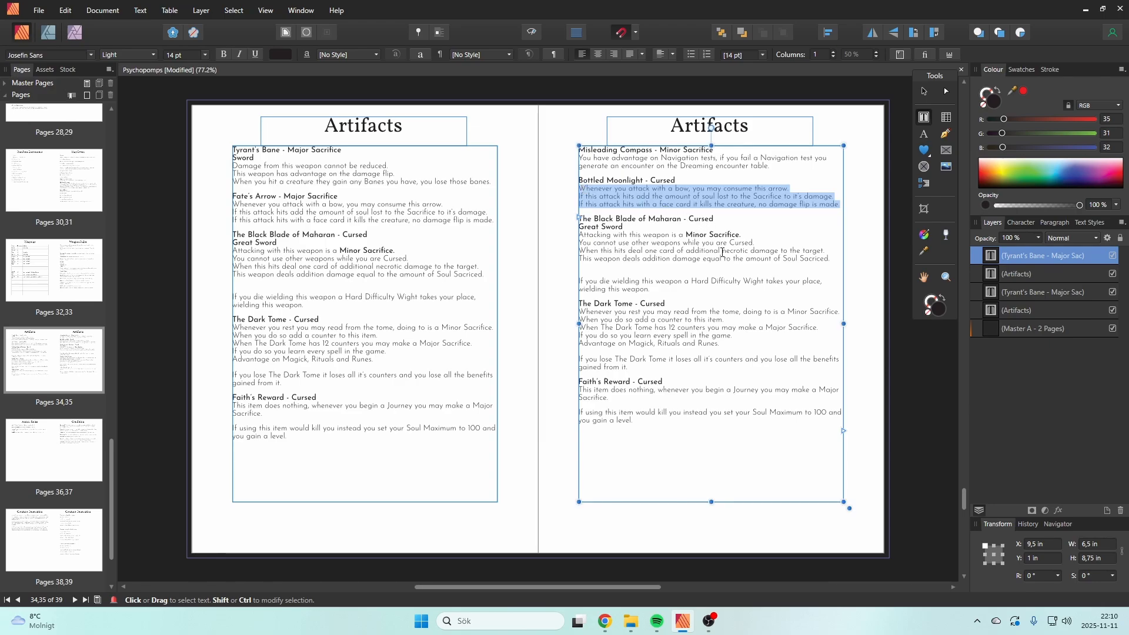
text(It gives )
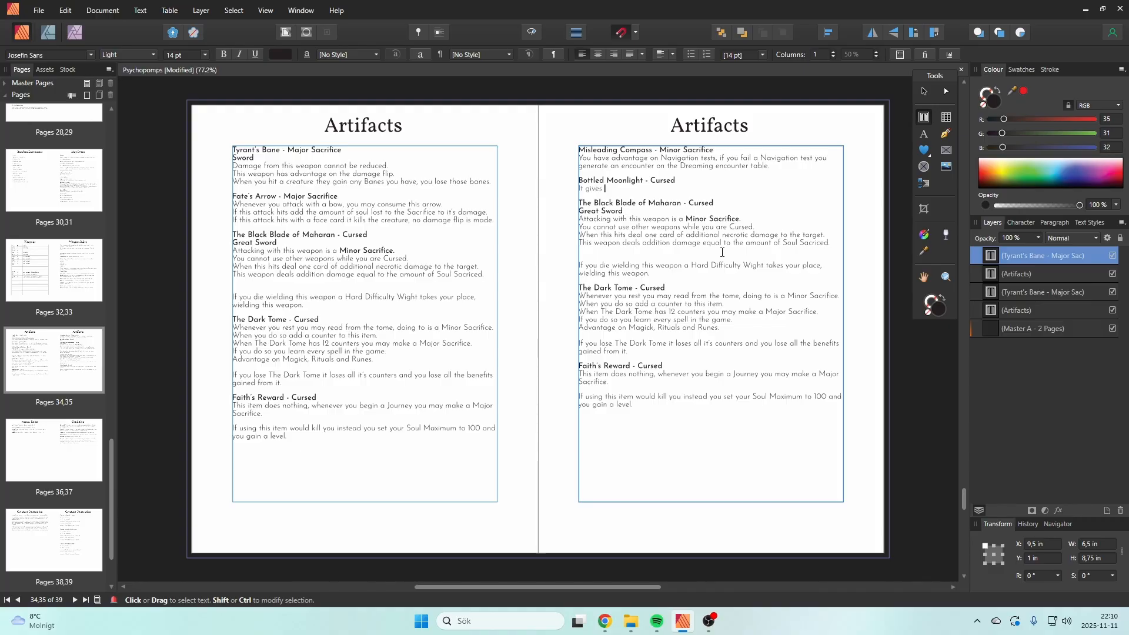
text(off )
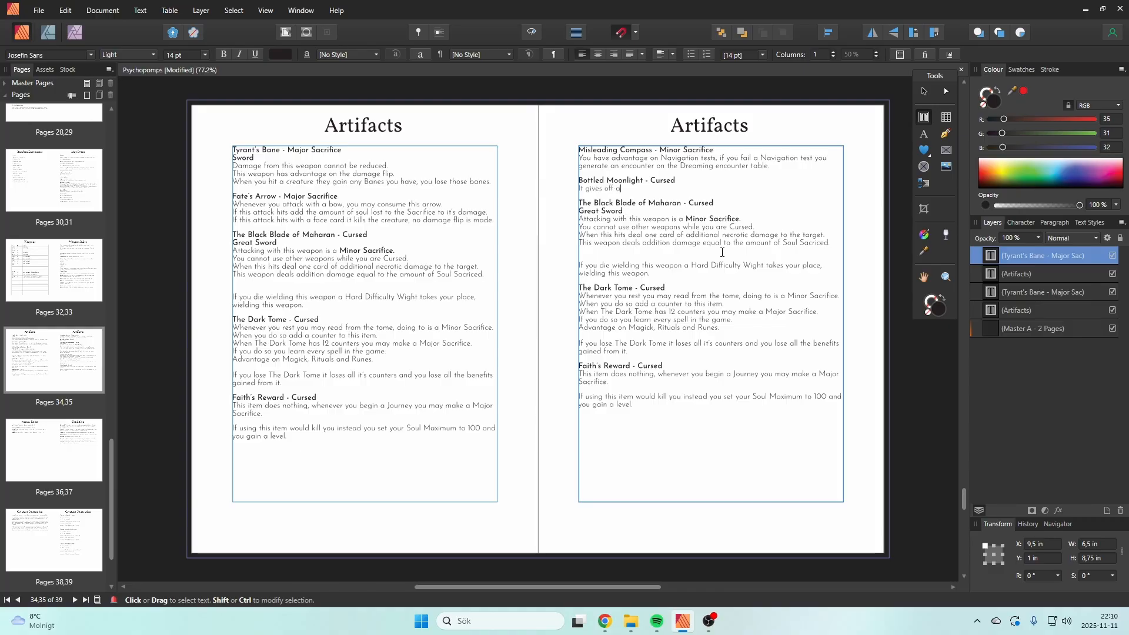
text(a)
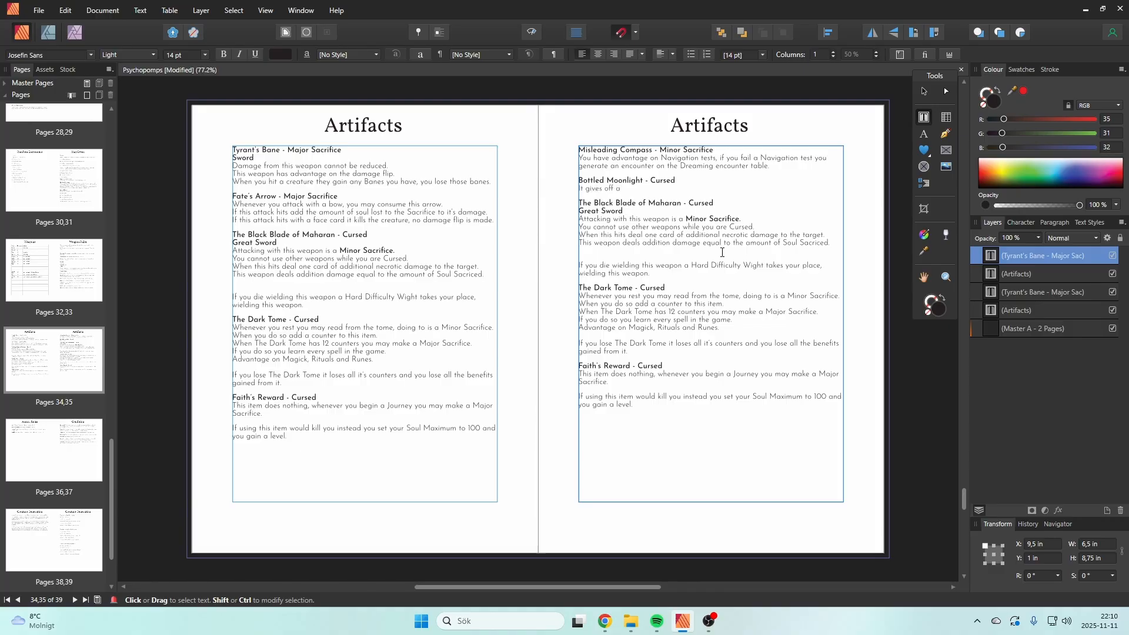
text( dull )
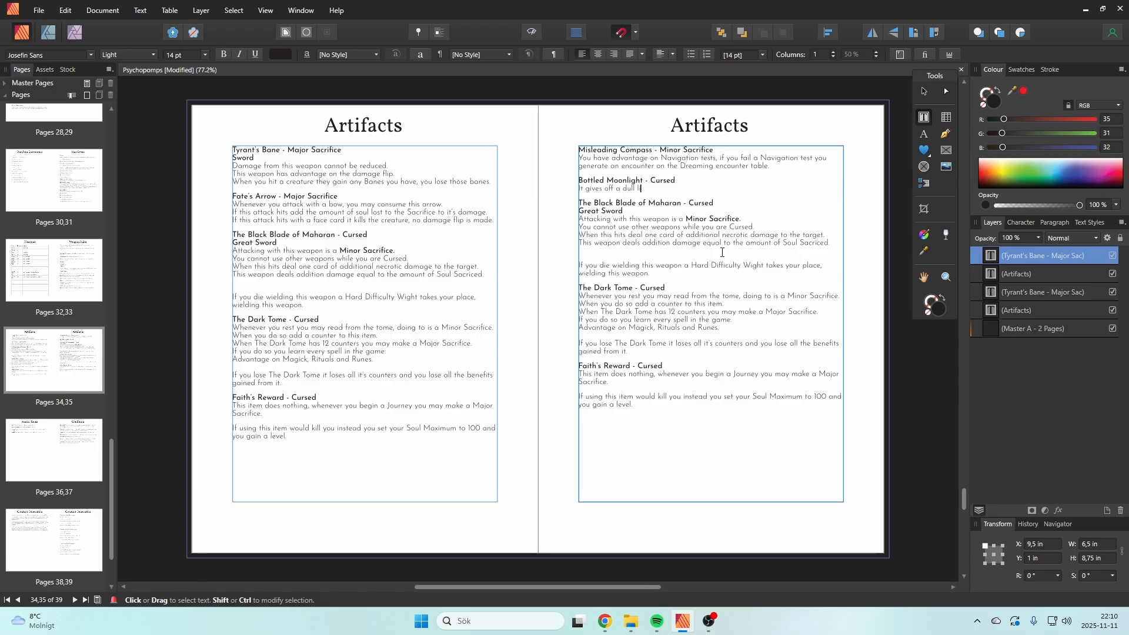
text(glow, providing )
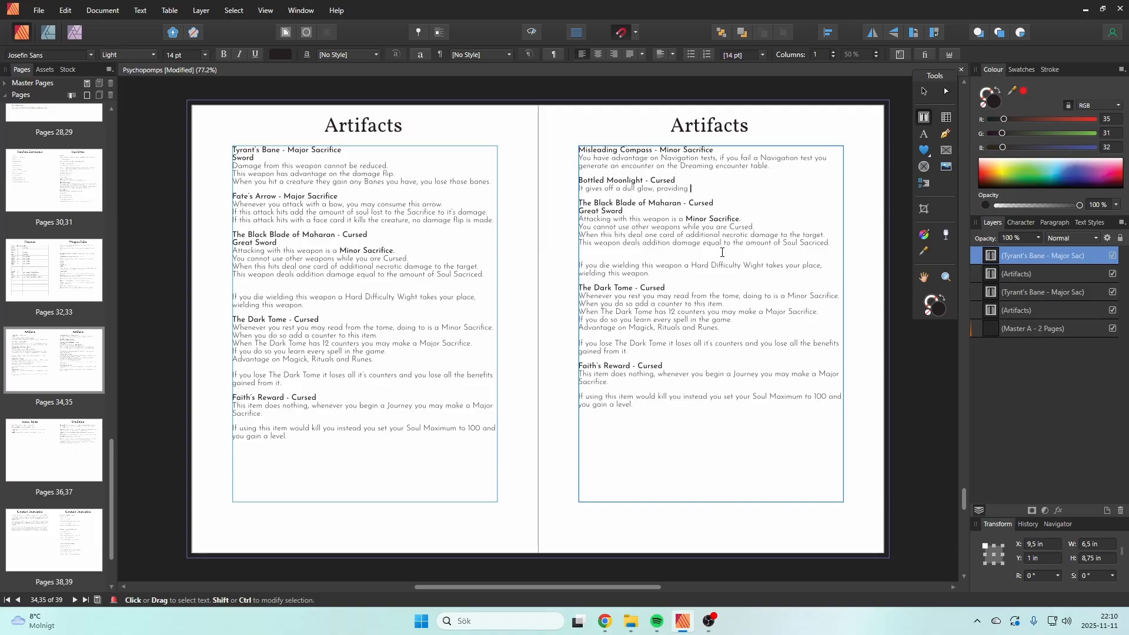
text(a small amount of light.)
key(Return)
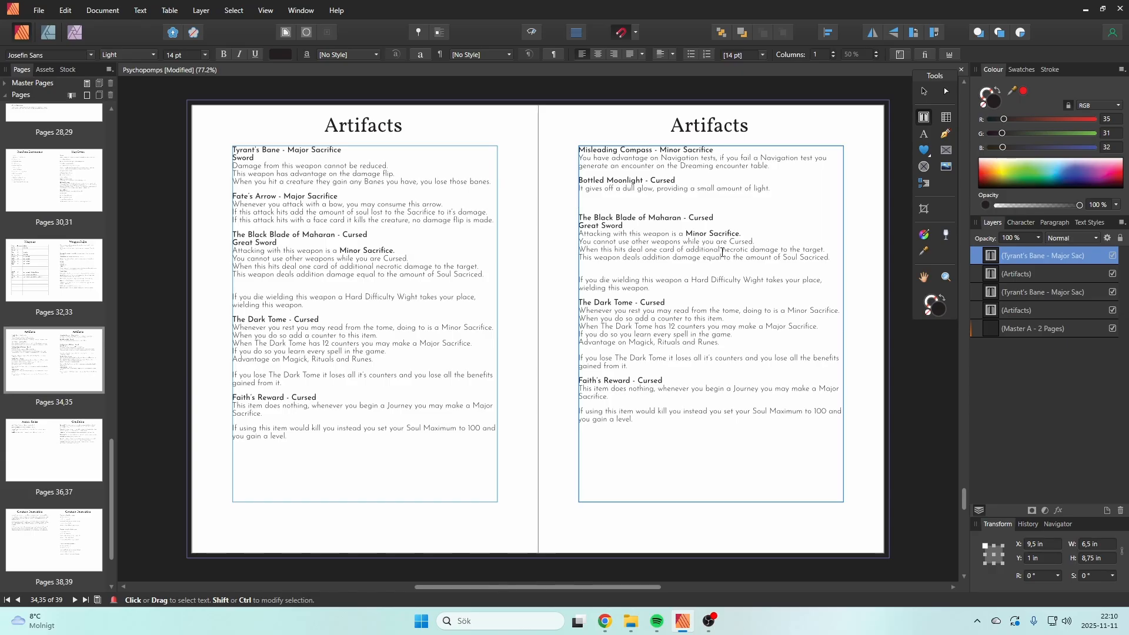
Step: Add the Bottled Moonlight paragraph "If a character drinks it they increase their Dreaming skill by 1 if able."
text(If a character d)
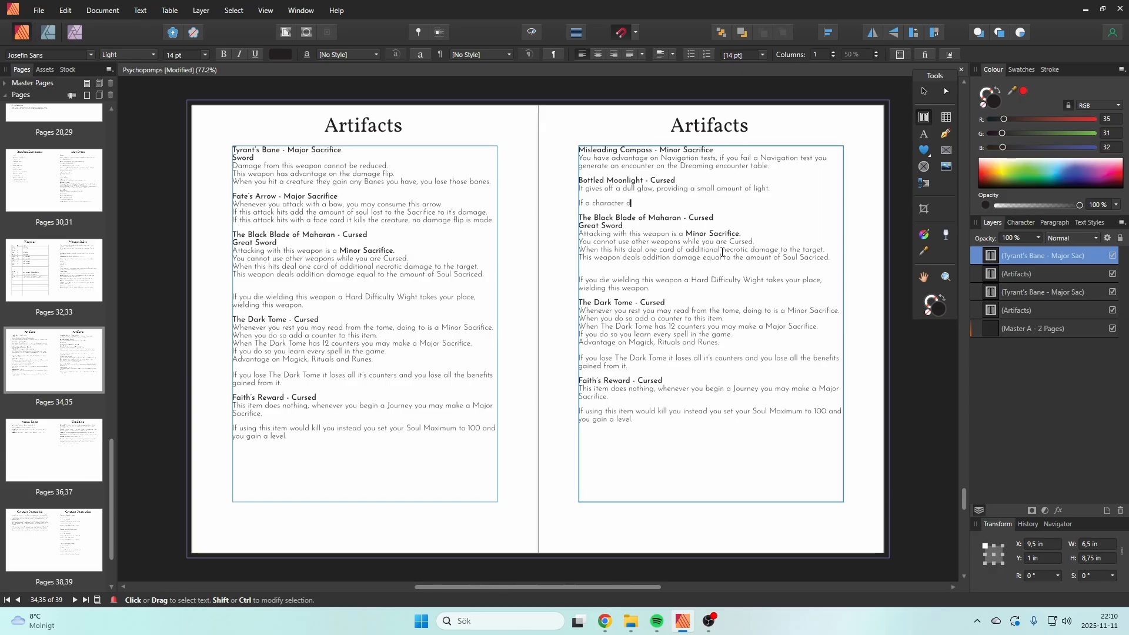
text(rinks it)
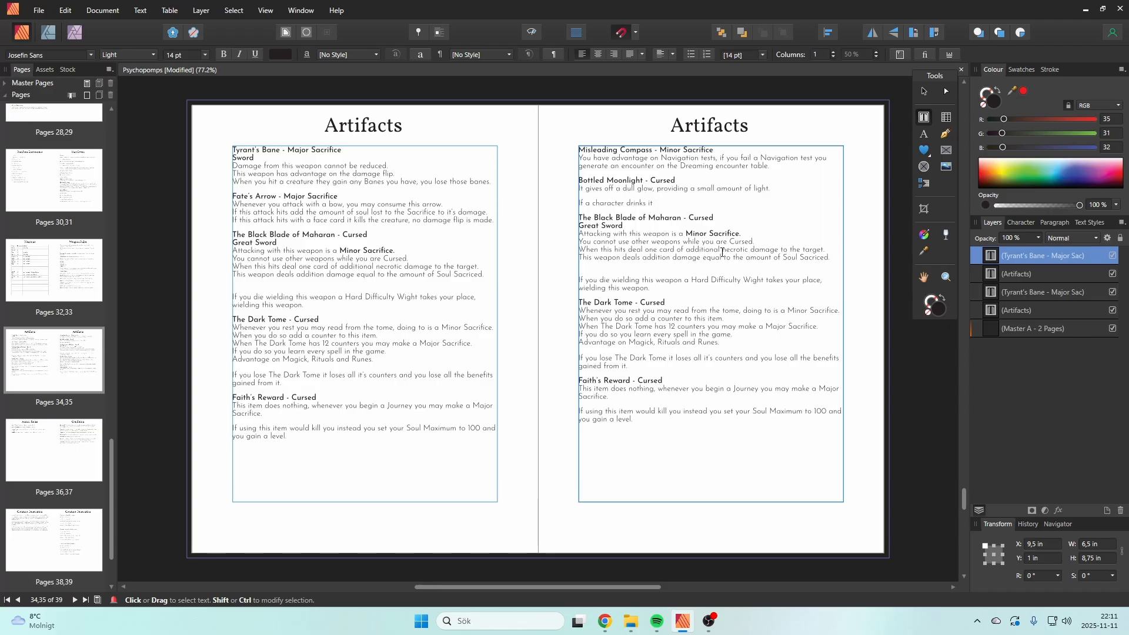
text(they increase )
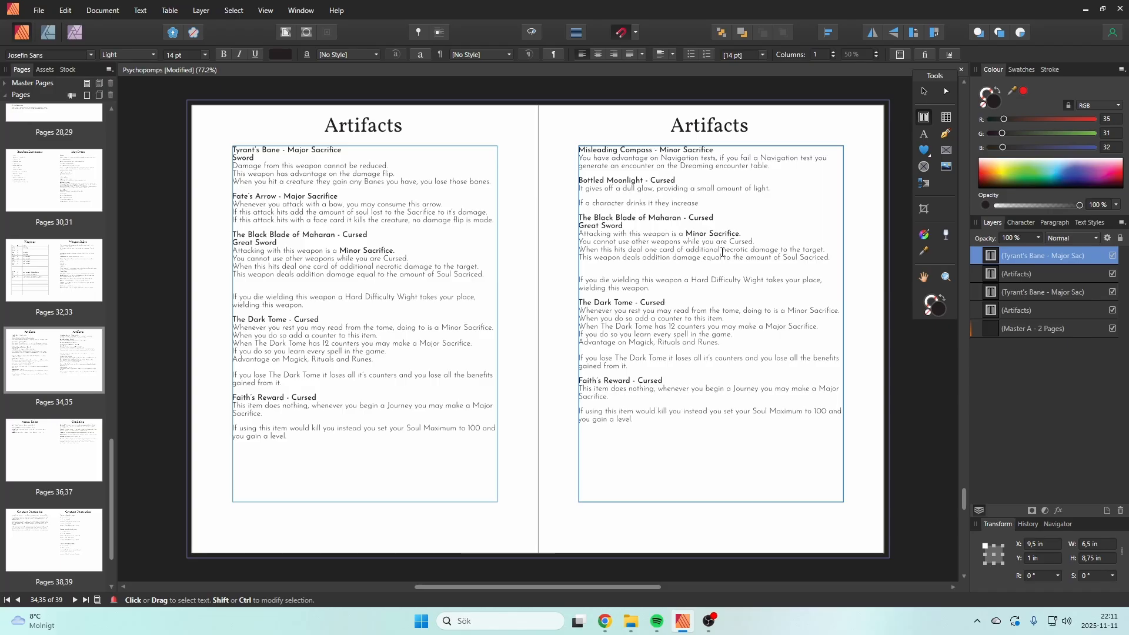
text(their Dreaming )
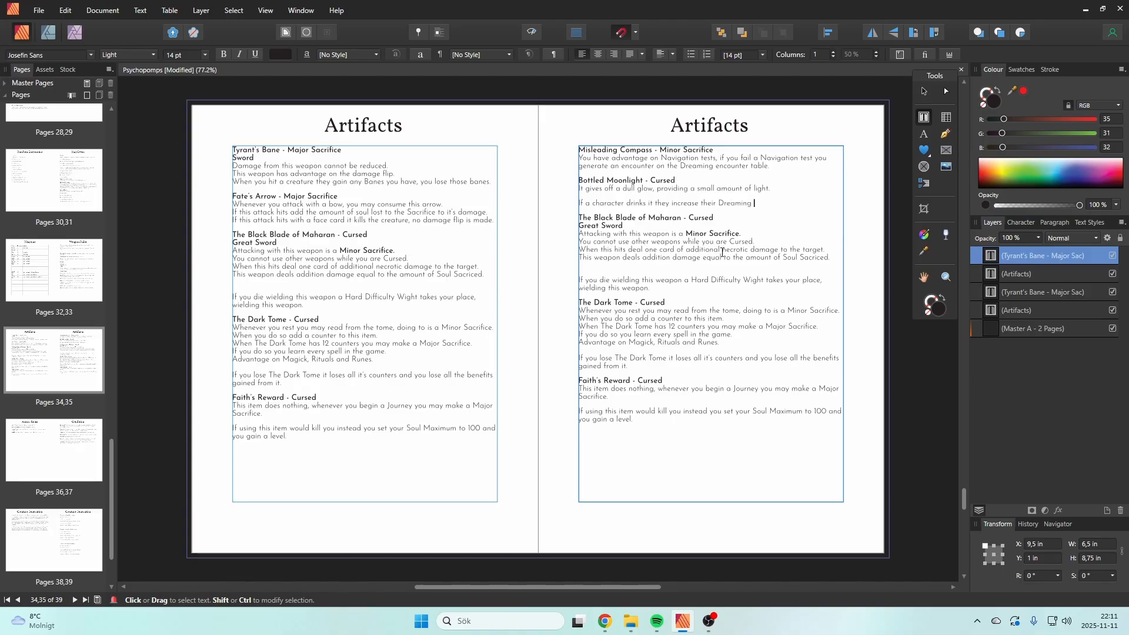
text(skill by )
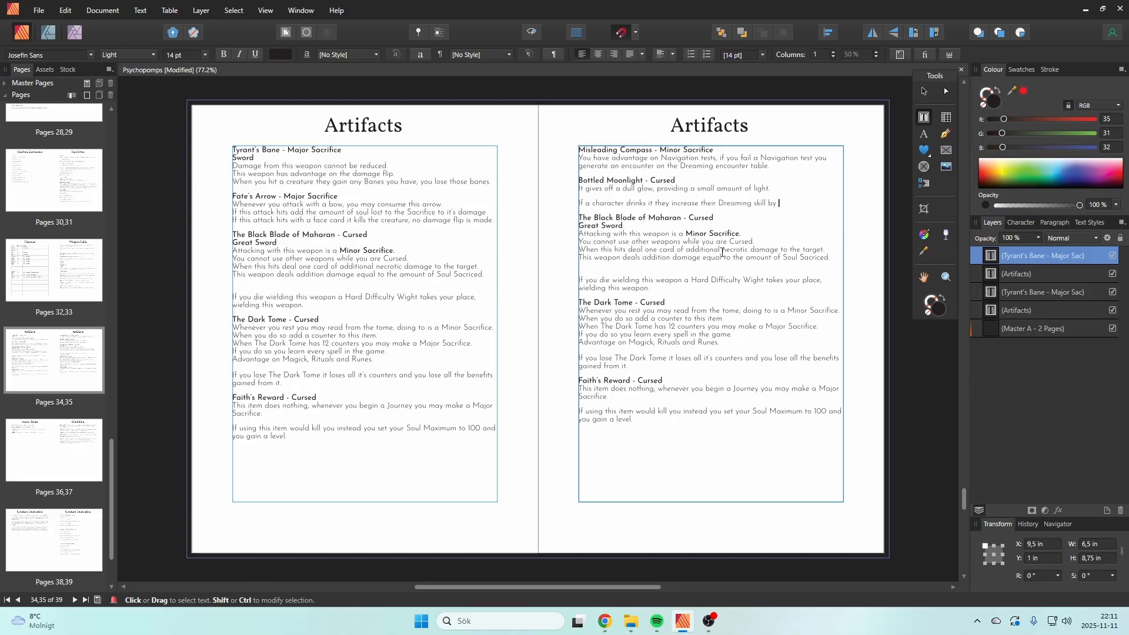
text(1 if able.)
key(Escape)
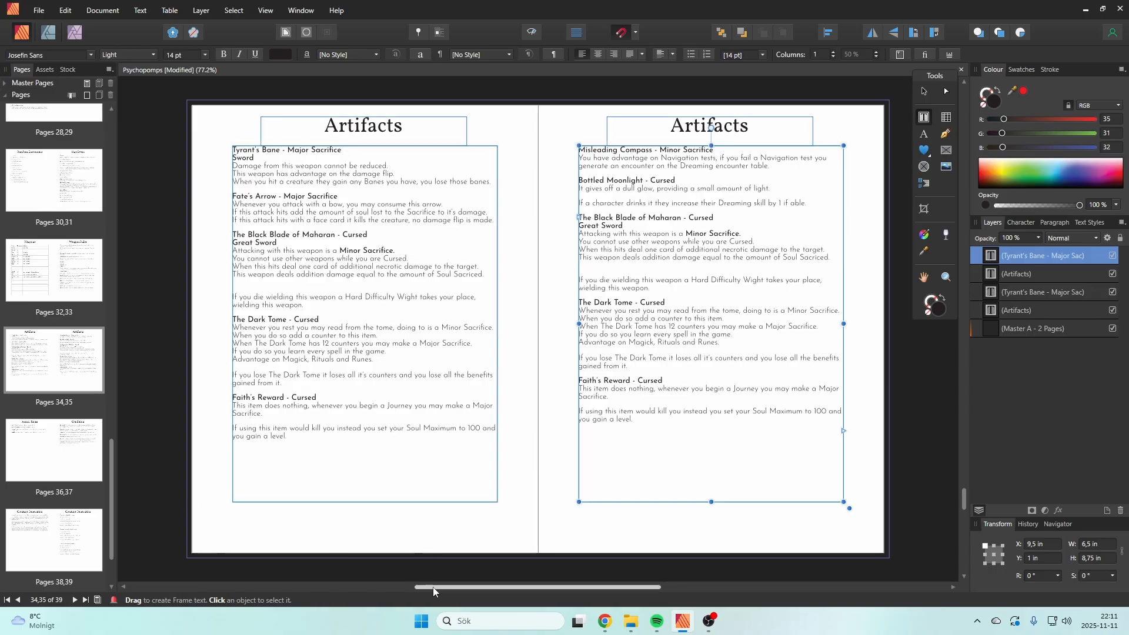
Step: Check the Random Encounters list, the Character Creation skills and the Armor Rules and Condition pages, and return to the second Artifacts page
mouse_move(433, 591)
mouse_down()
mouse_move(364, 590)
mouse_move(416, 591)
mouse_up()
scroll(108, 457, up, 1)
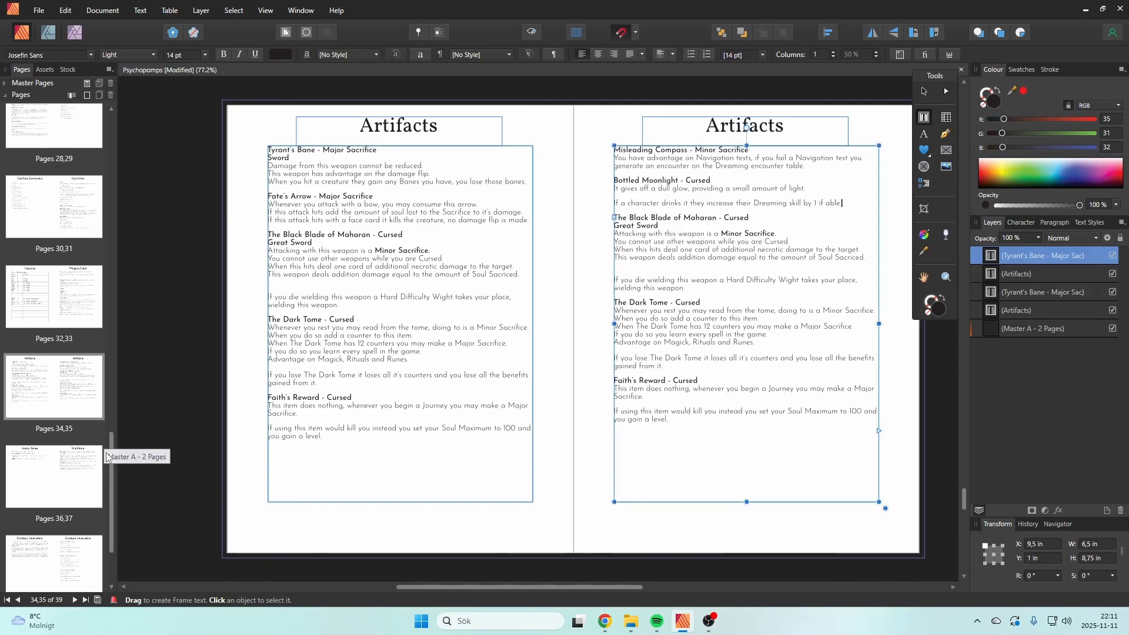
drag(106, 456, 118, 320)
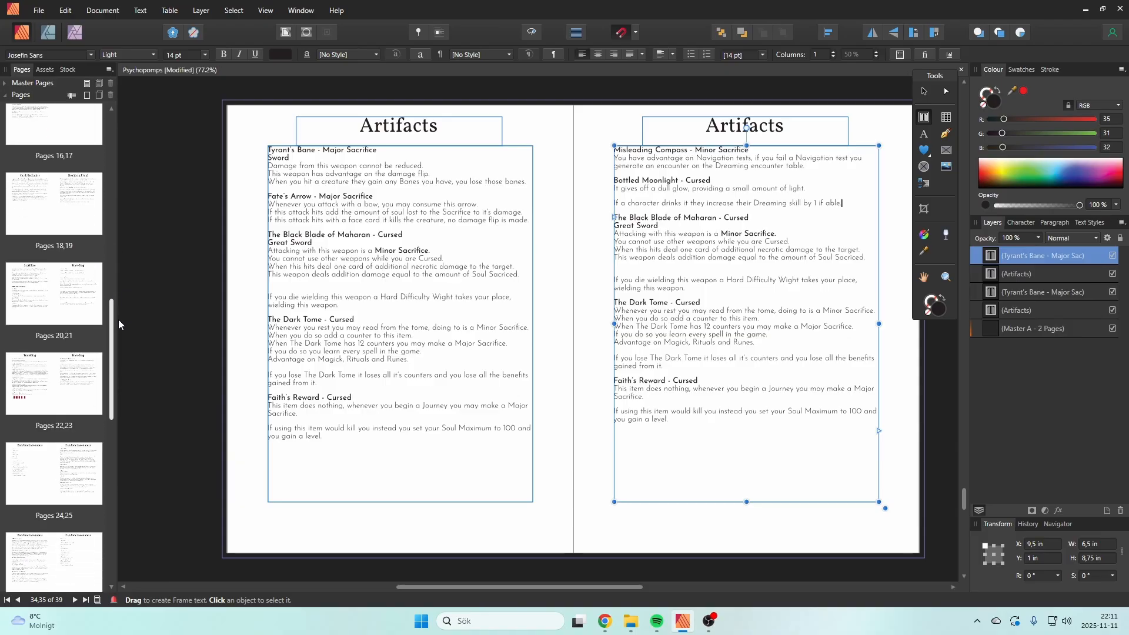
click(30, 469)
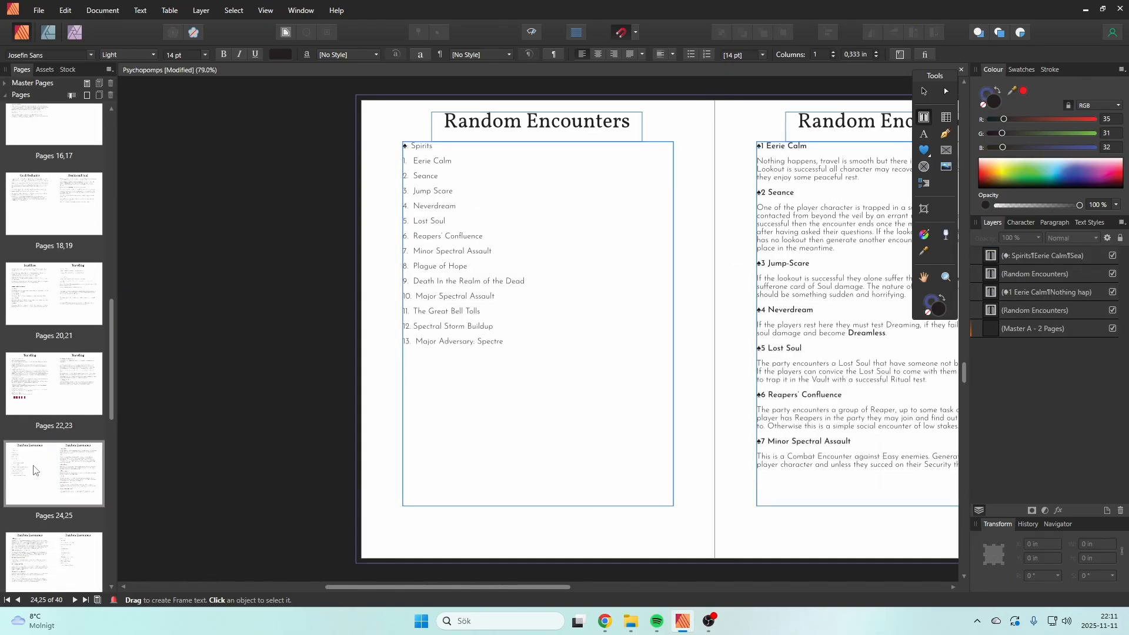
drag(111, 364, 112, 264)
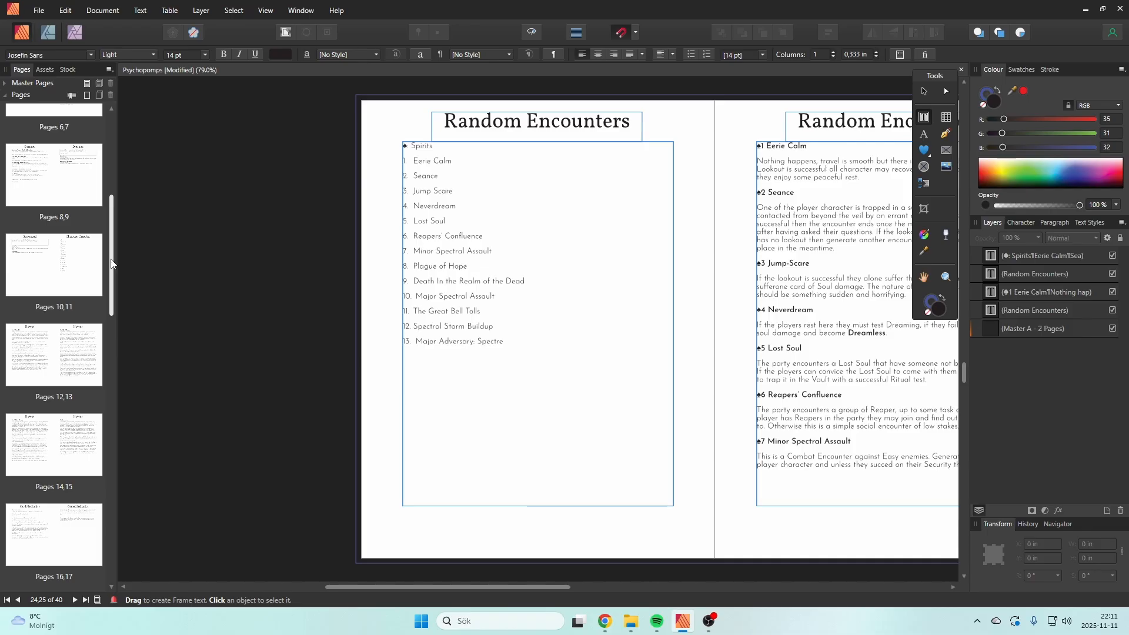
click(86, 266)
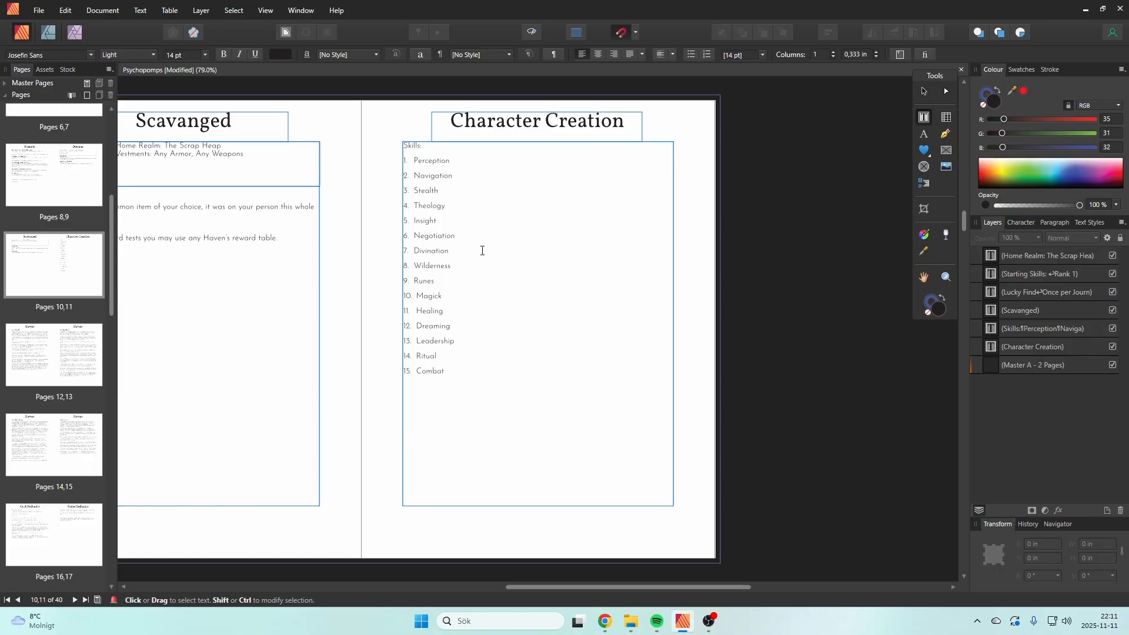
drag(111, 309, 96, 616)
click(79, 462)
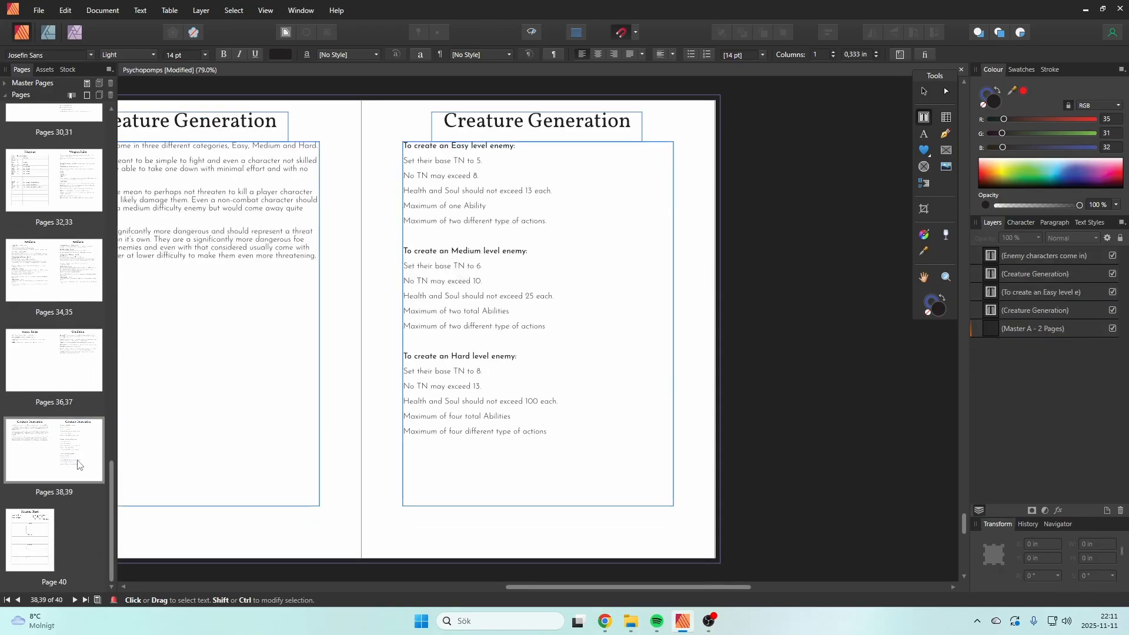
click(79, 379)
click(15, 368)
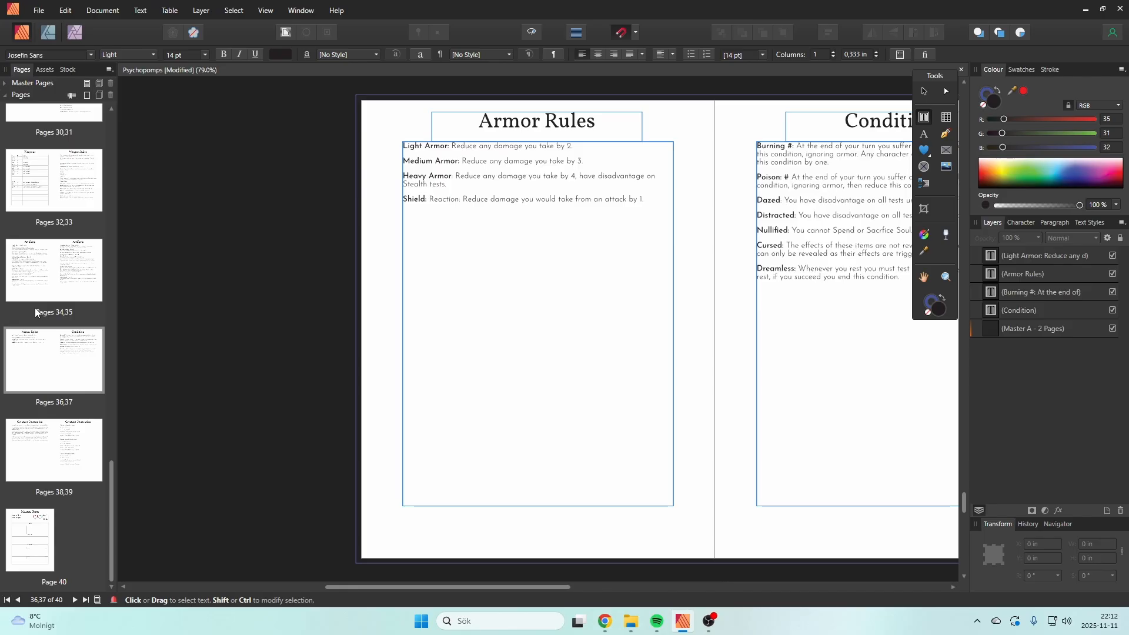
click(84, 284)
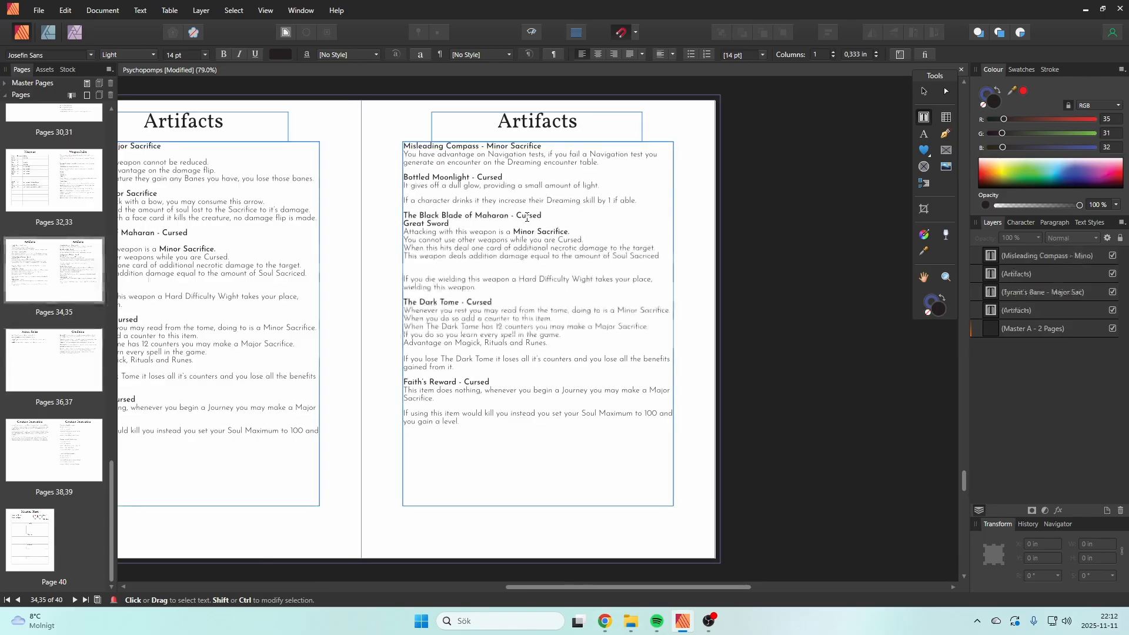
Step: Change "Dreaming" to "Magick" in the Bottled Moonlight paragraph about drinking it
click(568, 200)
double_click(568, 200)
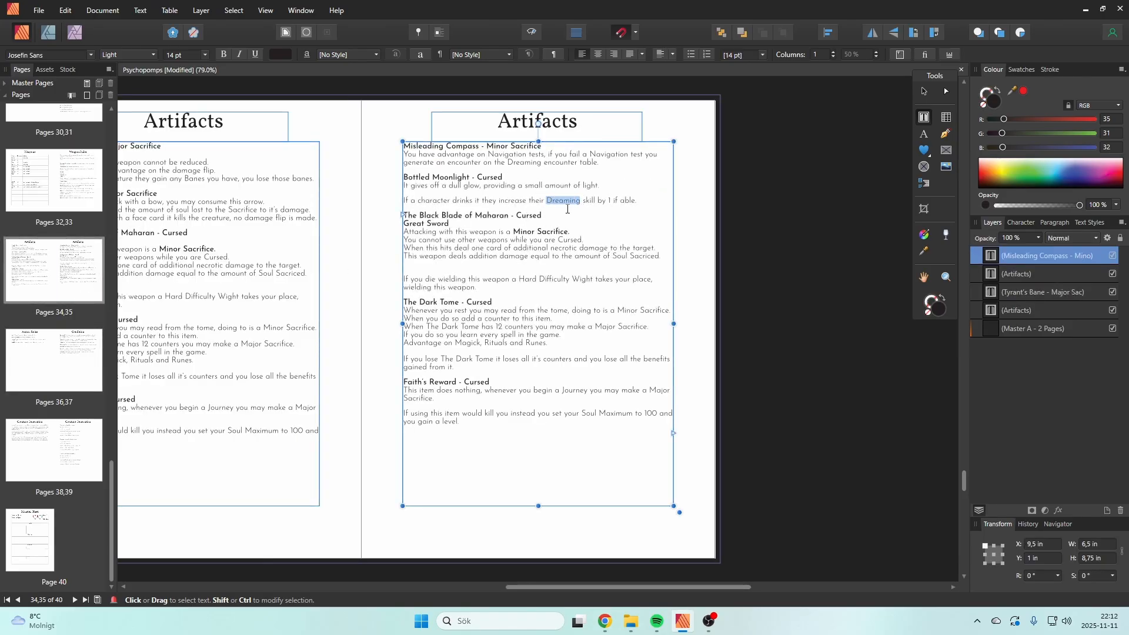
text(Magick)
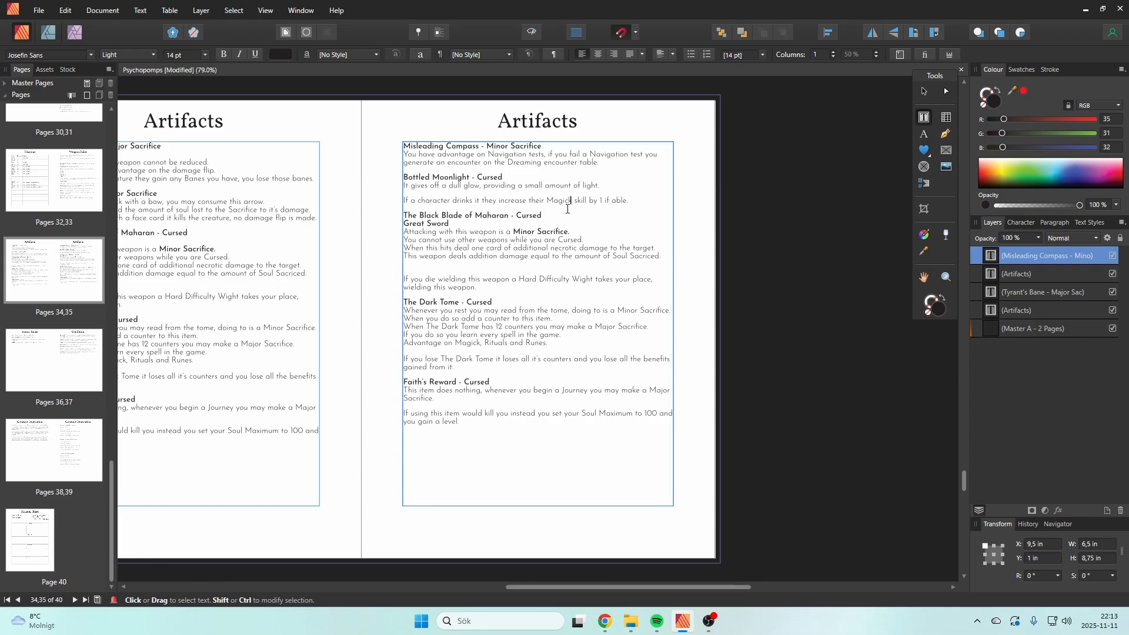
click(568, 206)
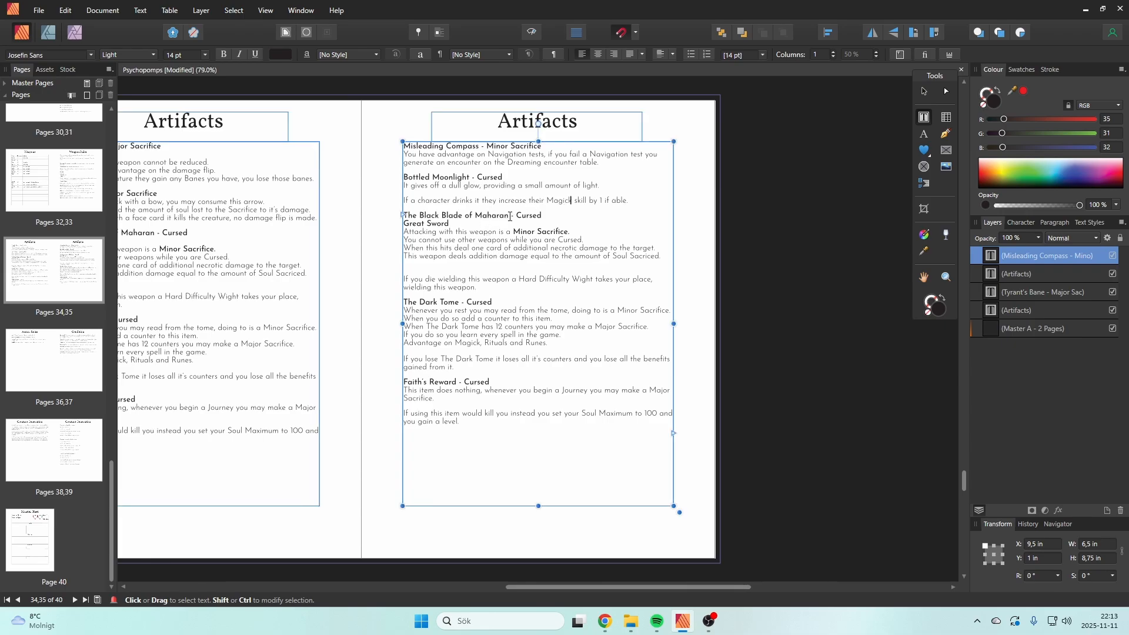
Step: Change the Black Blade of Maharan heading on the second Artifacts page to "Bottled Storm - Cursed"
drag(512, 219, 405, 220)
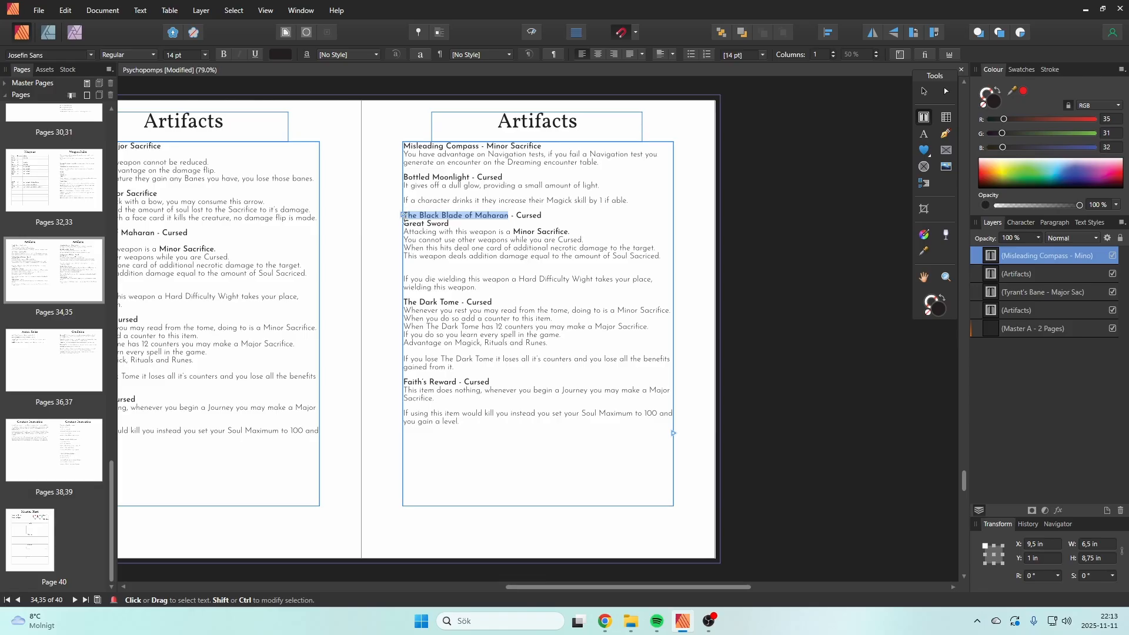
text(Bottled)
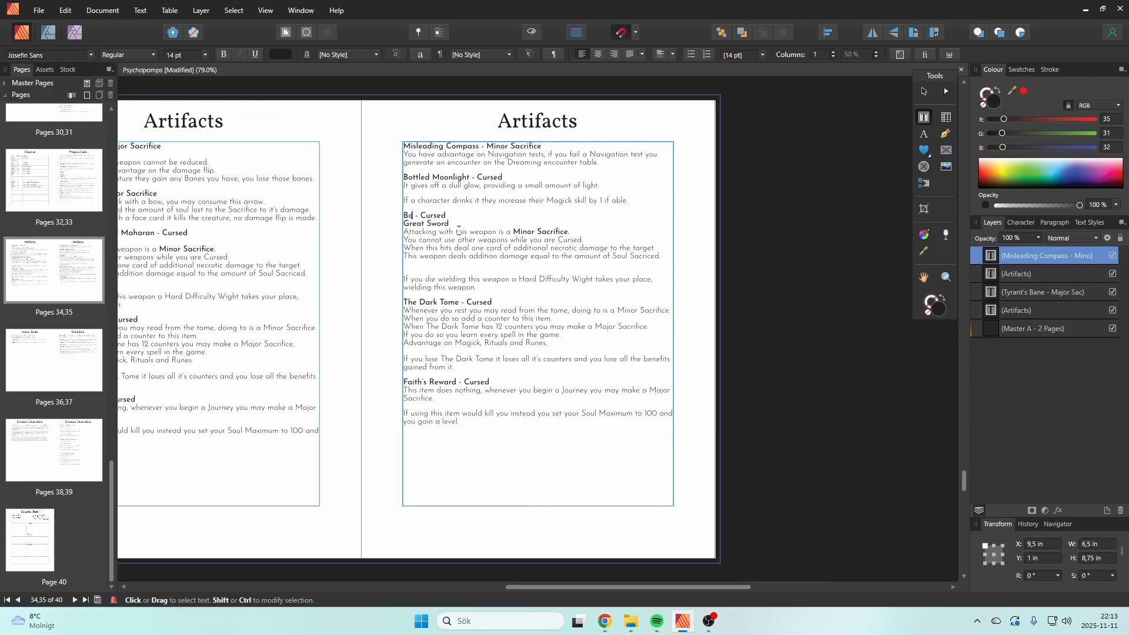
text( Storm)
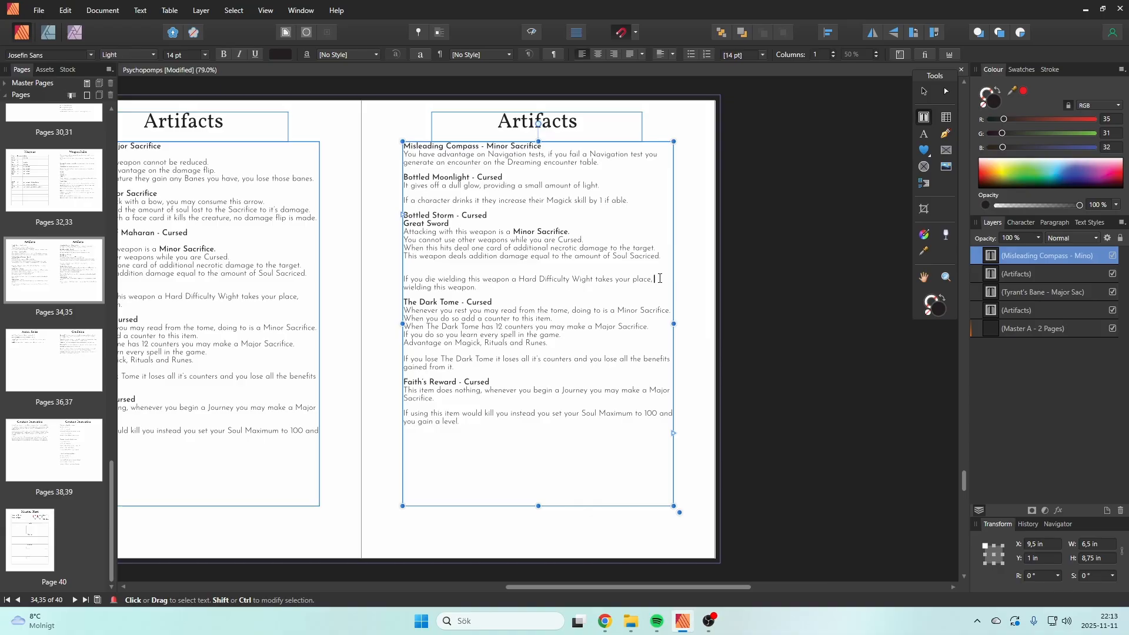
Step: Delete the Great Sword line and the four weapon rules below it under Bottled Storm
drag(656, 279, 410, 230)
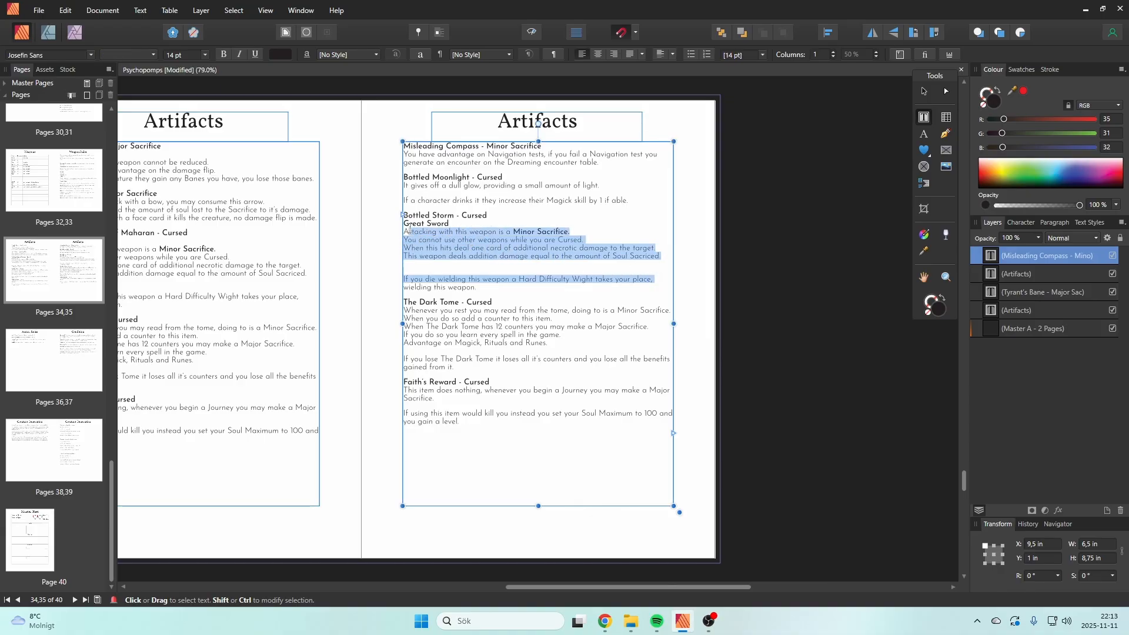
click(496, 248)
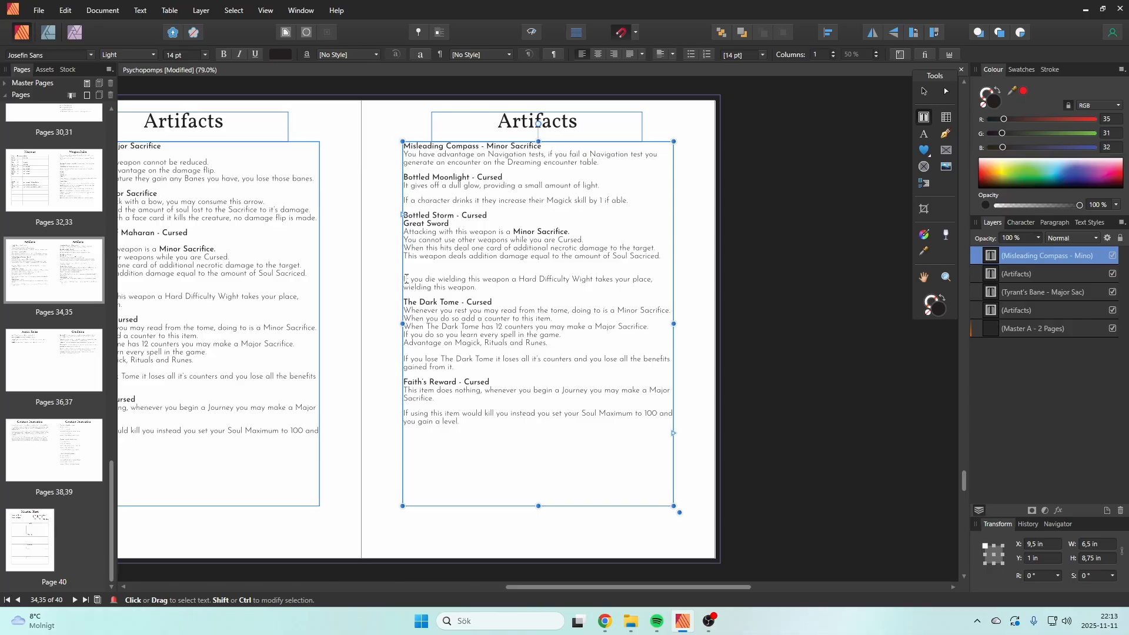
drag(405, 266, 390, 223)
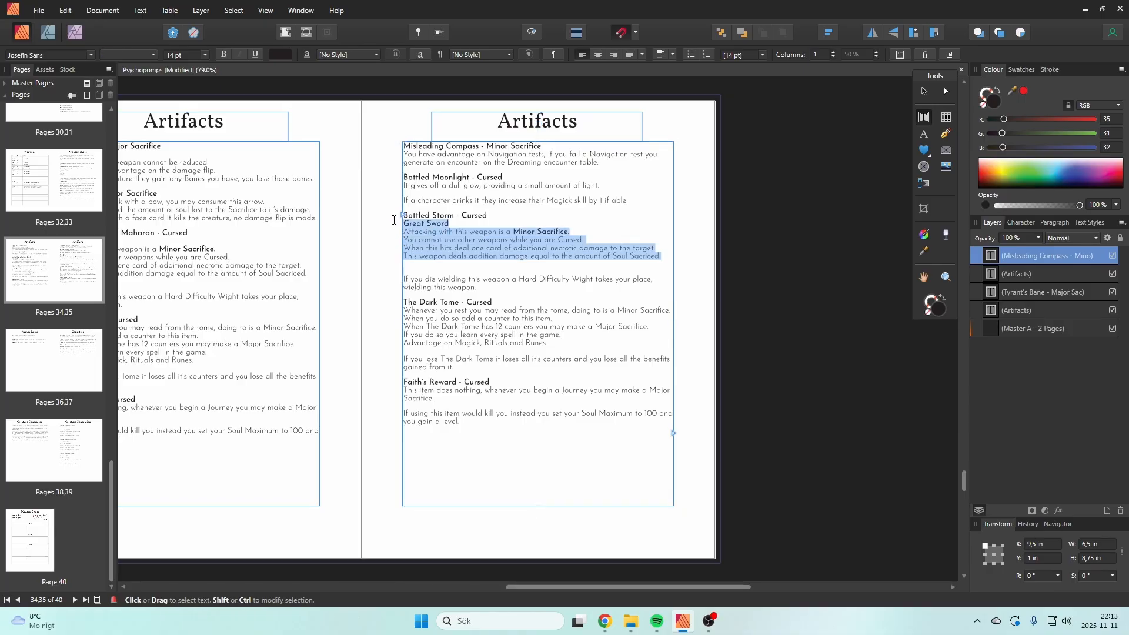
key(Delete)
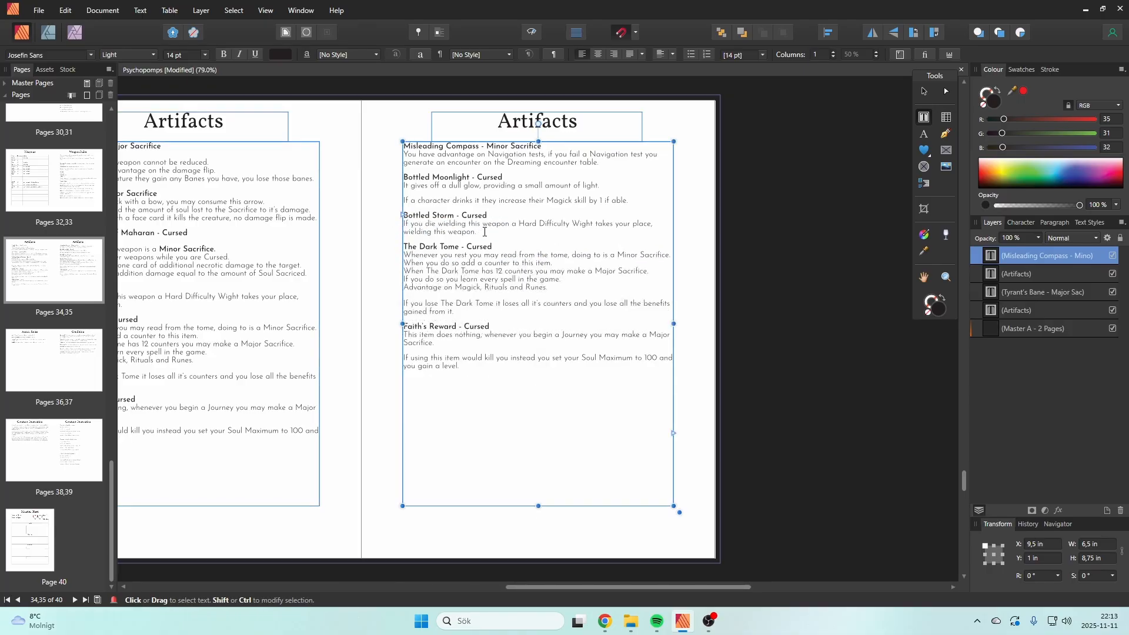
Step: Replace the remaining Wight rule under Bottled Storm with "If the bottle is uncorked generate a storm using the Storm Encounter table."
drag(485, 232, 393, 224)
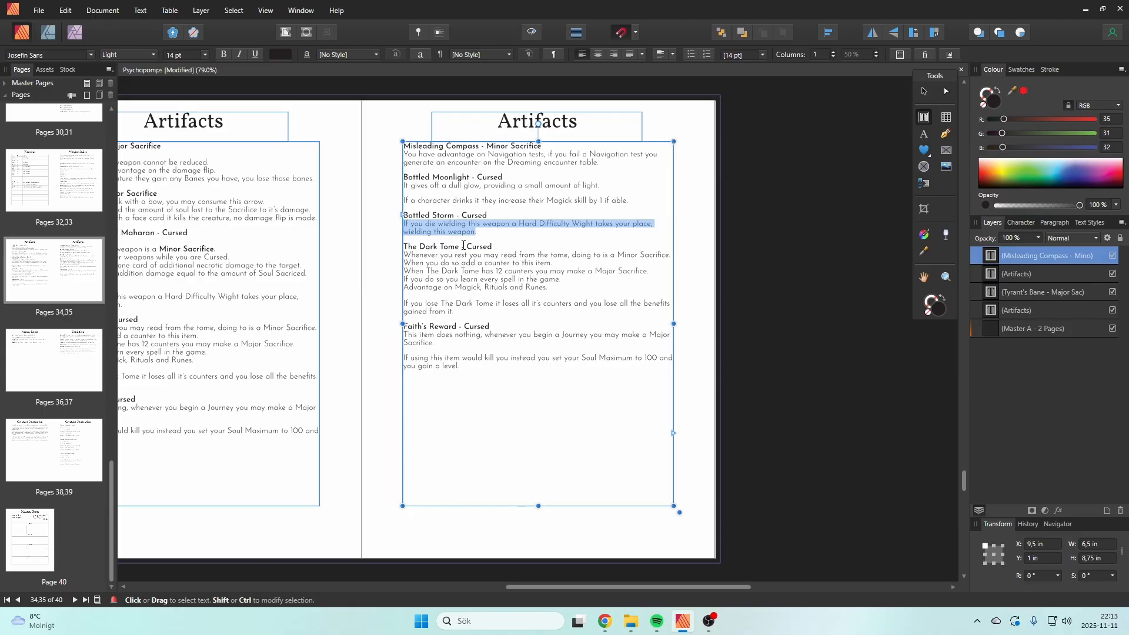
text(If the bottle)
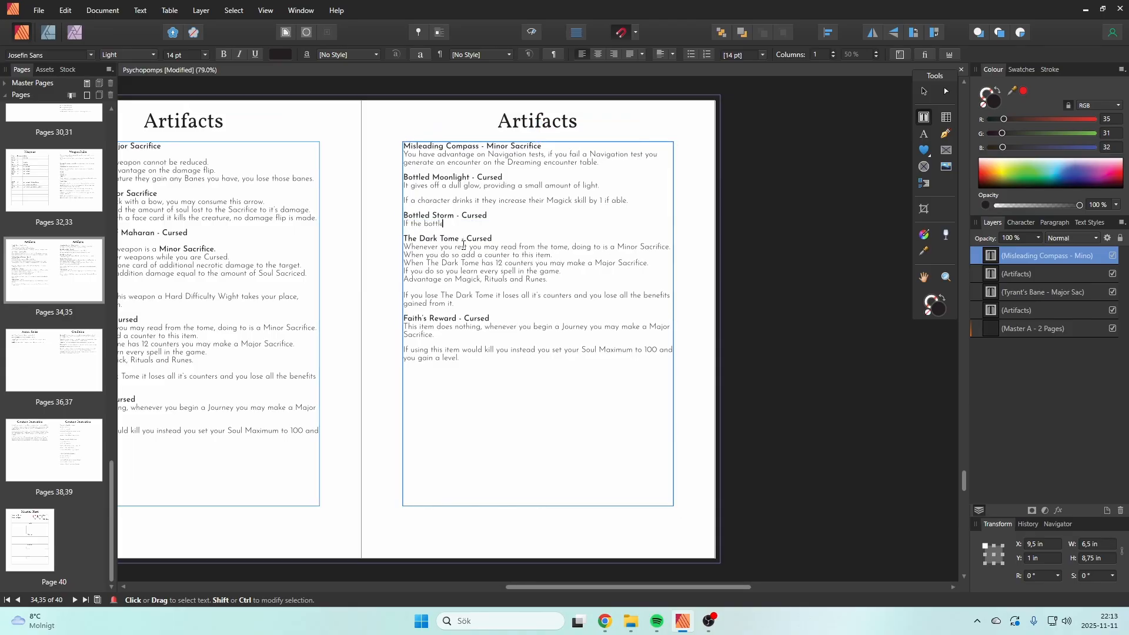
text( is uncorked)
text( gne)
text(erate a storm)
text( using the)
text( Storm E)
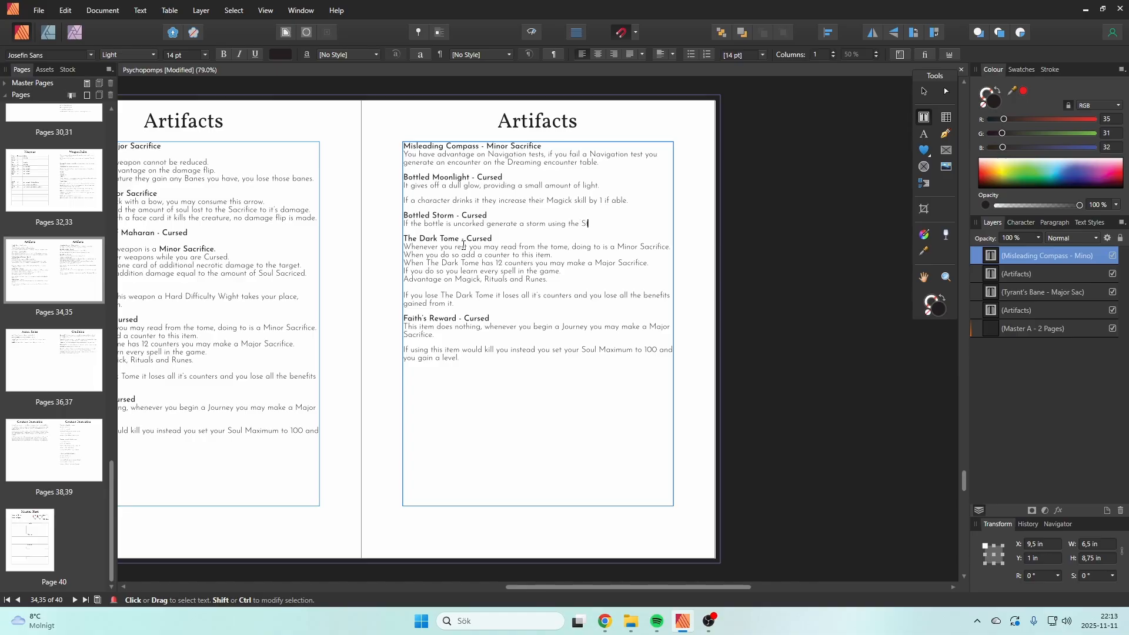
text(cou)
key(BackSpace)
key(BackSpace)
key(BackSpace)
text(ncounter table)
Step: Replace "Dark Tome" in the heading on the second Artifacts page with "Sacrifical Dagger"
click(463, 243)
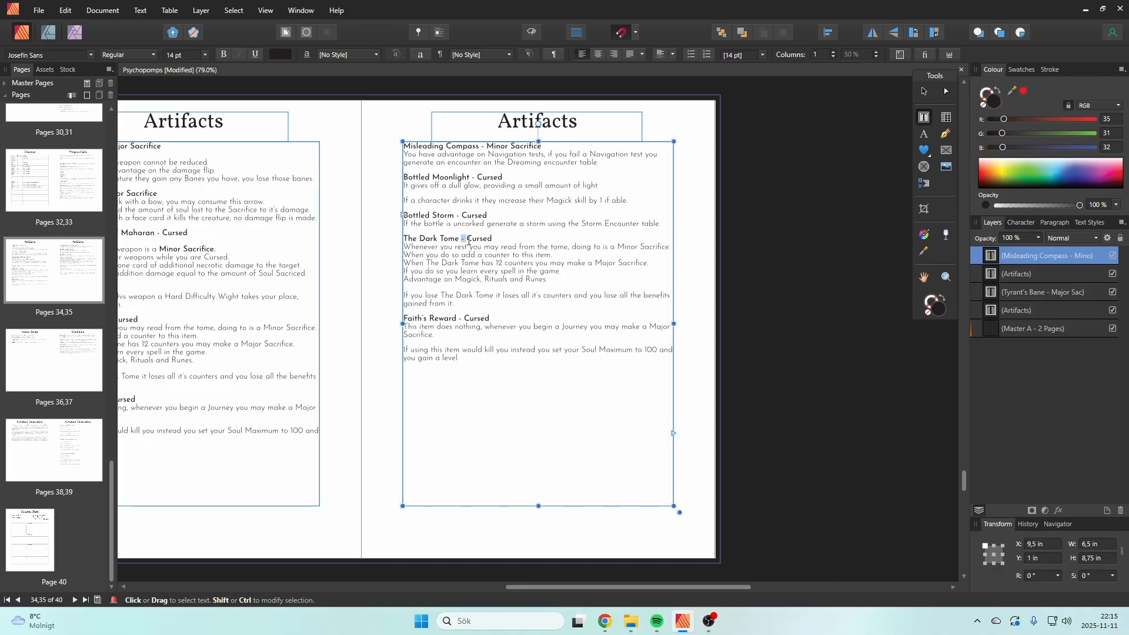
drag(461, 241, 419, 241)
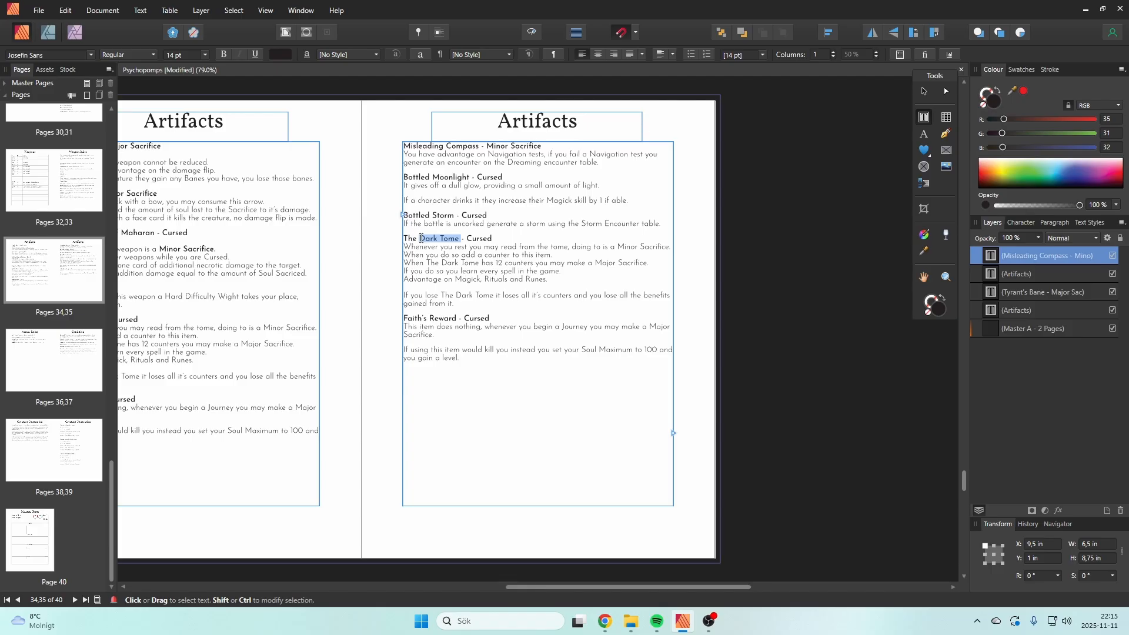
text(Sacr)
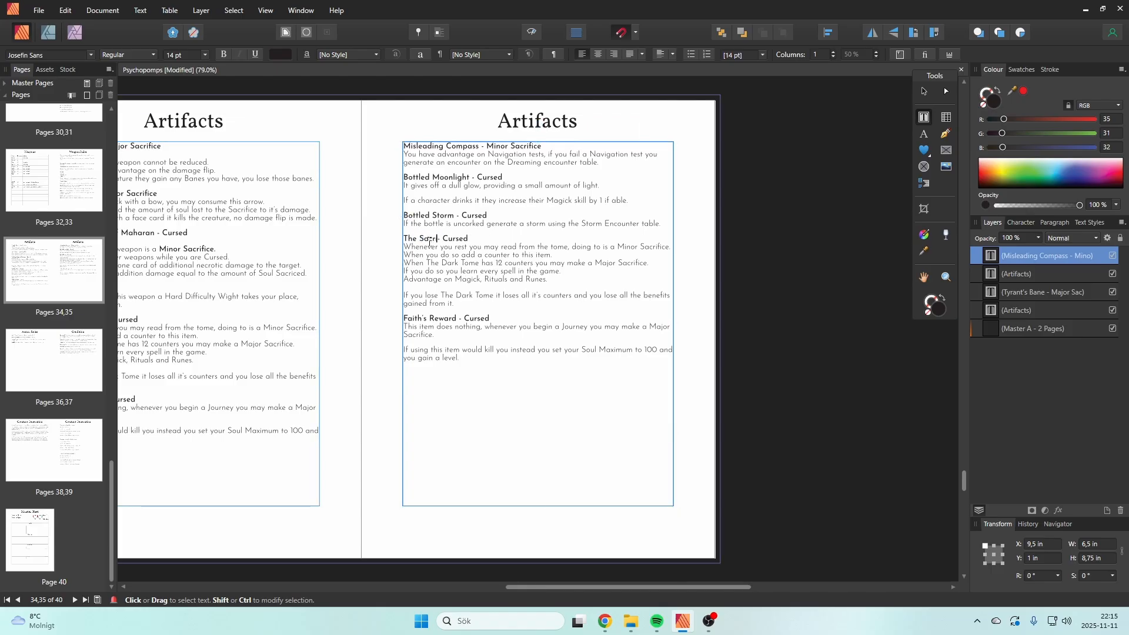
text(ifical Dam)
key(BackSpace)
text(gger)
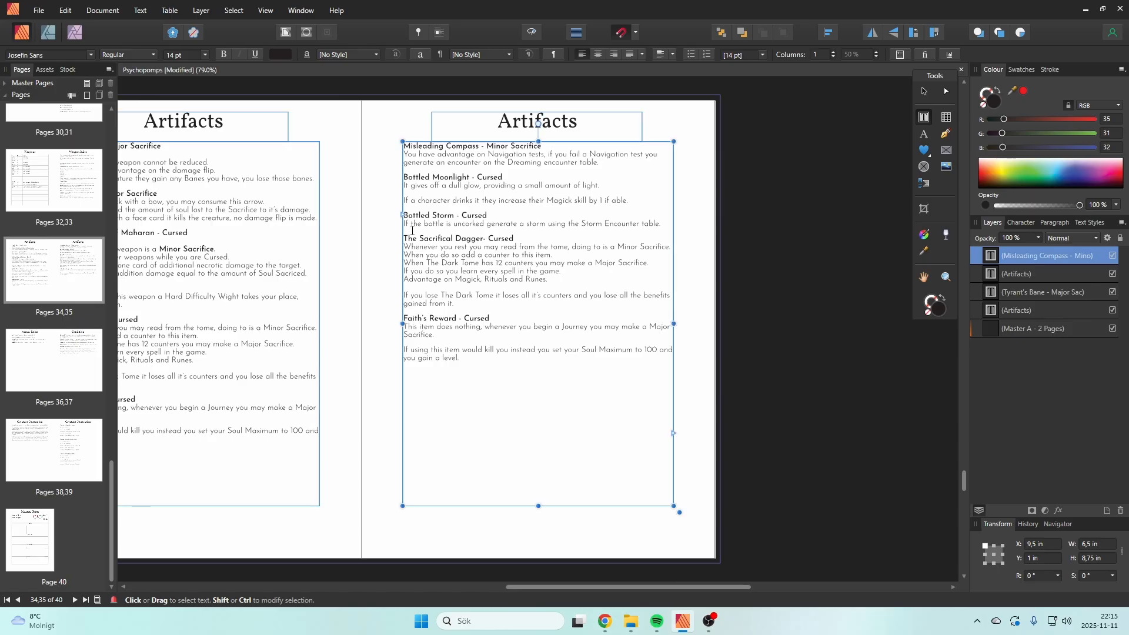
Step: Add a bold "Knife" line under the Sacrifical Dagger heading, reusing the "Sword" line from Tyrant's Bane
scroll(560, 555, left, 5)
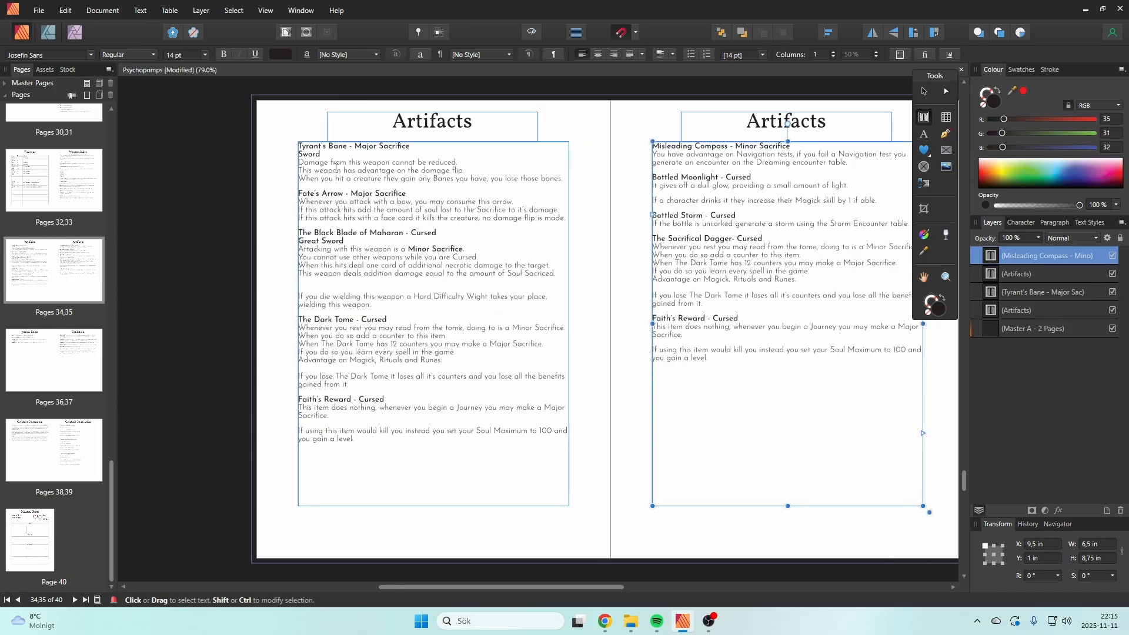
click(318, 154)
double_click(318, 154)
key(ctrl+c)
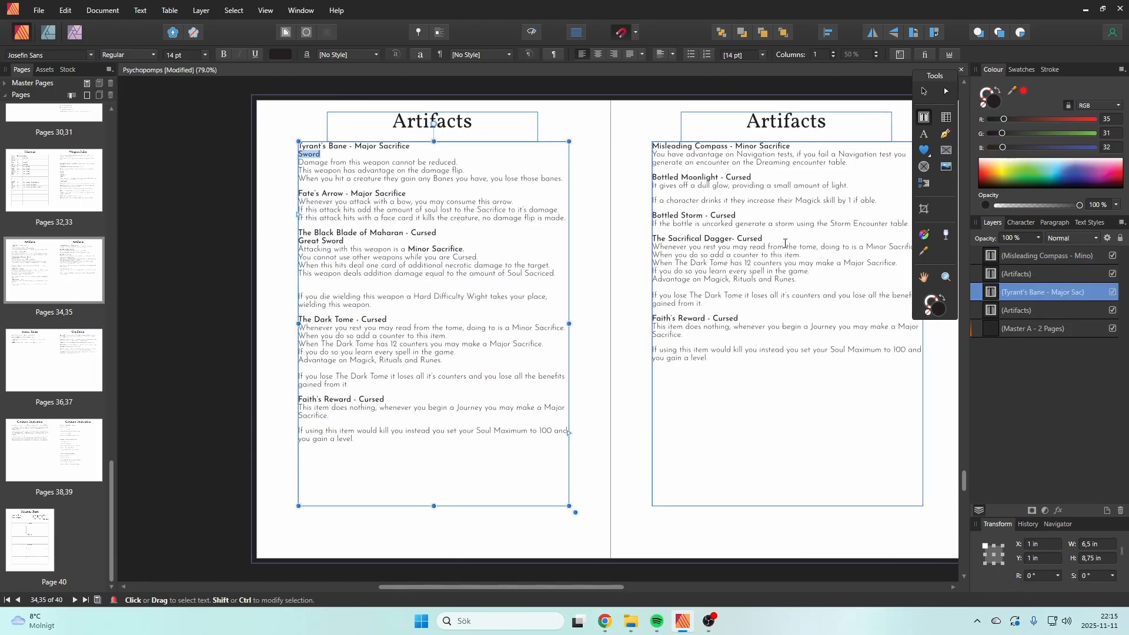
click(785, 242)
key(Return)
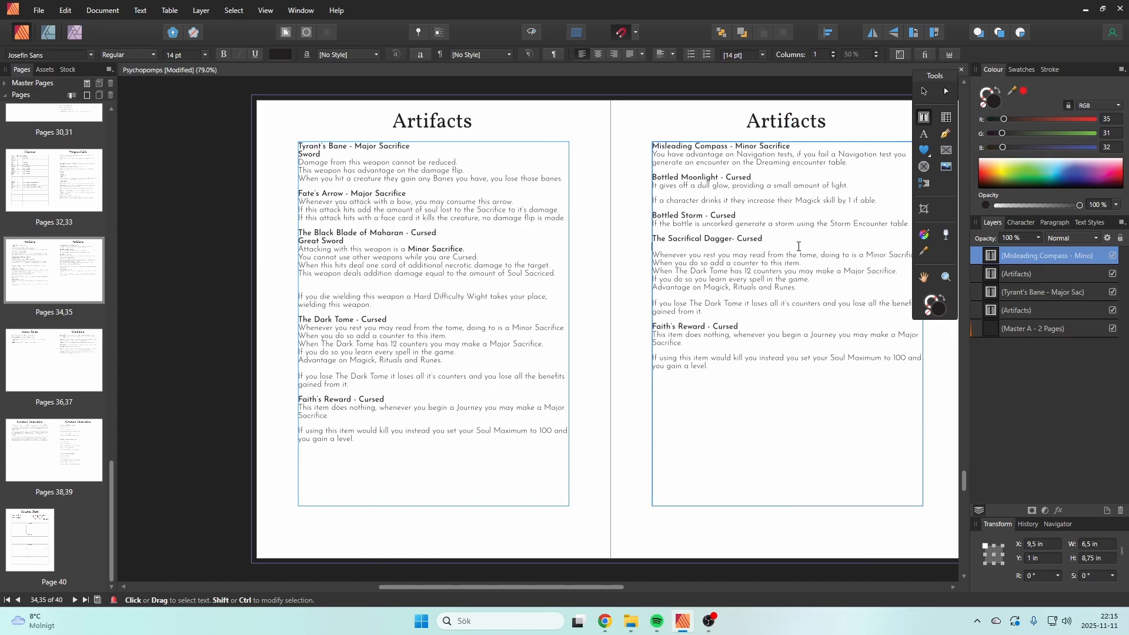
key(ctrl+v)
key(shift+Left)
key(shift+Left)
key(shift+Left)
key(shift+Left)
key(shift+Left)
text(Knife)
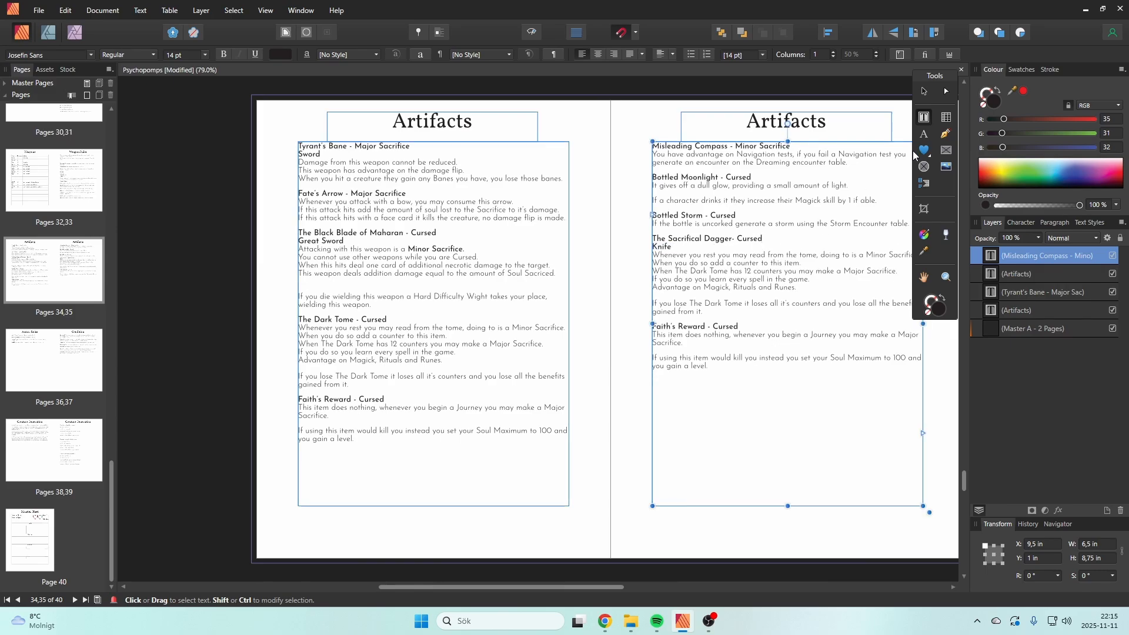
Step: Replace the Dark Tome rules under the Knife line with "If a character strike themself with the dagger it deals 100"
drag(598, 587, 656, 588)
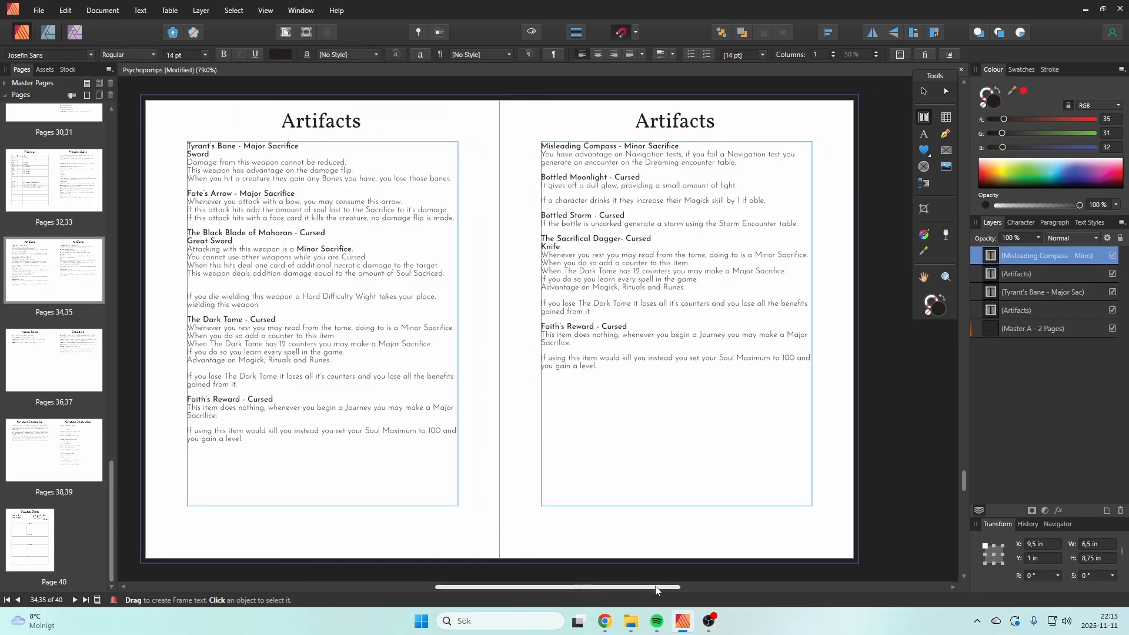
click(590, 313)
key(shift+Up)
key(shift+Up)
key(shift+Up)
key(shift+Up)
key(shift+Up)
key(shift+Up)
key(shift+Up)
key(shift+Home)
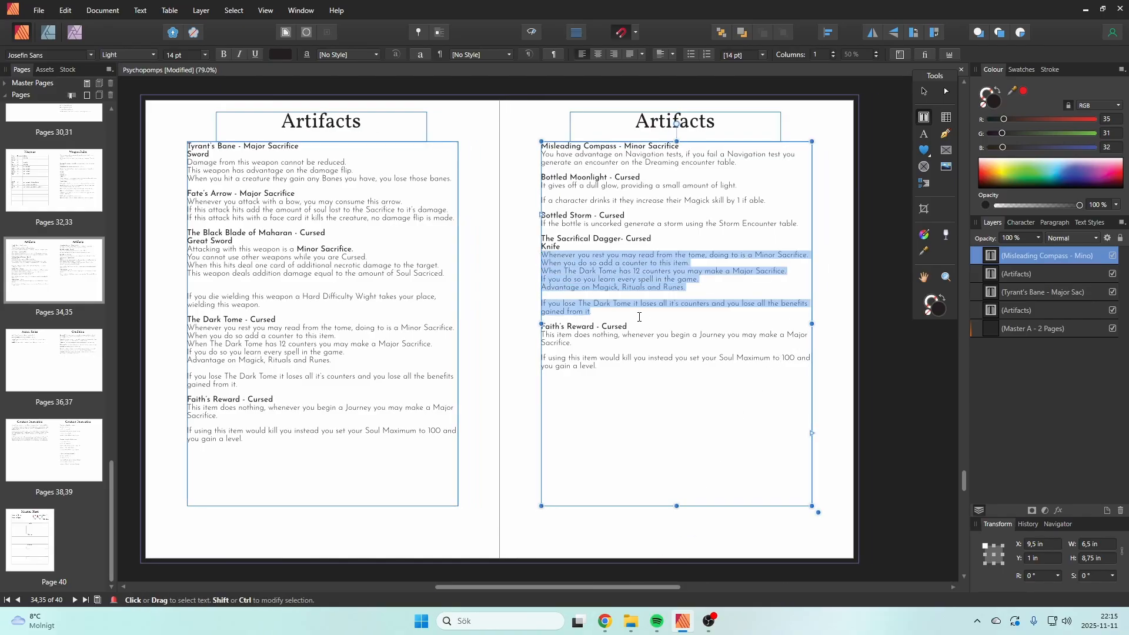
text(If a charac)
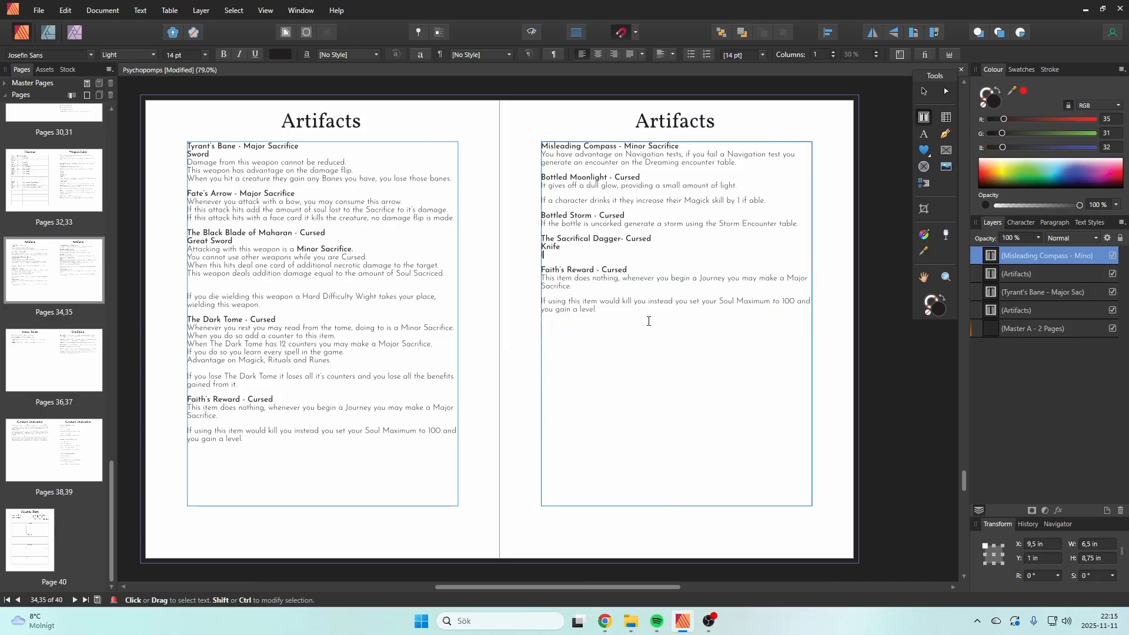
text(ter strike i)
text(hemselv)
key(BackSpace)
text(f .)
text(with the dagger)
text( it deals 100)
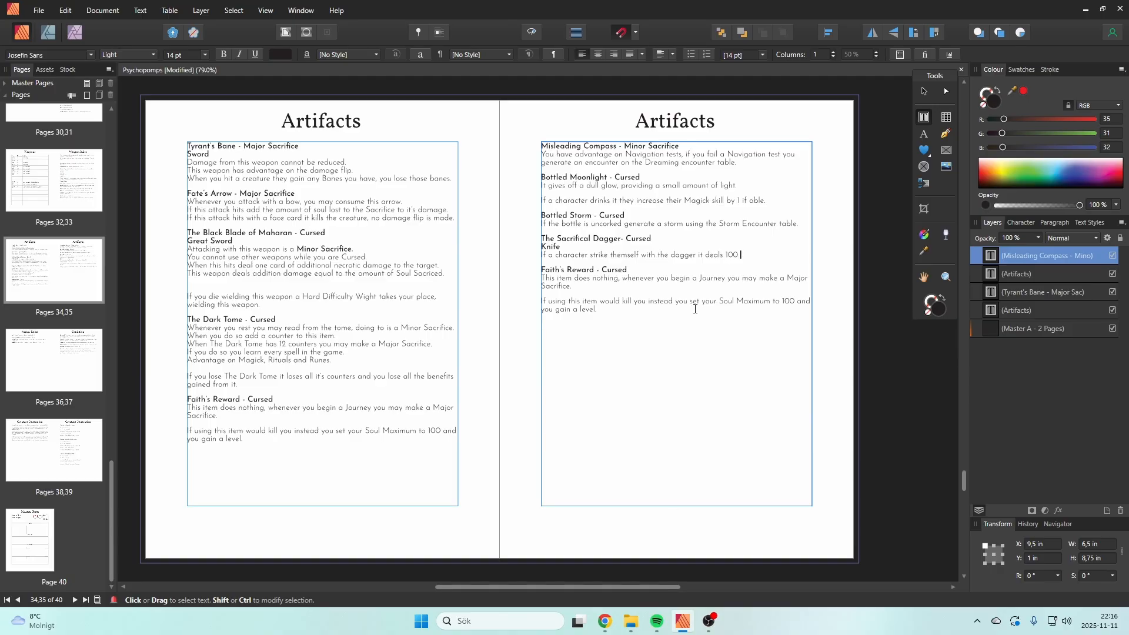
text( unreducable Health Dam)
Step: Complete the dagger's damage sentence with "unreducable Health damage." and start a new line below it
key(BackSpace)
key(BackSpace)
key(BackSpace)
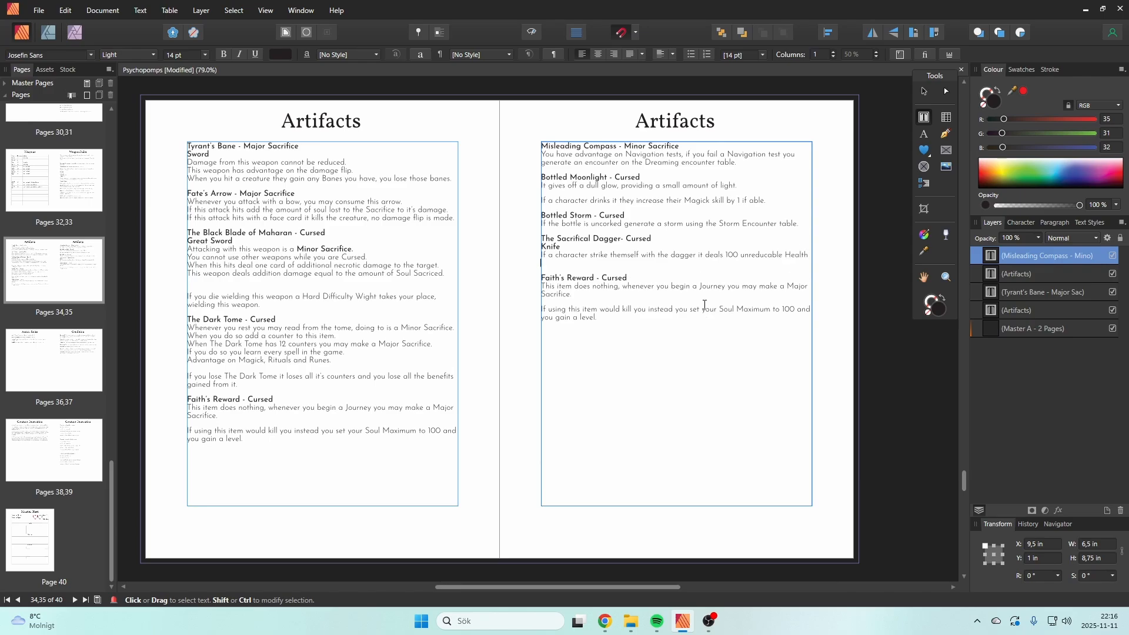
text(damage.)
key(Return)
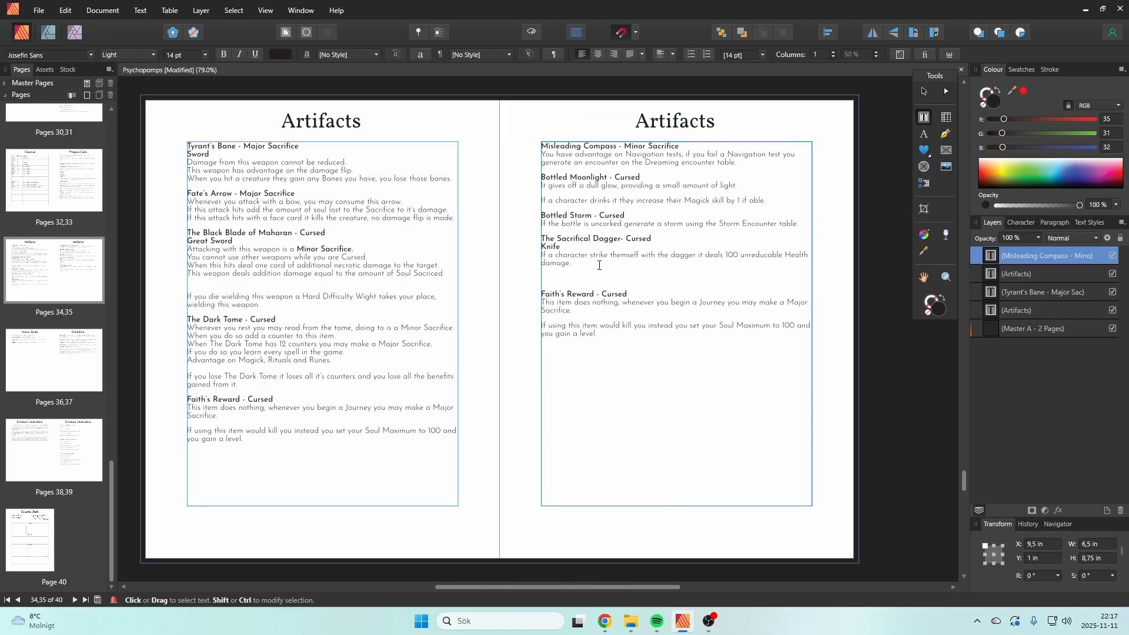
Step: Start the next dagger paragraph with "If a character does so", leaving a single blank line above it
key(Return)
key(BackSpace)
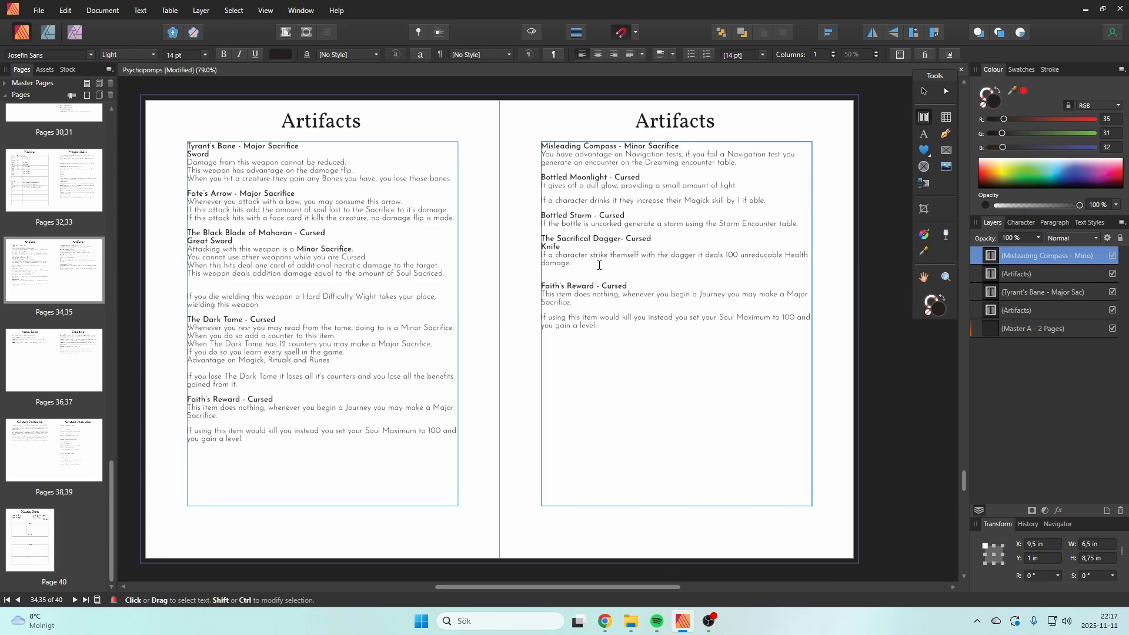
key(Return)
text(If)
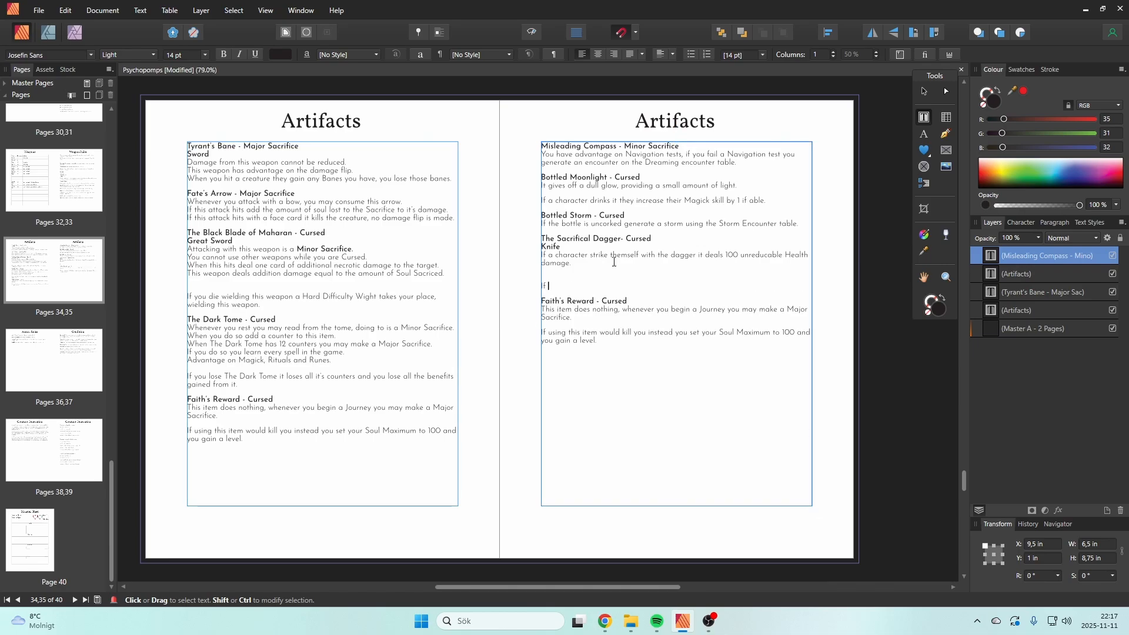
text( a character does so)
click(600, 272)
key(BackSpace)
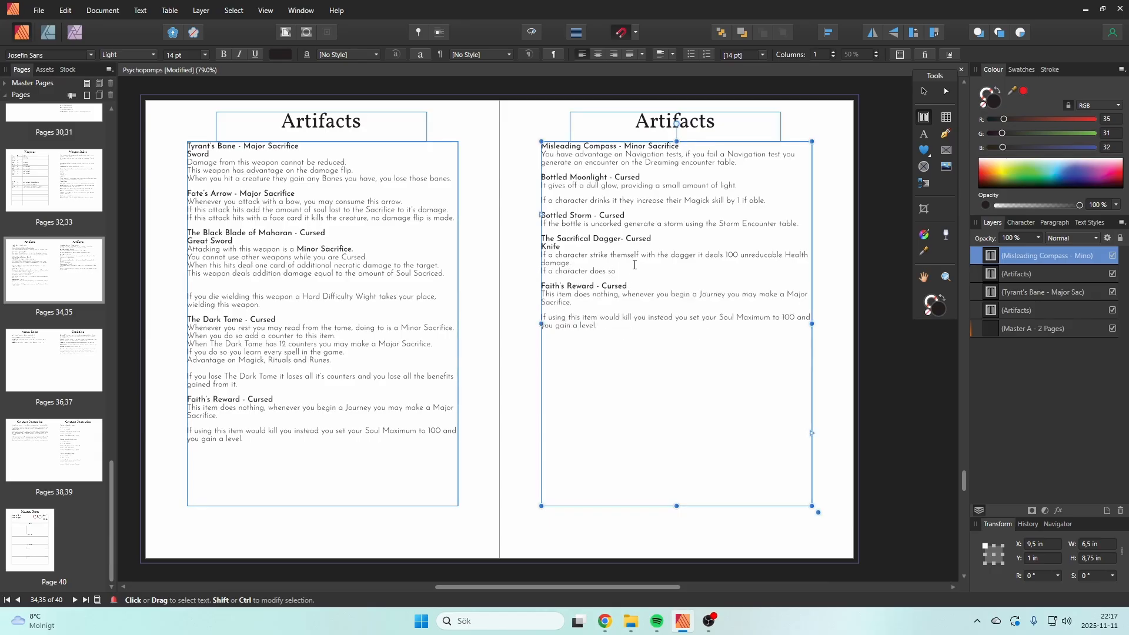
key(Return)
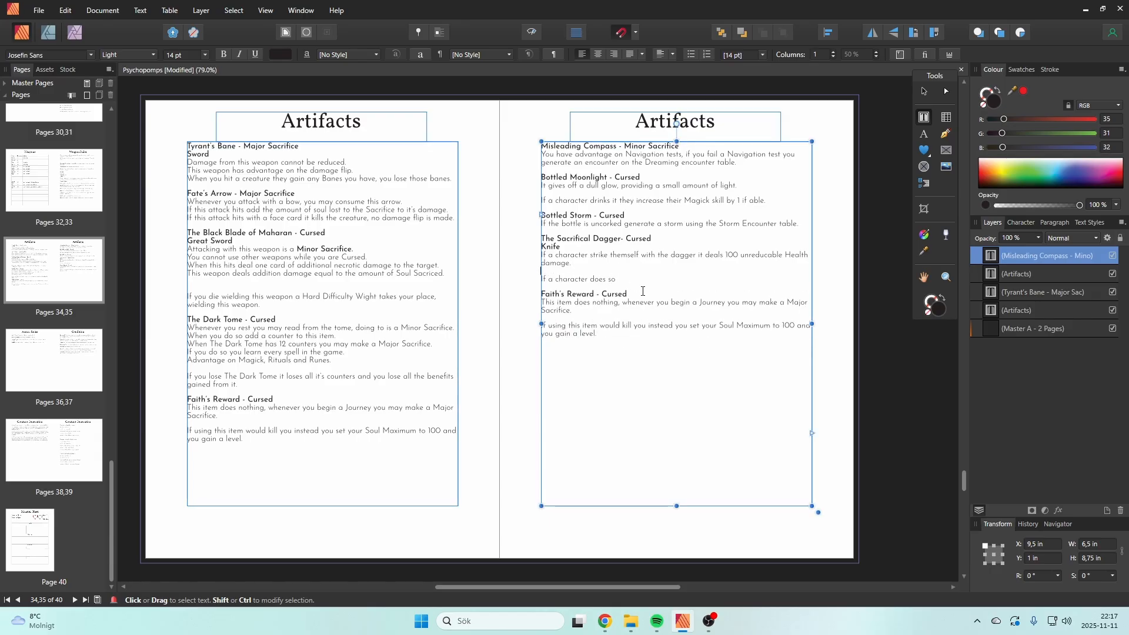
Step: Complete the dagger paragraph's "If a character does so" sentence with "they add 10 counters on The Sacrifical Dagger."
click(645, 278)
text(they )
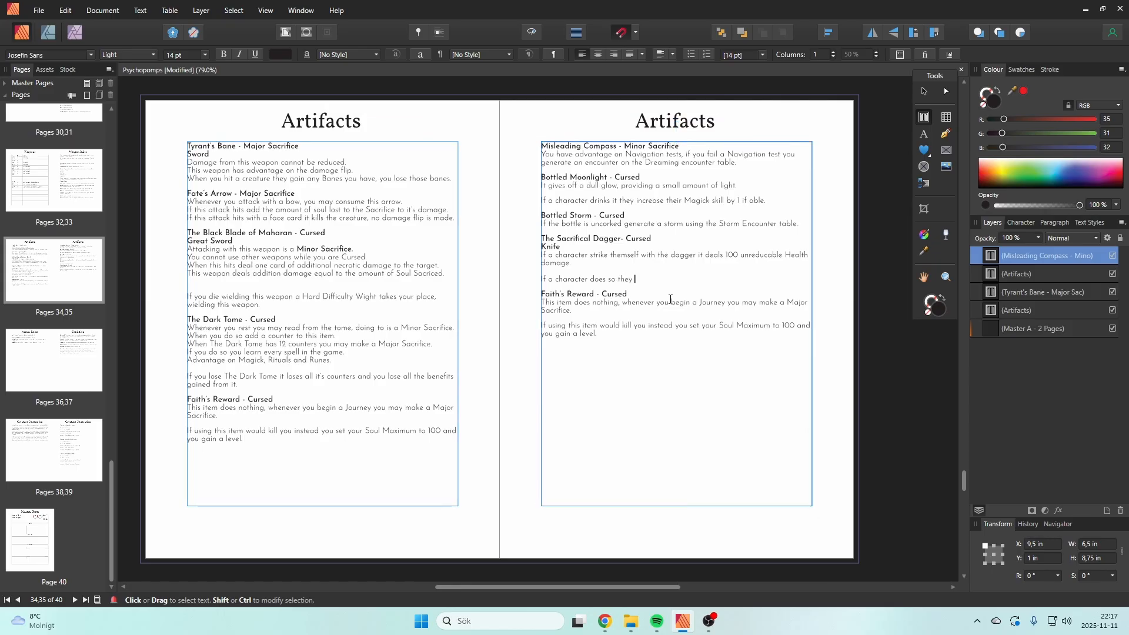
text(add 10 counters on The Sac)
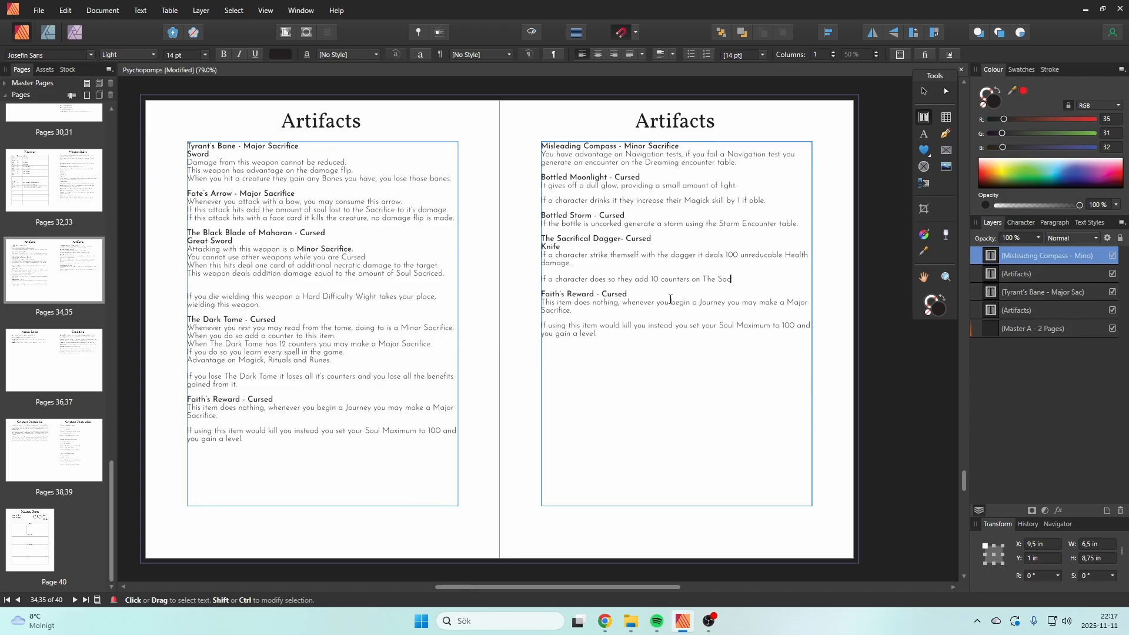
text(rifical Dagger.)
Step: Add a line below reading "Whenever The Sacrifical Dagger hits a target, remove one counter and generate a card worth of damage."
key(Return)
text(Whenev)
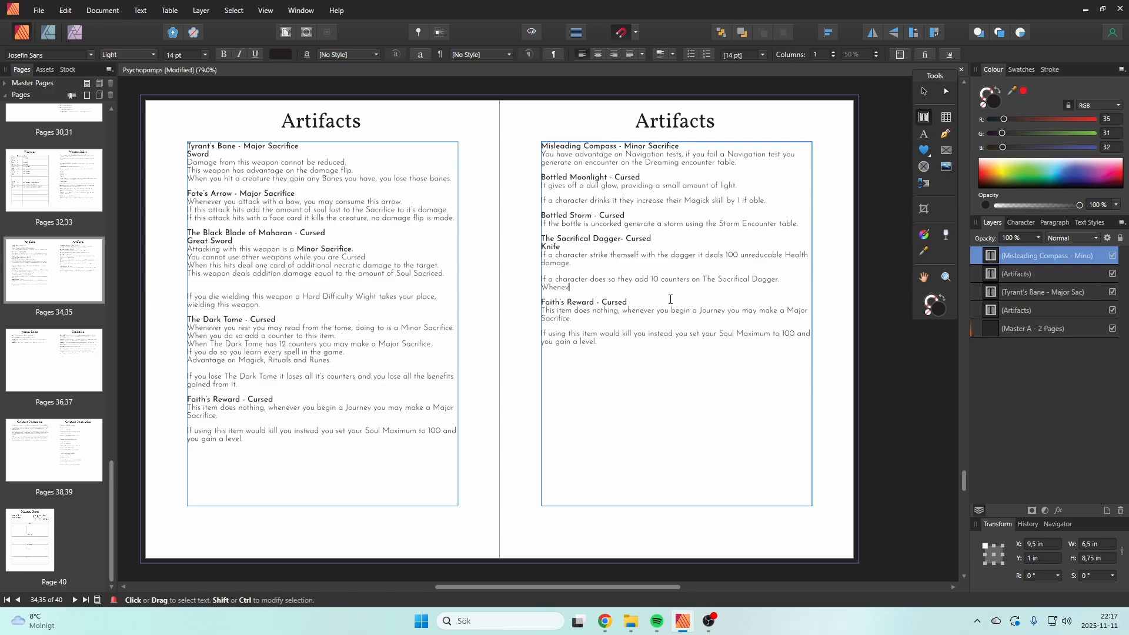
text(er th)
key(BackSpace)
key(BackSpace)
text(The Sacrifical Dagger hits a target, remove one counter and )
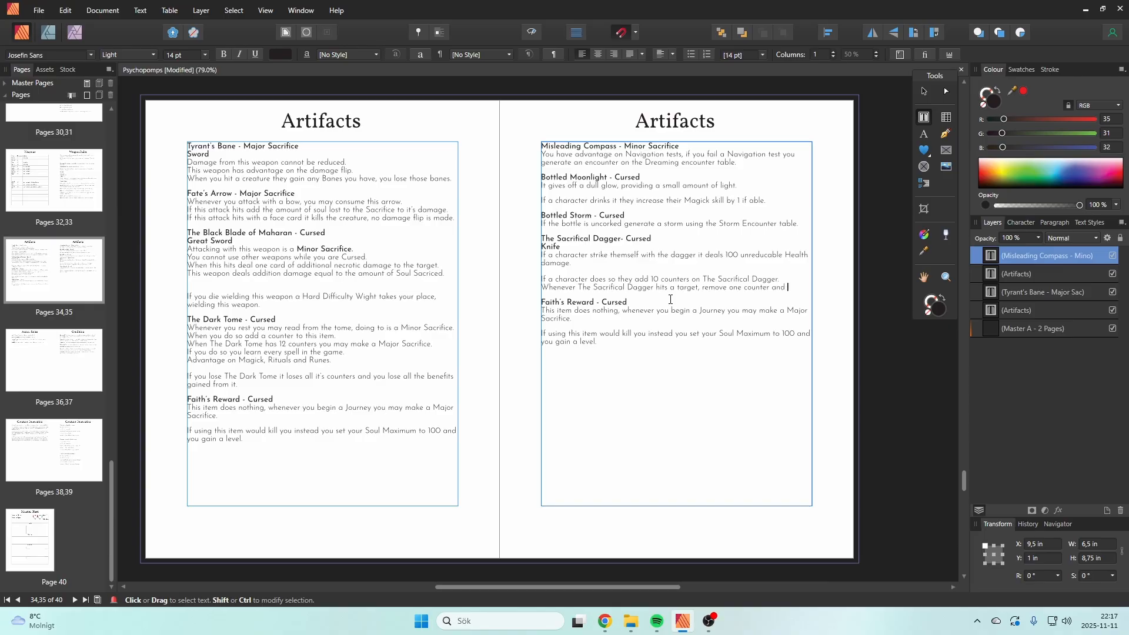
text(generate)
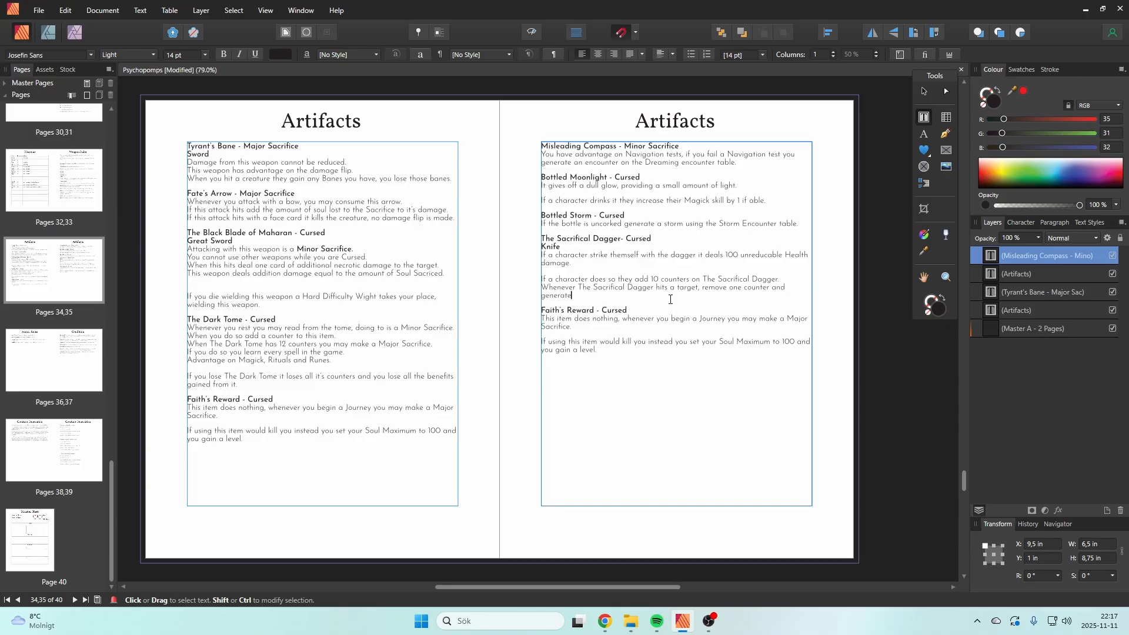
text( a card worth of damage.)
Step: Insert the word "necrotic" before "damage" in the sentence about the dagger hitting a target
click(632, 298)
text(necrotic)
click(659, 295)
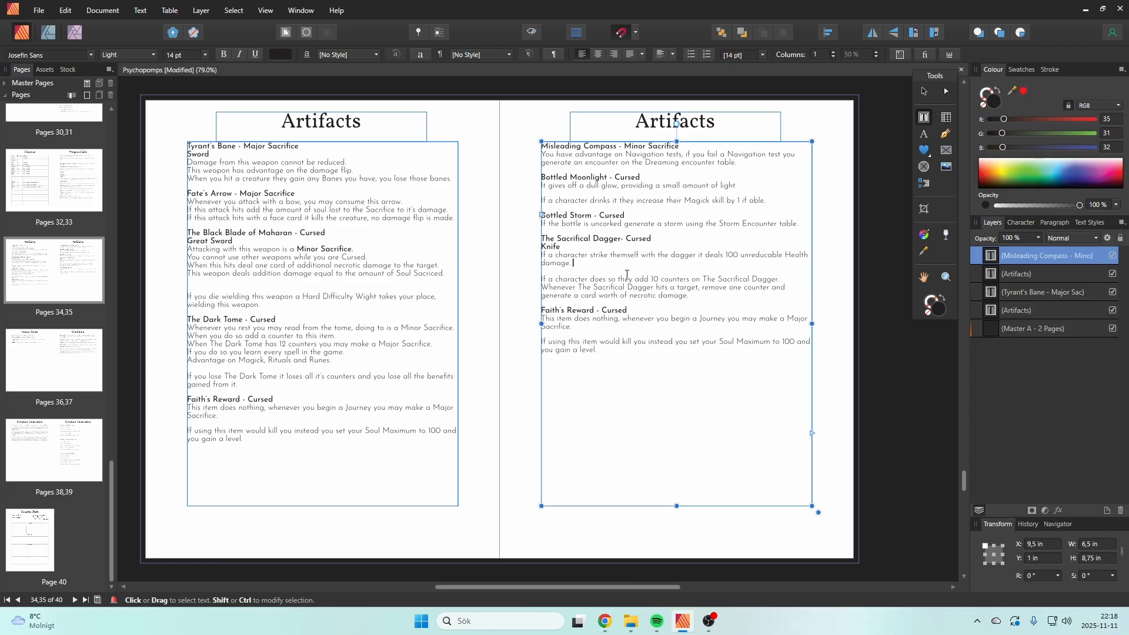
Step: Add "The dagger is dropped on the floor where they died." after the dagger's "100 unreducable Health damage." sentence
text(The dagger )
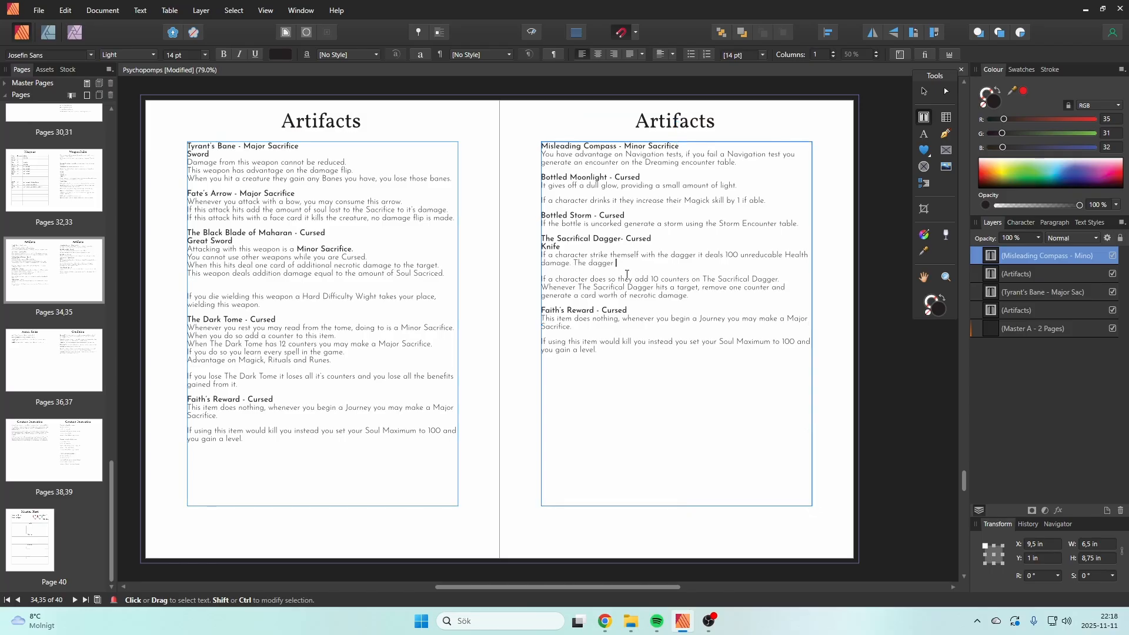
text(is dropped on htethe floor where they died)
Step: Replace the word "floor" with "ground" in the sentence about where the dagger is dropped
double_click(687, 263)
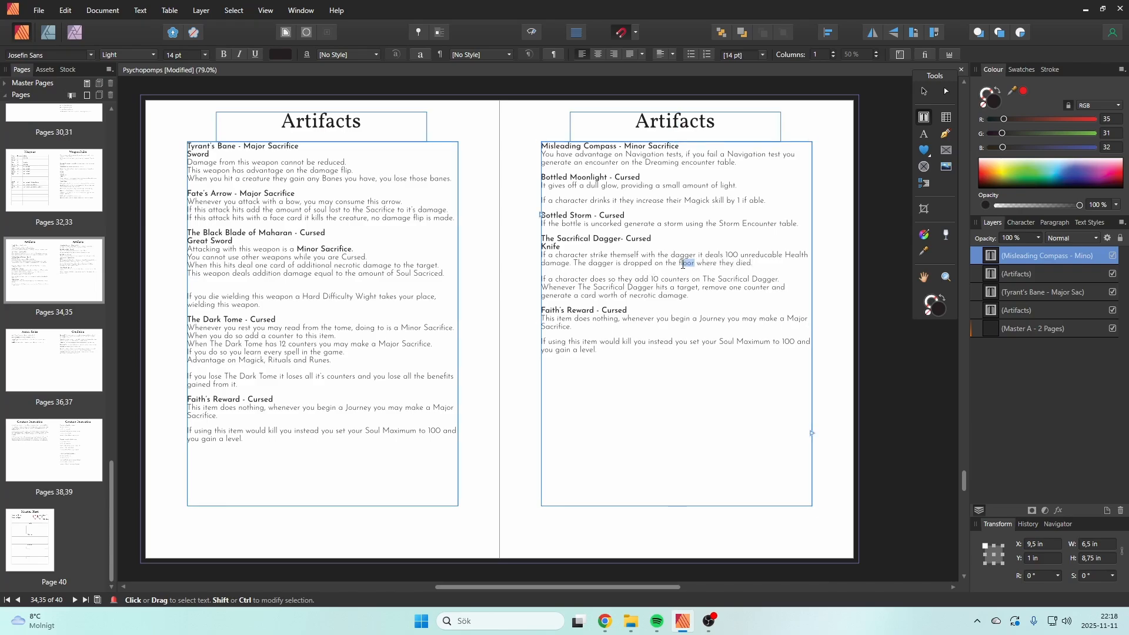
text(gr)
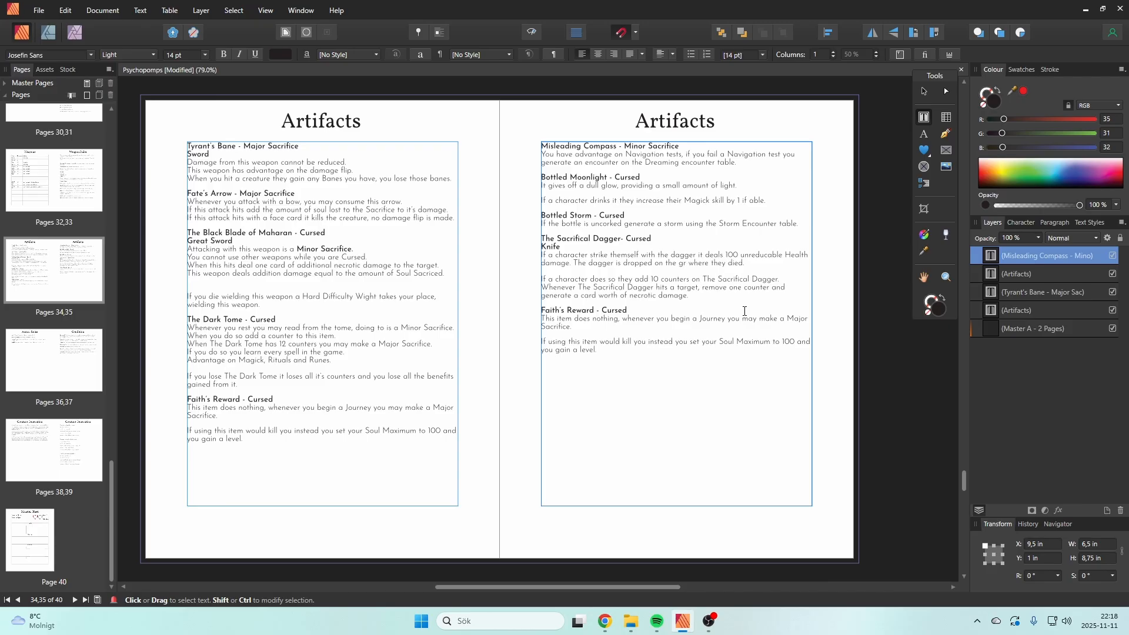
text(ound)
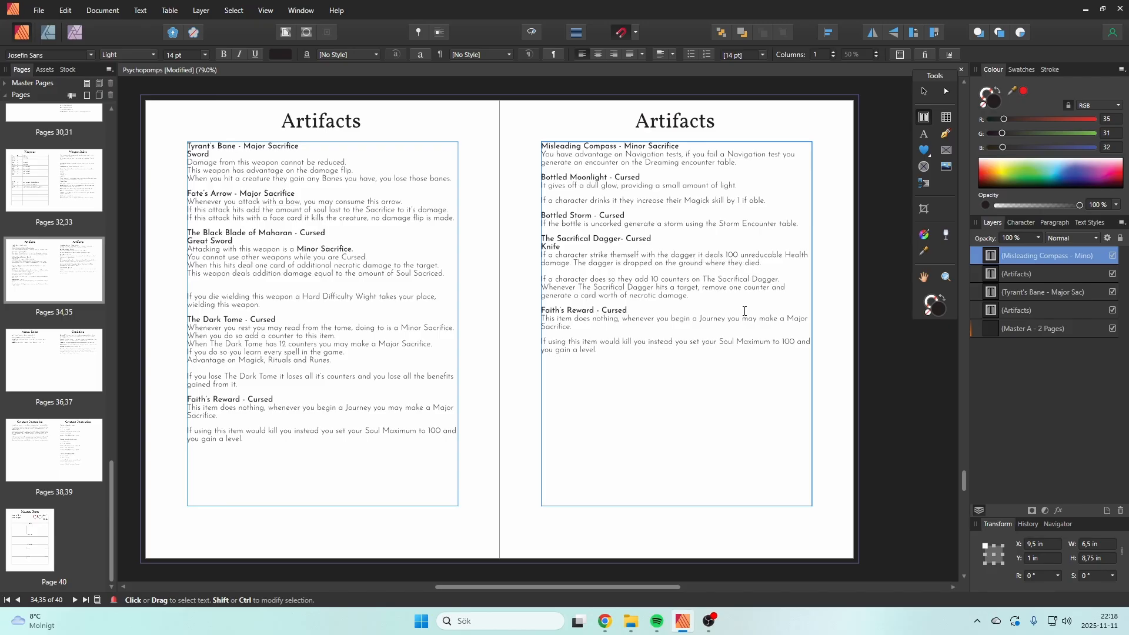
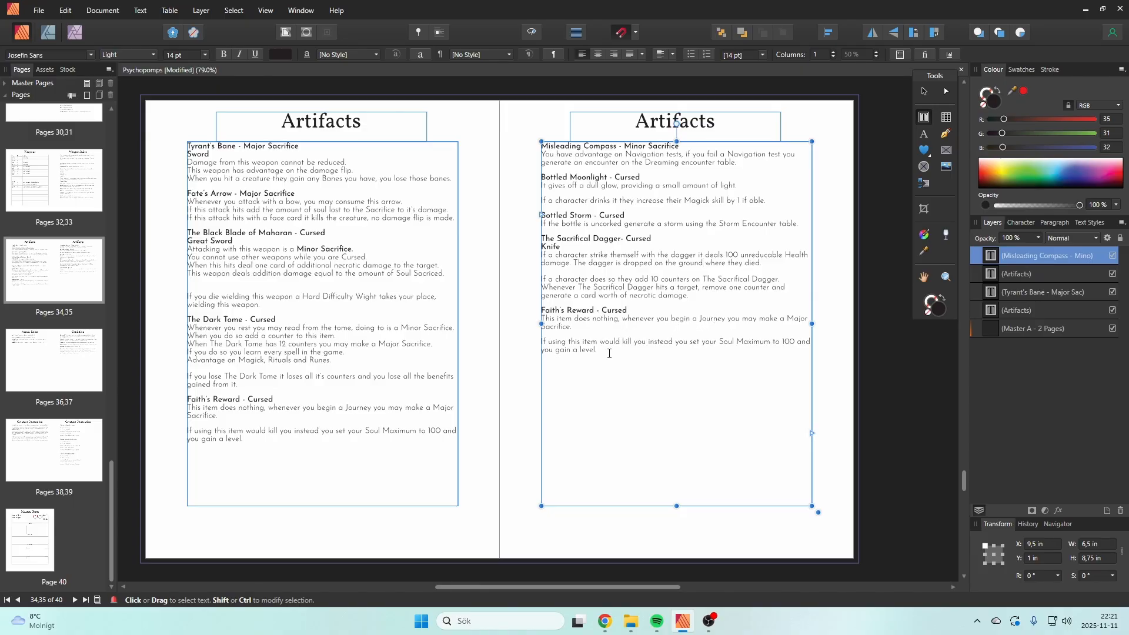
Step: Duplicate the "Faith's Reward - Cursed" heading below the last entry on the second Artifacts page and rename the copy "Mimic Blade"
click(632, 371)
drag(635, 307, 538, 307)
key(ctrl+c)
click(626, 377)
key(ctrl+v)
drag(594, 372, 541, 375)
text(Mimic)
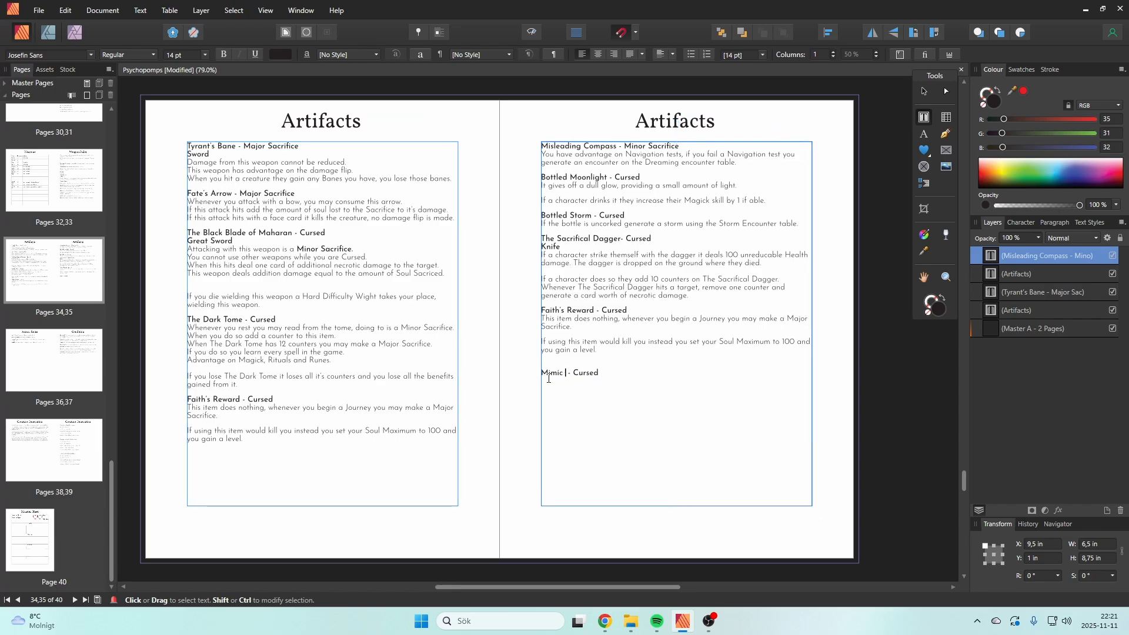
text( Blade)
Step: Replace "Cursed" with "Major Sacrifice" in the Mimic Blade heading
key(Right)
key(Right)
key(shift+Right)
key(shift+Right)
key(shift+Right)
key(shift+Right)
key(shift+Right)
key(shift+Right)
text(Major Sacrifice)
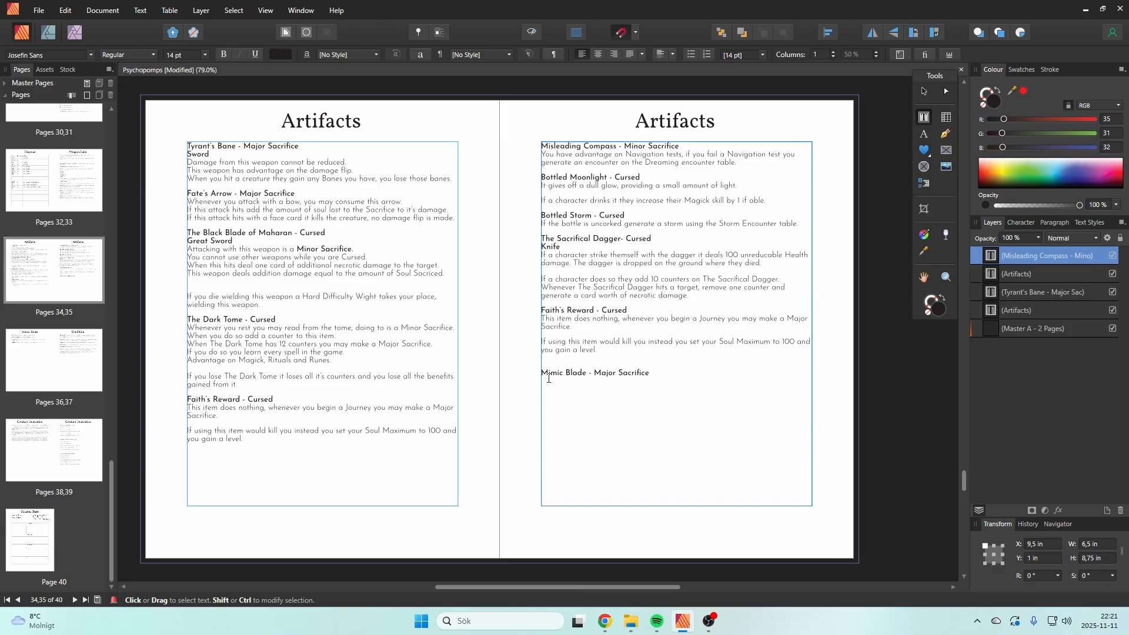
Step: Copy the three rules lines of Tyrant's Bane onto the line below the Mimic Blade heading
key(Escape)
drag(444, 178, 187, 163)
key(ctrl+c)
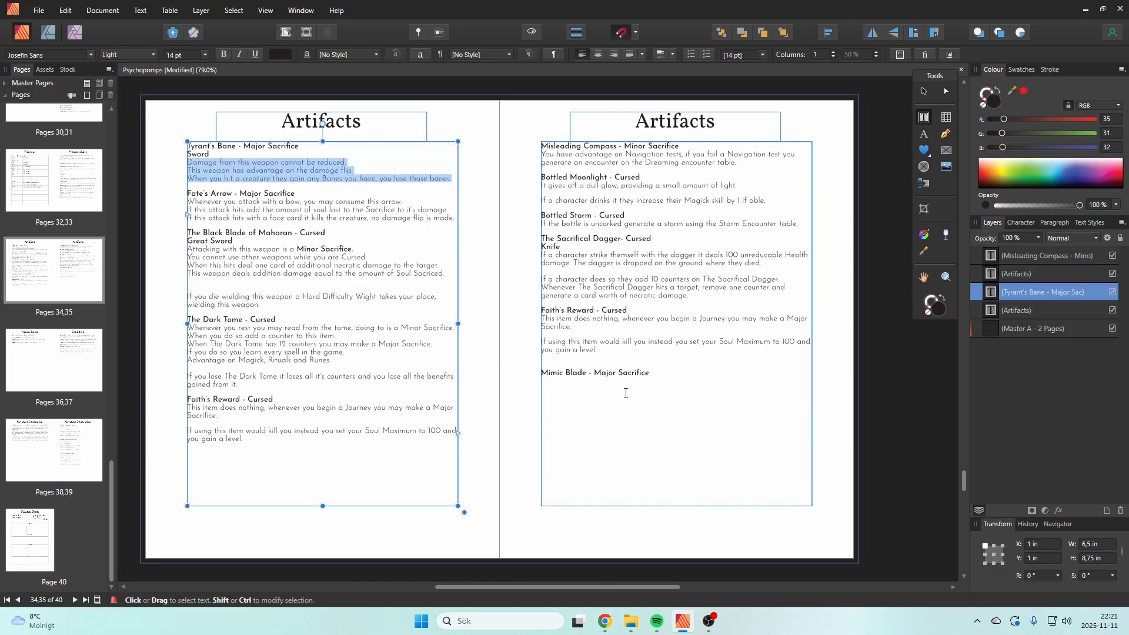
click(626, 393)
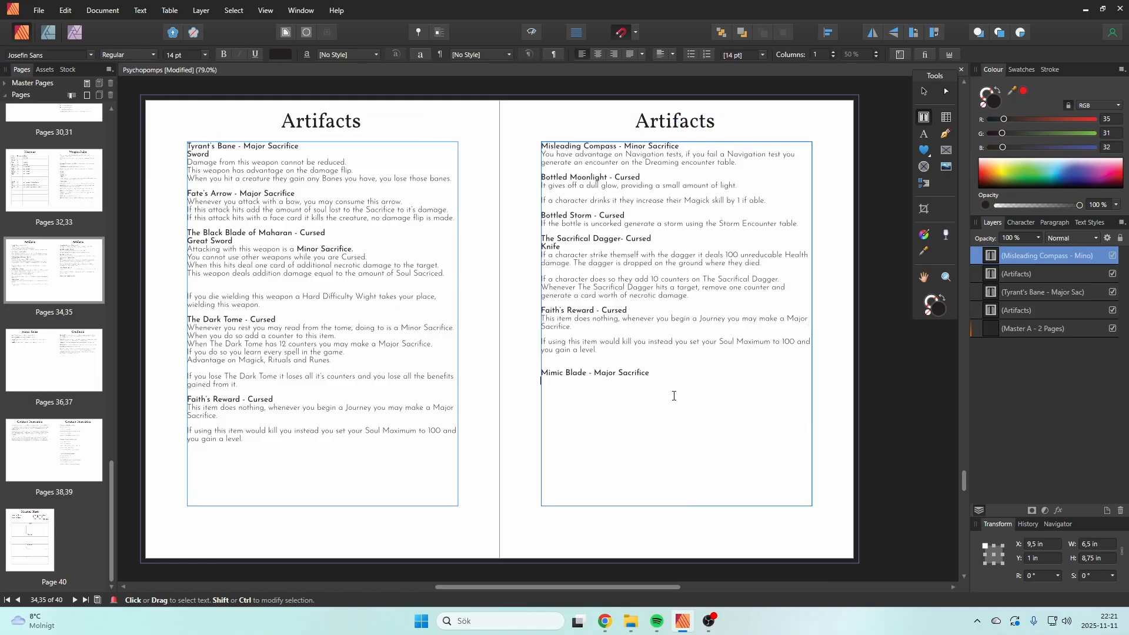
key(Return)
key(ctrl+v)
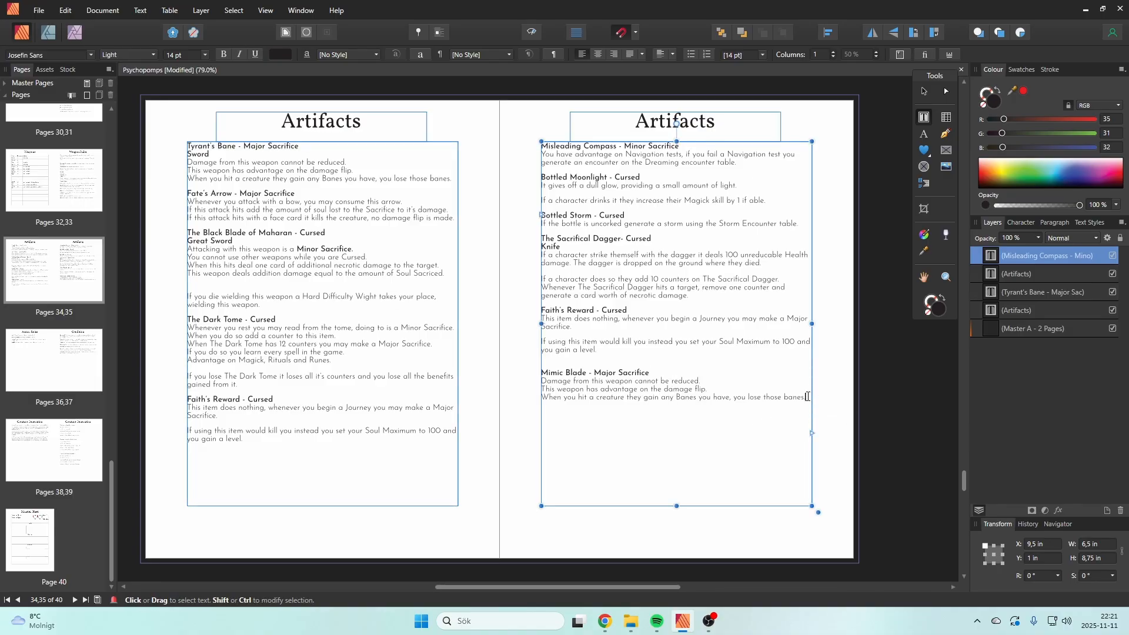
drag(804, 398, 542, 377)
text(Th)
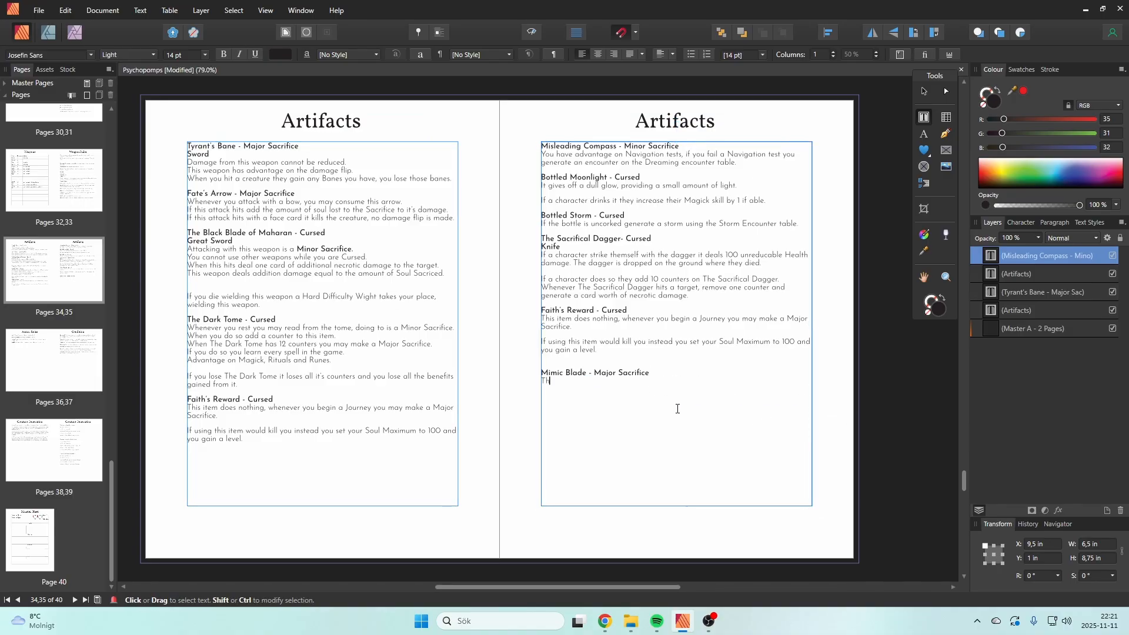
text(is becomes a copy of a weapon of your c)
key(BackSpace)
key(BackSpace)
key(BackSpace)
key(BackSpace)
key(BackSpace)
key(BackSpace)
key(BackSpace)
key(BackSpace)
key(BackSpace)
key(BackSpace)
key(BackSpace)
key(BackSpace)
key(BackSpace)
key(BackSpace)
key(BackSpace)
key(BackSpace)
key(BackSpace)
key(BackSpace)
key(BackSpace)
key(BackSpace)
key(BackSpace)
key(BackSpace)
key(BackSpace)
key(BackSpace)
text(W)
key(BackSpace)
key(Escape)
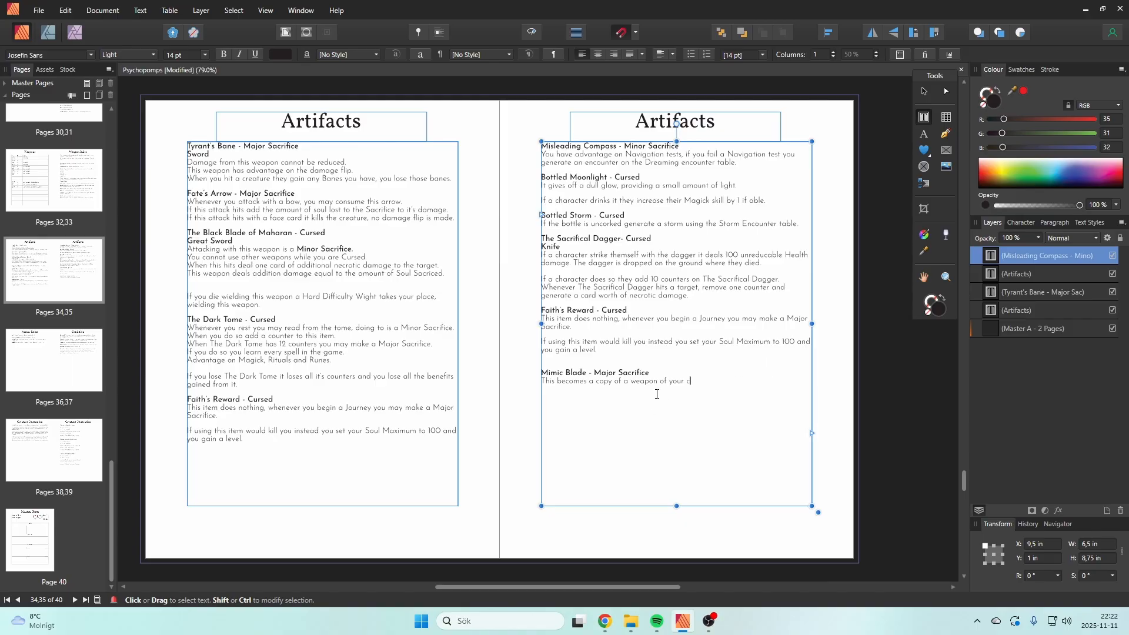
Step: Replace the text under the Mimic Blade heading with "Whenever you attack with this weapon it becomes a copy of another weapon"
drag(692, 382, 541, 383)
text(Whenever)
key(BackSpace)
text(you at)
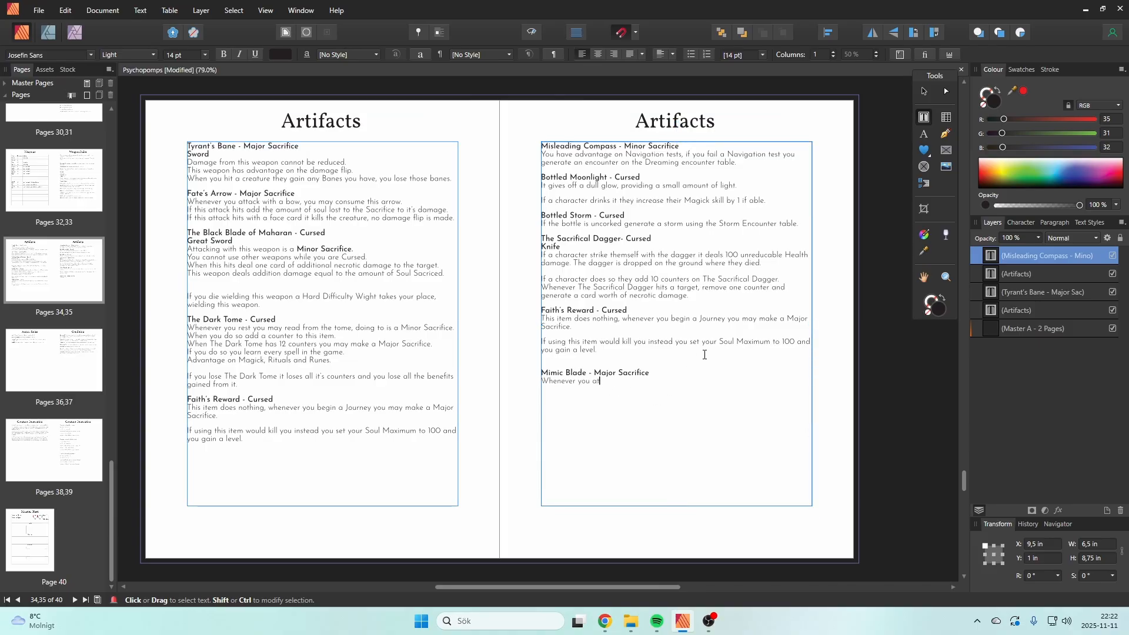
text(tack with this weapon it)
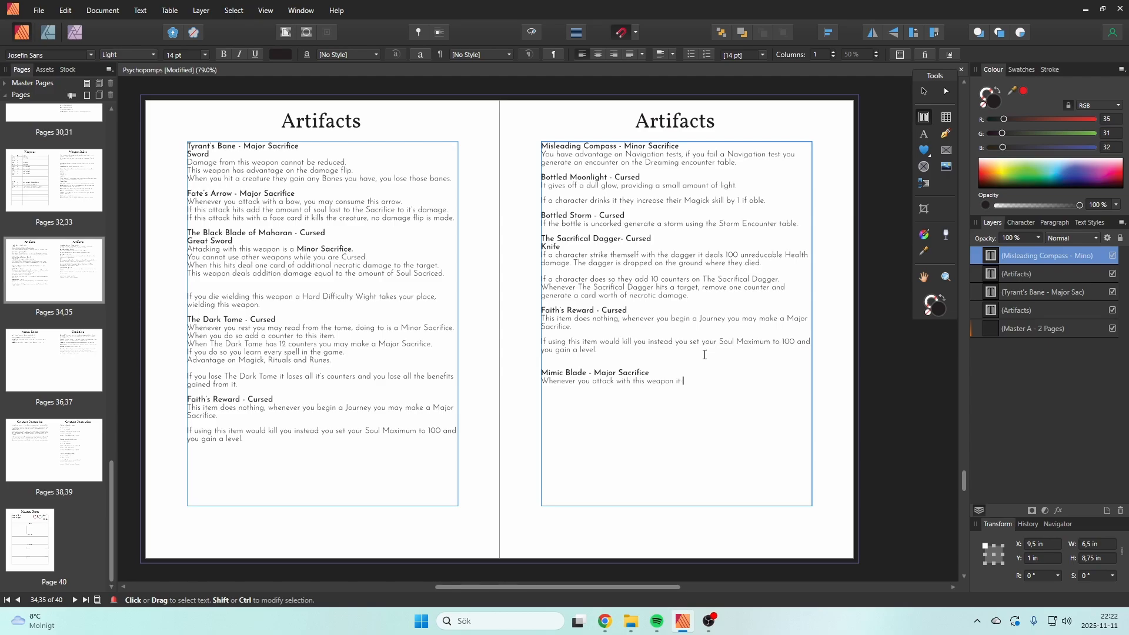
text( bec)
key(BackSpace)
text(becomes a copy of another weapon wielding by and c)
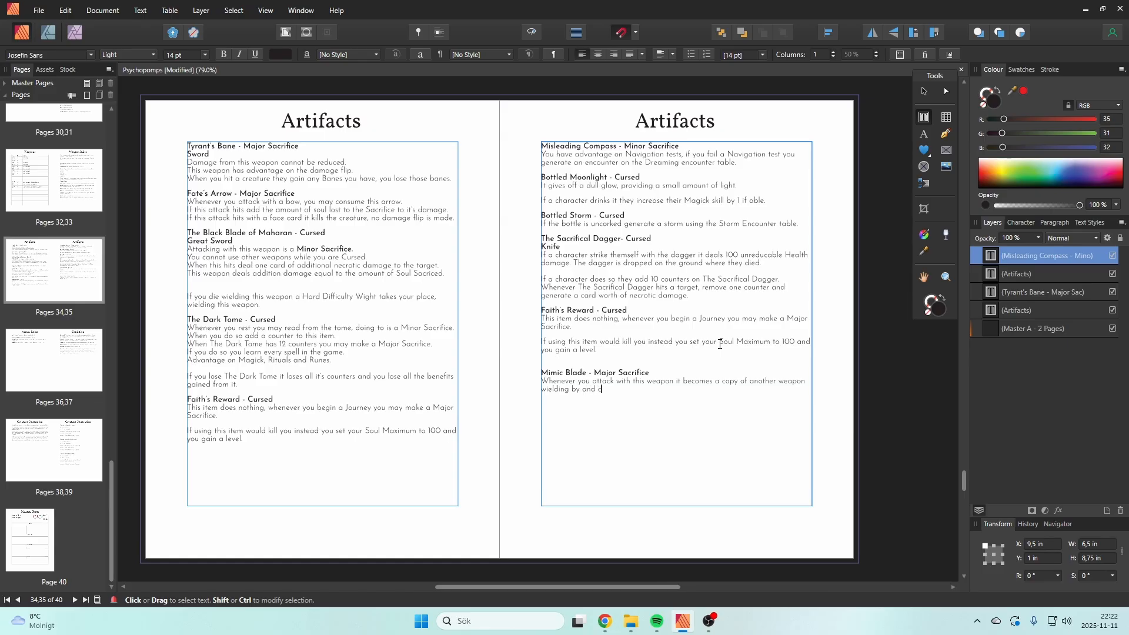
text(haracter with)
Step: Complete the Mimic Blade sentence with "wielding by and character in melee range with you."
key(BackSpace)
key(BackSpace)
key(BackSpace)
key(BackSpace)
text(in mre)
key(BackSpace)
key(BackSpace)
text(elee range with you.)
text(ignore the vesthe)
key(BackSpace)
key(BackSpace)
text(ment)
key(BackSpace)
key(BackSpace)
key(BackSpace)
key(BackSpace)
key(BackSpace)
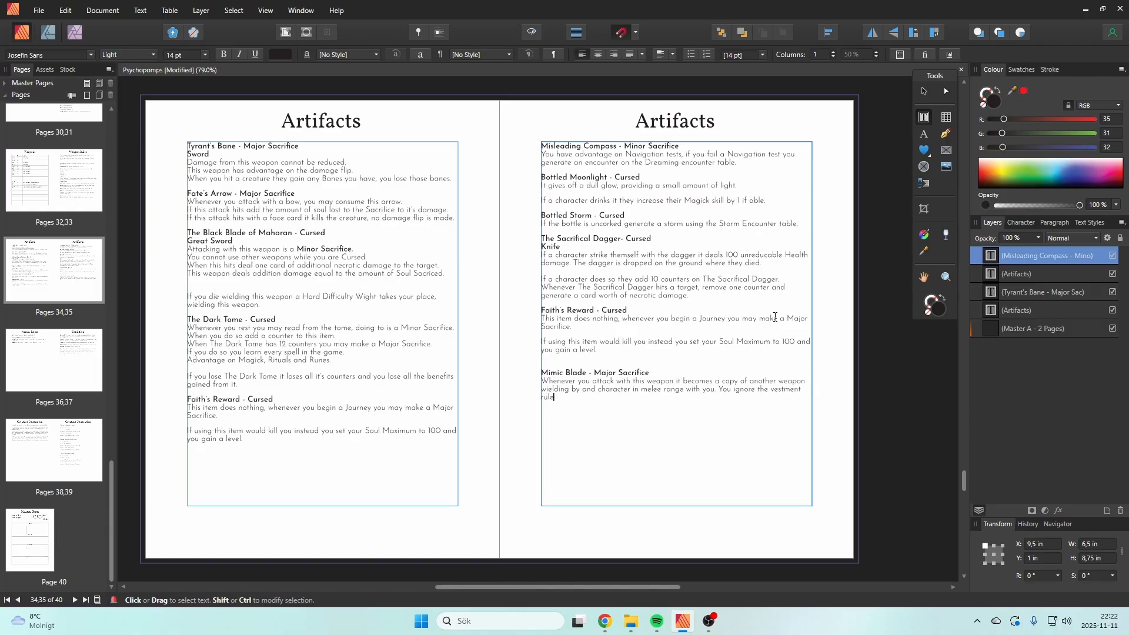
key(BackSpace)
key(BackSpace)
key(BackSpace)
key(BackSpace)
key(BackSpace)
key(BackSpace)
key(BackSpace)
key(BackSpace)
key(BackSpace)
key(BackSpace)
key(BackSpace)
key(BackSpace)
key(BackSpace)
key(BackSpace)
key(BackSpace)
key(BackSpace)
key(BackSpace)
key(BackSpace)
key(BackSpace)
Step: Add "This ignores any vestment restrictions." to the Mimic Blade rules as a separate paragraph
text(This ignores any vestment restrictions.)
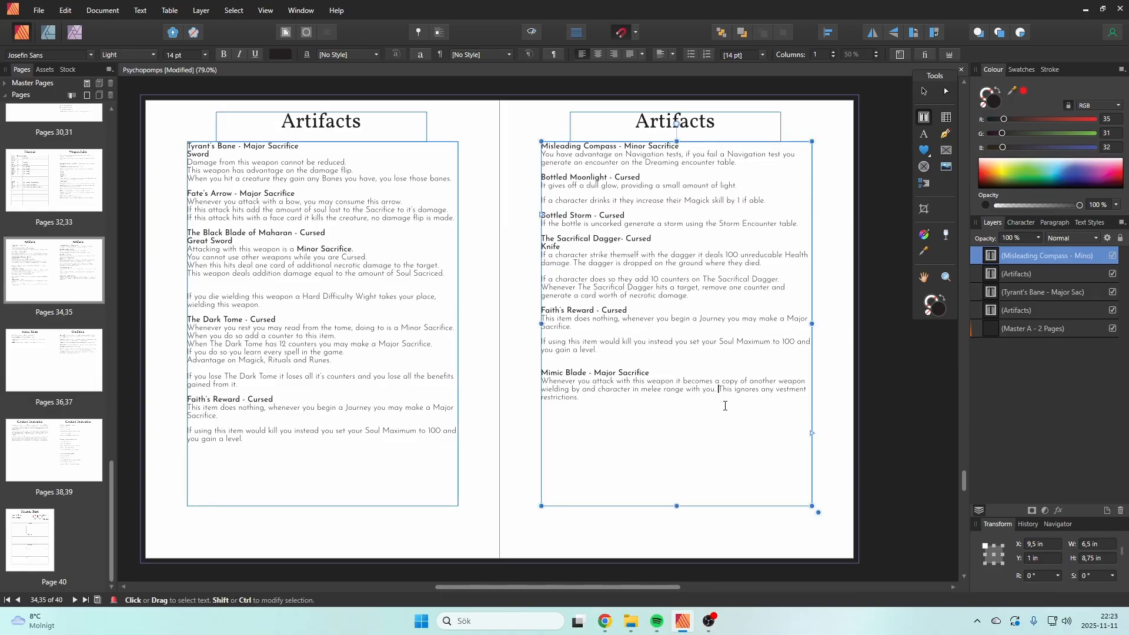
key(Return)
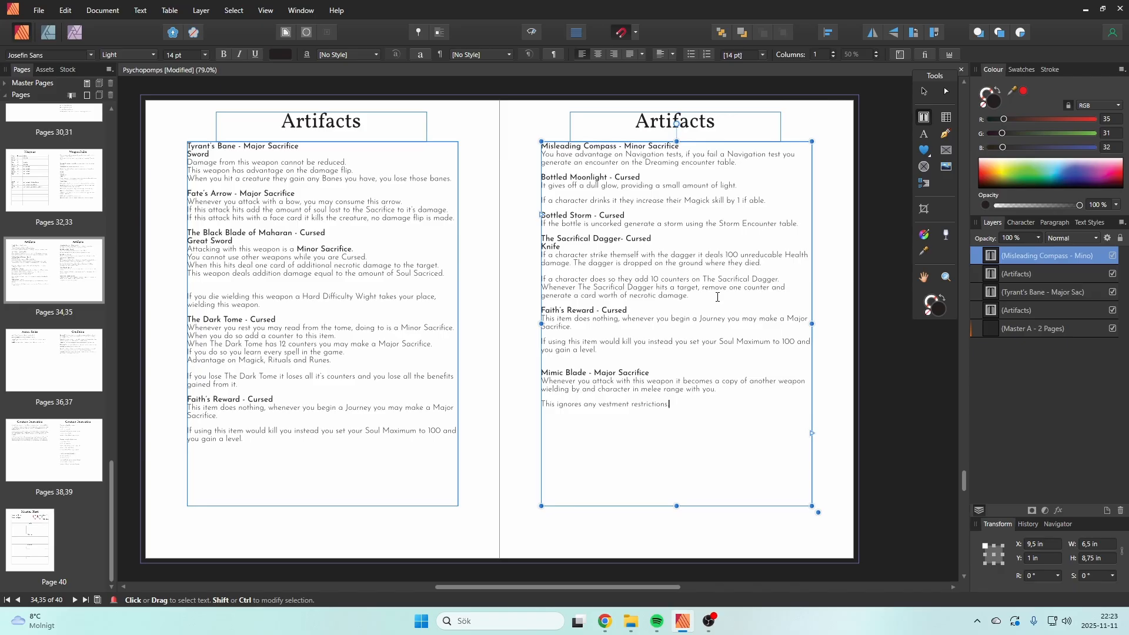
Step: Duplicate the whole The Sacrifical Dagger entry below the Mimic Blade rules
drag(718, 297, 533, 242)
key(ctrl+c)
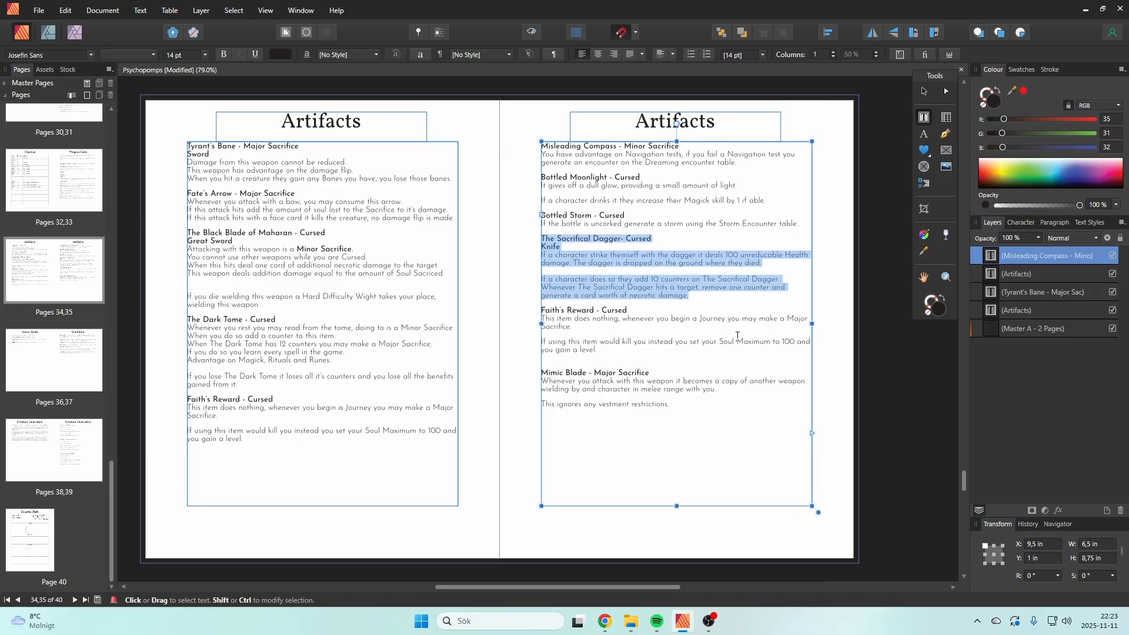
click(739, 433)
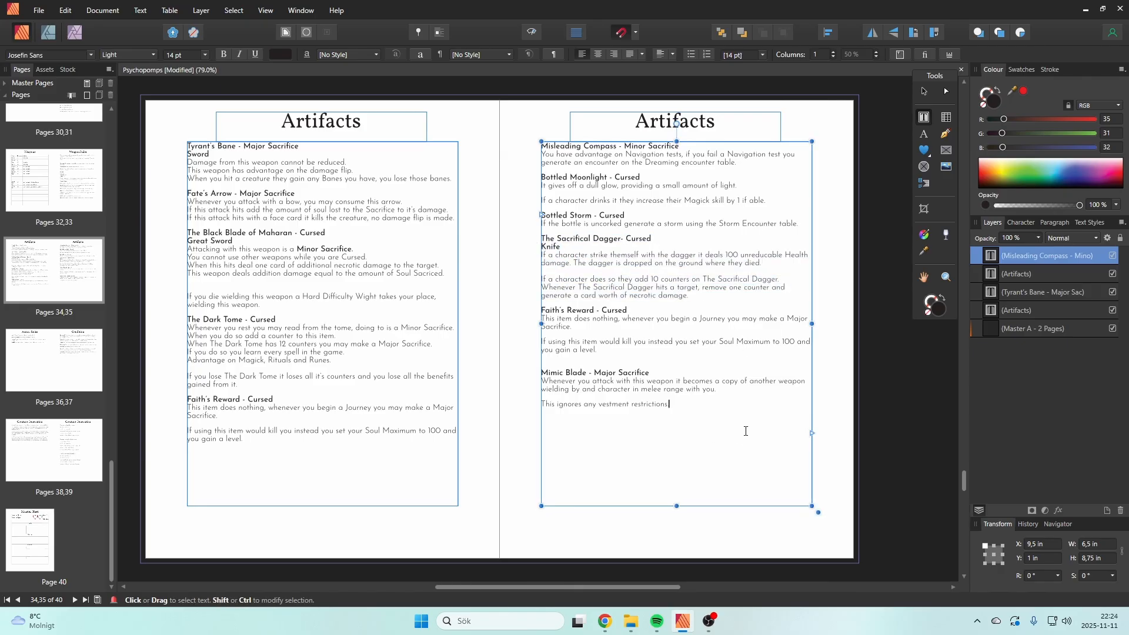
key(Return)
key(ctrl+v)
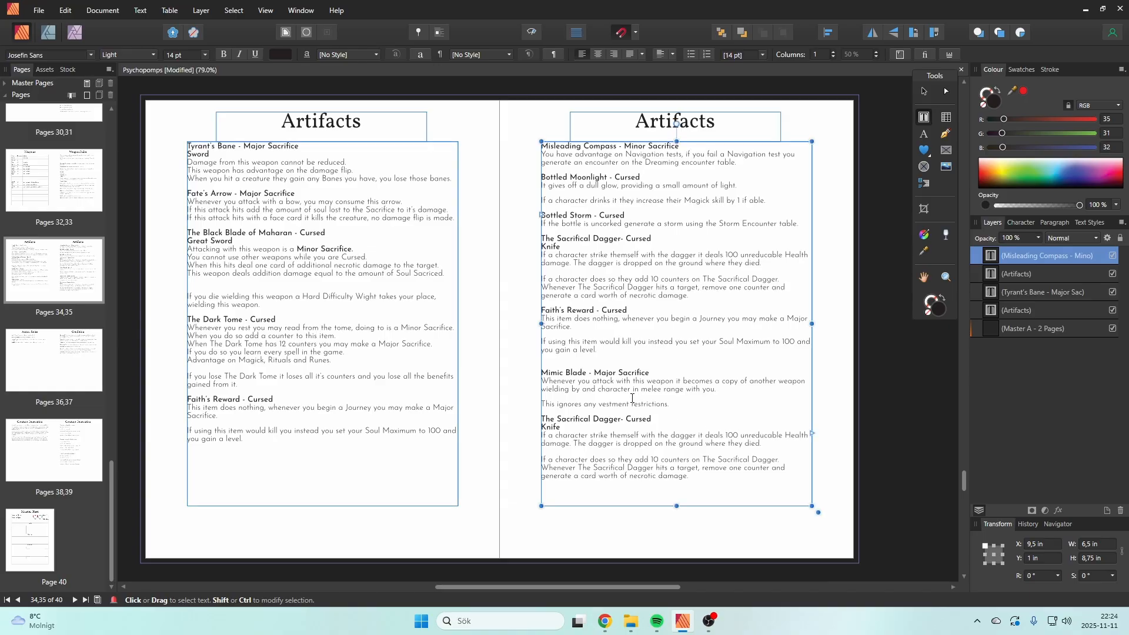
Step: Rename the copied dagger entry "The Dark Shard" and change its weapon type to "Spear"
drag(623, 420, 555, 420)
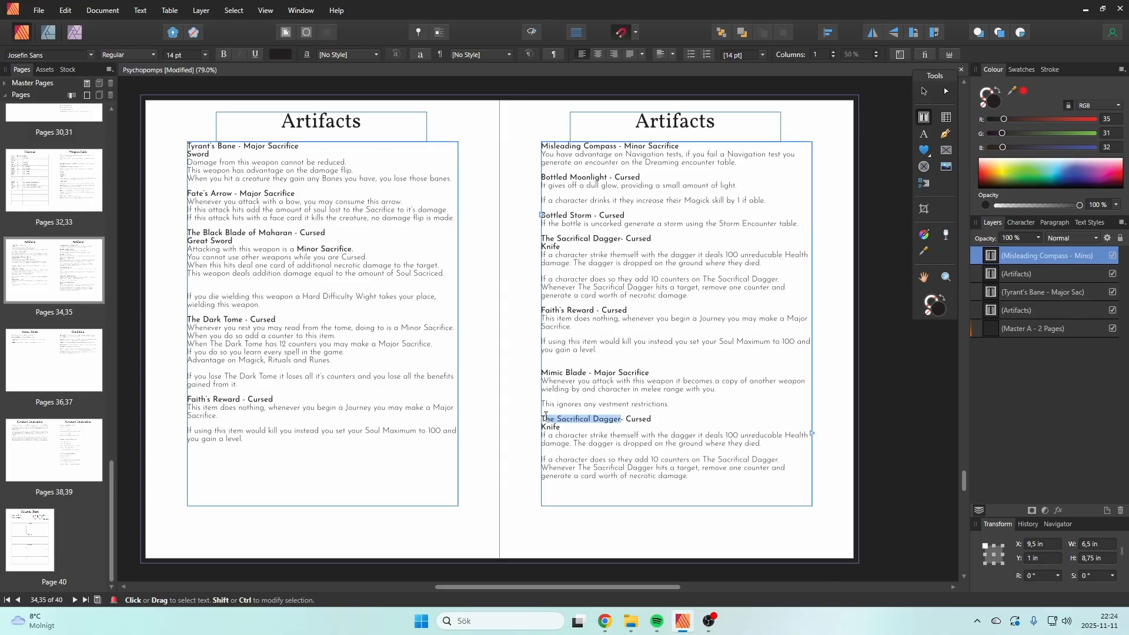
key(BackSpace)
text(Dar)
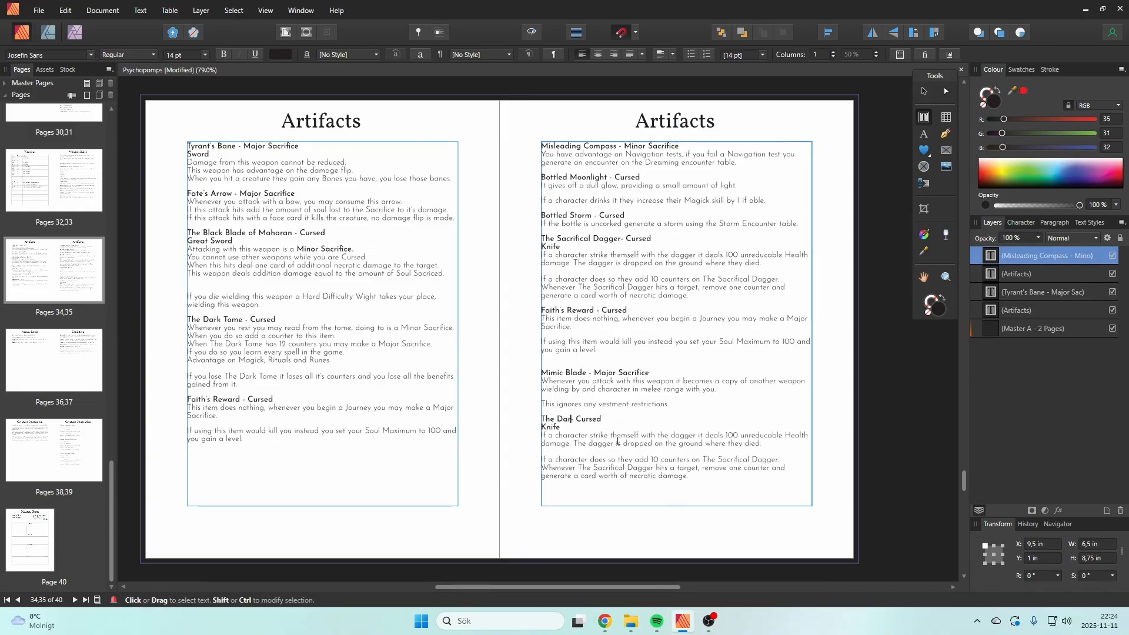
text(k Shard-)
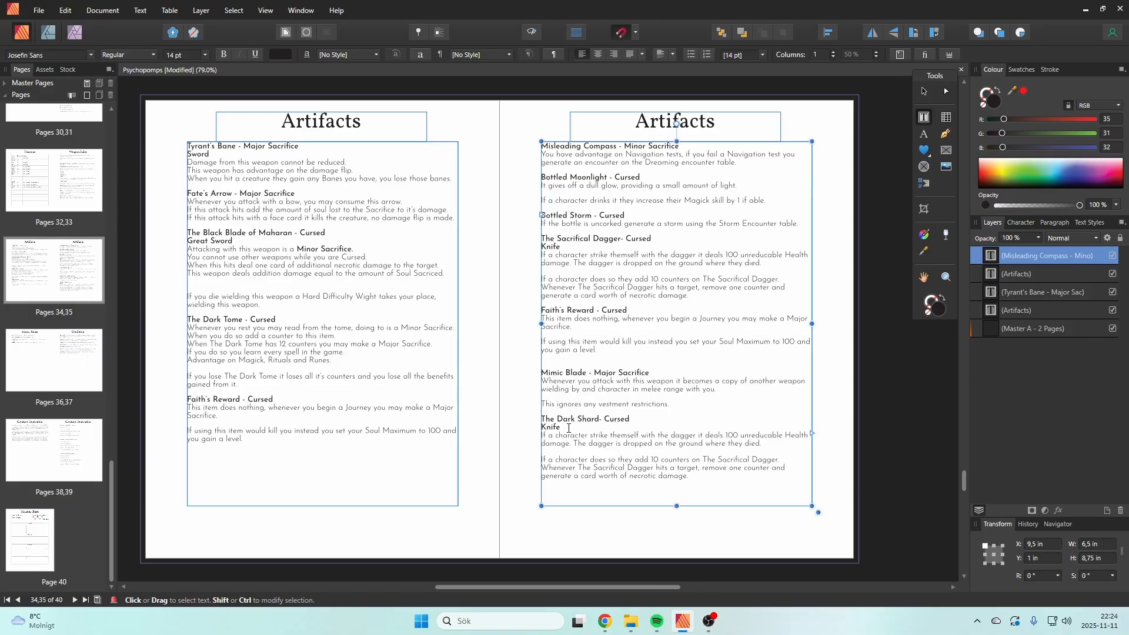
drag(561, 427, 542, 428)
text(Spear)
Step: Replace the copied dagger rules under The Dark Shard with "To draw this weapon spend a card of health damage."
drag(715, 478, 545, 436)
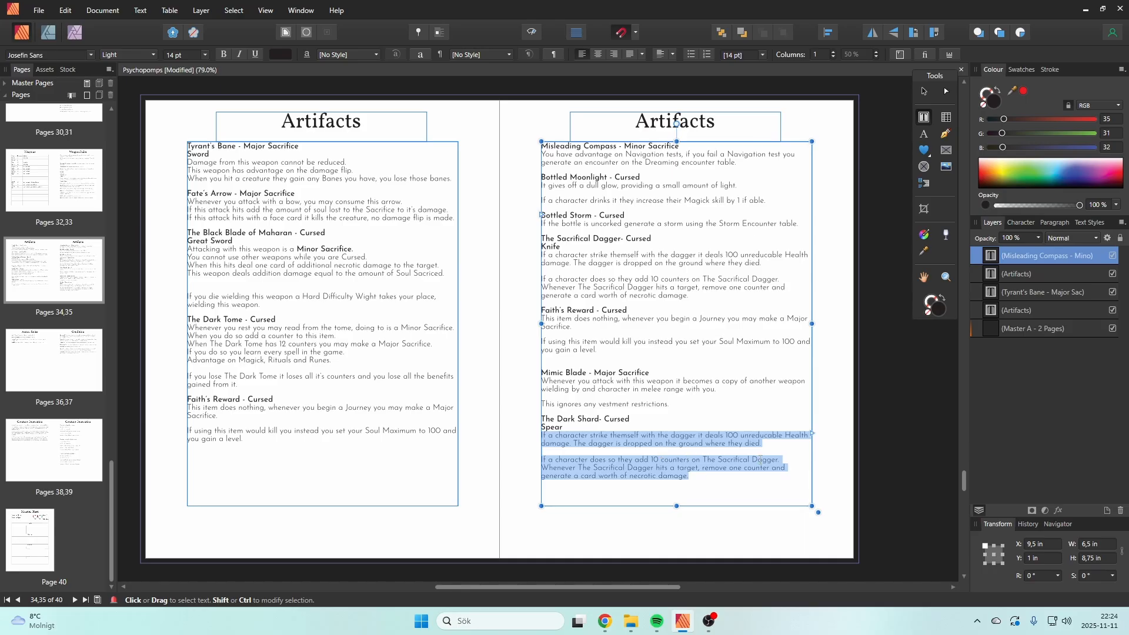
text(To dr)
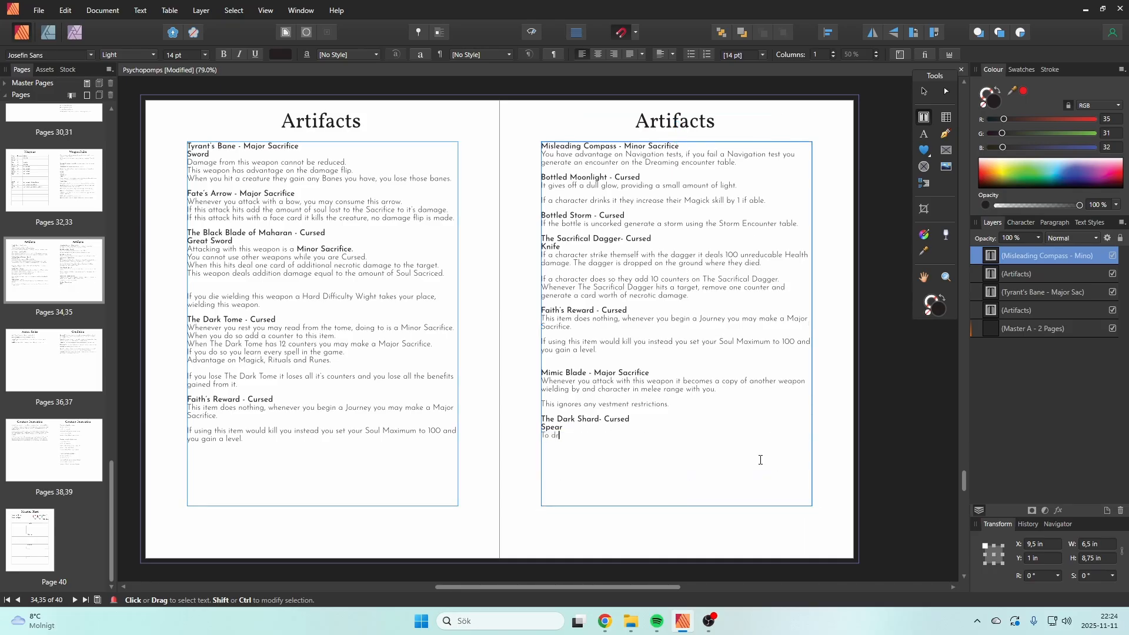
text(aw this weapon )
text(spen)
text(d a car)
text(d of health dama)
text(ge.)
text(If throw)
text(n )
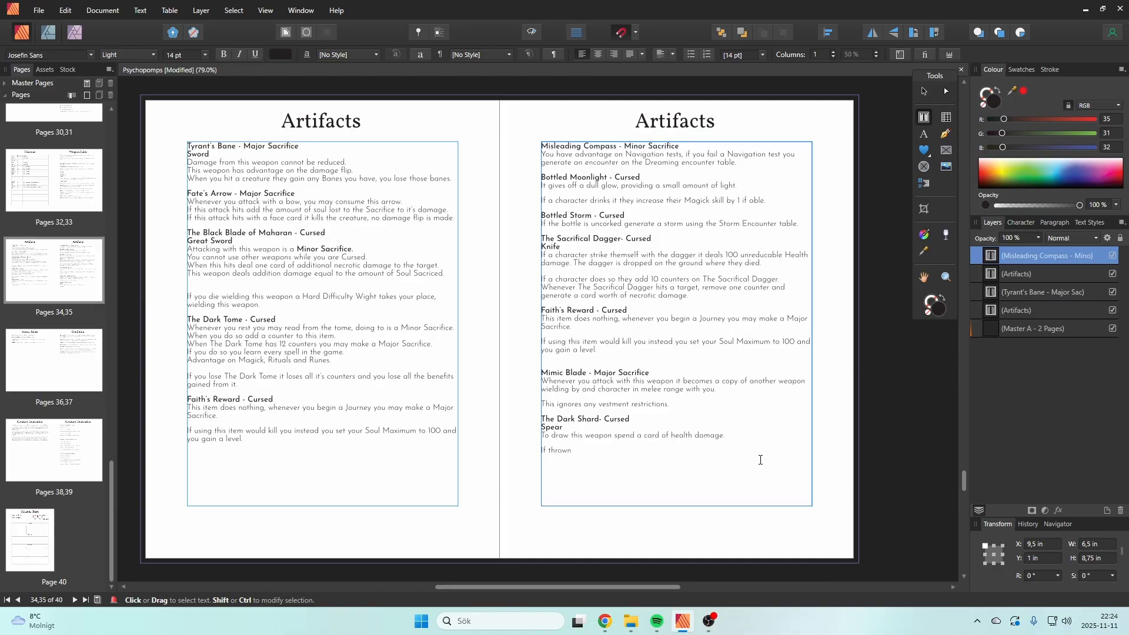
text(this weapon)
text(twice as m)
text(uch Sould)
key(BackSpace)
key(BackSpace)
key(BackSpace)
key(BackSpace)
key(BackSpace)
key(BackSpace)
key(BackSpace)
key(BackSpace)
key(BackSpace)
key(BackSpace)
key(BackSpace)
key(BackSpace)
key(BackSpace)
key(BackSpace)
key(BackSpace)
key(BackSpace)
key(BackSpace)
key(BackSpace)
key(BackSpace)
key(BackSpace)
key(BackSpace)
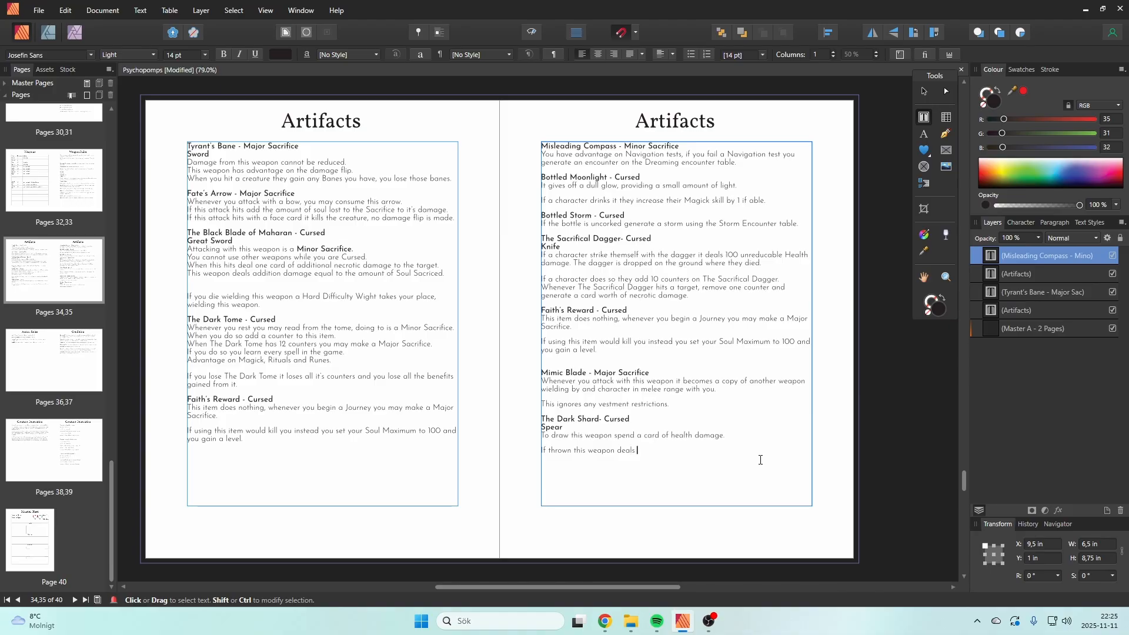
text(ls addition Soul Damage)
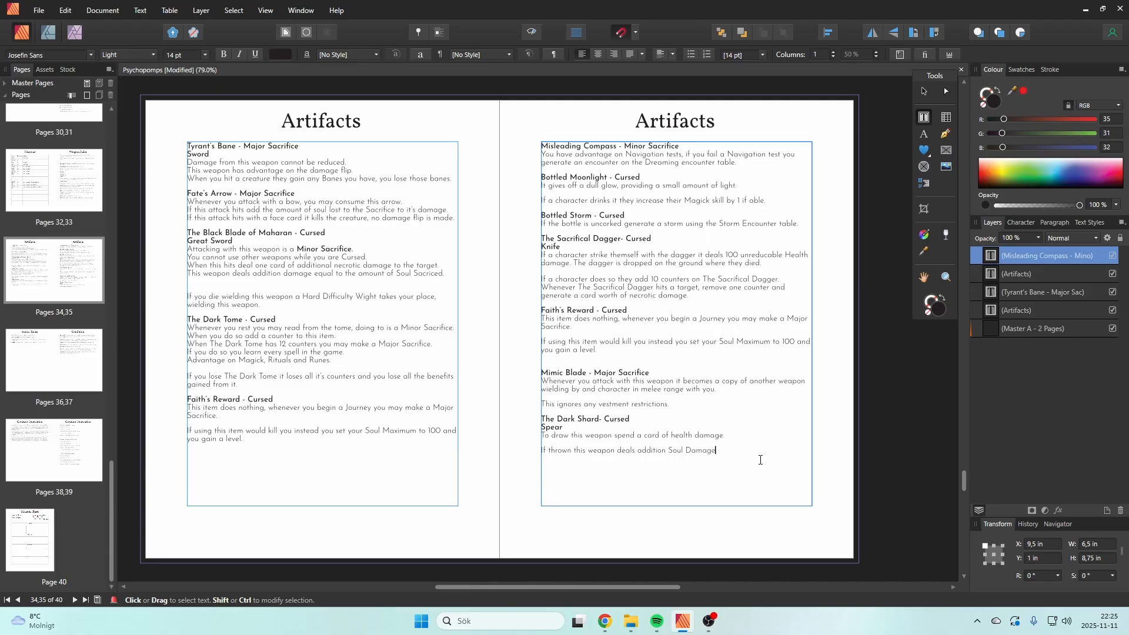
text( equal to)
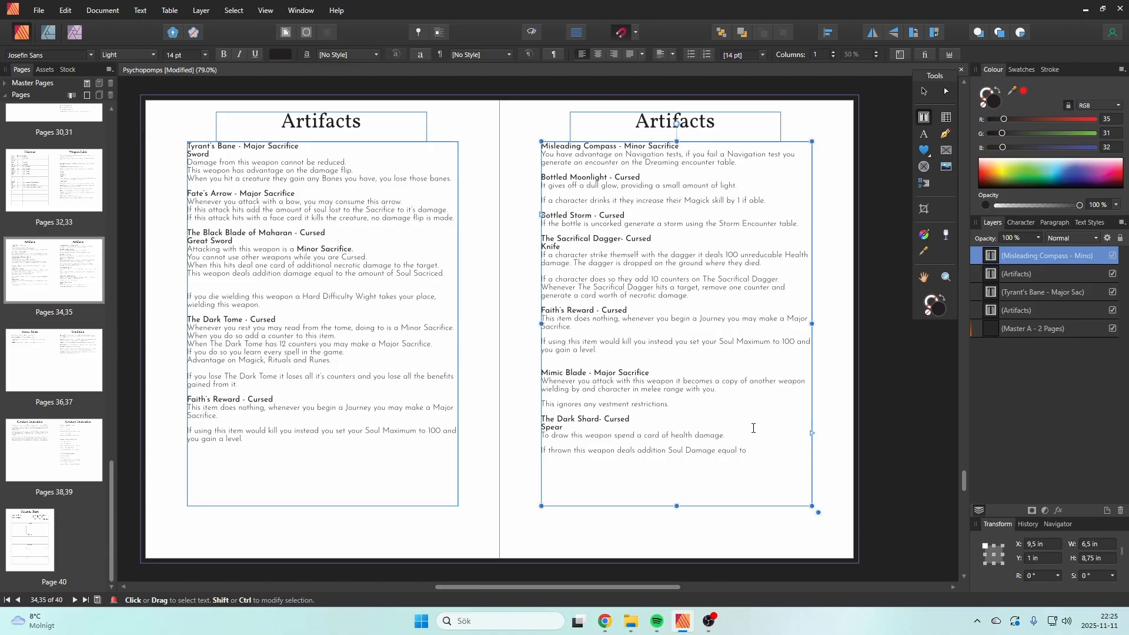
drag(749, 451, 549, 452)
text(th)
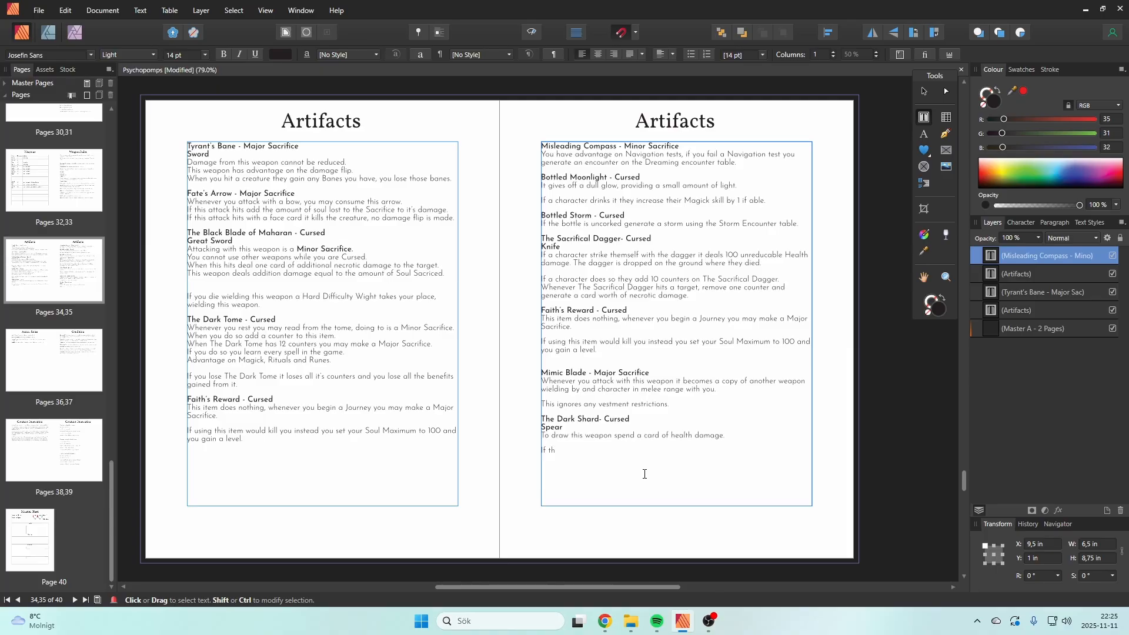
text(is is)
key(BackSpace)
key(BackSpace)
key(BackSpace)
key(BackSpace)
key(BackSpace)
key(BackSpace)
key(BackSpace)
key(BackSpace)
key(BackSpace)
key(BackSpace)
Step: Start the second paragraph of The Dark Shard's rules with "When this weapon hits a creature the"
text(When this weapo)
text(n h)
text(its a creatu)
text(re )
text(th)
text(e th)
key(BackSpace)
key(BackSpace)
Step: Complete The Dark Shard's hit rule with "get a condition called Dark Shard +1."
text(get a condit)
text(ion called S)
text(ha)
key(BackSpace)
key(BackSpace)
key(BackSpace)
text(Dark)
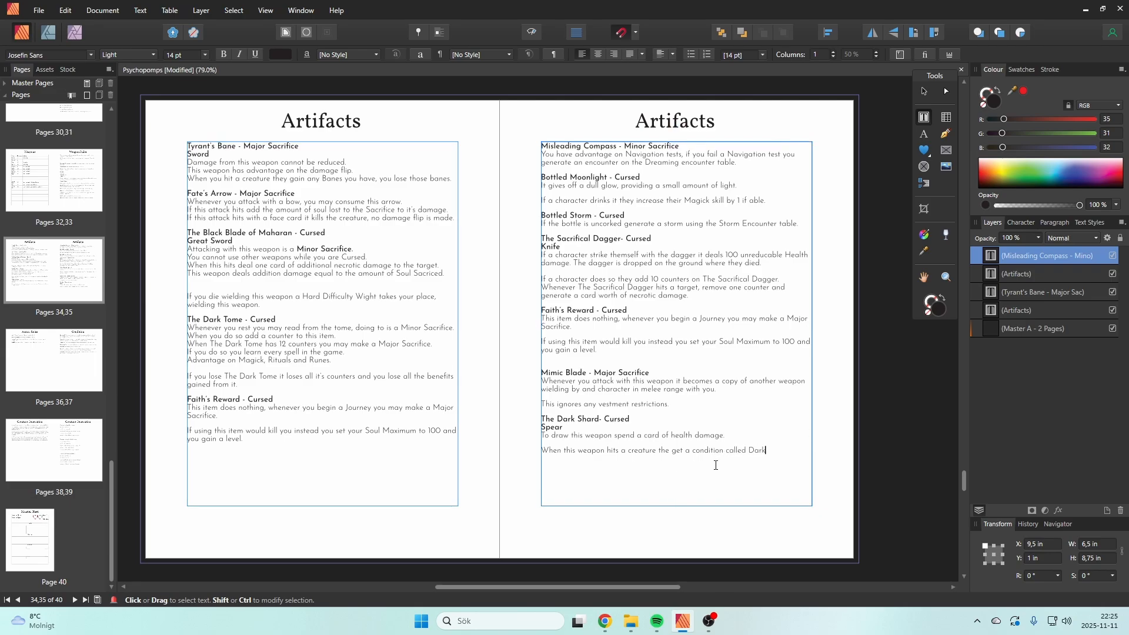
text( Shard +)
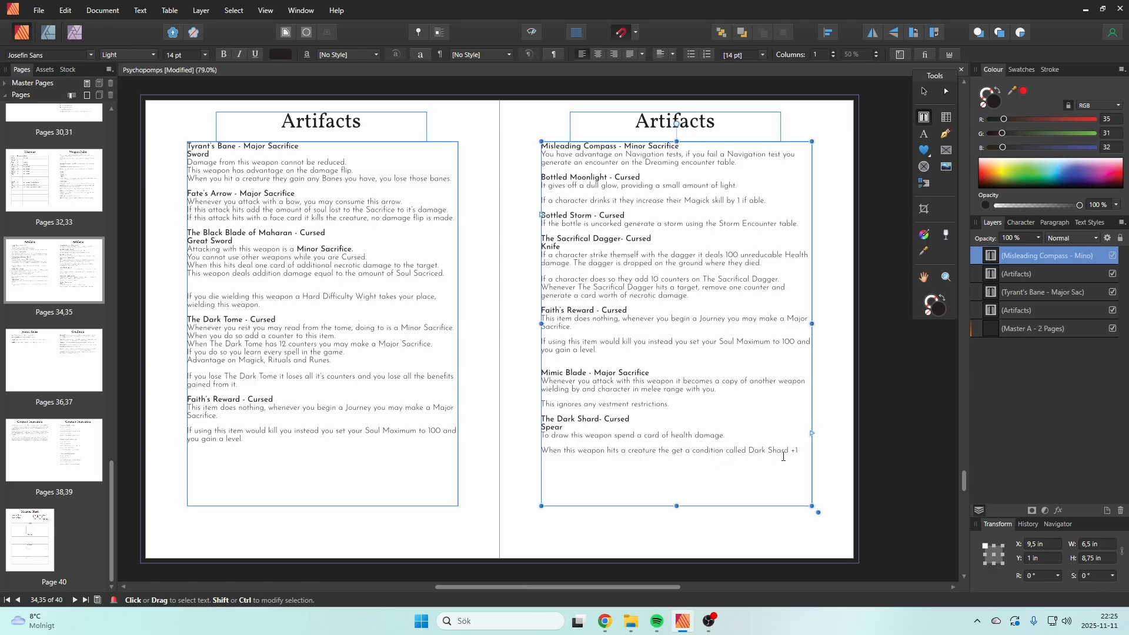
text(1)
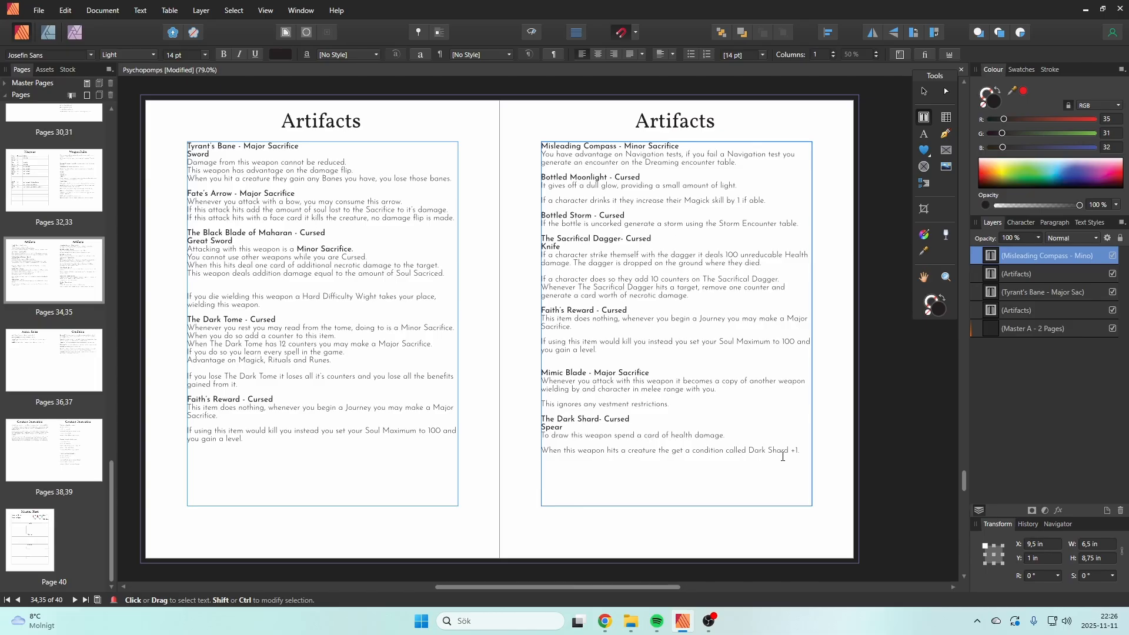
key(Escape)
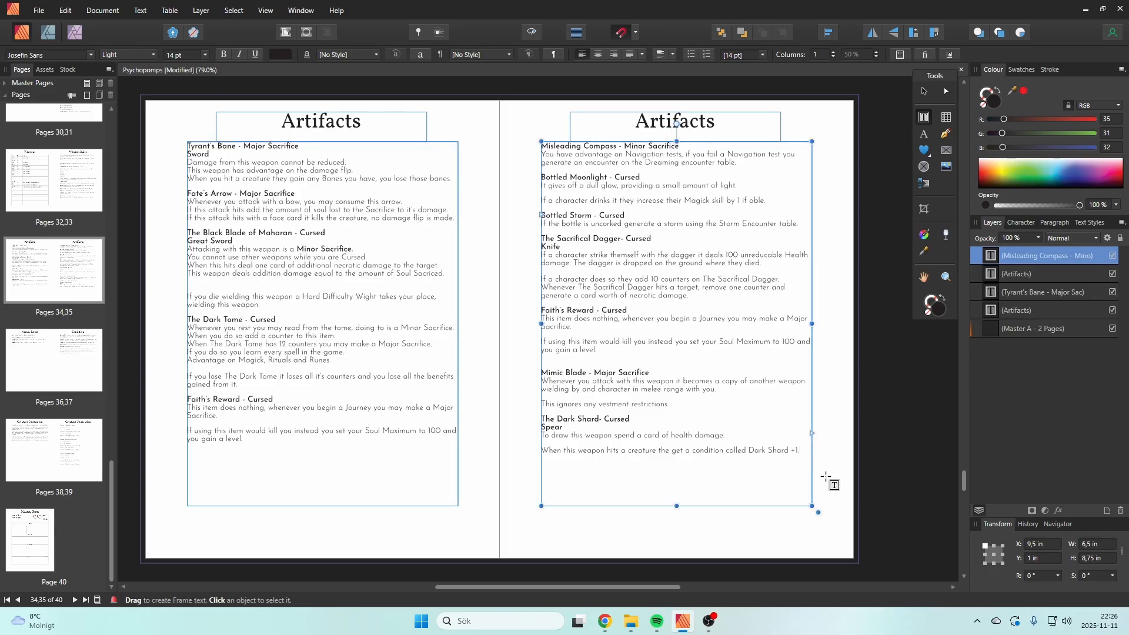
Step: Add a line below The Dark Shard's hit rule reading "The weapon vanishs and must be summoned"
key(shift+Return)
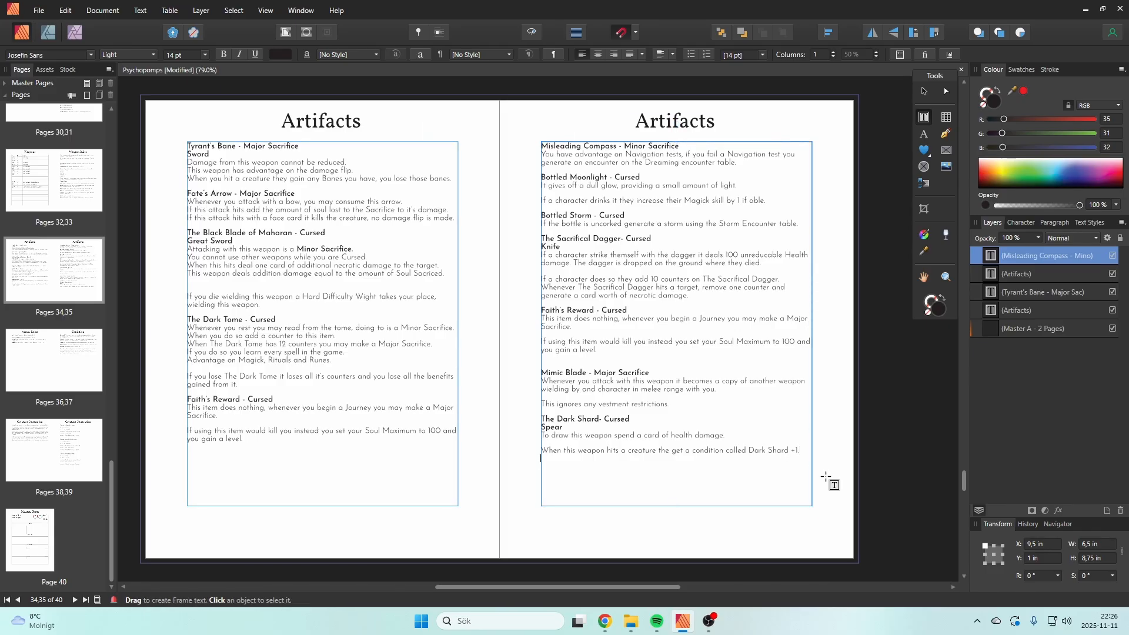
text(The weapon vanishs and must be drawn d)
text(ga)
text(n)
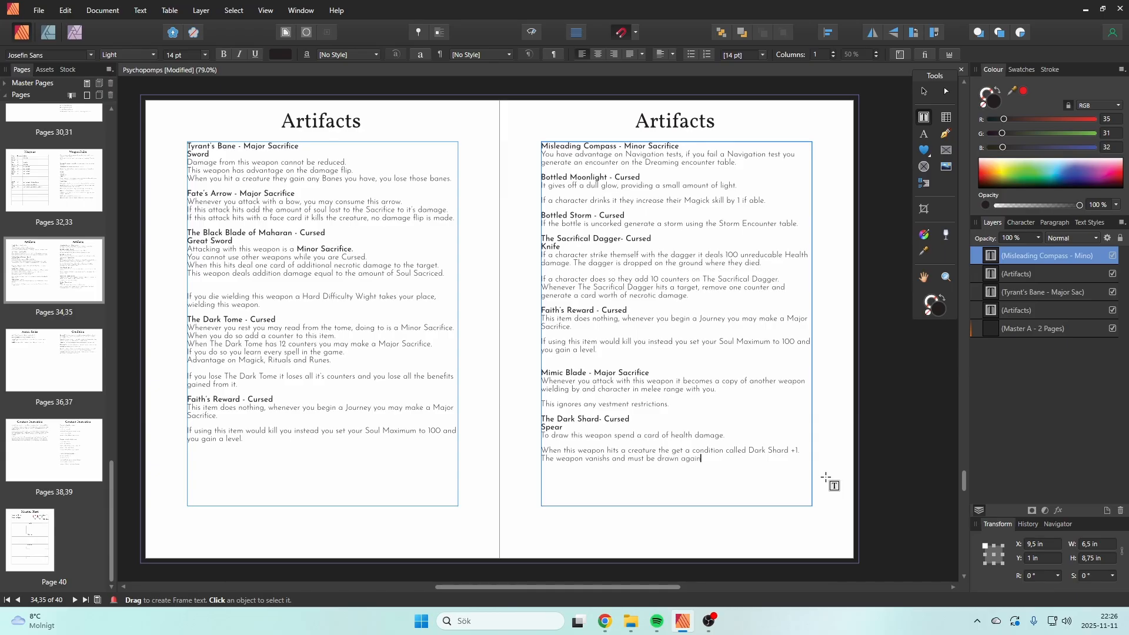
key(BackSpace)
key(BackSpace)
key(BackSpace)
key(BackSpace)
key(BackSpace)
key(BackSpace)
key(BackSpace)
key(BackSpace)
key(BackSpace)
key(BackSpace)
key(BackSpace)
text(summoned)
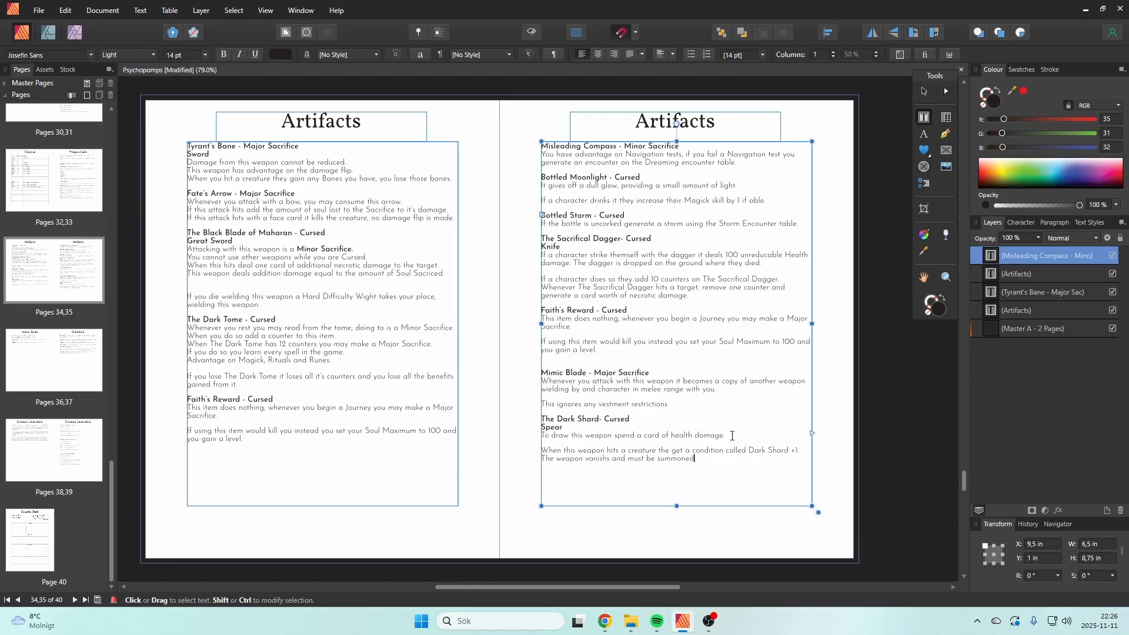
Step: Replace the first rule line under The Dark Shard with "This weapon must be Summoned."
drag(732, 436, 542, 436)
text(Th)
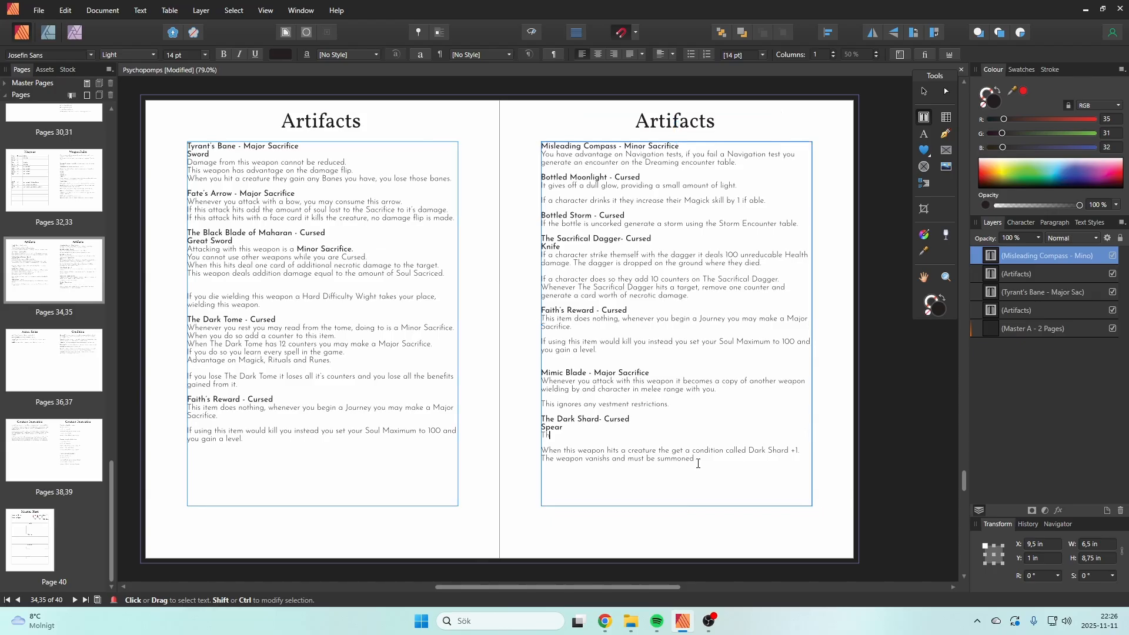
text(is wea)
text(pon must )
text(be Summoned)
text(.)
Step: Continue The Dark Shard's summoning rule with ", it's summoning cost is a card of health damage."
key(Escape)
key(BackSpace)
key(BackSpace)
key(BackSpace)
text(it)
text('s summoning cost)
text( is one s)
key(BackSpace)
key(BackSpace)
key(BackSpace)
key(BackSpace)
key(BackSpace)
text(a card of )
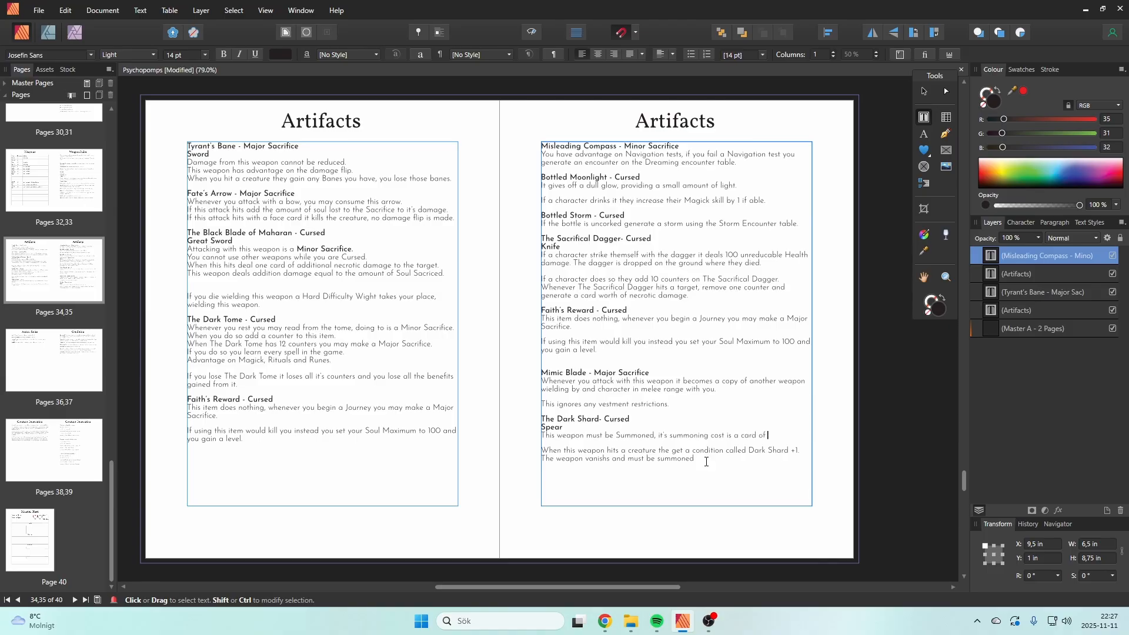
text(health damage.)
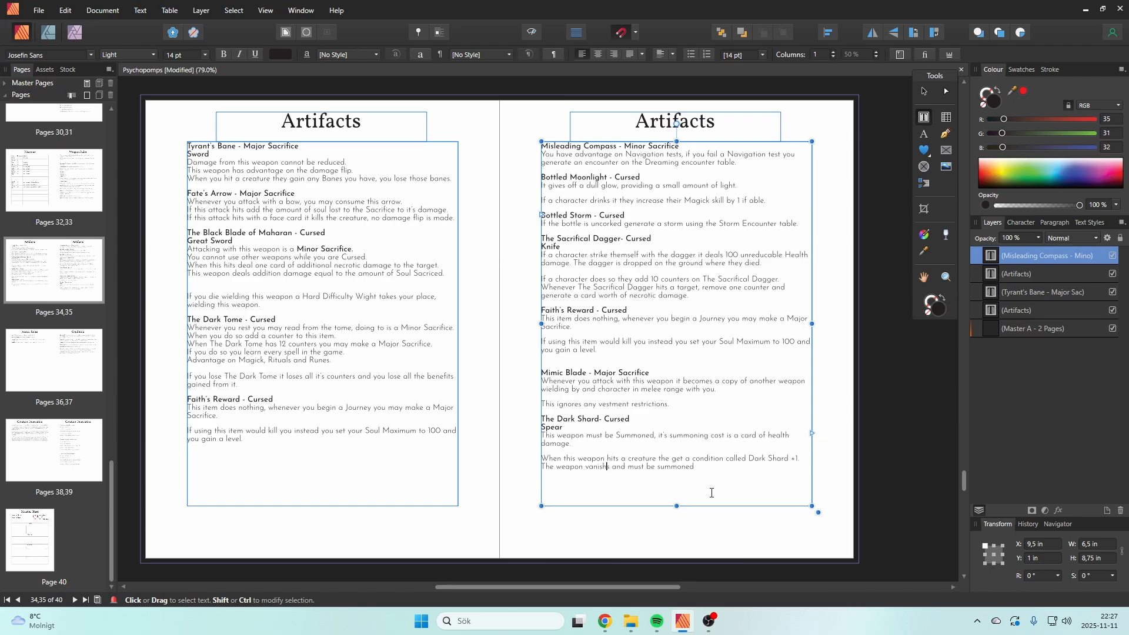
Step: Correct the verb to "vanishes" in The Dark Shard's last line, end it with "again." and start a new paragraph below
text(es)
click(722, 472)
text(again.)
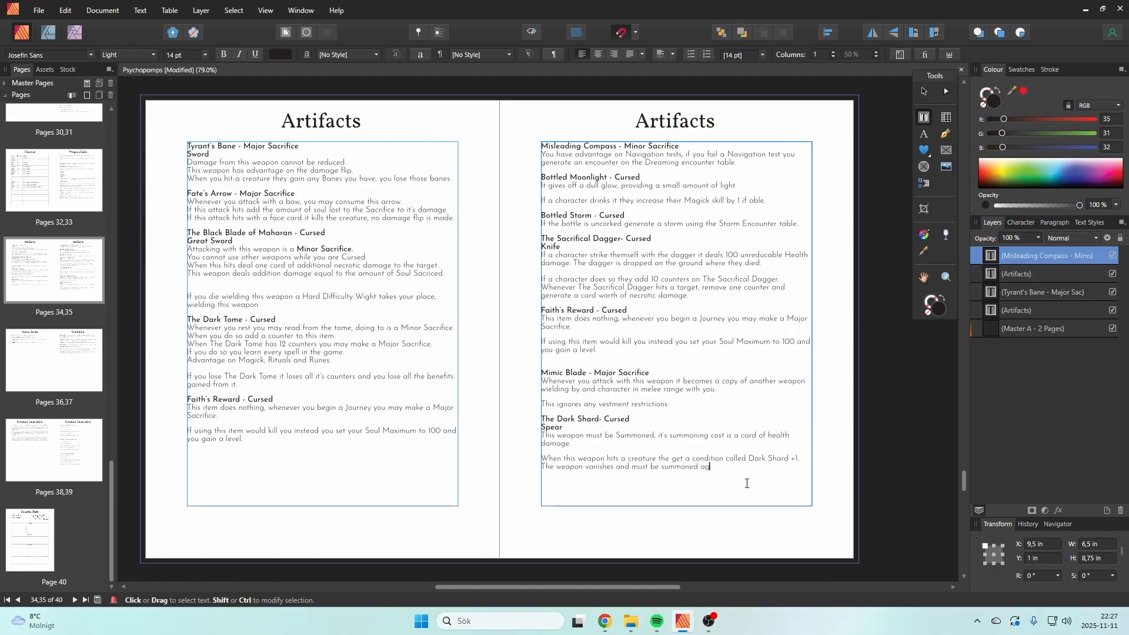
key(Return)
key(Return)
key(Escape)
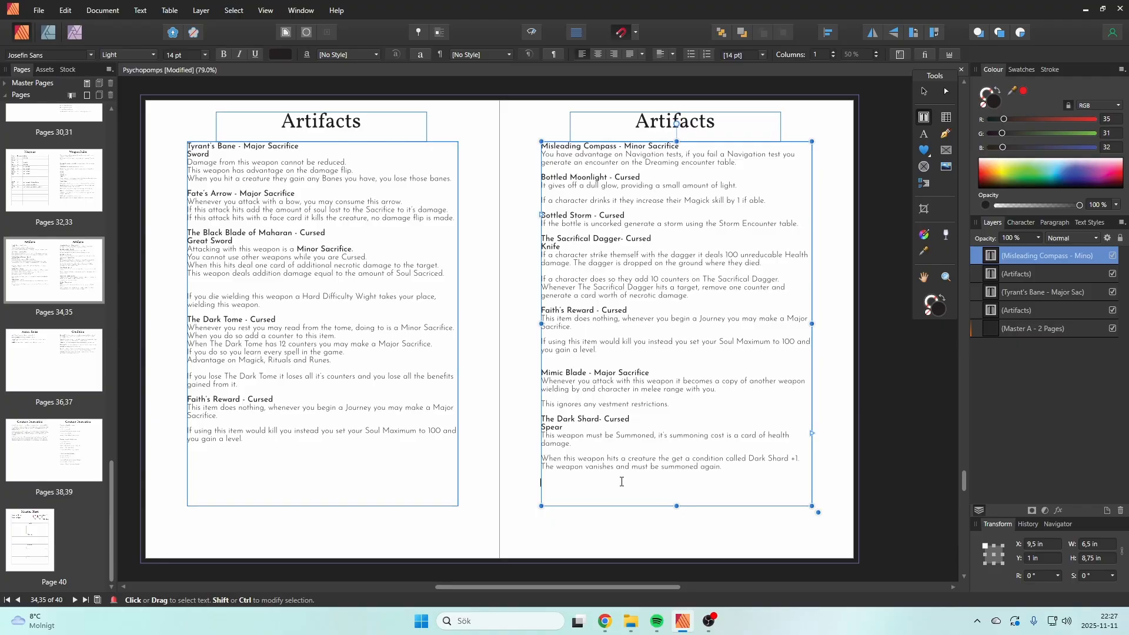
Step: Copy the Minor Sacrifice line from the Daemon page's Truth Seer ability and paste it below The Dark Shard's rules
scroll(613, 478, up, 10)
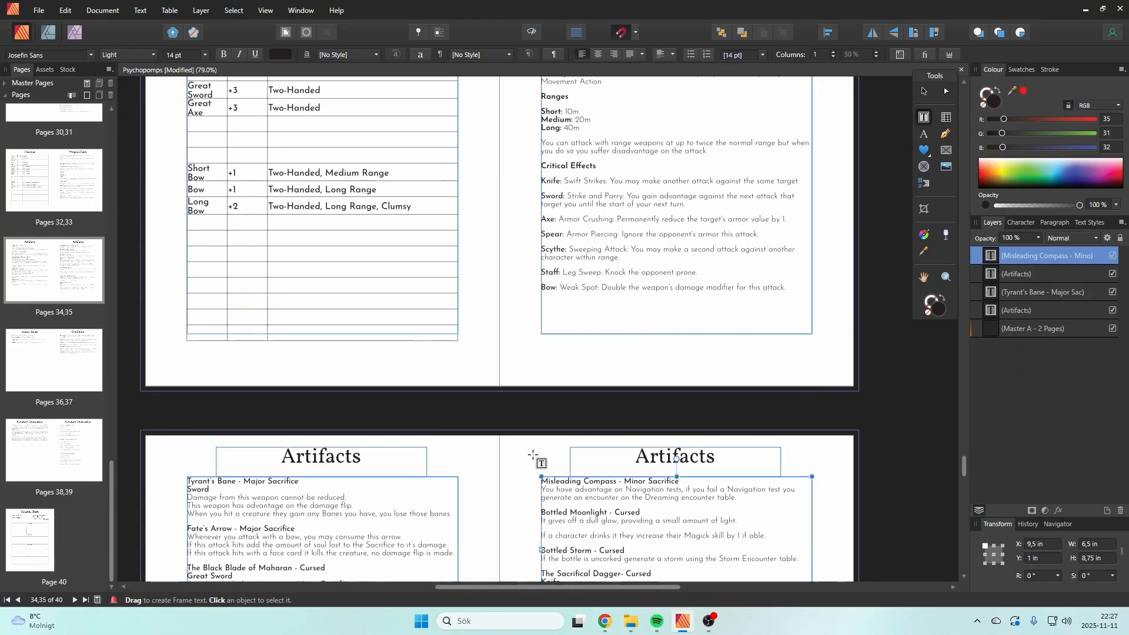
scroll(534, 457, up, 10)
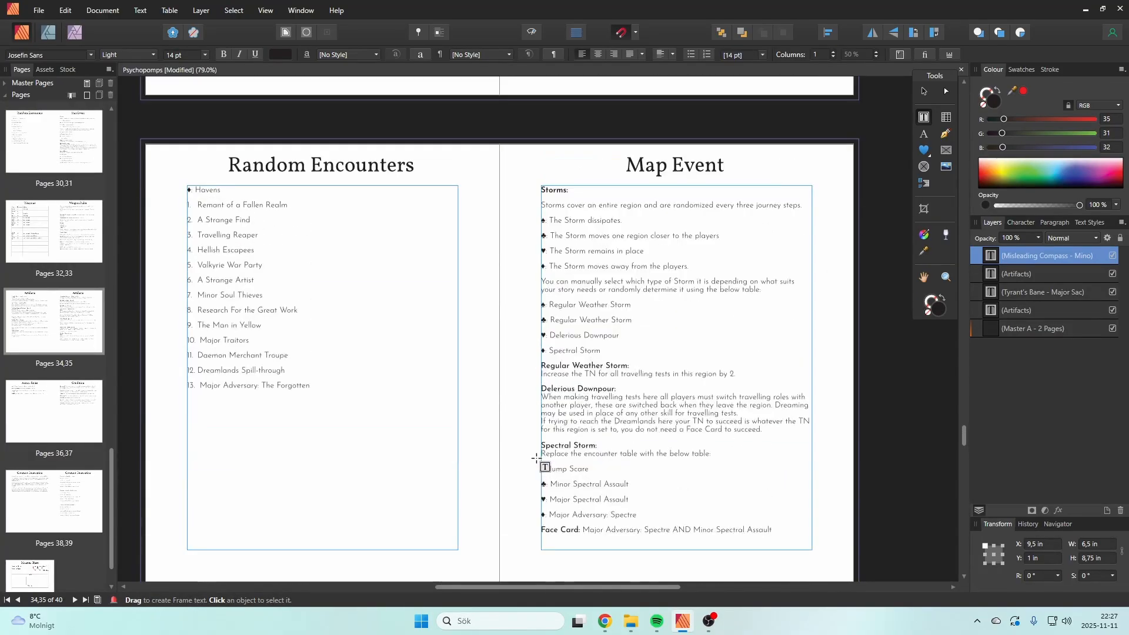
scroll(534, 460, up, 2)
drag(962, 425, 982, 196)
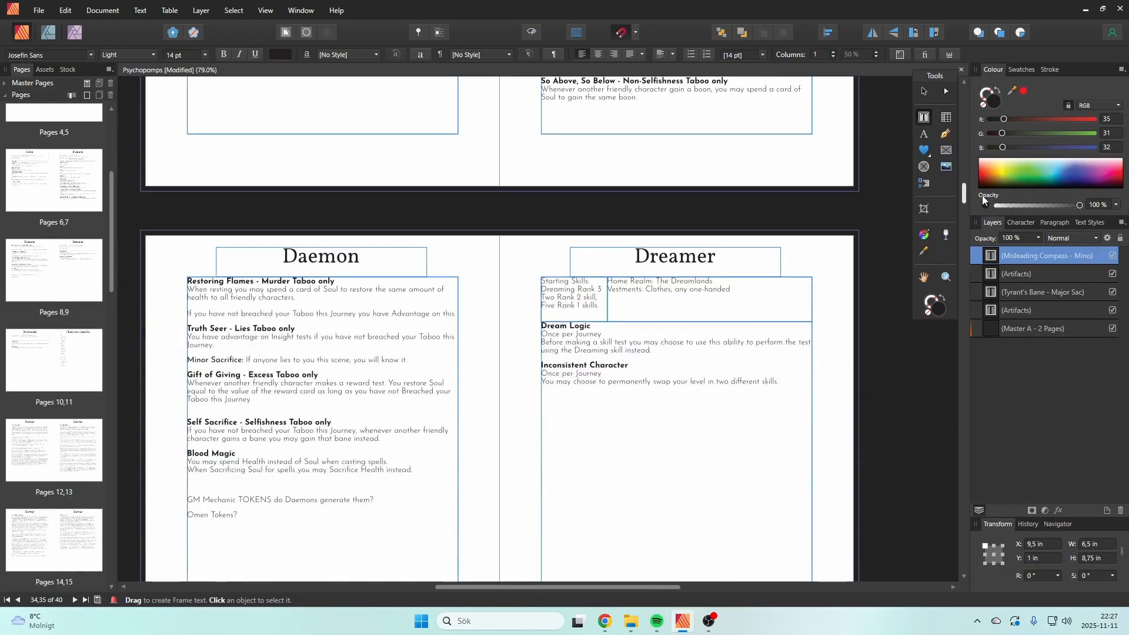
drag(408, 360, 182, 358)
key(ctrl+c)
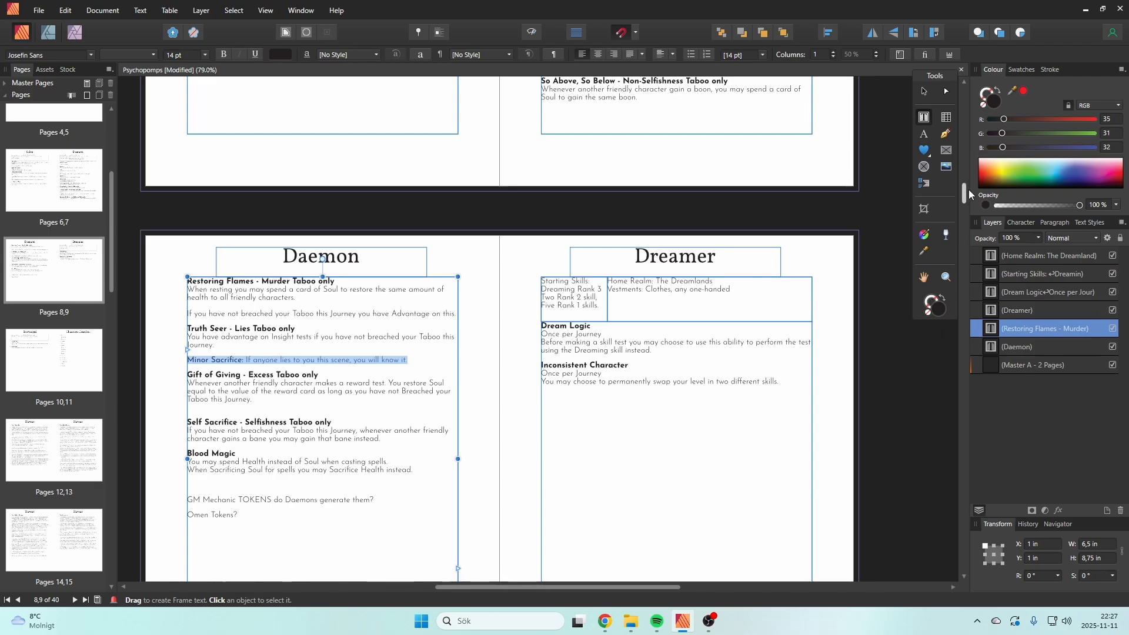
drag(969, 190, 940, 481)
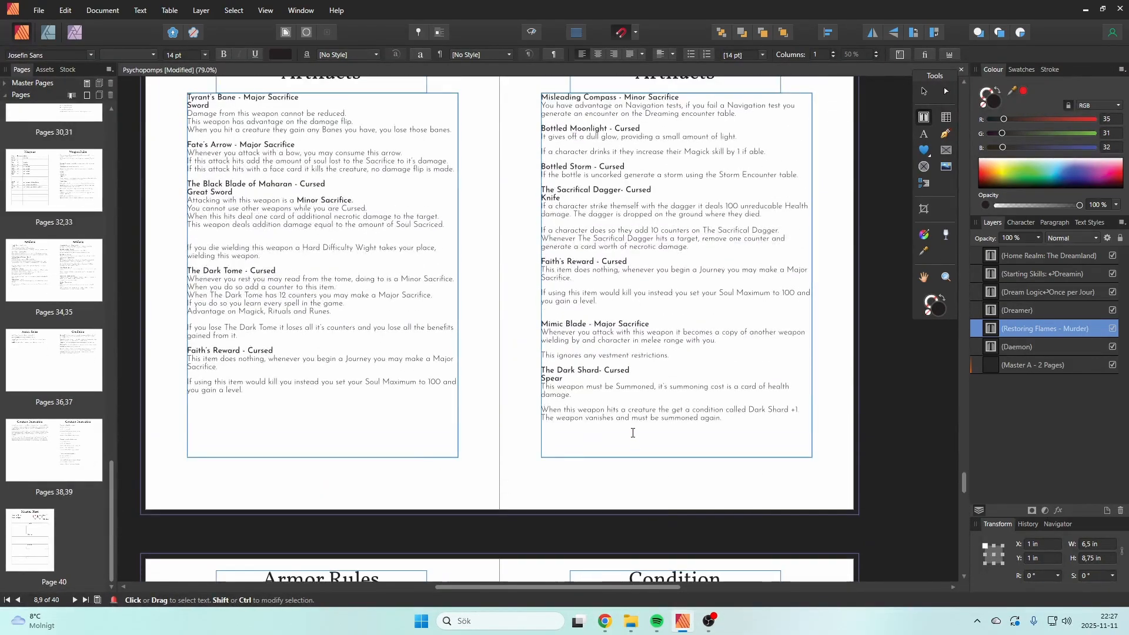
click(745, 433)
key(ctrl+v)
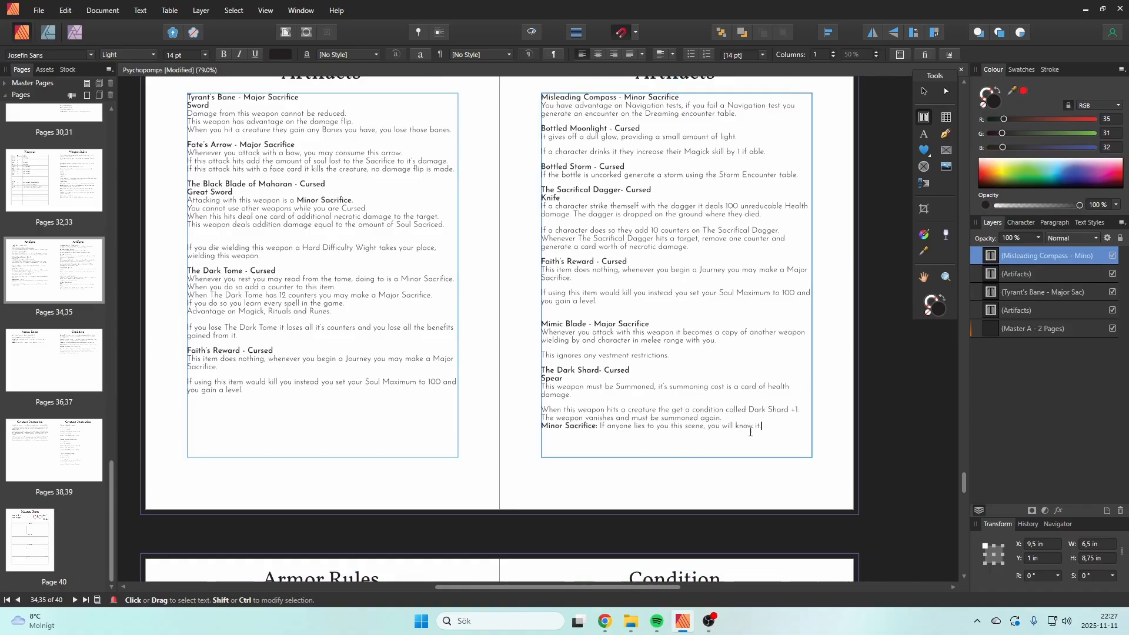
Step: Set the pasted Minor Sacrifice line apart with an empty line and replace its rule text with "As a bonus action deal damage"
key(Home)
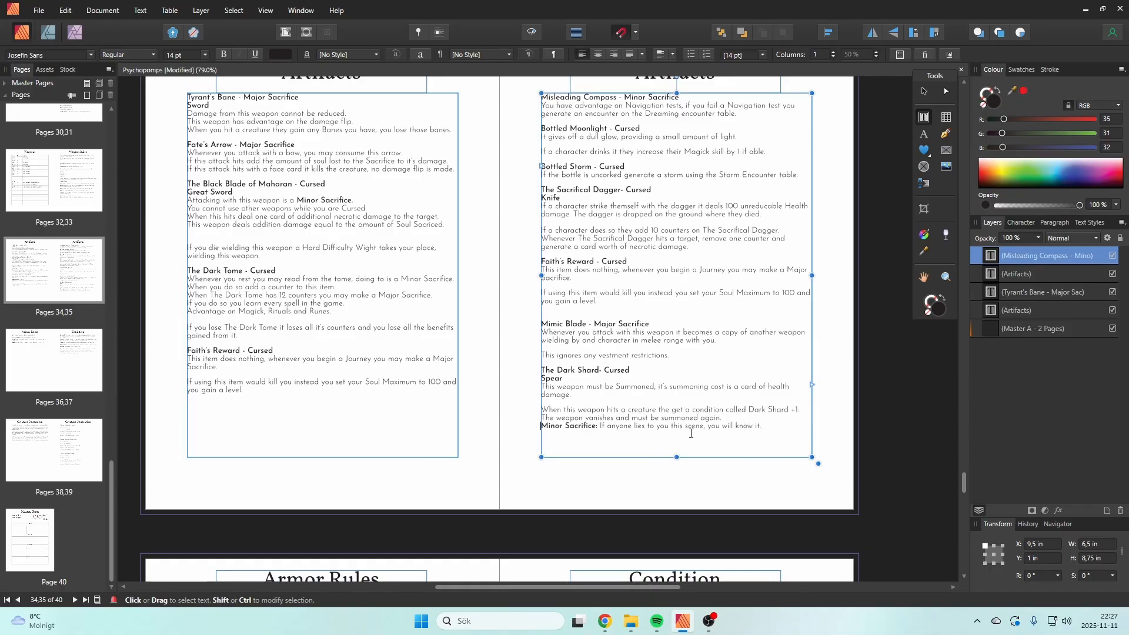
key(Return)
drag(761, 441, 602, 443)
text(D)
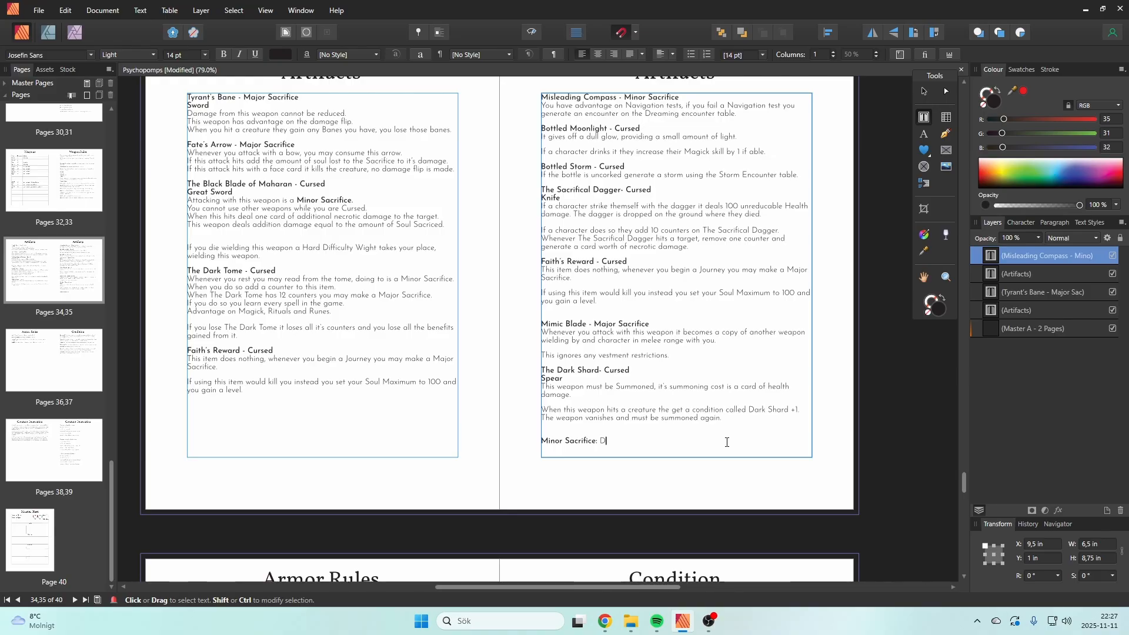
text(ea)
key(BackSpace)
key(BackSpace)
key(BackSpace)
text(As a bonus action deal damage to all c)
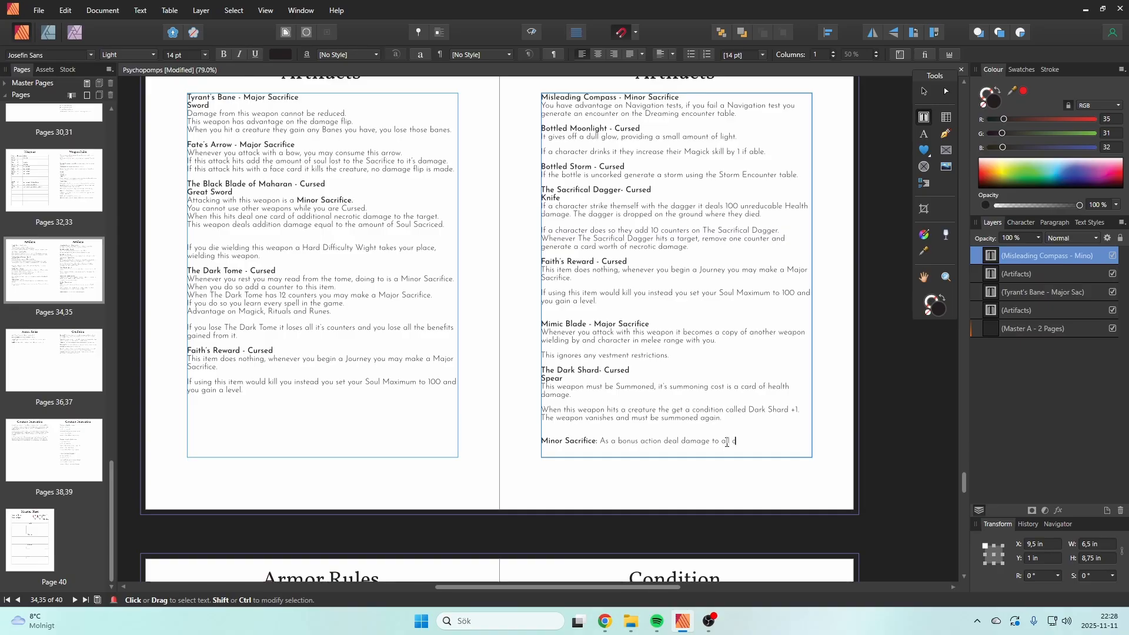
text(reature equal to their Dark Shard co)
Step: Continue the Minor Sacrifice rule with "to all creature equal to their Dark Shard condition"
text(ition.)
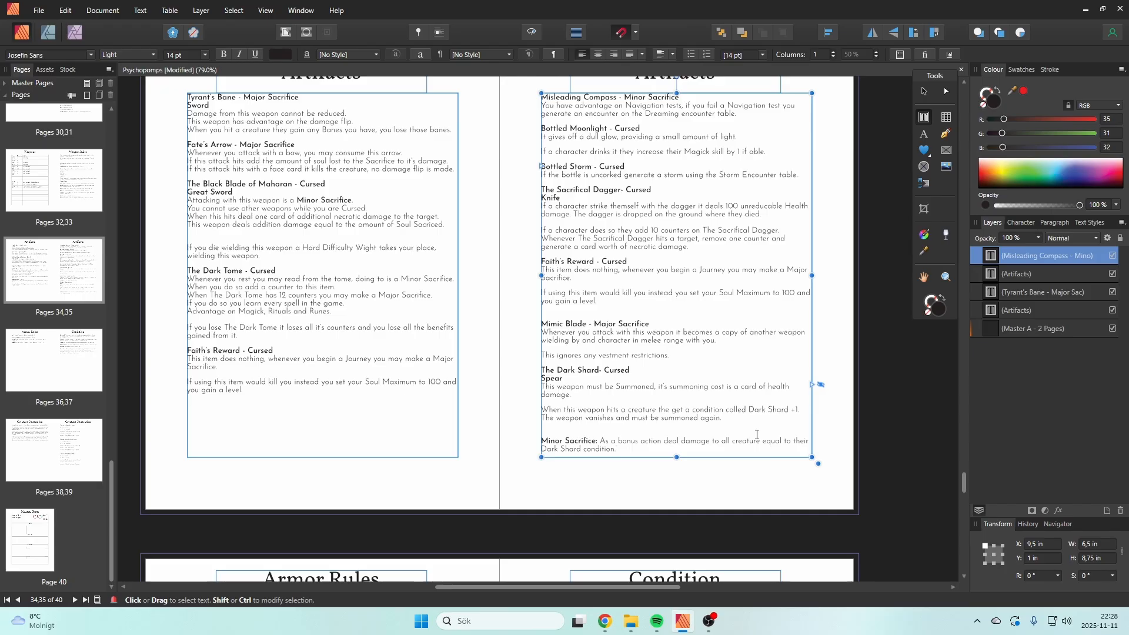
key(BackSpace)
Step: Extend the Minor Sacrifice rule with ", then remove that condition"
text(, th)
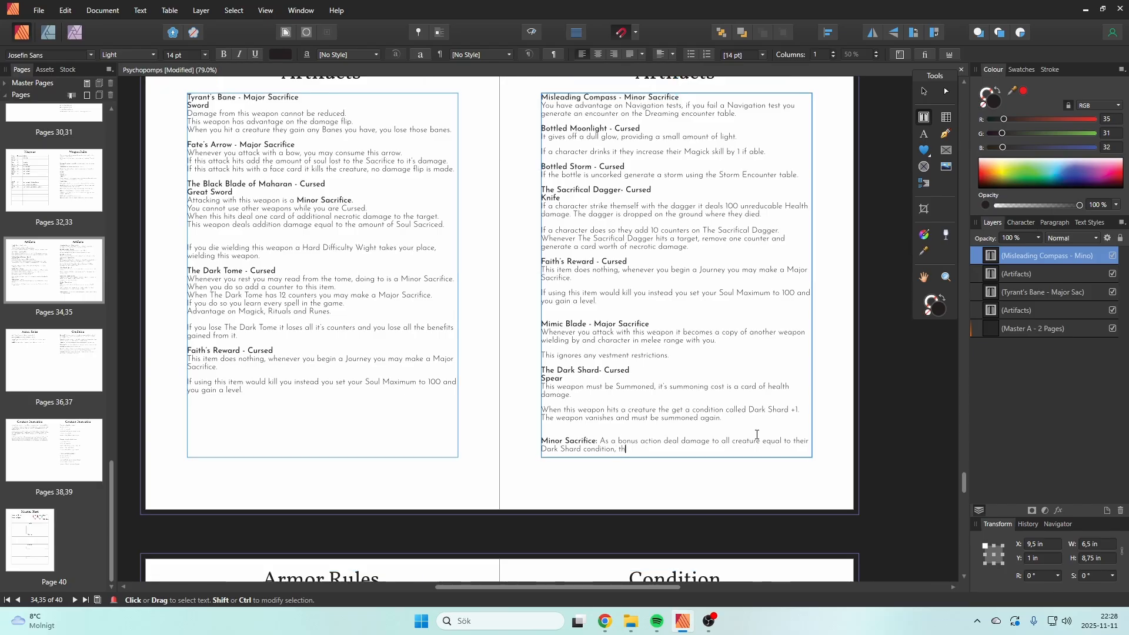
text(en reduce tha)
key(BackSpace)
key(BackSpace)
key(BackSpace)
key(BackSpace)
key(BackSpace)
key(BackSpace)
key(BackSpace)
key(BackSpace)
key(BackSpace)
key(BackSpace)
key(BackSpace)
key(BackSpace)
text(move that condition)
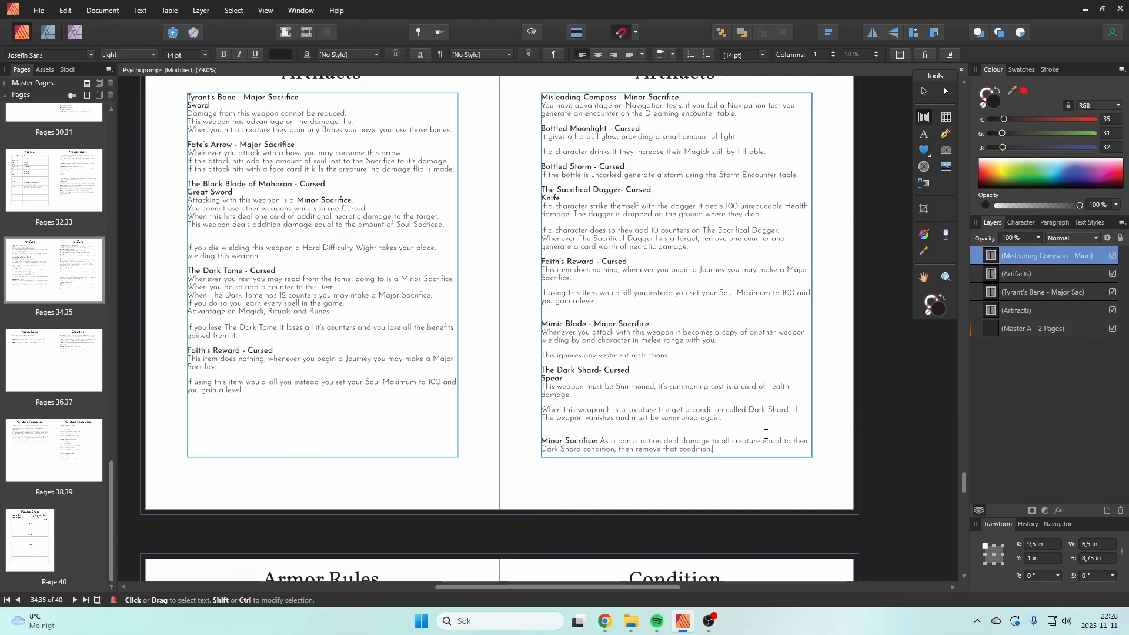
Step: Replace the final word of the Minor Sacrifice rule with "bane."
key(BackSpace)
key(BackSpace)
key(BackSpace)
key(BackSpace)
key(BackSpace)
key(BackSpace)
key(BackSpace)
key(BackSpace)
text(hara)
key(BackSpace)
key(BackSpace)
key(BackSpace)
key(BackSpace)
key(BackSpace)
text(bane)
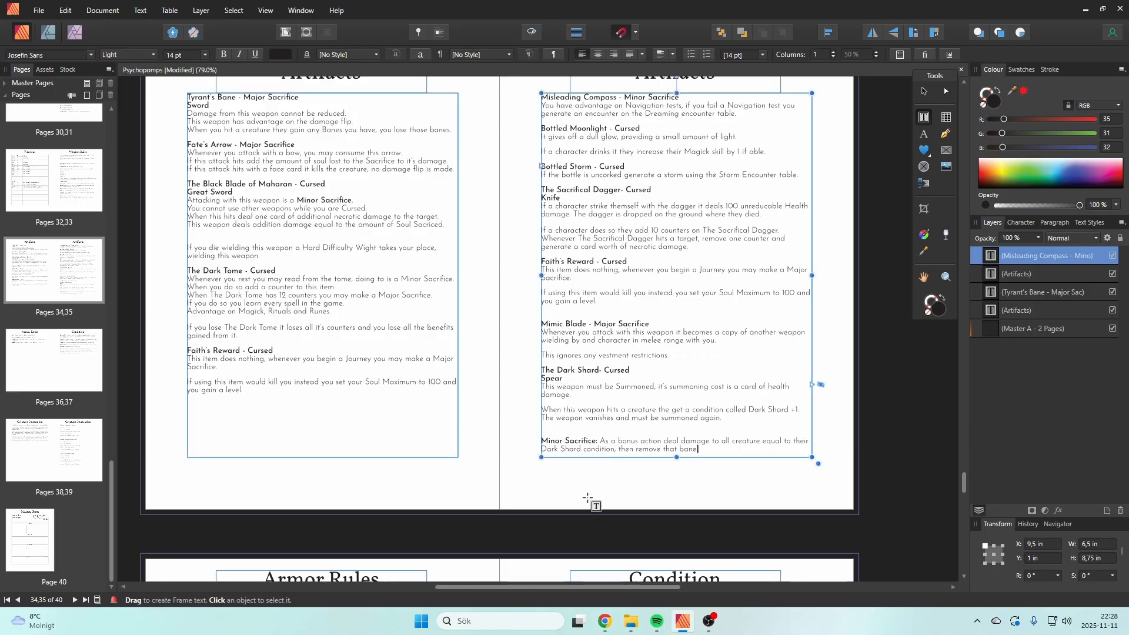
text(.)
Step: Change the remaining "condition" to "bane" in both The Dark Shard's Minor Sacrifice rule and its hit rule
double_click(600, 449)
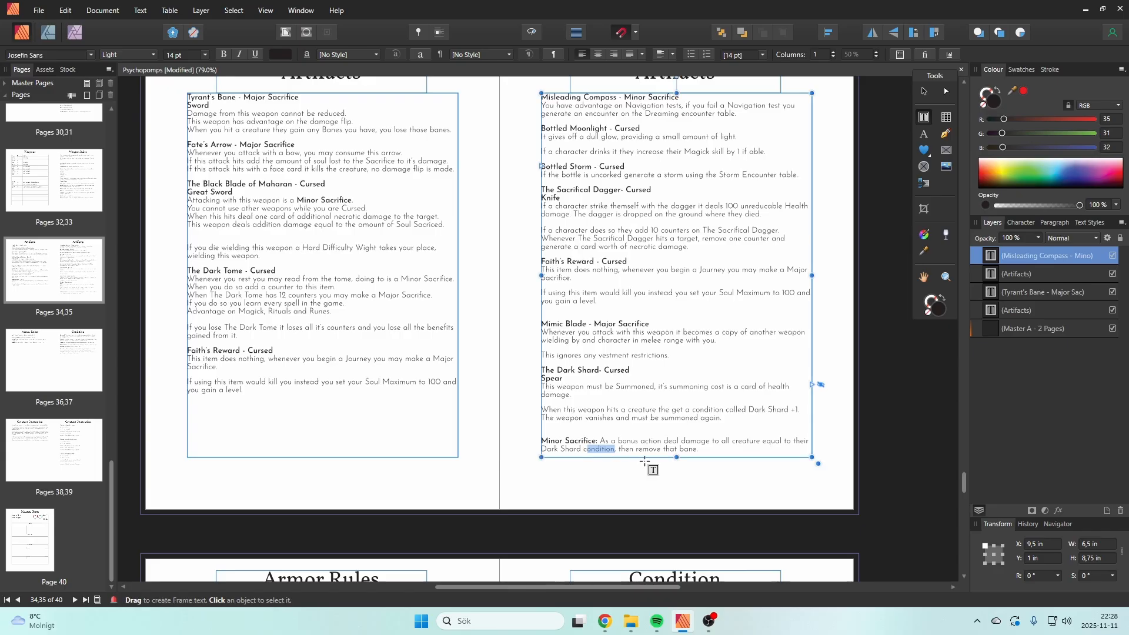
text(bane)
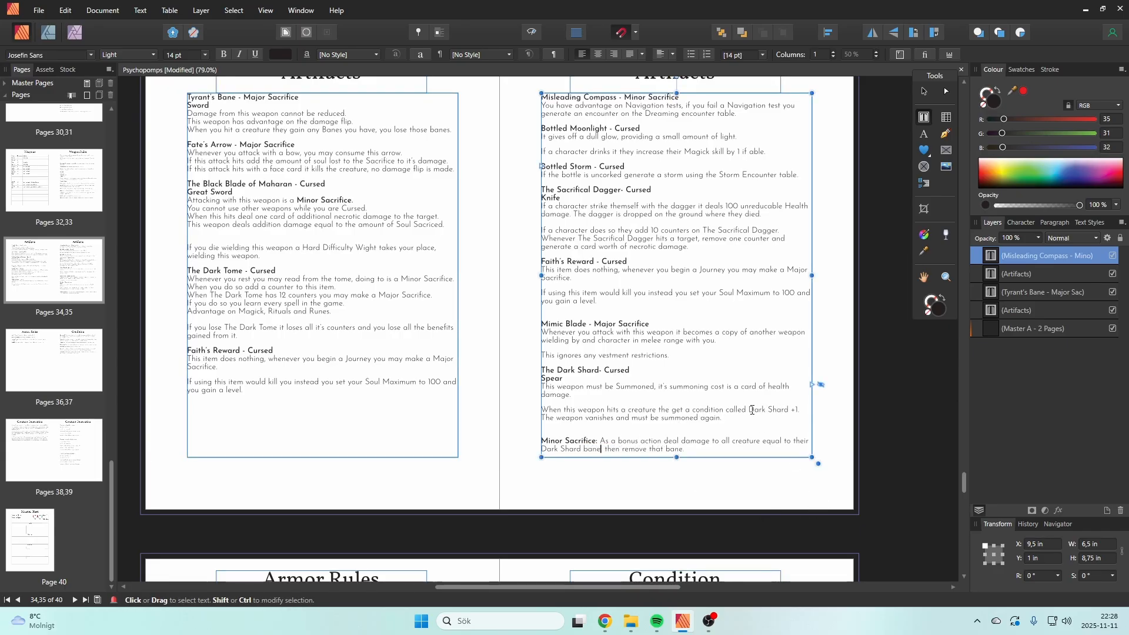
text(,)
double_click(724, 410)
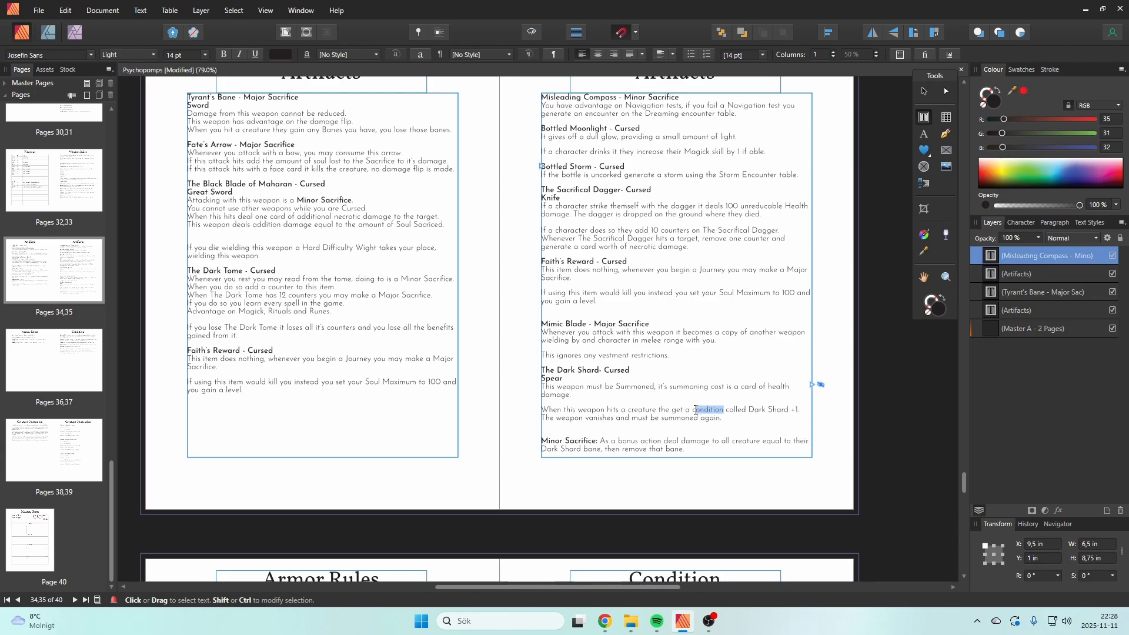
text(bane)
Step: End The Dark Shard's line about vanishing and being summoned again with "to be used"
key(Down)
key(Down)
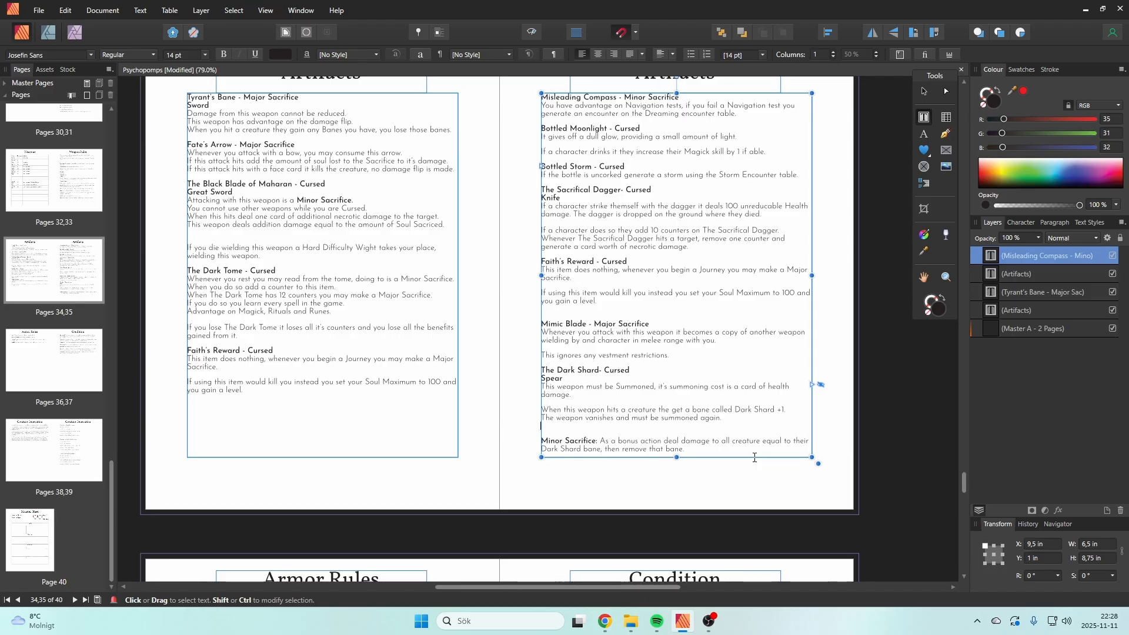
key(Left)
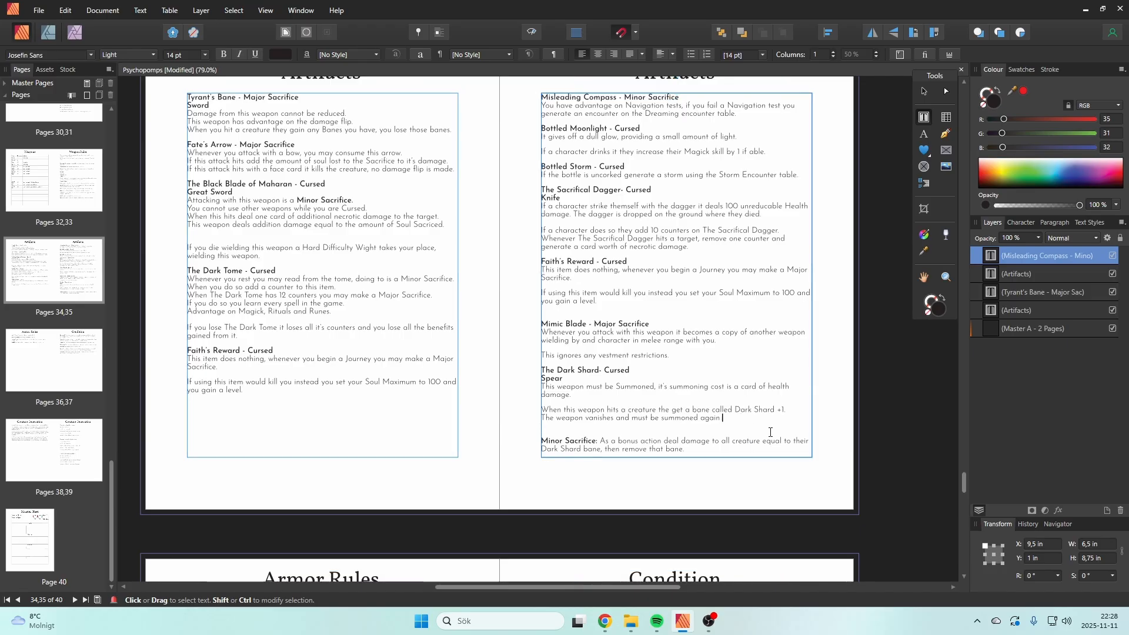
text(to be used)
key(Escape)
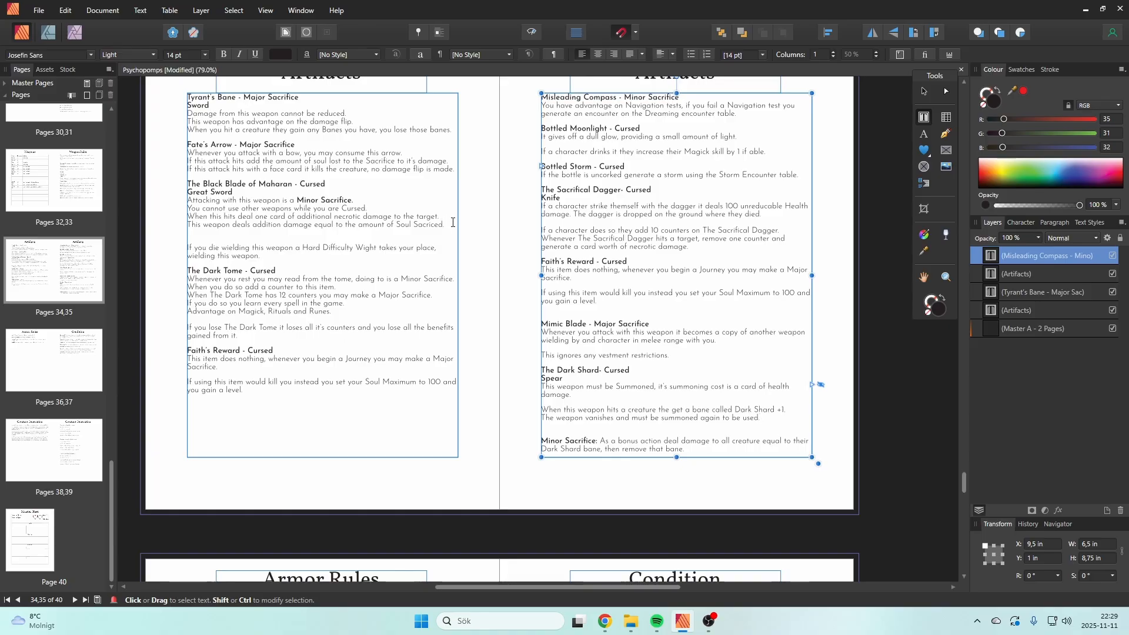
Step: Copy the line about damage equal to the sacrificed Soul from The Black Blade of Maharan's rules
drag(453, 222, 192, 222)
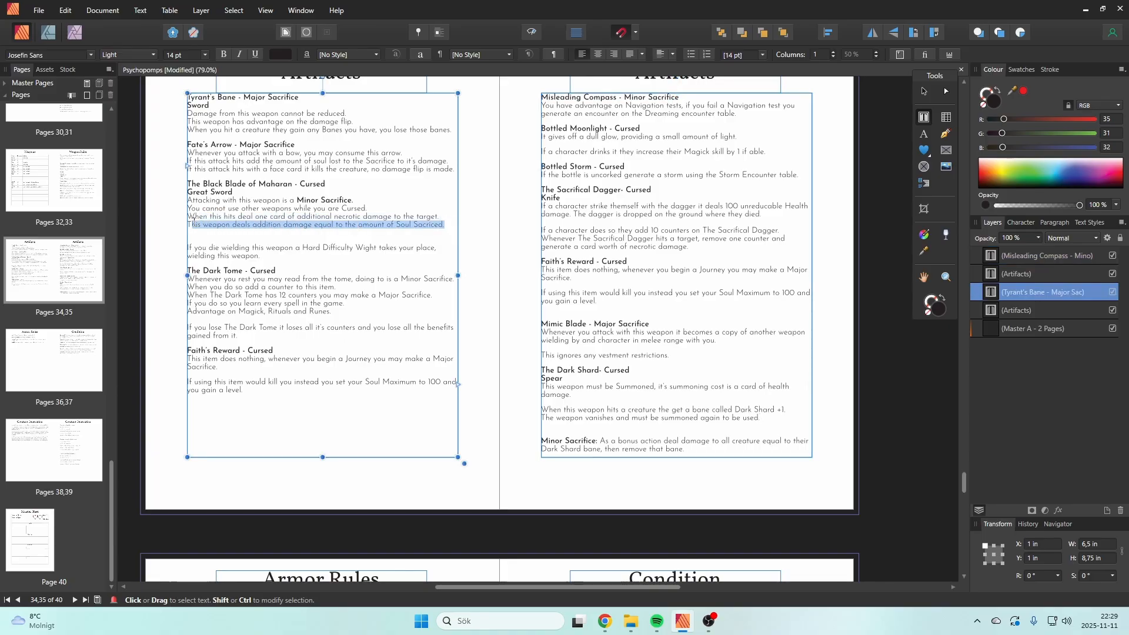
click(201, 220)
drag(449, 224, 186, 223)
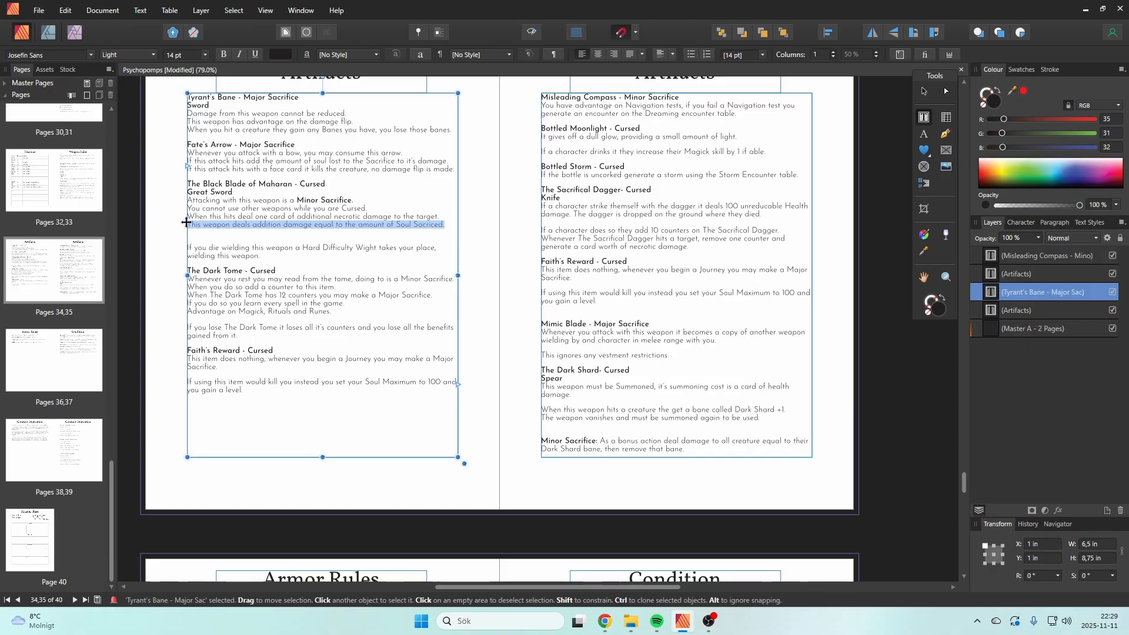
click(751, 413)
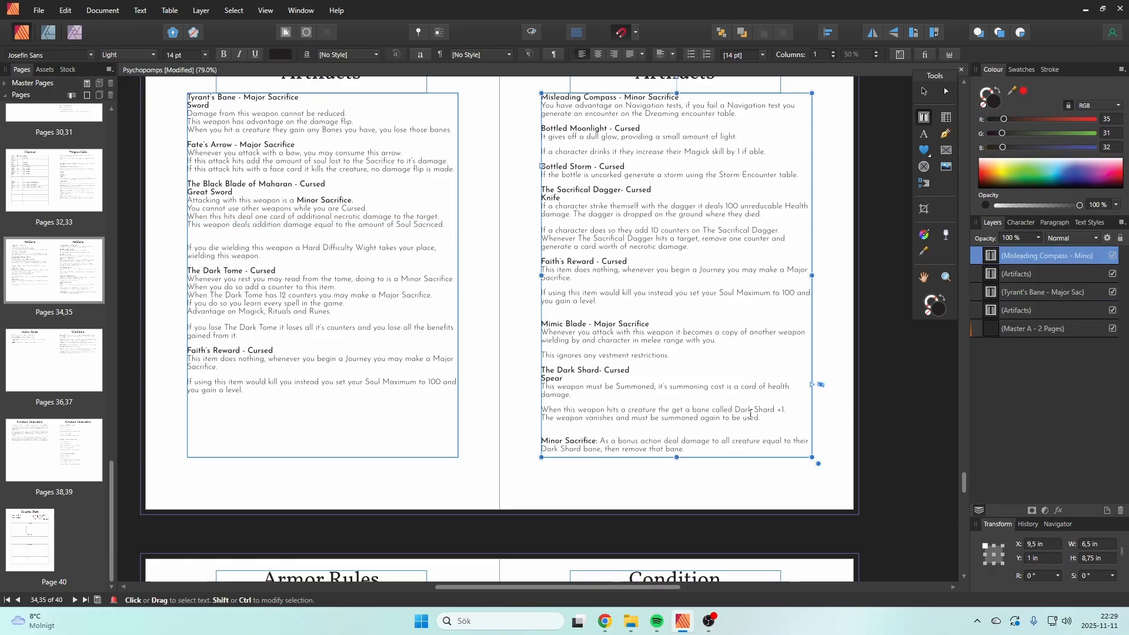
key(Up)
key(Return)
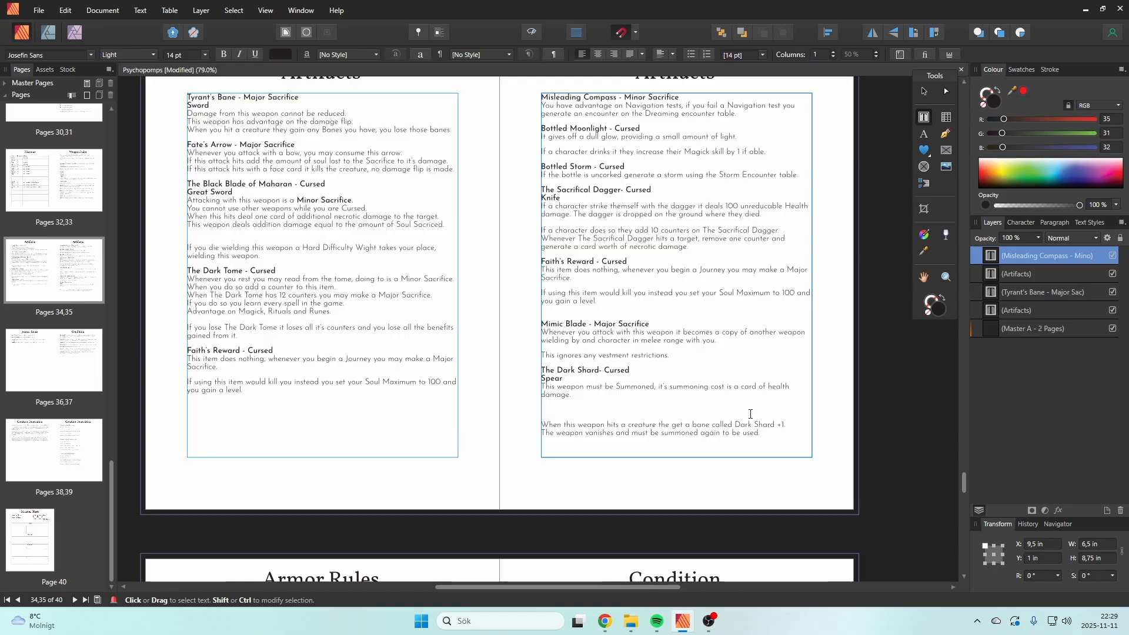
key(ctrl+z)
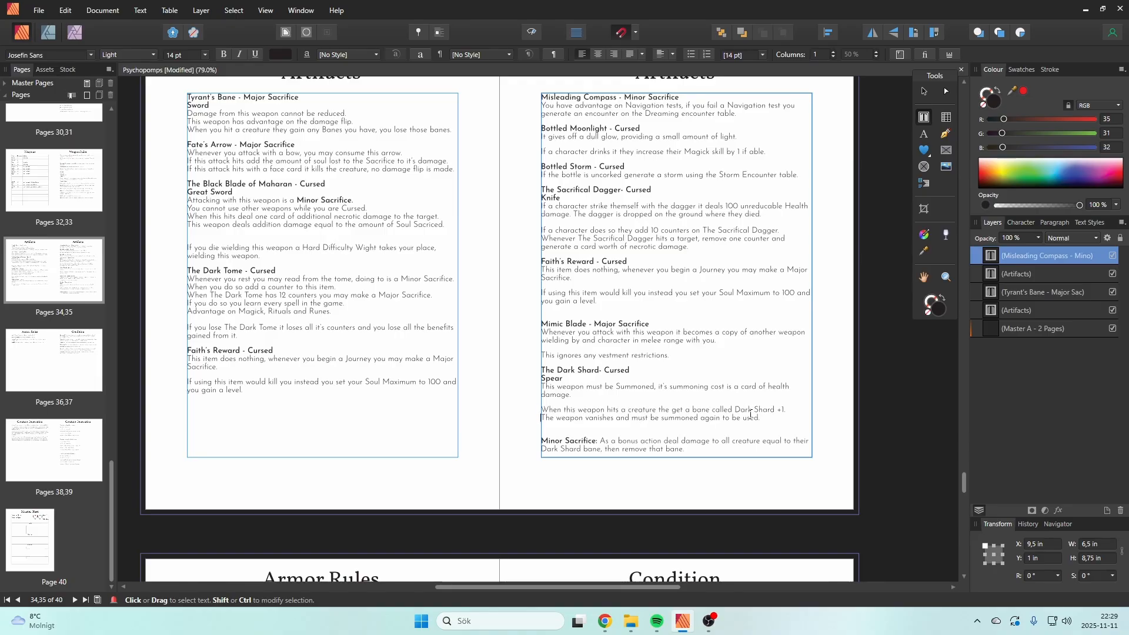
Step: Remove the empty line above The Dark Shard's Minor Sacrifice rule and tighten the gap above the Mimic Blade heading
key(Down)
key(Down)
key(BackSpace)
key(Up)
key(Up)
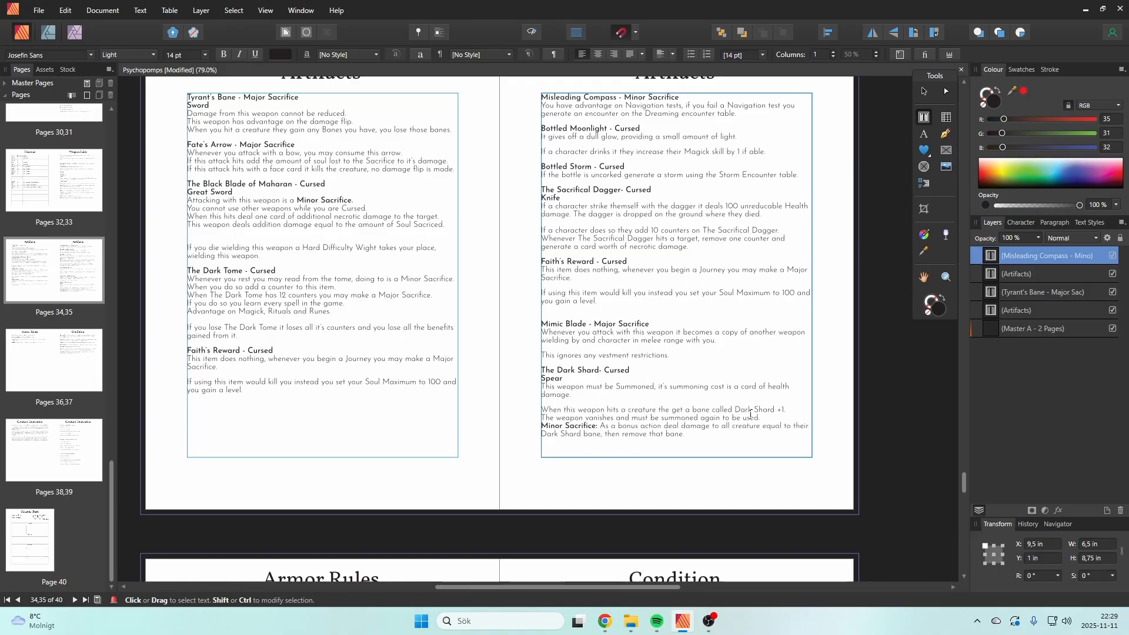
key(Up)
key(Up)
key(Up)
key(Up)
key(Up)
key(Up)
key(Up)
key(BackSpace)
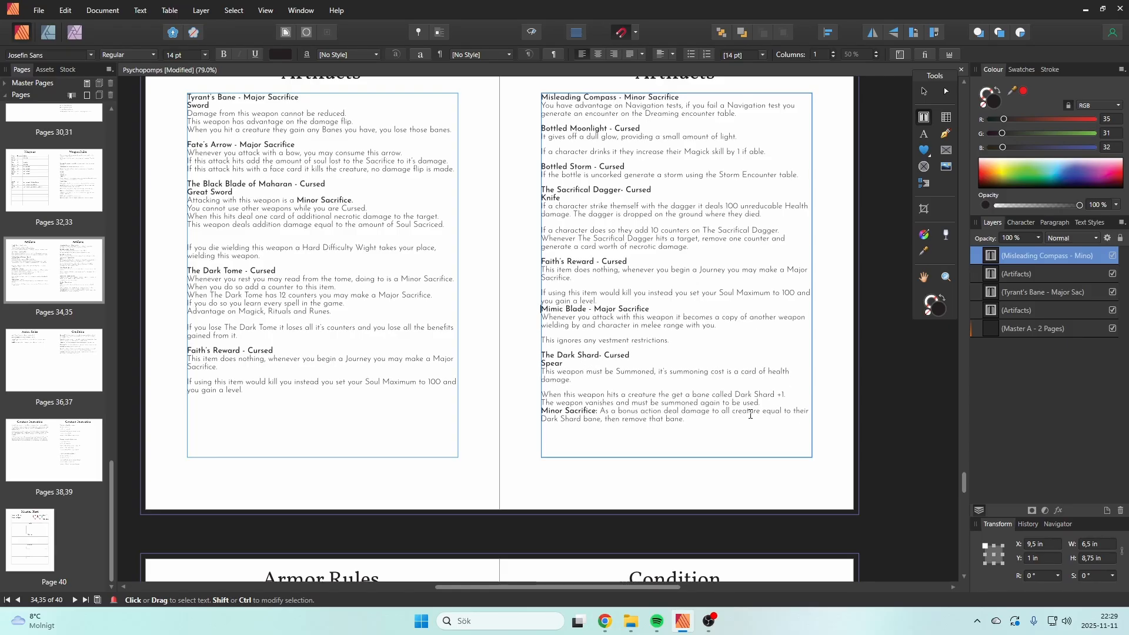
key(Return)
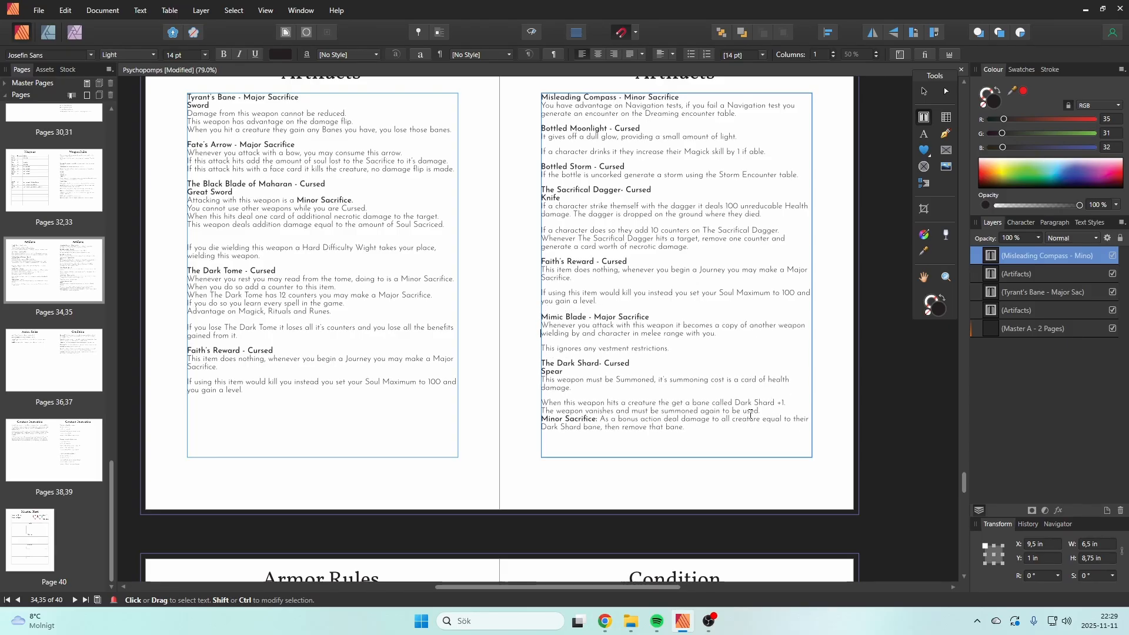
Step: Paste "This weapon deals addition damage equal to the amount of Soul Sacriced." as its own paragraph above The Dark Shard's hit rule
key(Down)
key(Down)
key(Down)
key(Down)
key(Down)
key(Down)
key(Down)
key(Down)
key(Down)
key(Down)
key(Down)
key(Return)
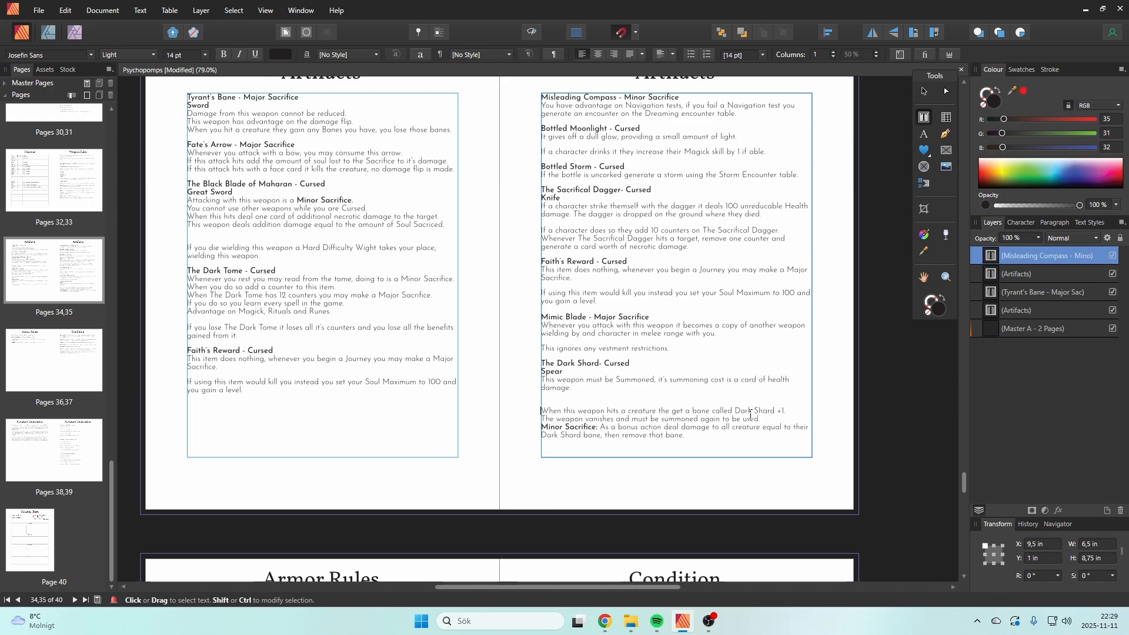
key(Up)
key(Up)
key(Up)
key(Up)
key(Up)
key(Down)
key(Down)
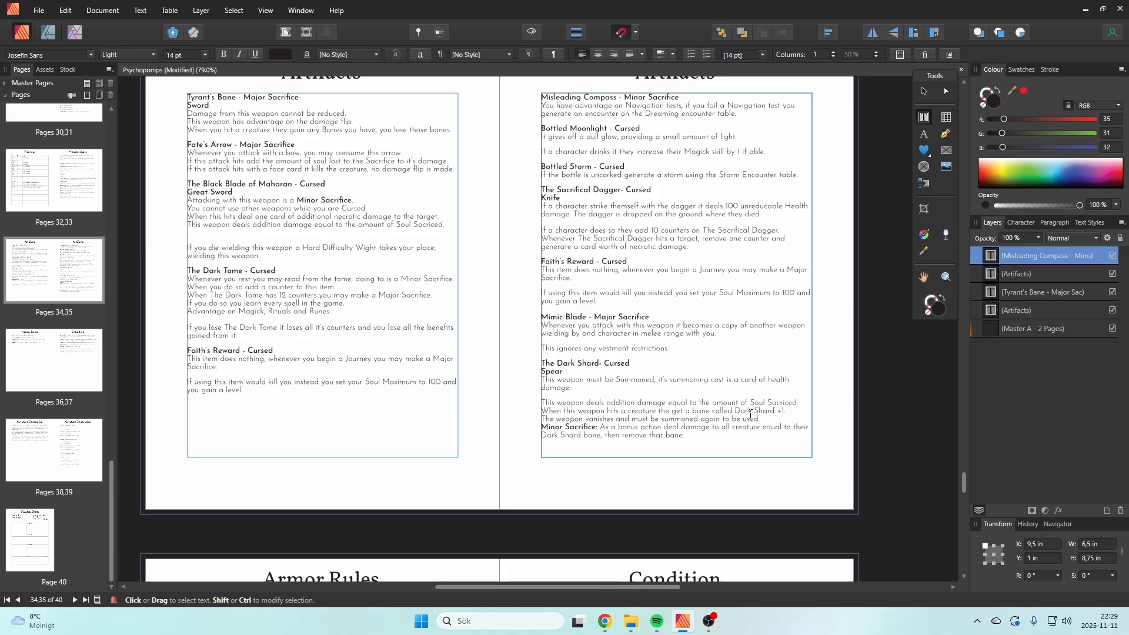
text(This weapon deals addition damage equal to the amount of Soul Sacriced.)
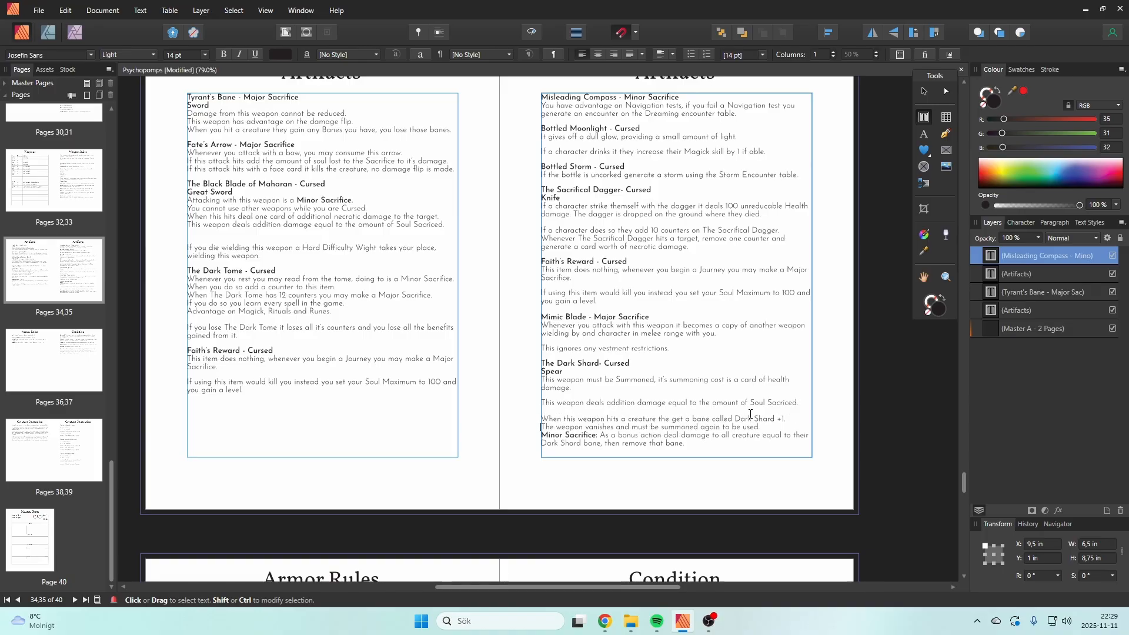
Step: Add an empty line above The Dark Shard's Minor Sacrifice rule and remove the one between its Soul damage and hit rules
key(Return)
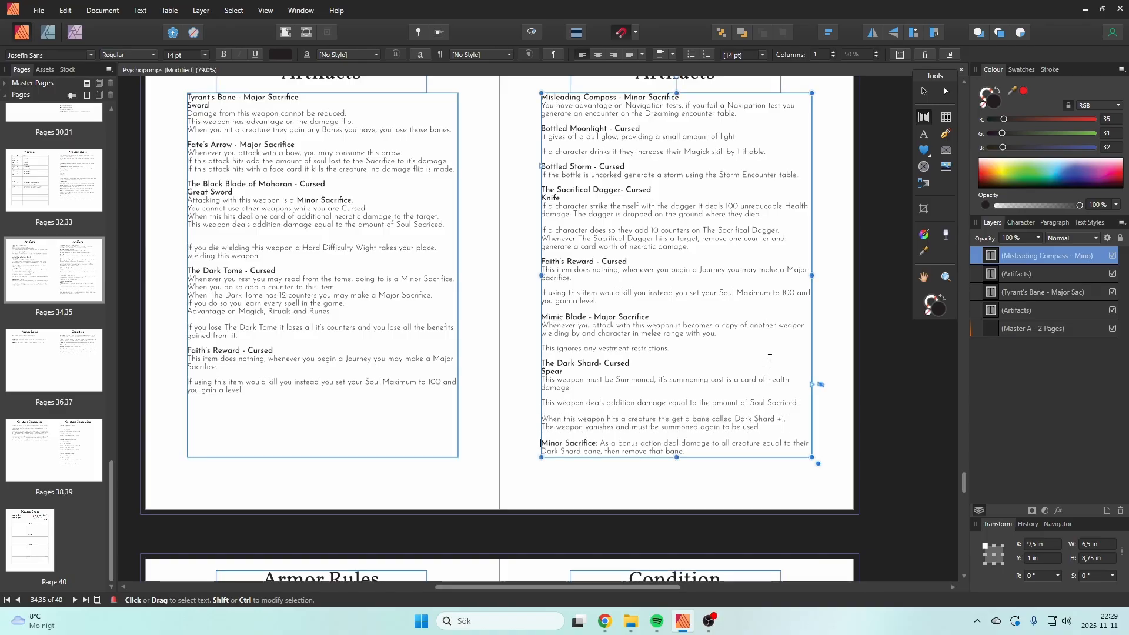
click(758, 398)
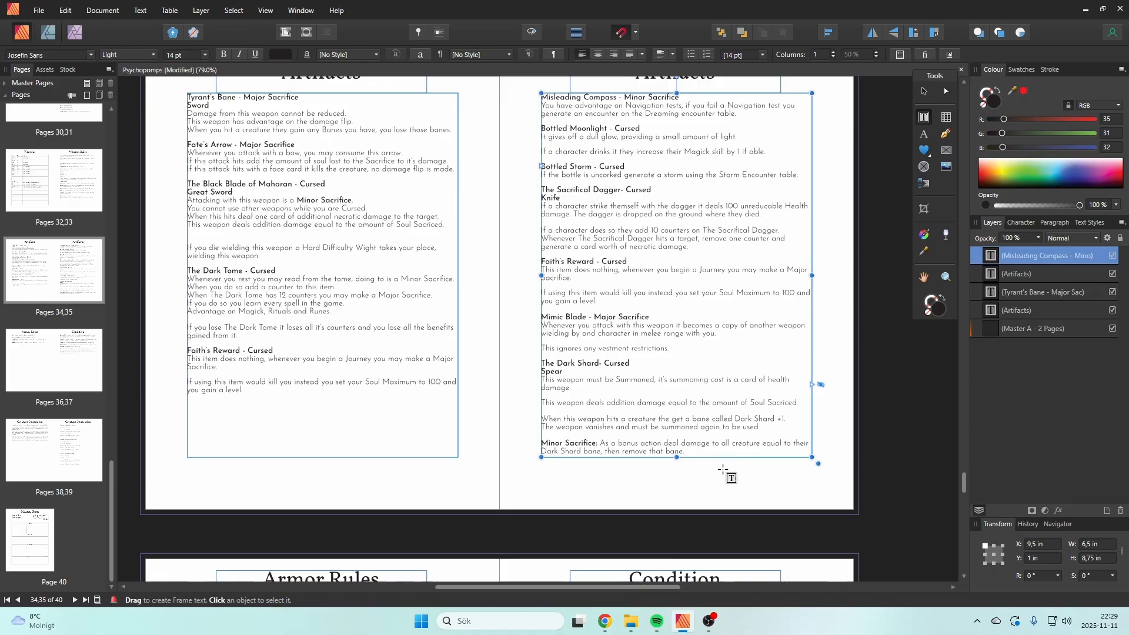
click(813, 409)
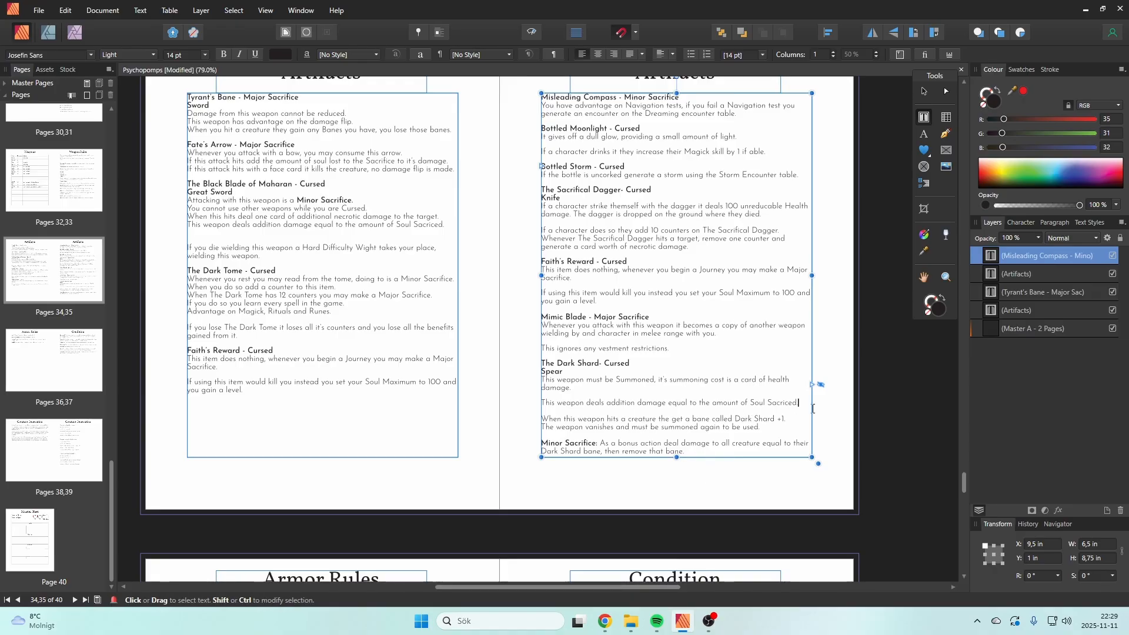
key(Delete)
click(834, 416)
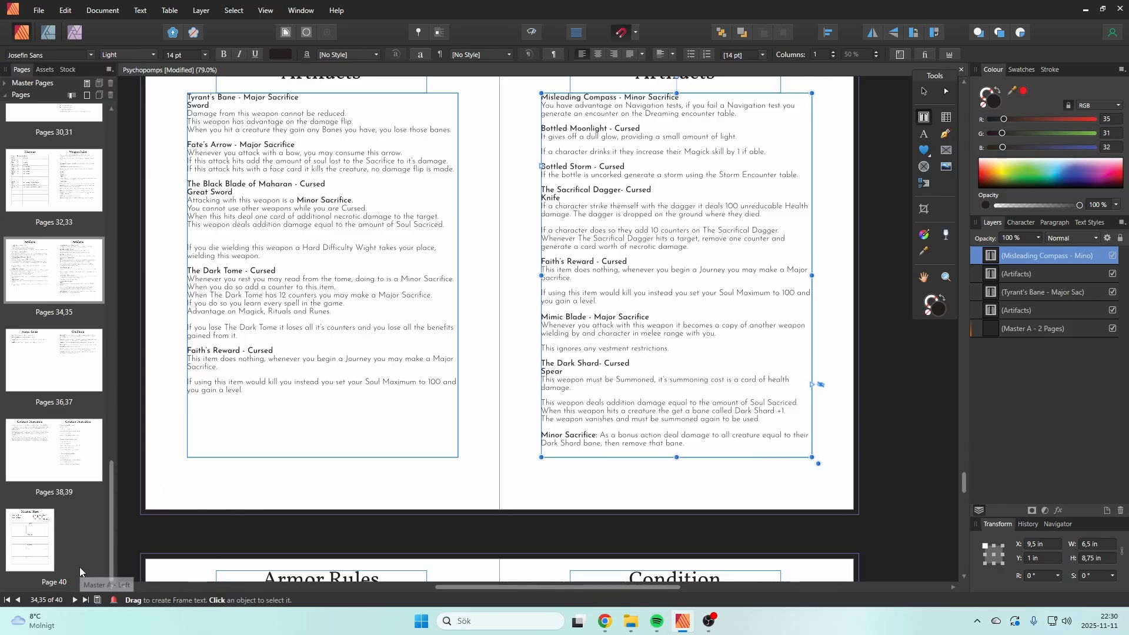
Step: Check the Creature Generation pages, then return to the Artifacts spread on pages 34,35 and bring both pages into view
click(43, 459)
click(82, 463)
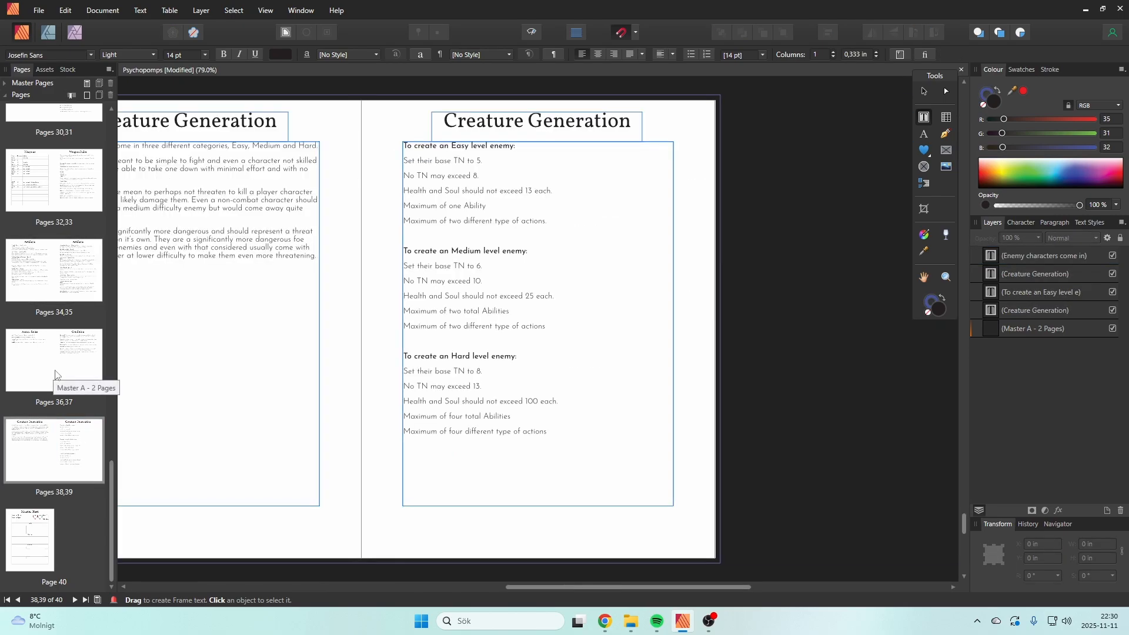
click(88, 276)
right_click(99, 275)
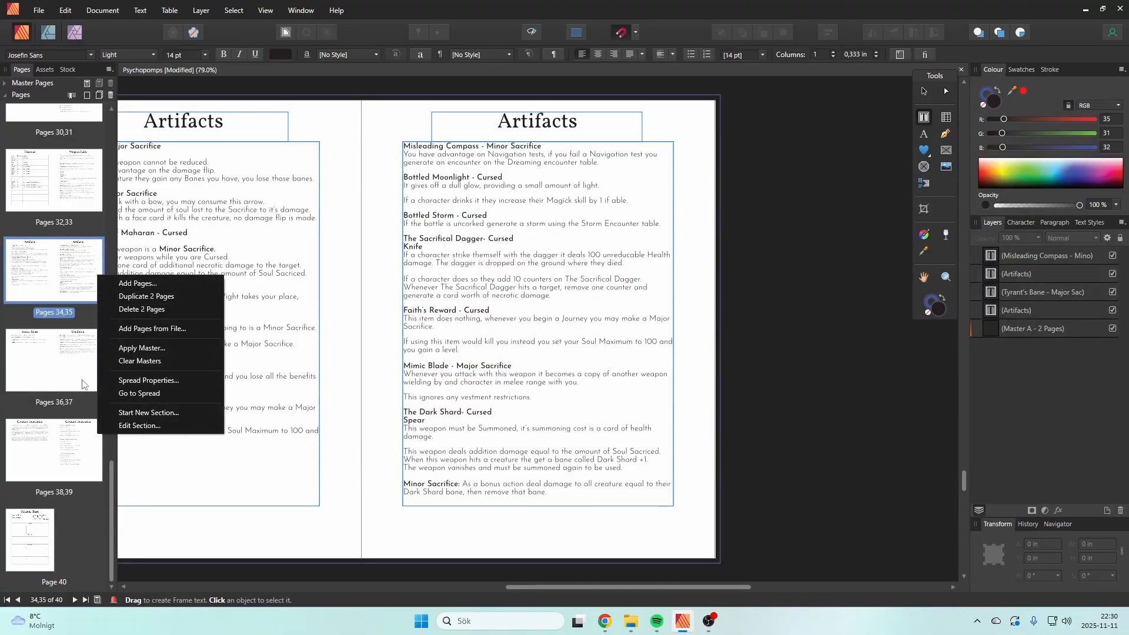
click(74, 285)
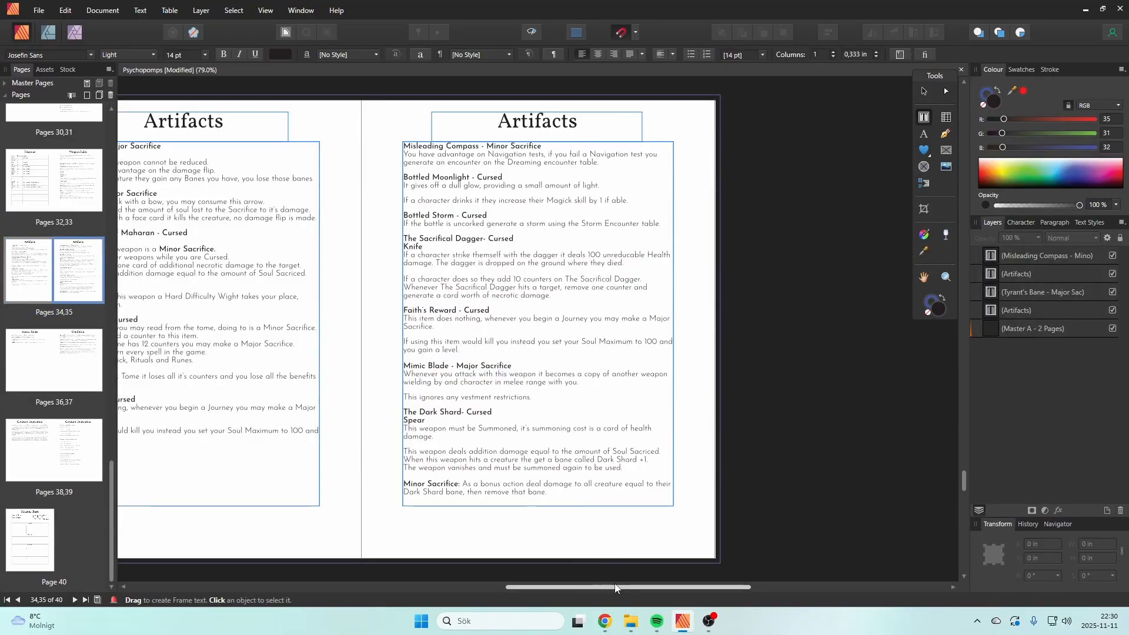
drag(615, 588, 525, 588)
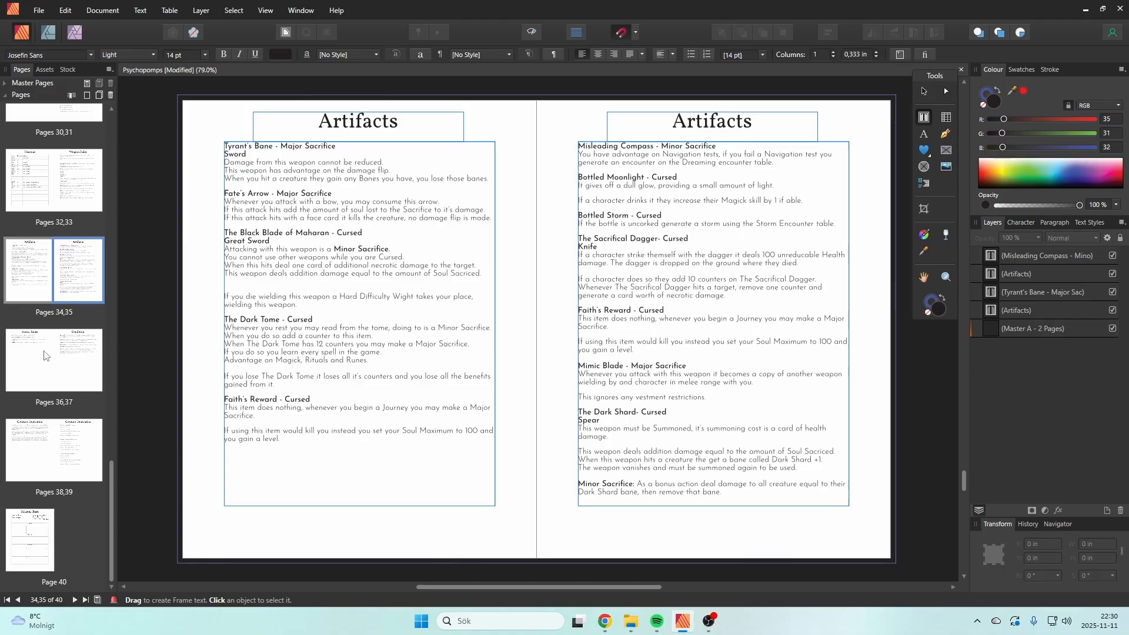
right_click(97, 276)
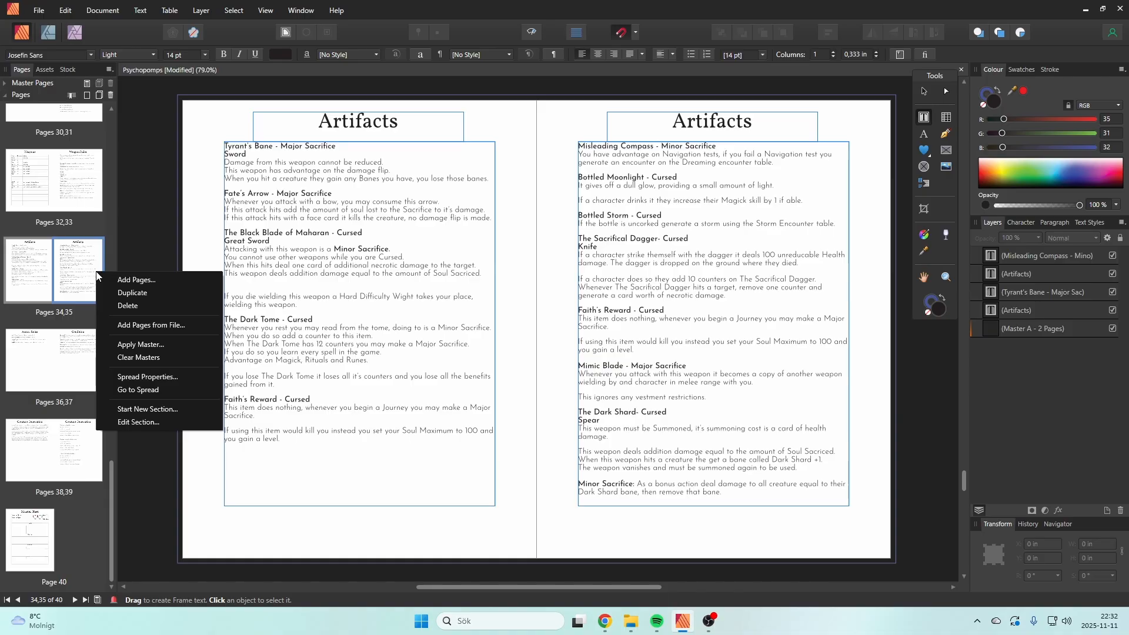
click(357, 367)
Step: Duplicate the whole Faith's Reward entry below the original on the first Artifacts page
drag(309, 439, 218, 403)
key(ctrl+c)
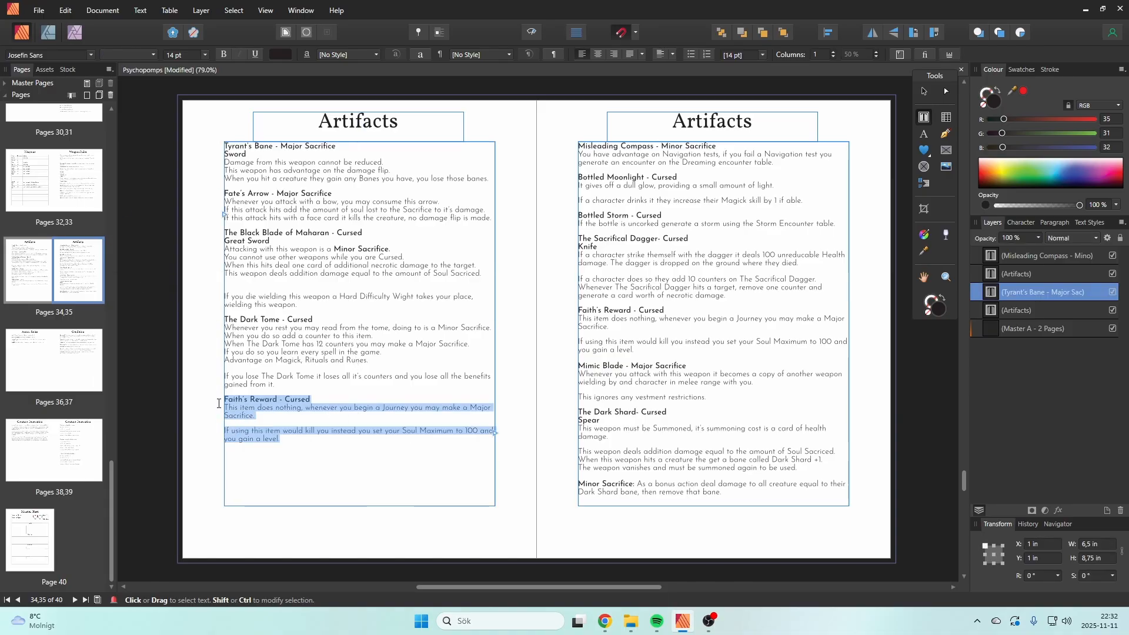
click(329, 449)
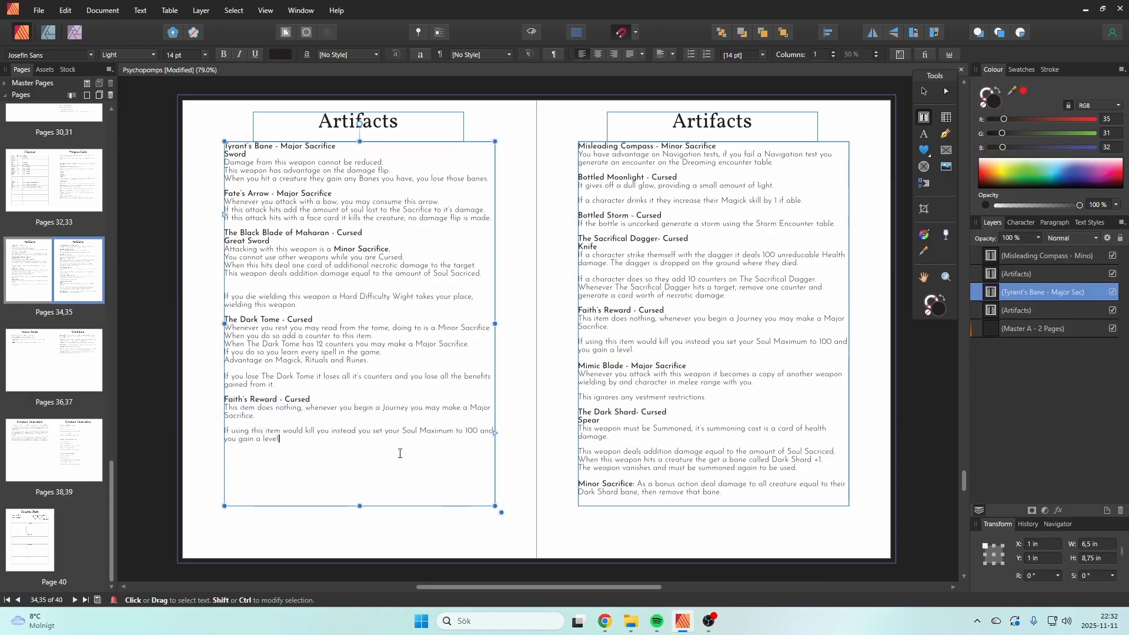
key(Return)
key(ctrl+v)
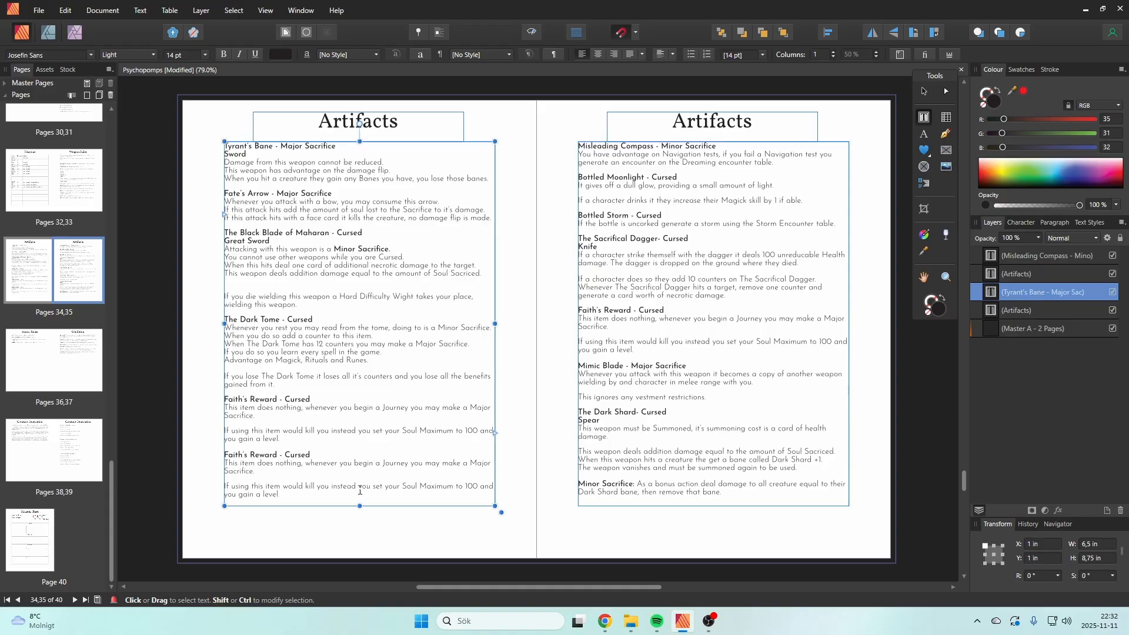
Step: Rename the lower copy of the Faith's Reward heading to "Faith's Folly - Cursed"
drag(278, 455, 250, 457)
click(278, 463)
click(280, 456)
drag(277, 456, 250, 457)
text(R)
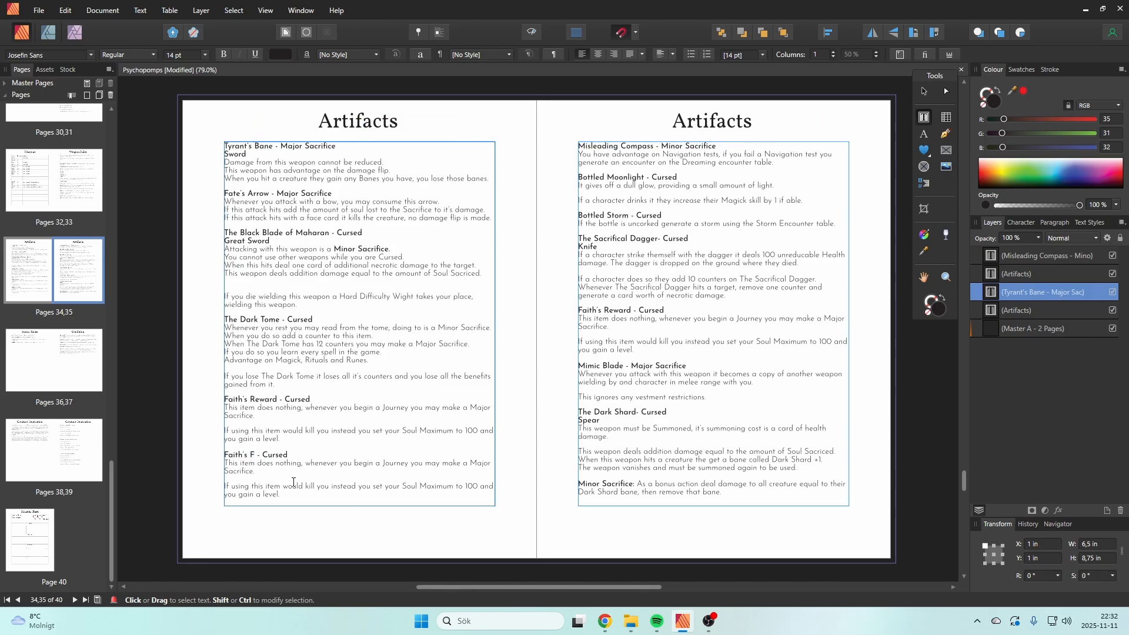
text(olly)
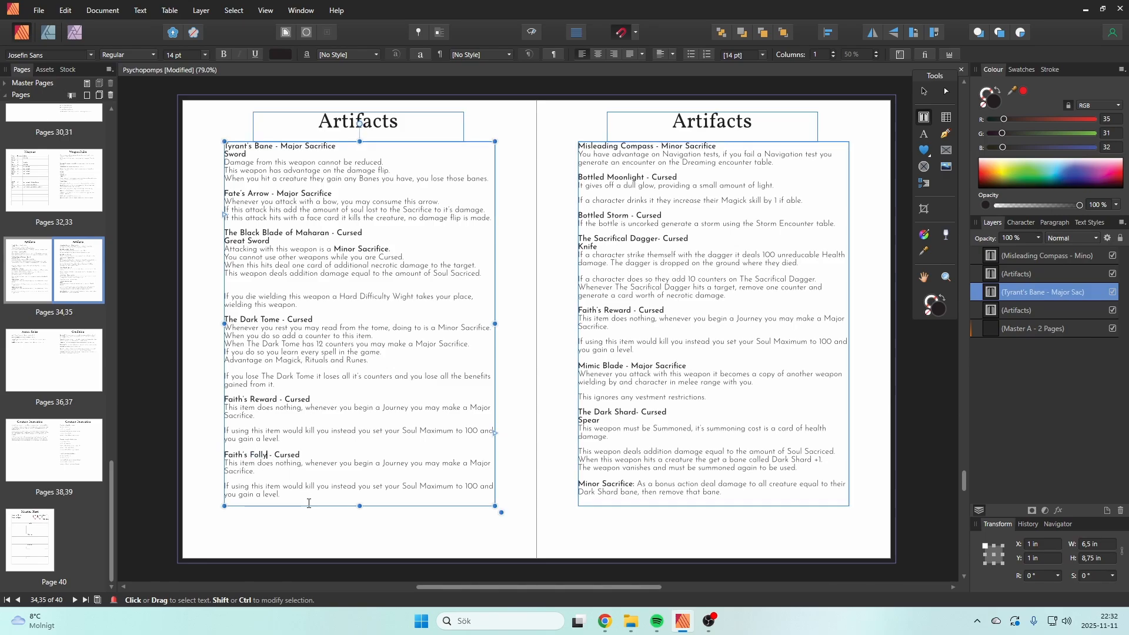
Step: Delete the paragraph about being killed by using the item from the Faith's Folly entry
drag(306, 500, 224, 483)
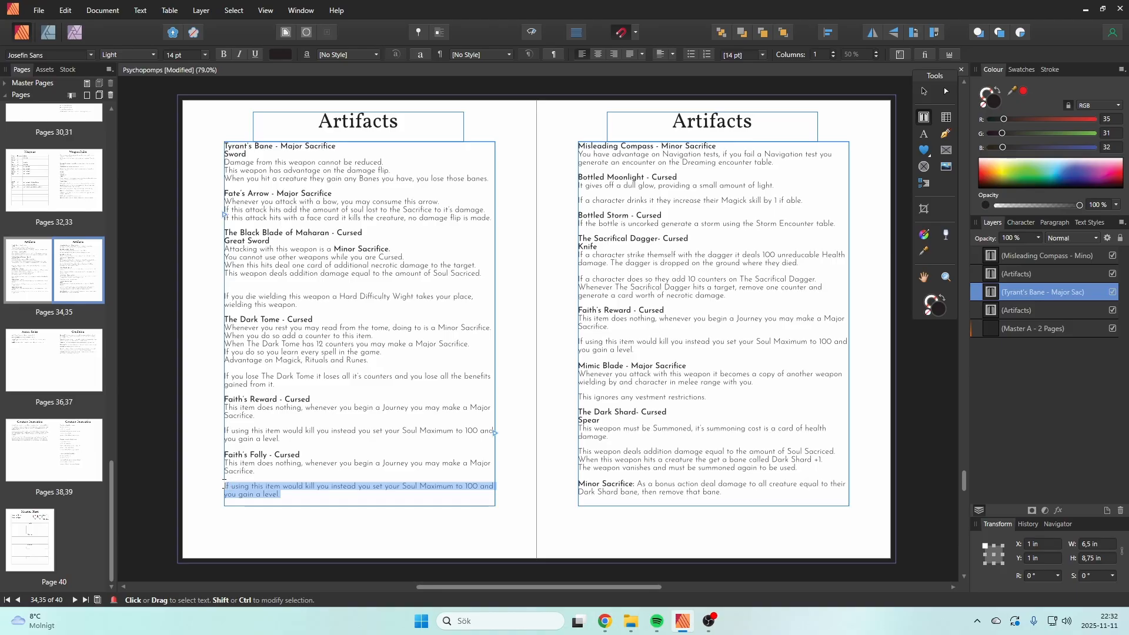
key(BackSpace)
key(BackSpace)
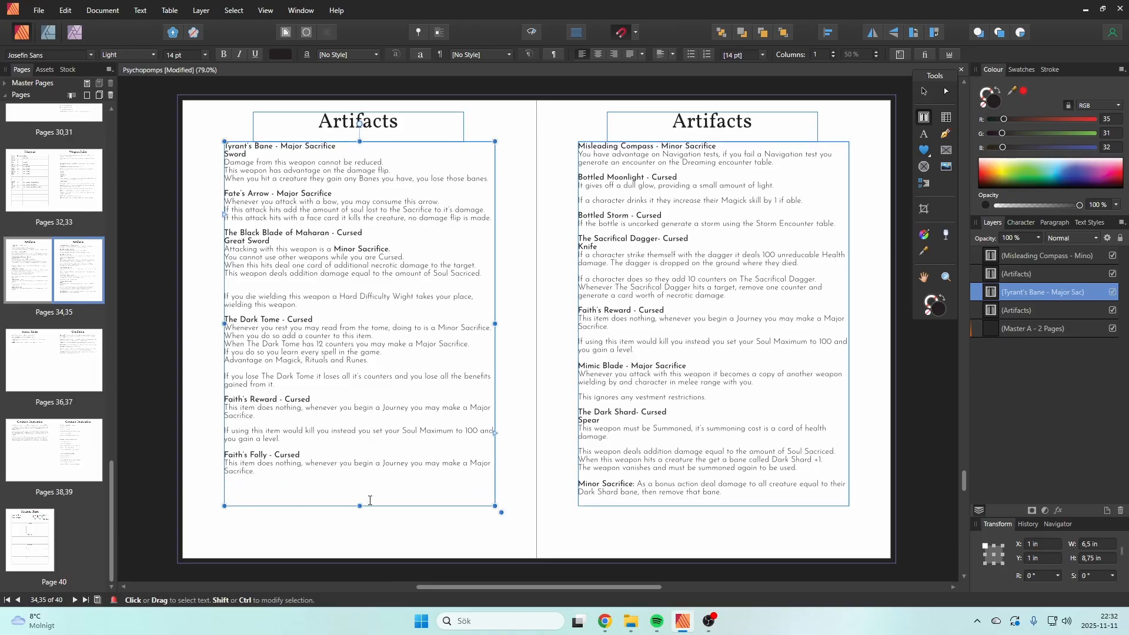
Step: Change the end of Faith's Reward's last rule on the first Artifacts page to "you have advantage on all future Sacrifices"
click(339, 442)
double_click(270, 439)
shift+click(243, 441)
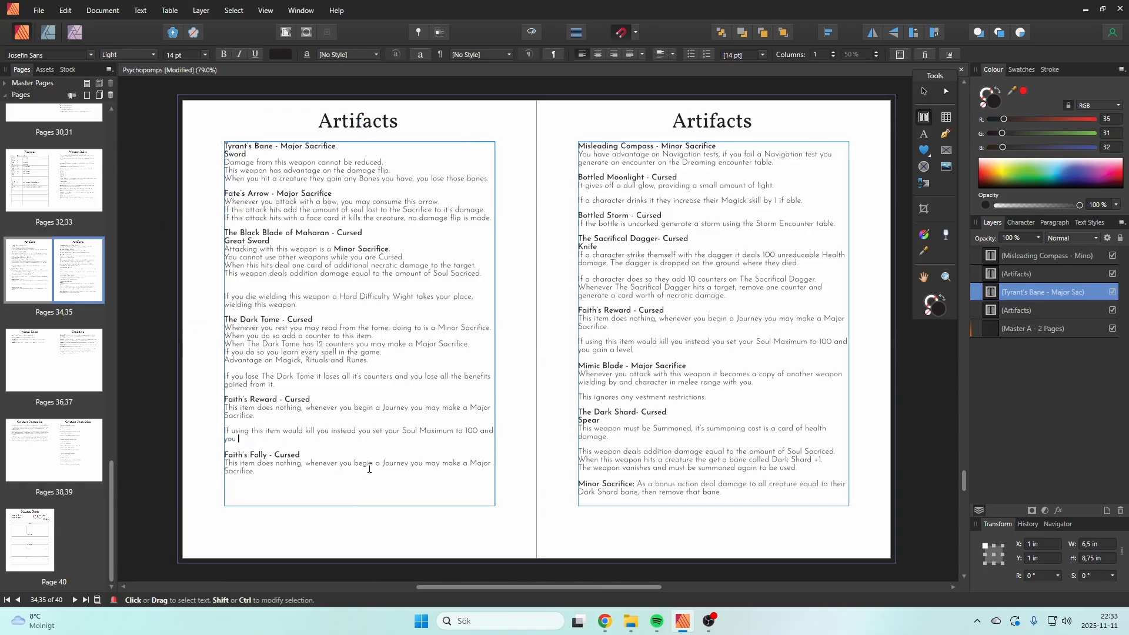
text(jave)
key(BackSpace)
key(BackSpace)
key(BackSpace)
key(BackSpace)
key(BackSpace)
text(have advantage on all future Sacrifices)
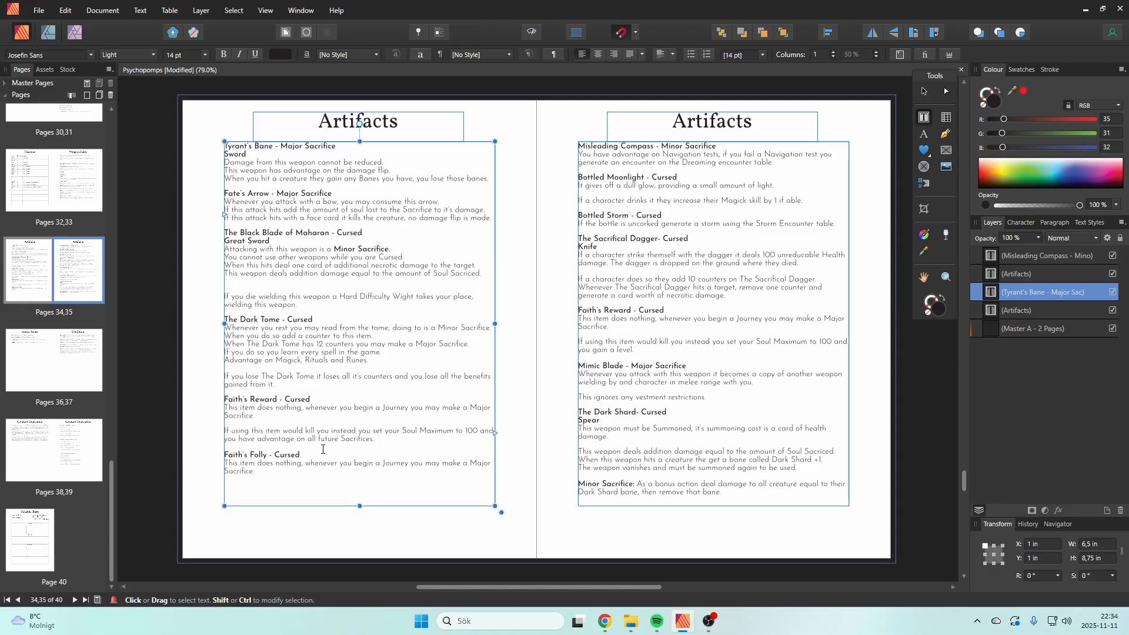
Step: Look through the Random Encounters, Map Event and Creature Generation pages of the rulebook
scroll(53, 400, up, 5)
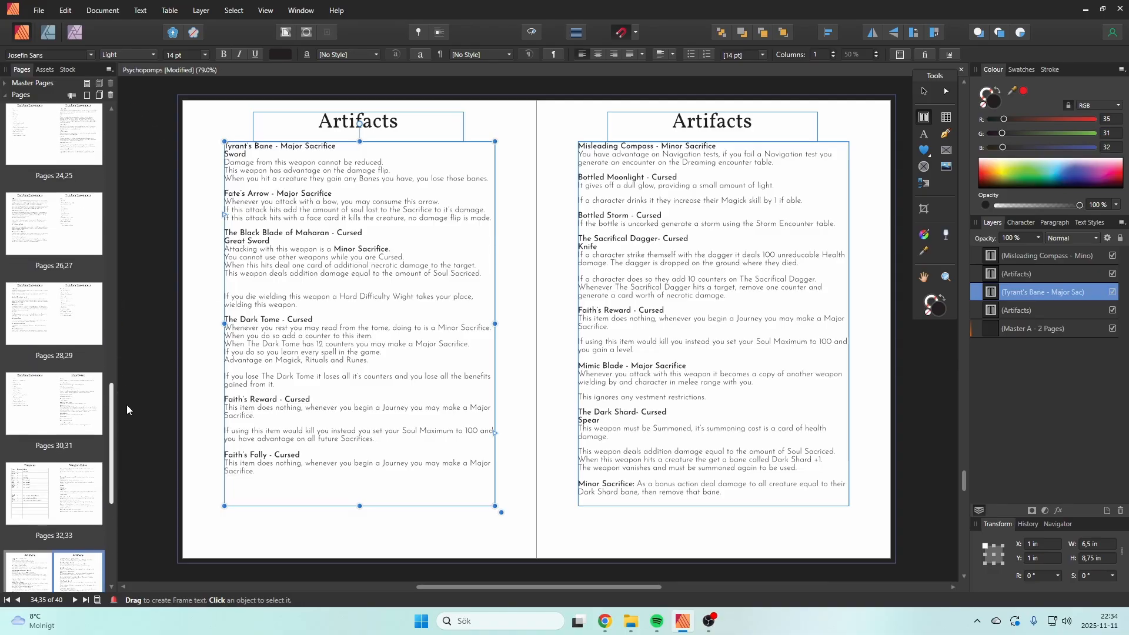
click(44, 391)
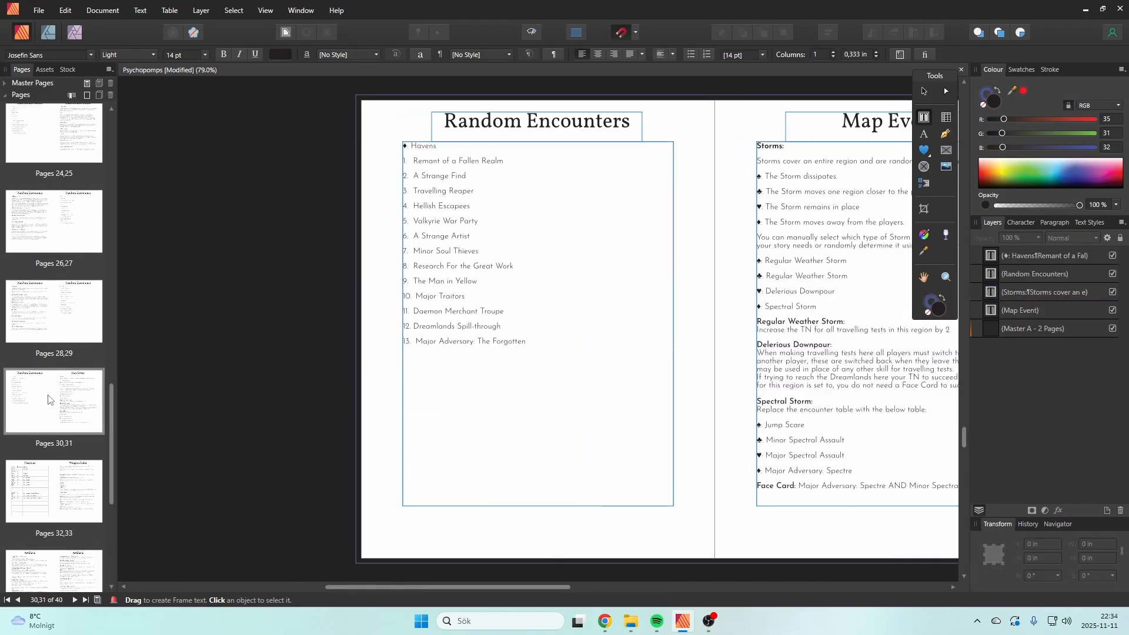
click(90, 311)
double_click(47, 301)
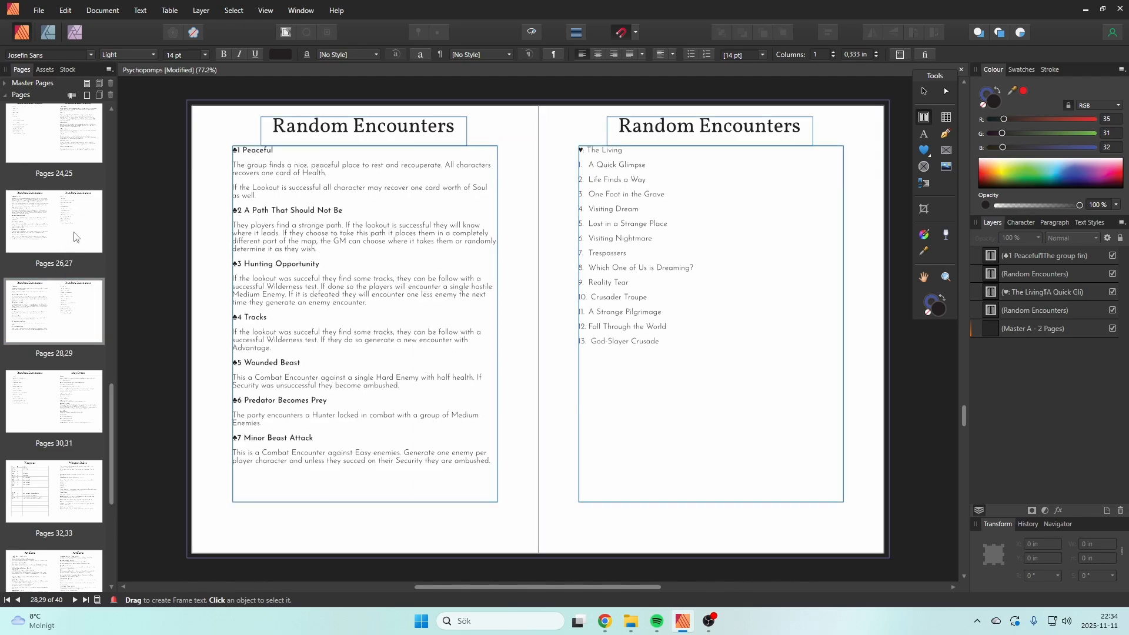
double_click(78, 219)
double_click(34, 222)
click(85, 399)
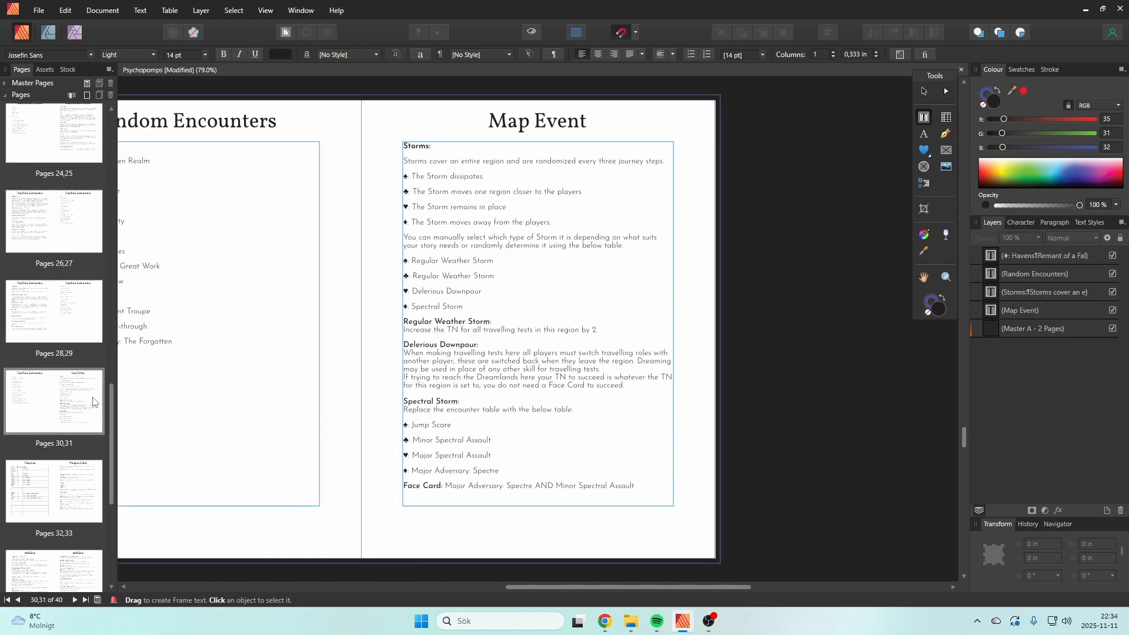
scroll(76, 515, down, 1)
scroll(76, 515, down, 8)
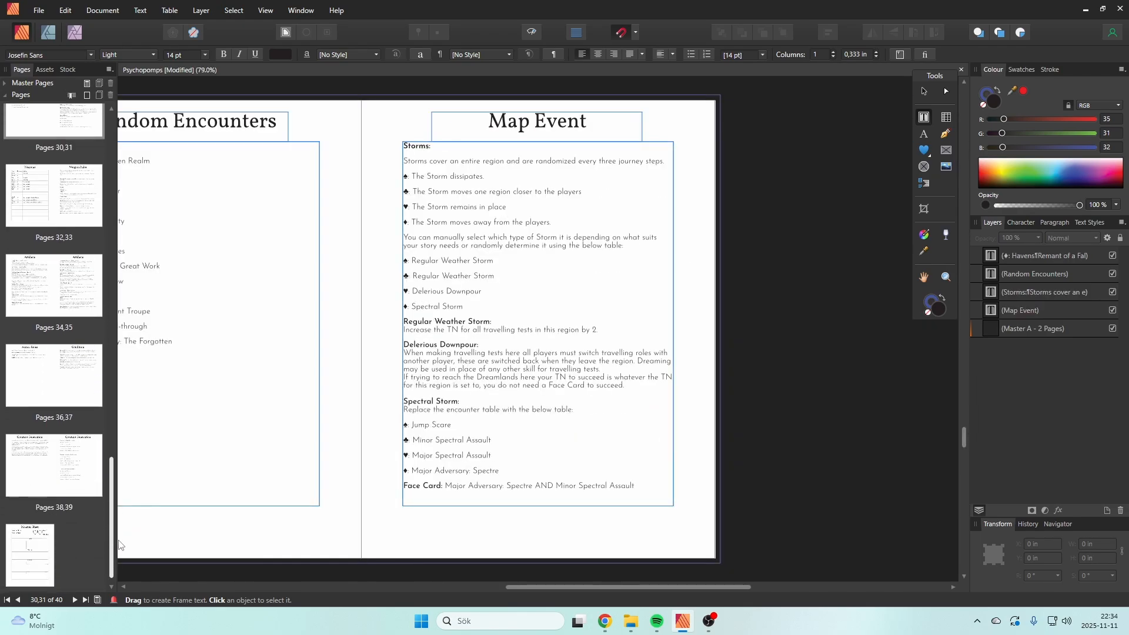
click(70, 477)
double_click(89, 474)
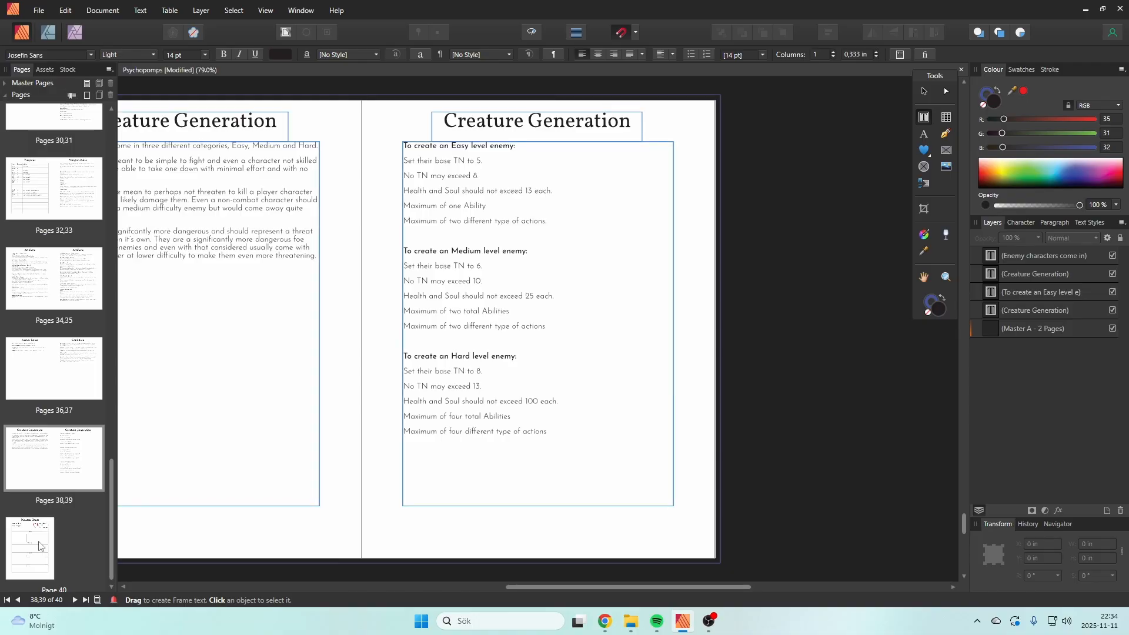
Step: Recheck the Map Event page and the Random Encounters lists on pages 28 to 31, then view the Artifacts spread
scroll(112, 530, up, 1)
drag(112, 529, 112, 472)
click(68, 362)
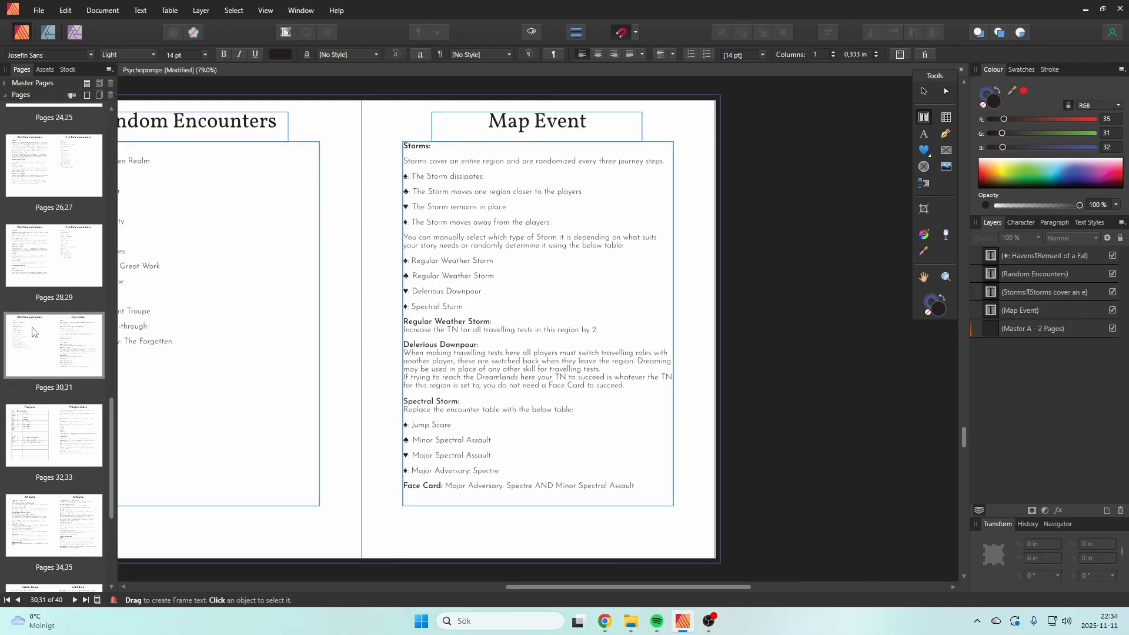
double_click(50, 346)
click(44, 268)
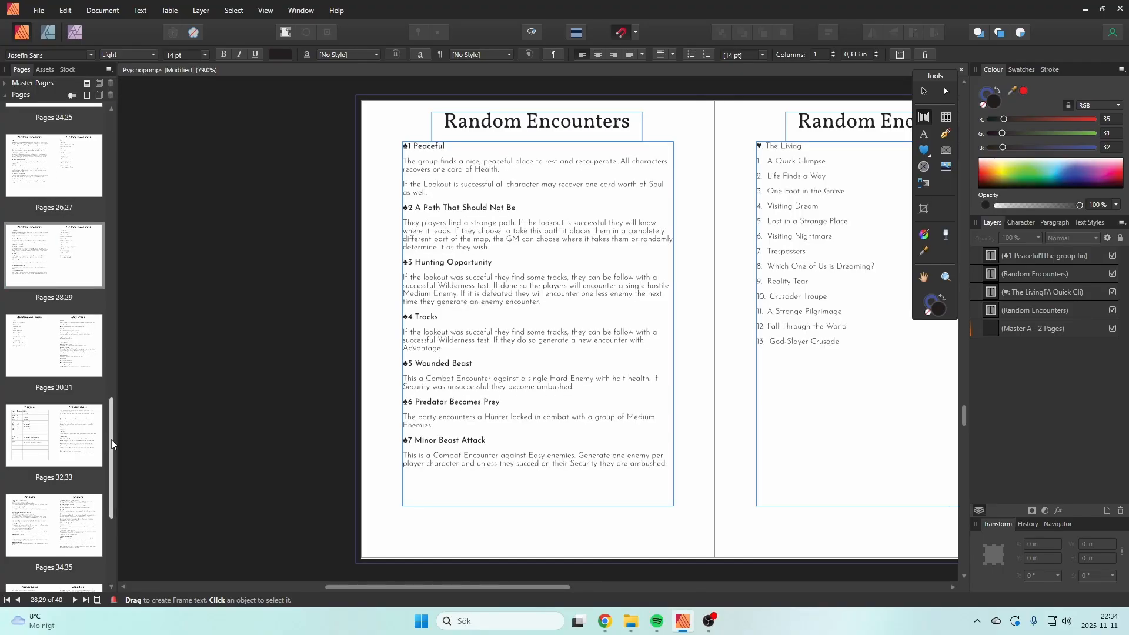
drag(112, 444, 112, 460)
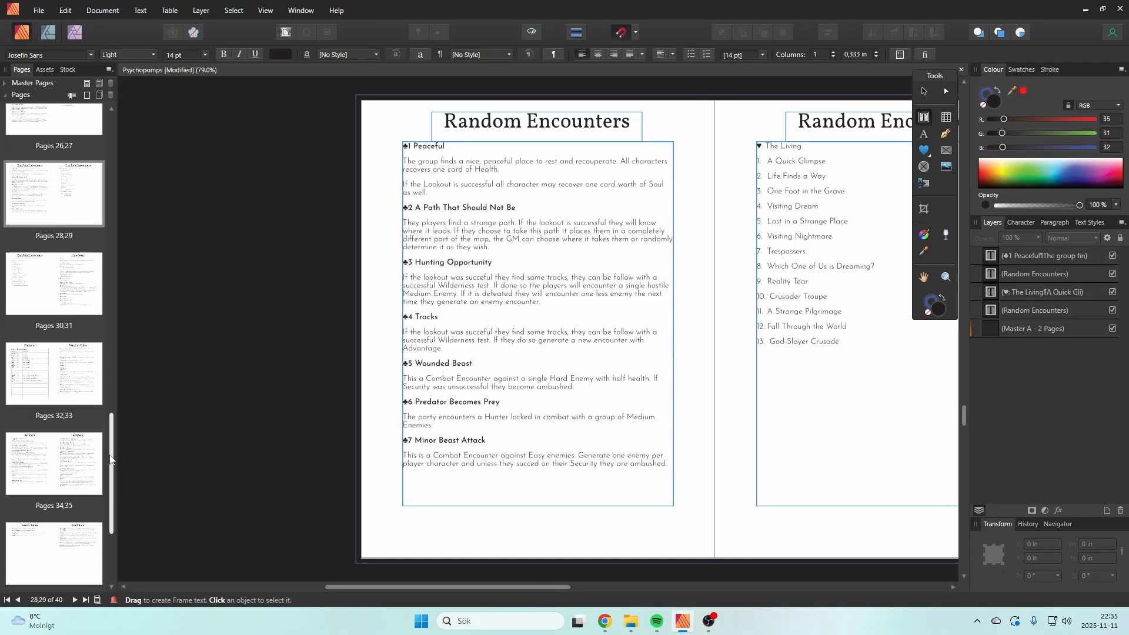
click(45, 303)
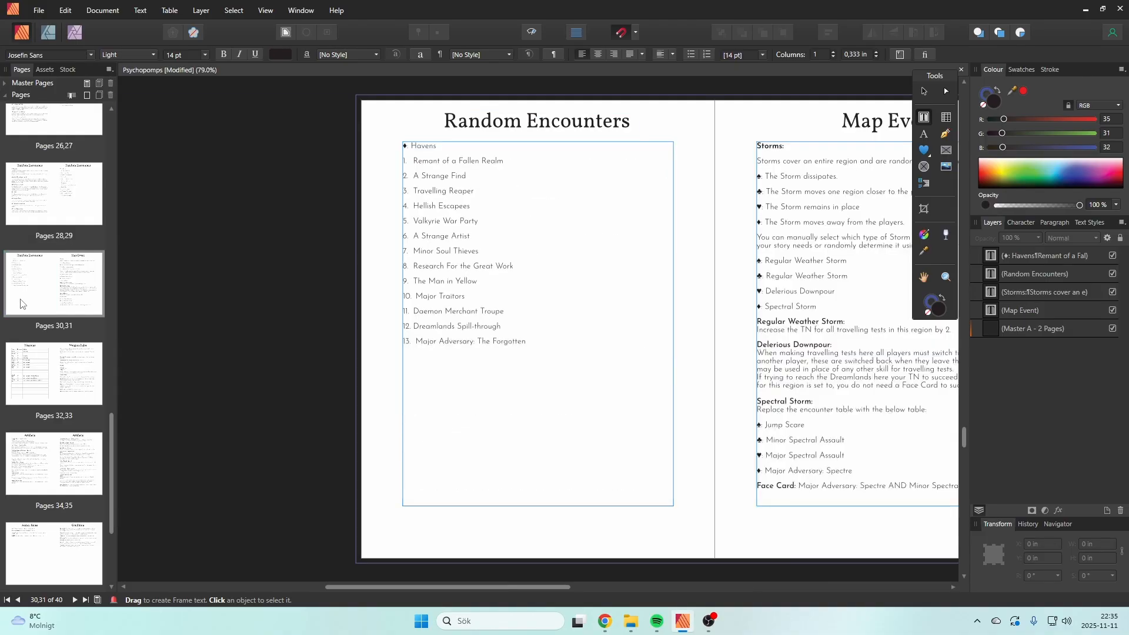
click(56, 466)
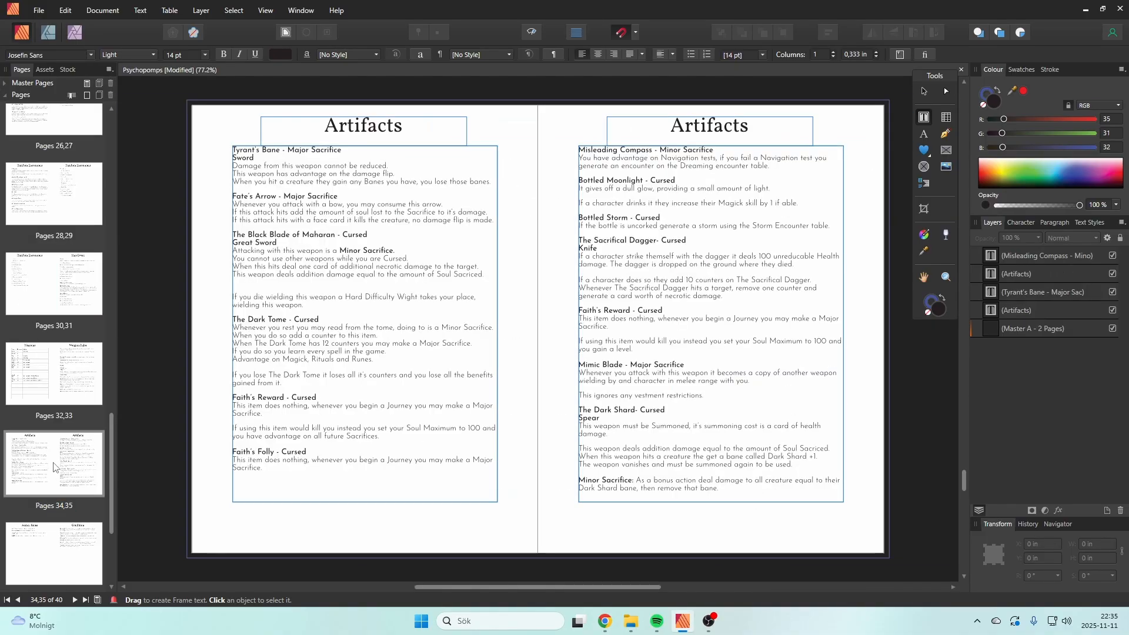
Step: Replace the Cursed description on the Condition page with "The name and effects if these items are not reveal to the player."
click(62, 538)
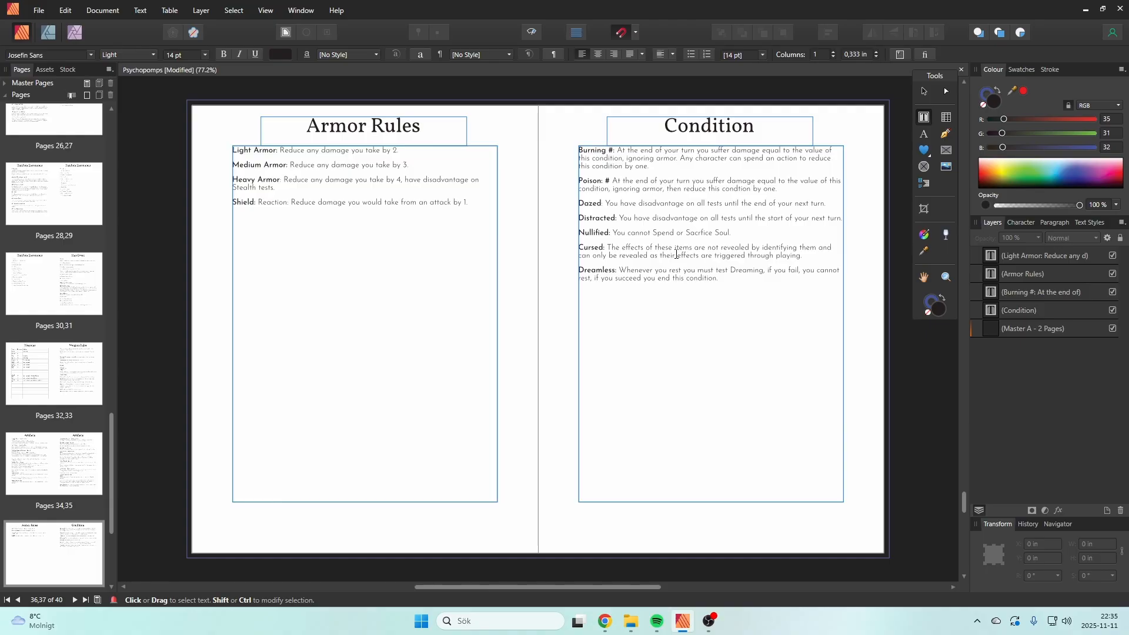
click(815, 256)
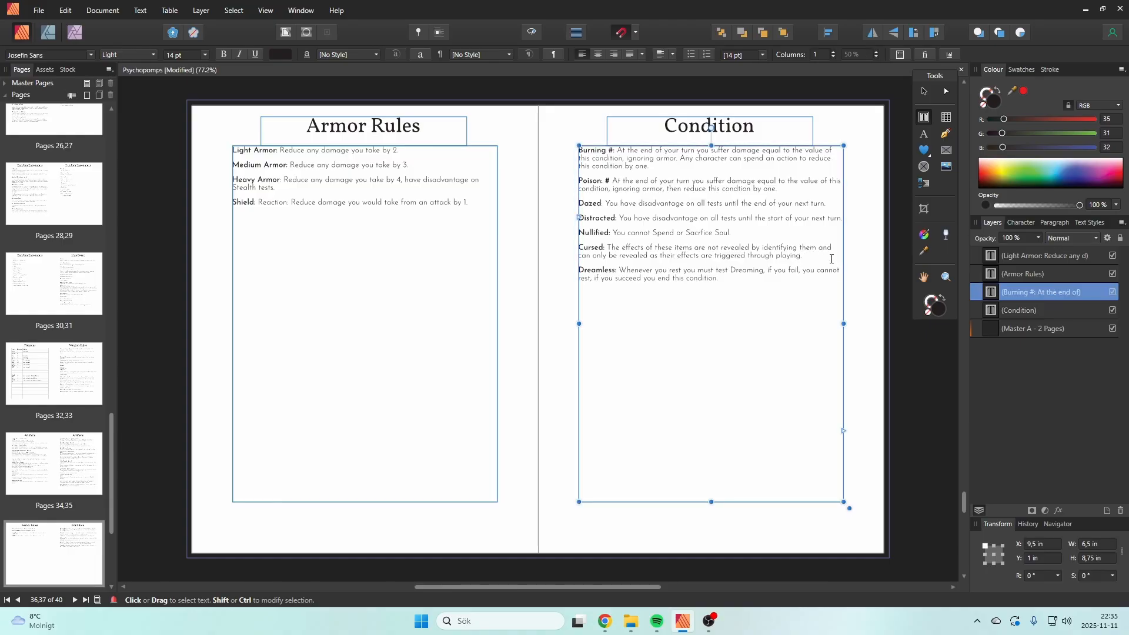
drag(815, 258, 609, 247)
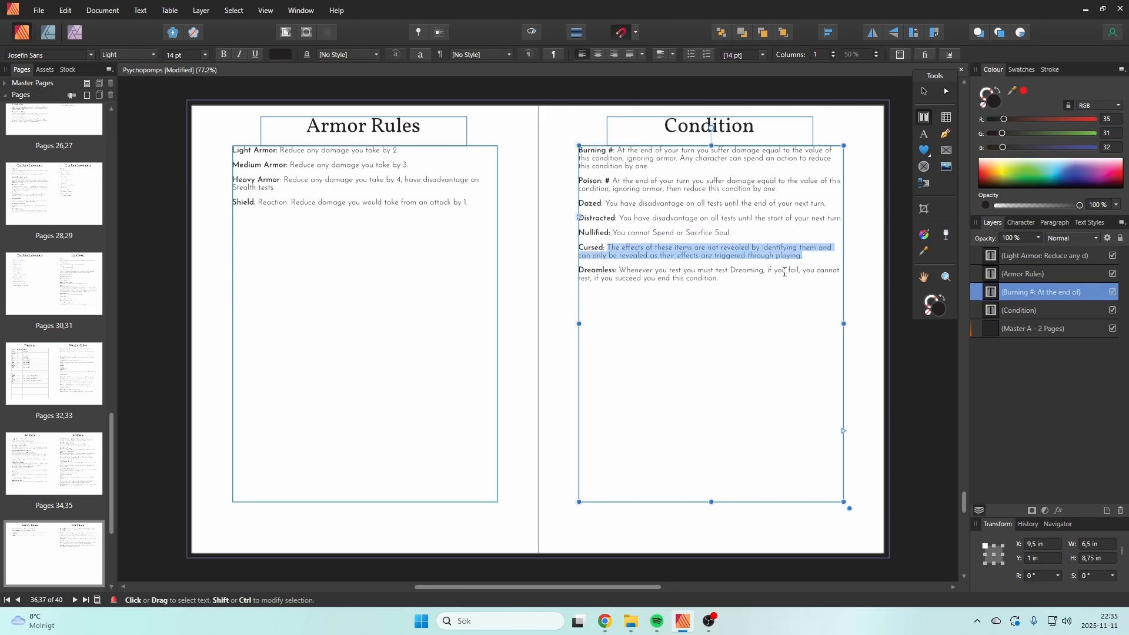
text(The name an)
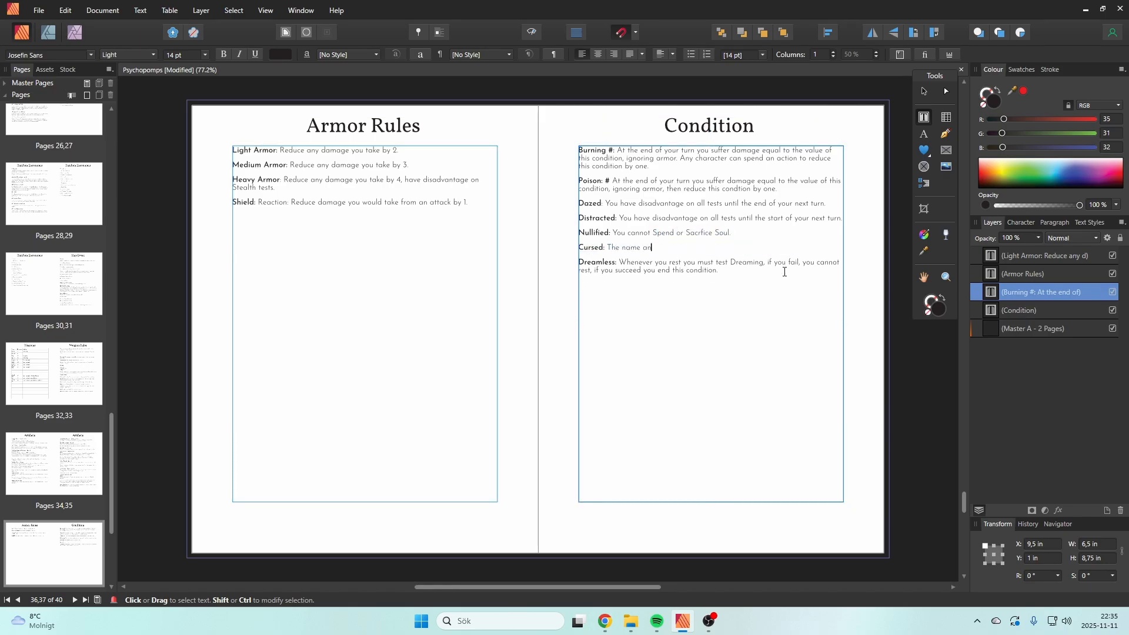
text(d effects if these items are not reveal to the player.)
Step: Extend the Cursed description on the Condition page with "The only way to learn how they work is through experimentation"
text(The only w)
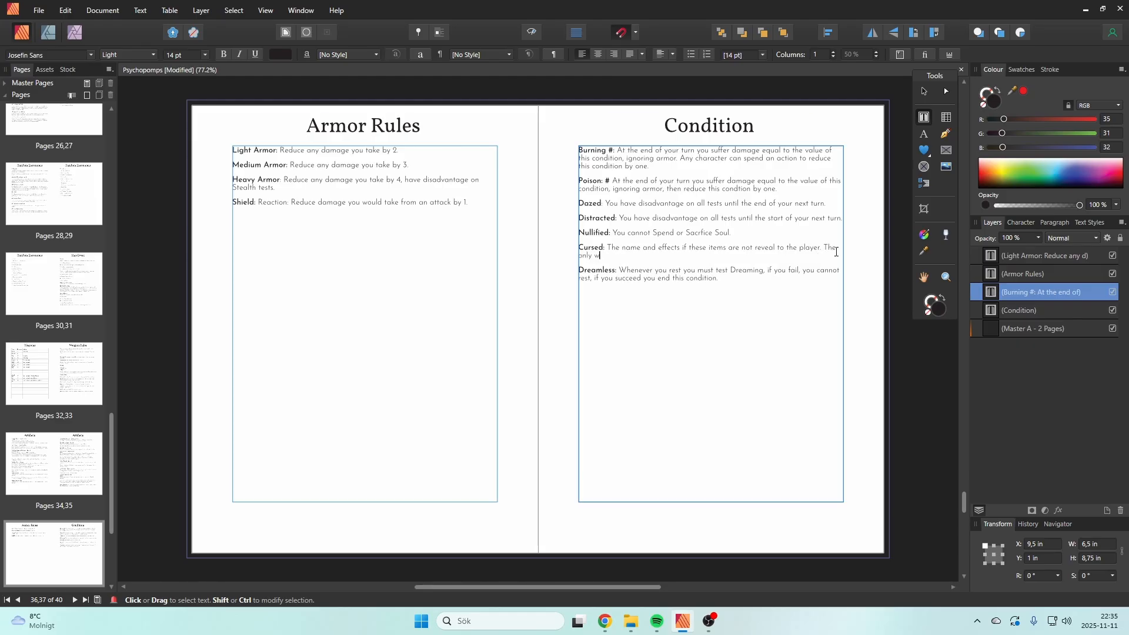
text(ay to learn t)
key(BackSpace)
text(how the y)
key(BackSpace)
key(BackSpace)
text(ey work is through using)
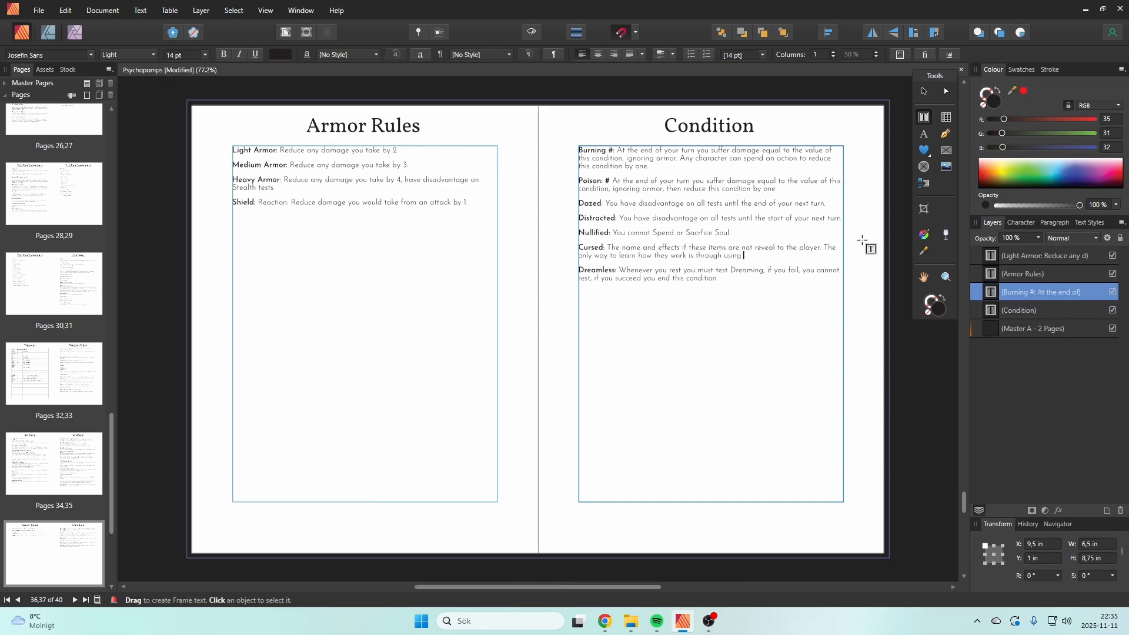
key(BackSpace)
key(BackSpace)
key(BackSpace)
key(BackSpace)
key(BackSpace)
text(experimentation.)
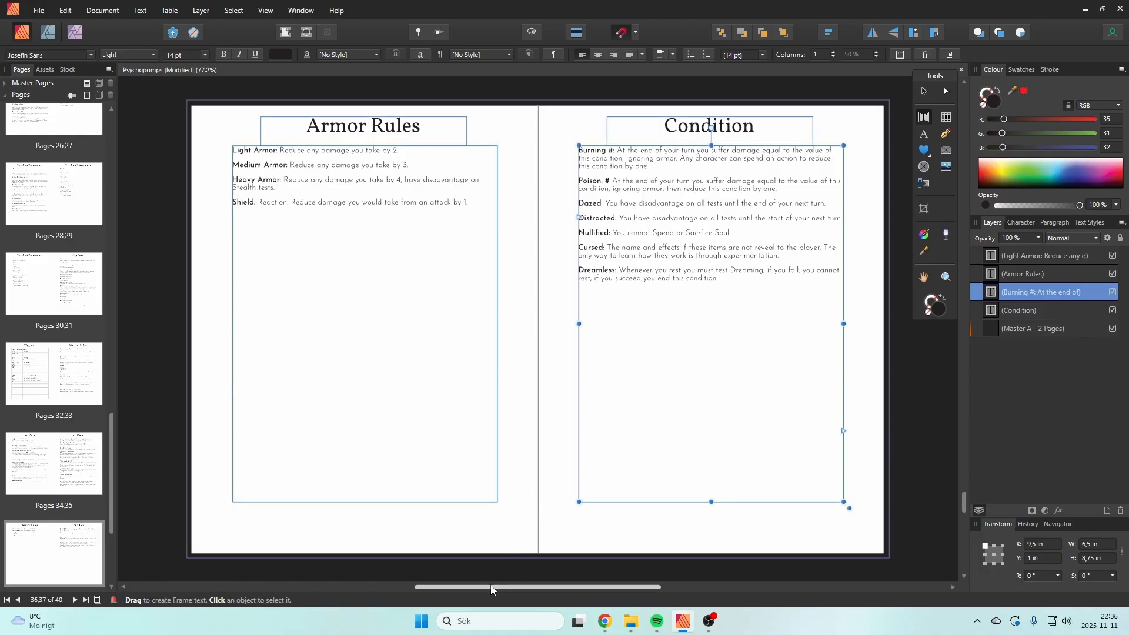
Step: Go back to the Artifacts spread on pages 34 and 35
drag(494, 587, 444, 589)
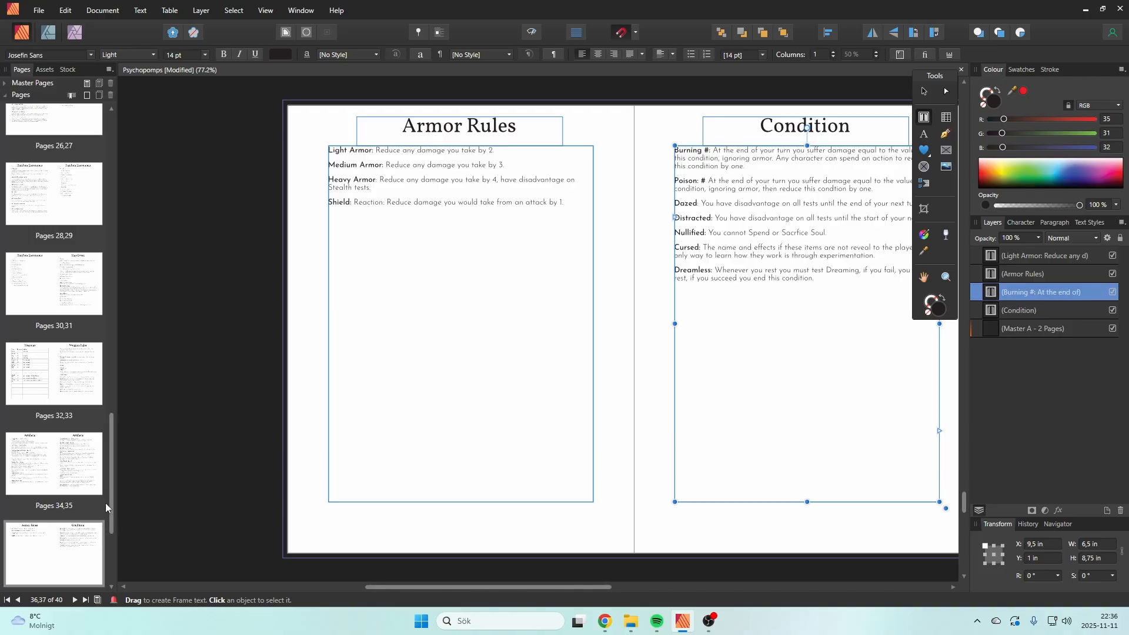
scroll(103, 518, down, 4)
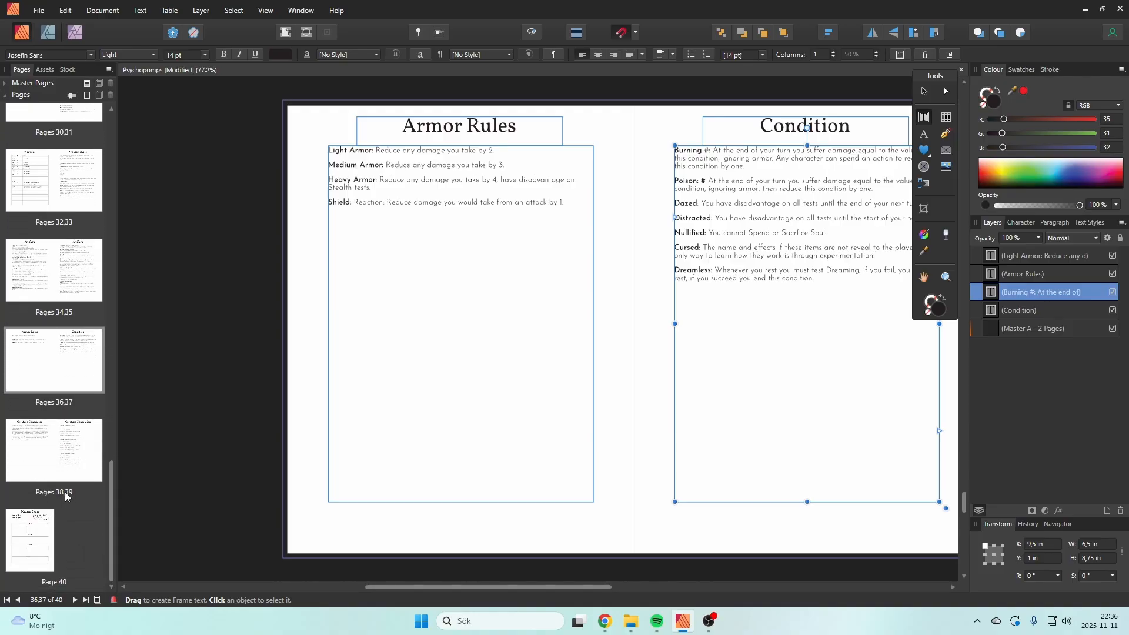
drag(113, 527, 113, 463)
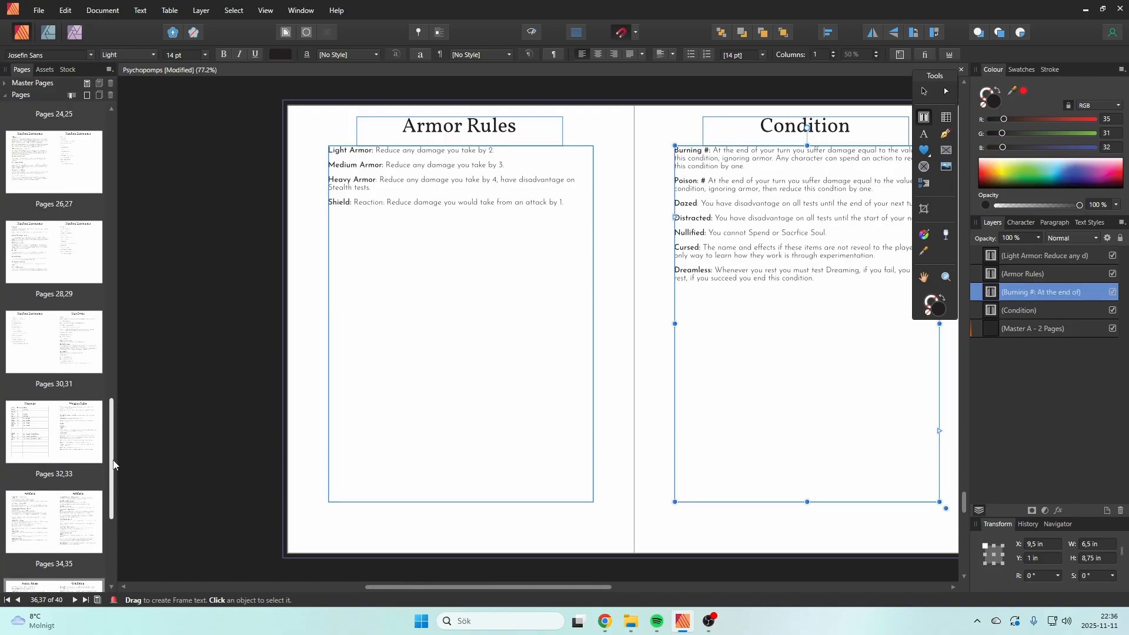
click(13, 272)
click(30, 346)
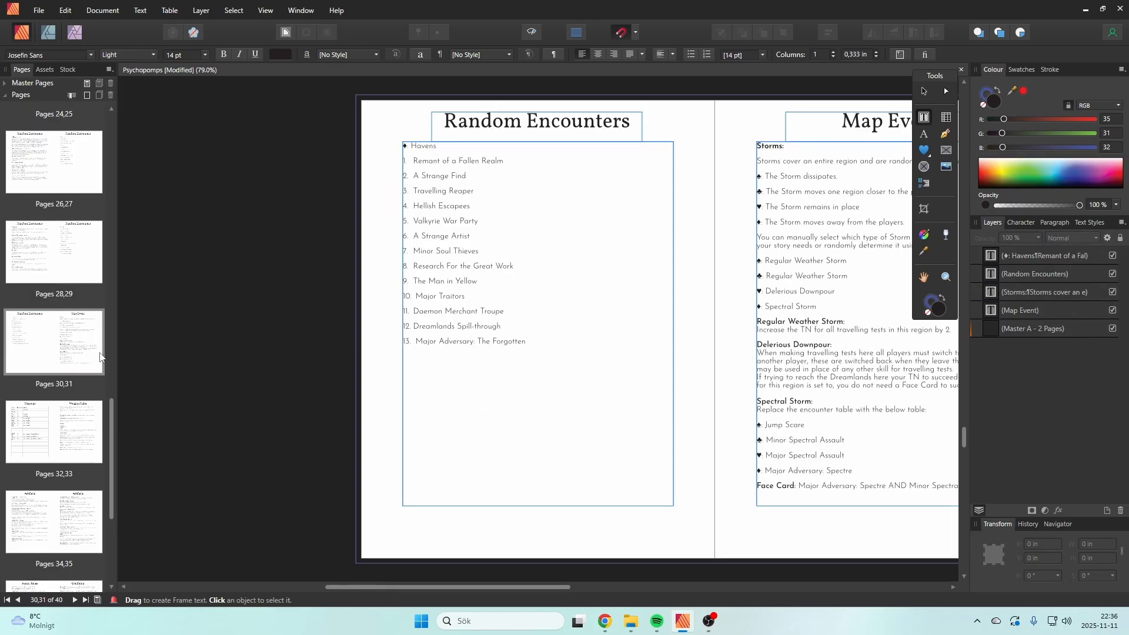
scroll(36, 406, down, 3)
click(39, 392)
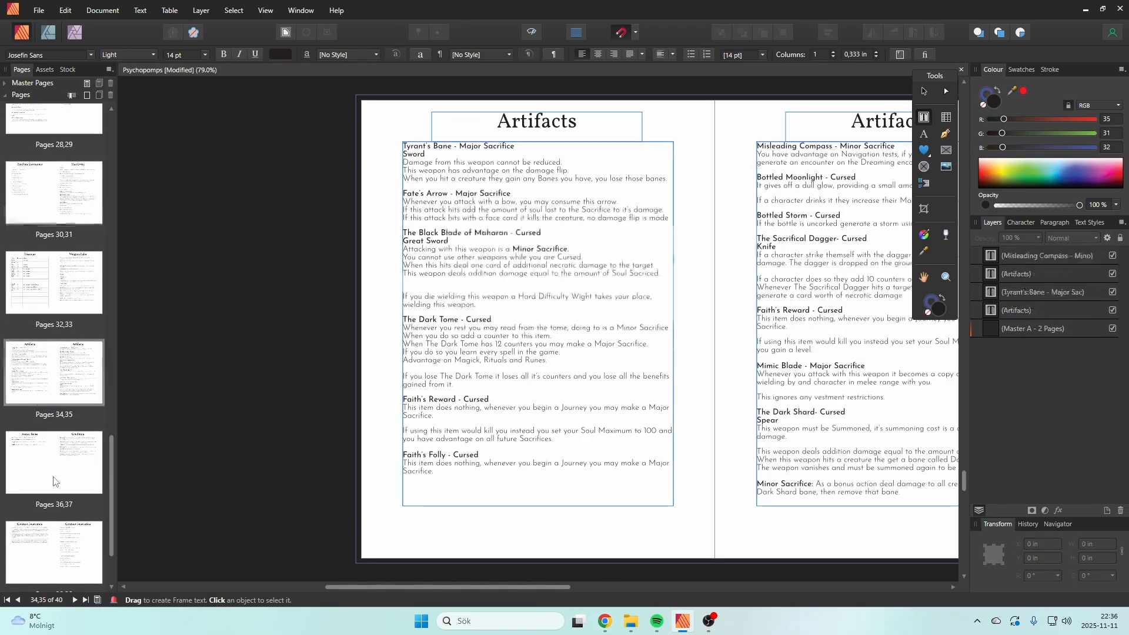
Step: Add "This item loses it's Abilities and Cursed." to the end of Faith's Reward on the first Artifacts page
click(546, 445)
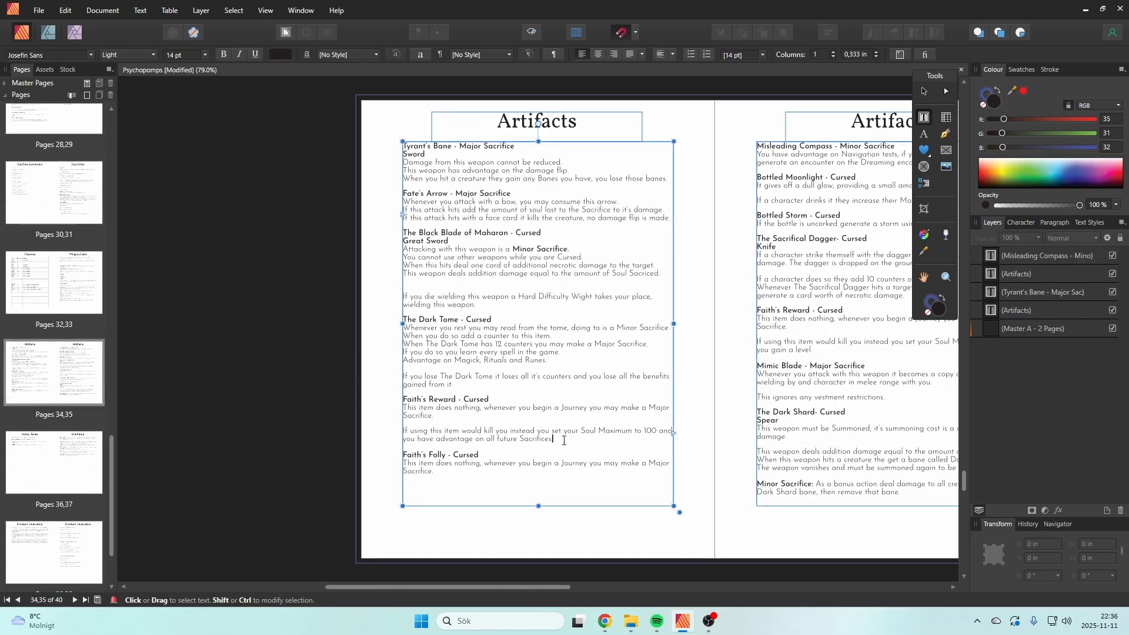
click(642, 452)
text(T)
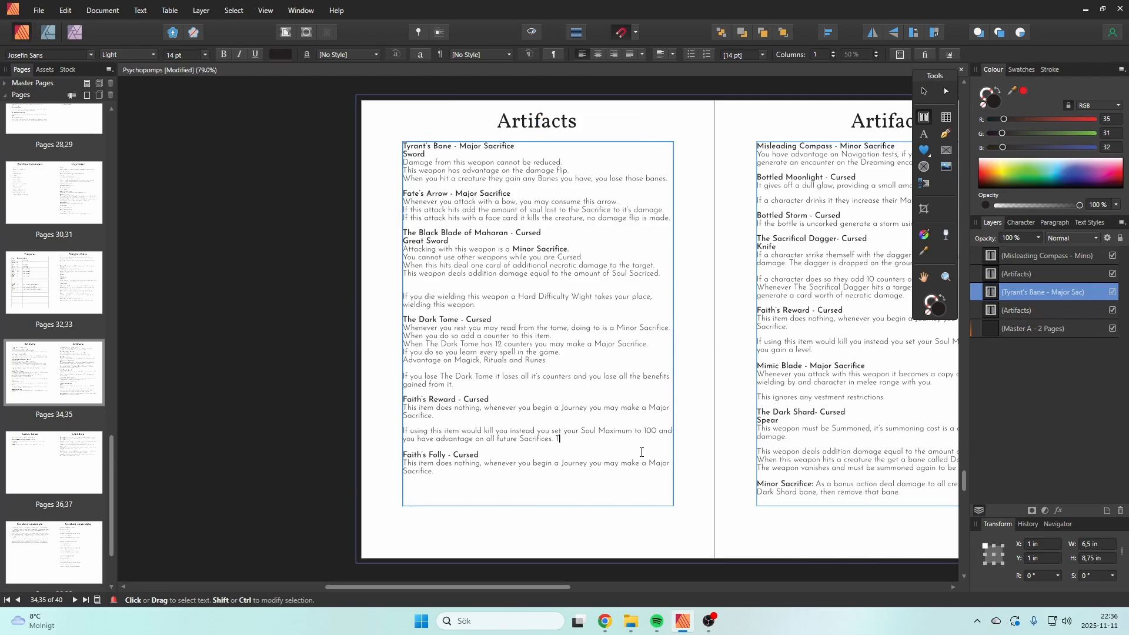
text(his item loses it's ef)
key(BackSpace)
key(BackSpace)
key(BackSpace)
key(BackSpace)
key(BackSpace)
key(BackSpace)
key(BackSpace)
text(C)
key(BackSpace)
text(it's Abilities and Cursed.)
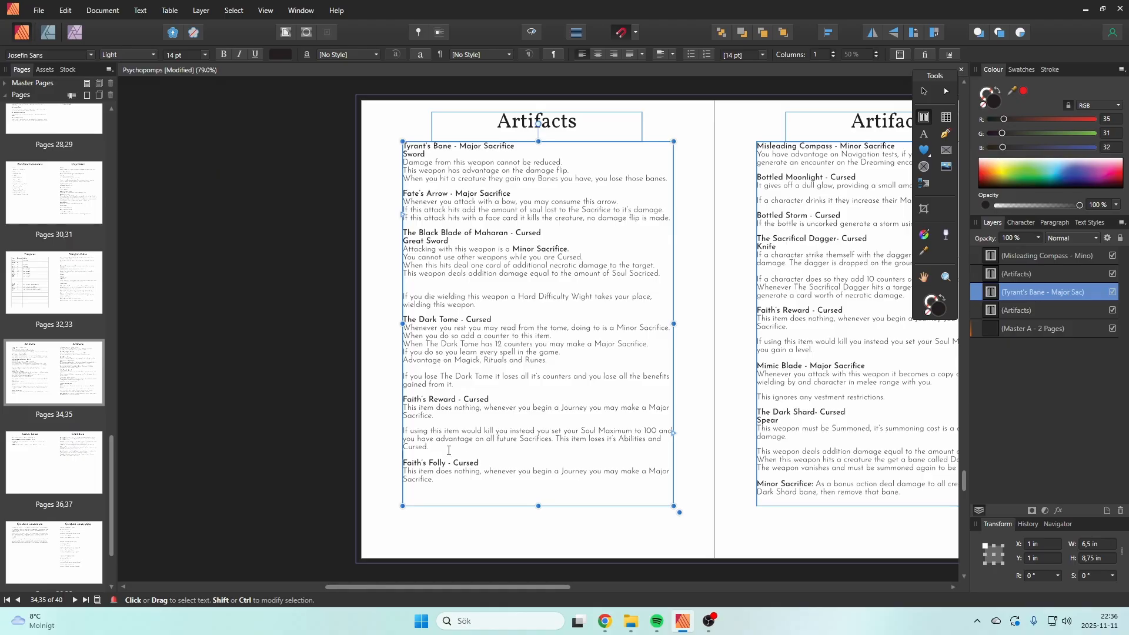
Step: Reword the end of Faith's Reward's last sentence as "loses Cursed and it's Sacrifice Ability can no longer be used.", followed by a blank line
drag(449, 451, 589, 433)
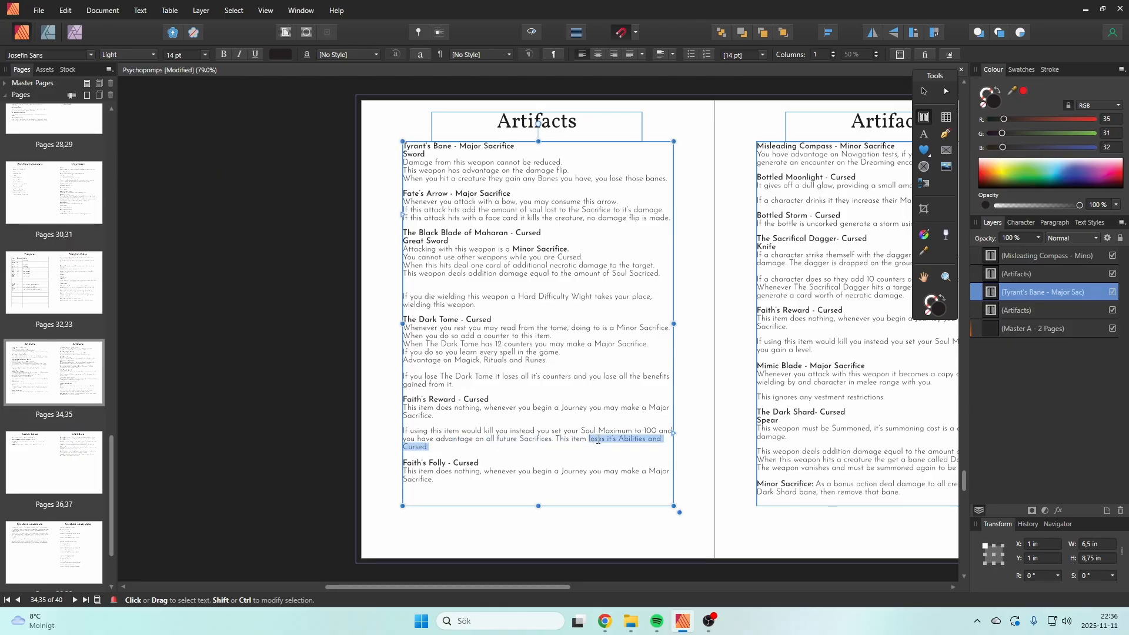
text(loses Cu)
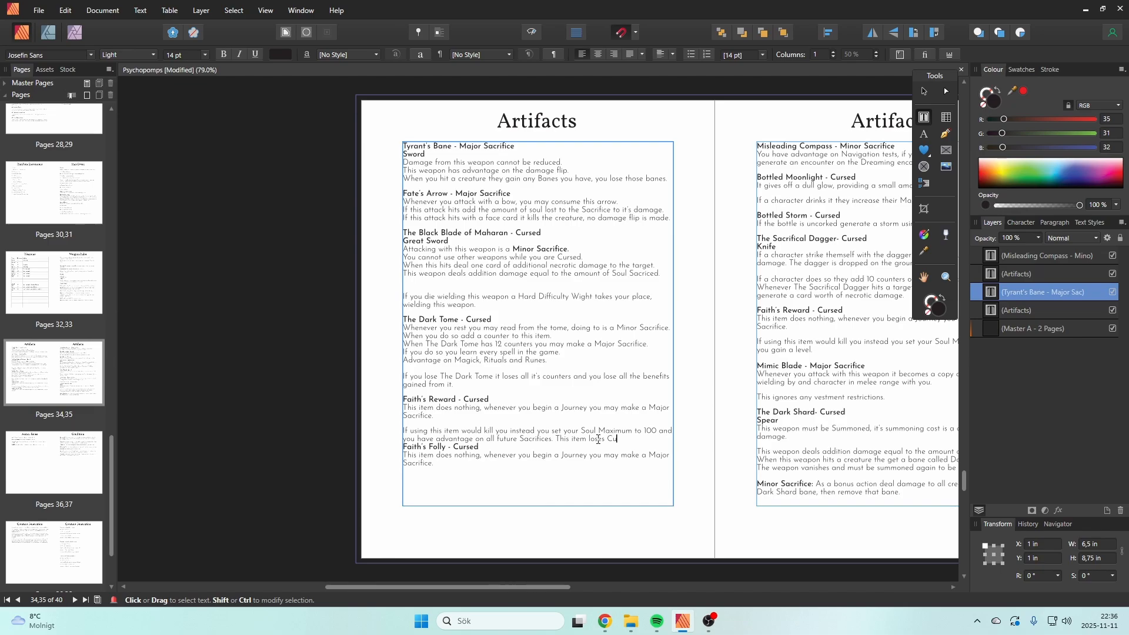
text(rsed and it's Sacrific)
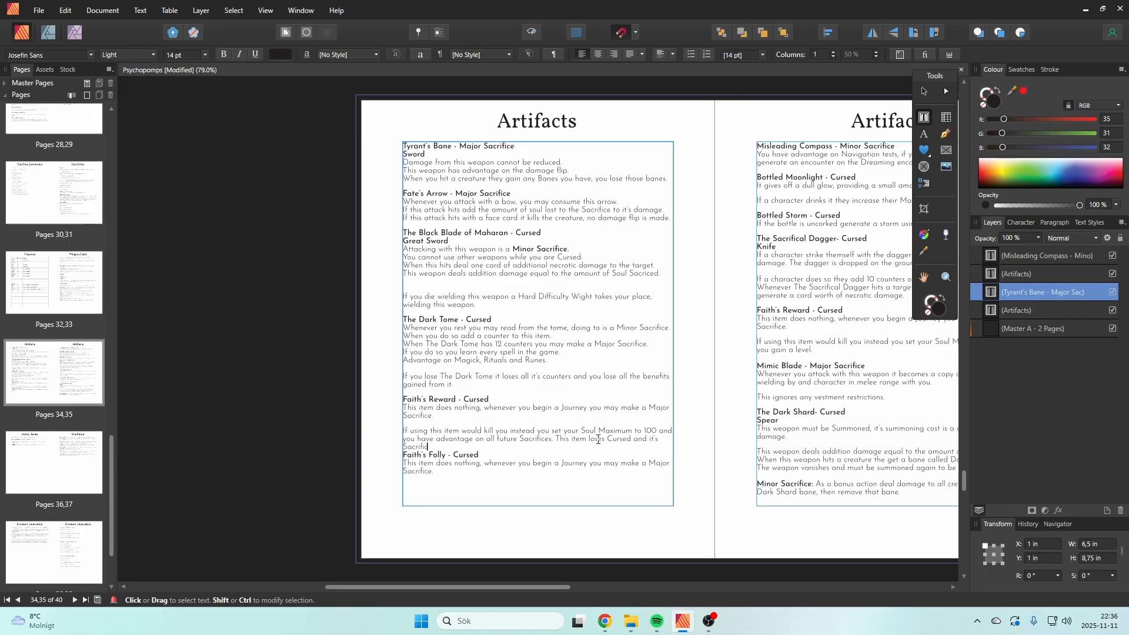
text(e Ability can no longer be used)
key(Return)
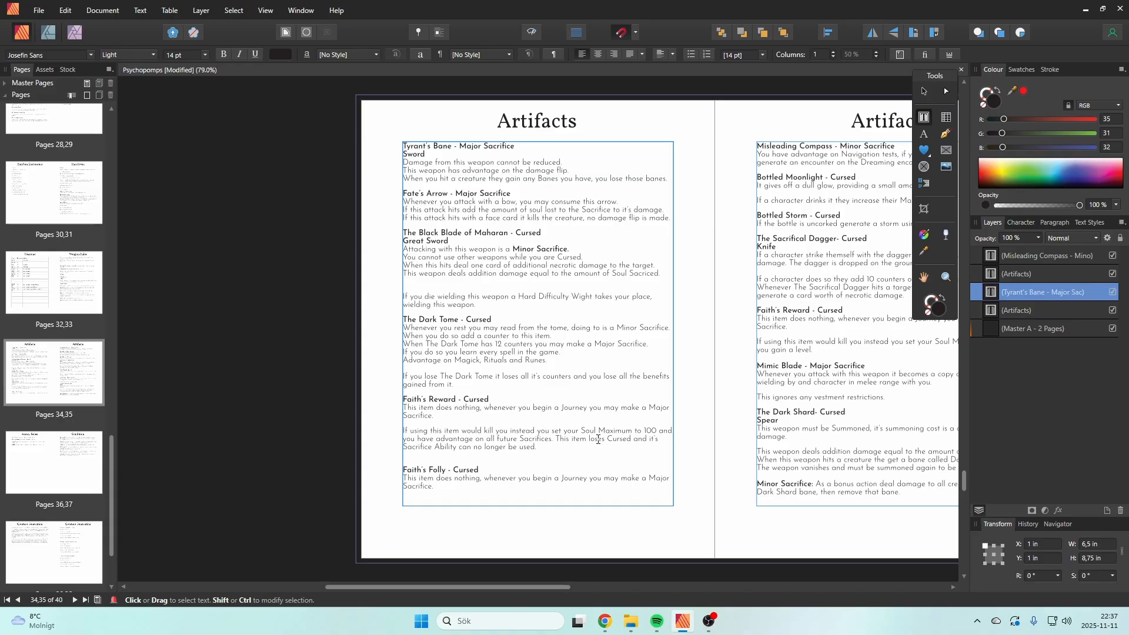